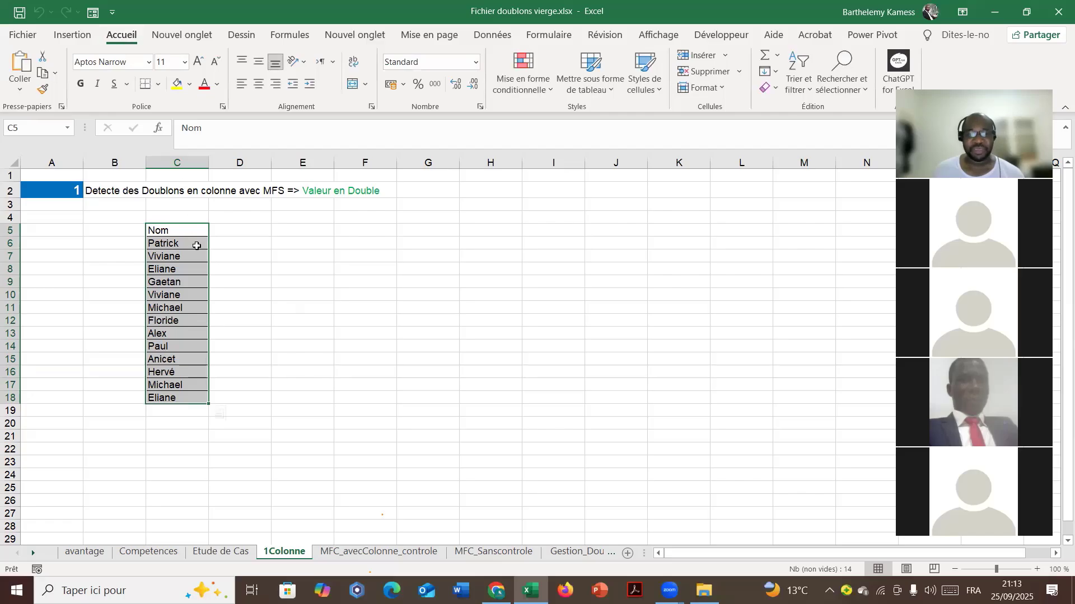
{"action": "left_click_drag", "start_coordinate": [189, 242], "coordinate": [180, 396]}
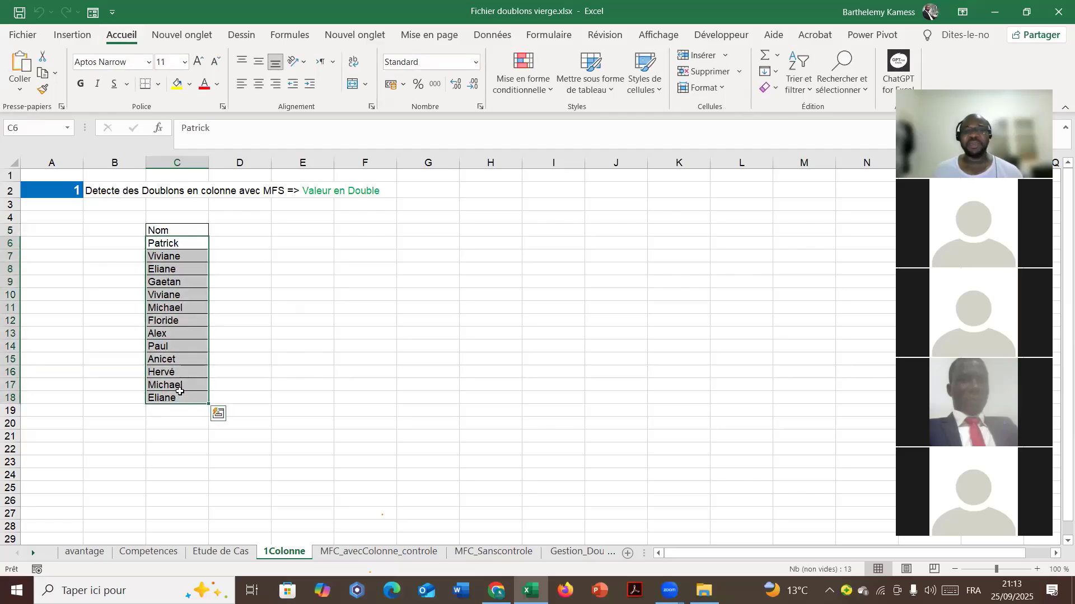
{"action": "left_click", "coordinate": [529, 91]}
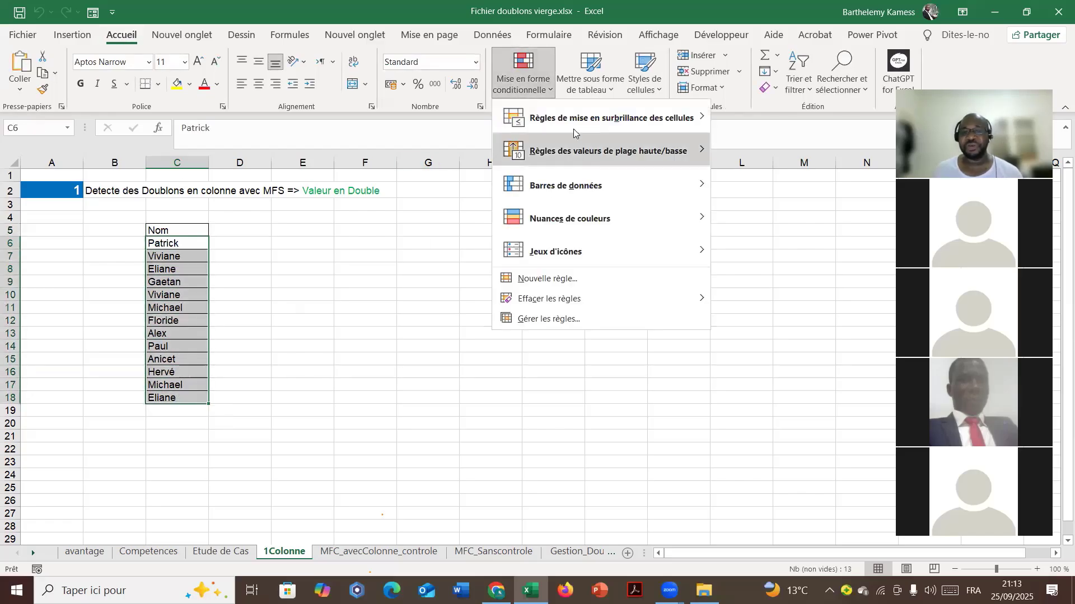
{"action": "mouse_move", "coordinate": [596, 120]}
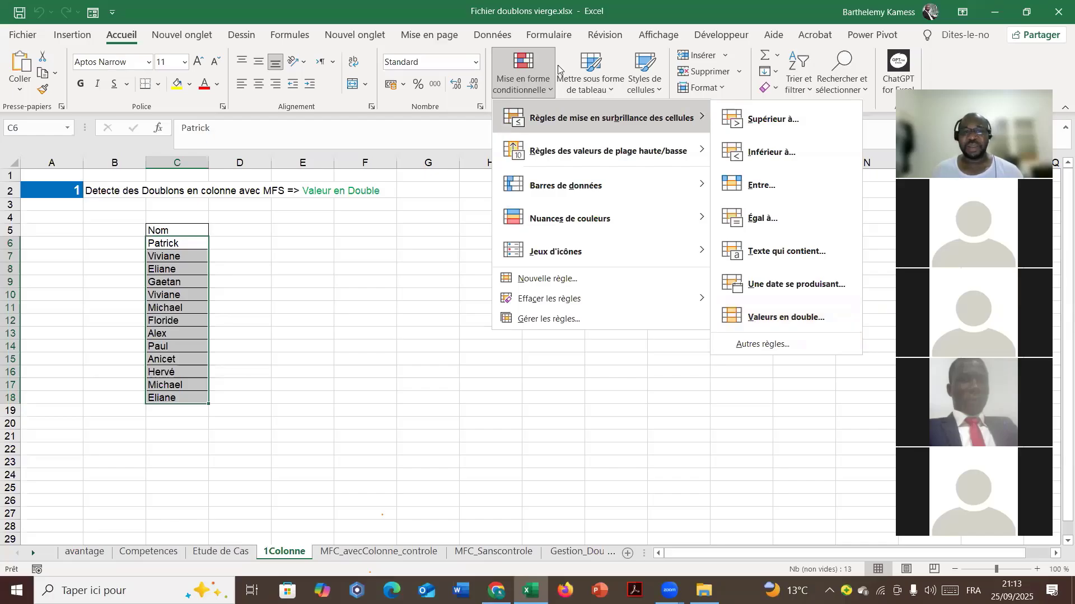
{"action": "left_click", "coordinate": [388, 188]}
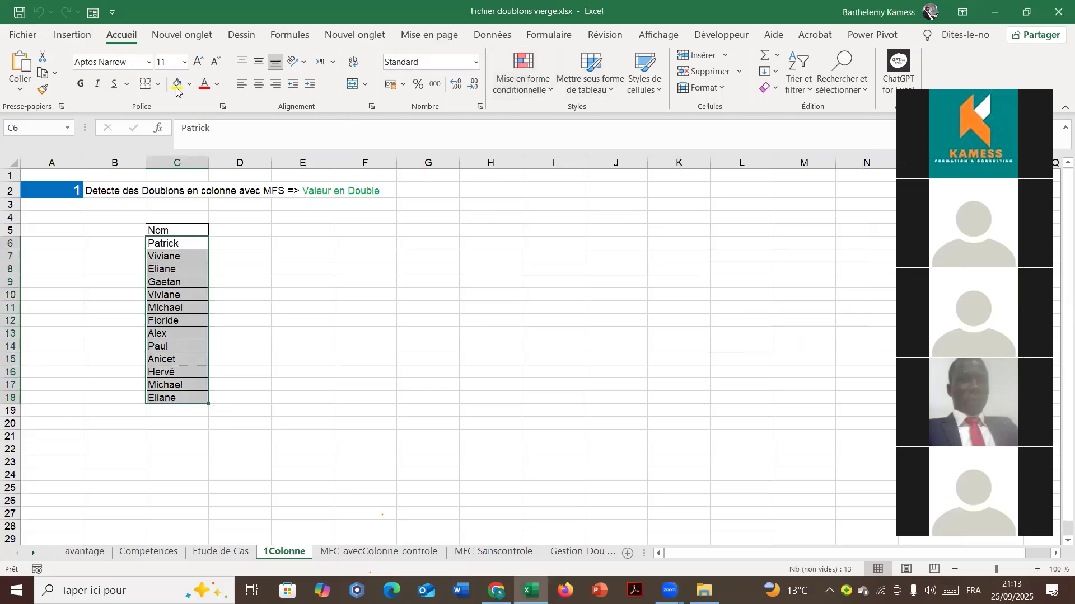
{"action": "left_click", "coordinate": [522, 76]}
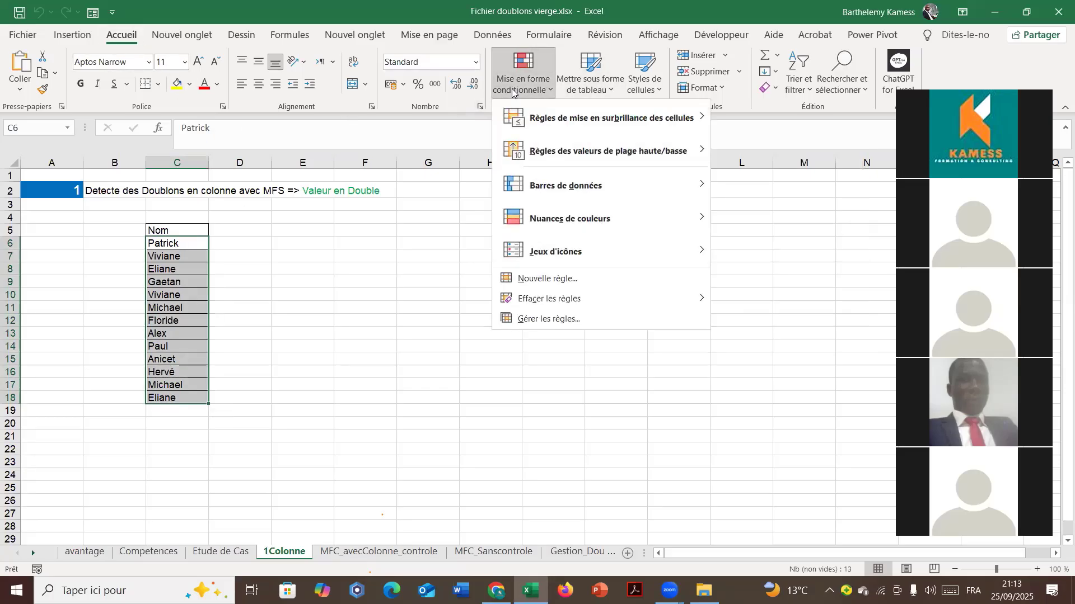
{"action": "mouse_move", "coordinate": [657, 122]}
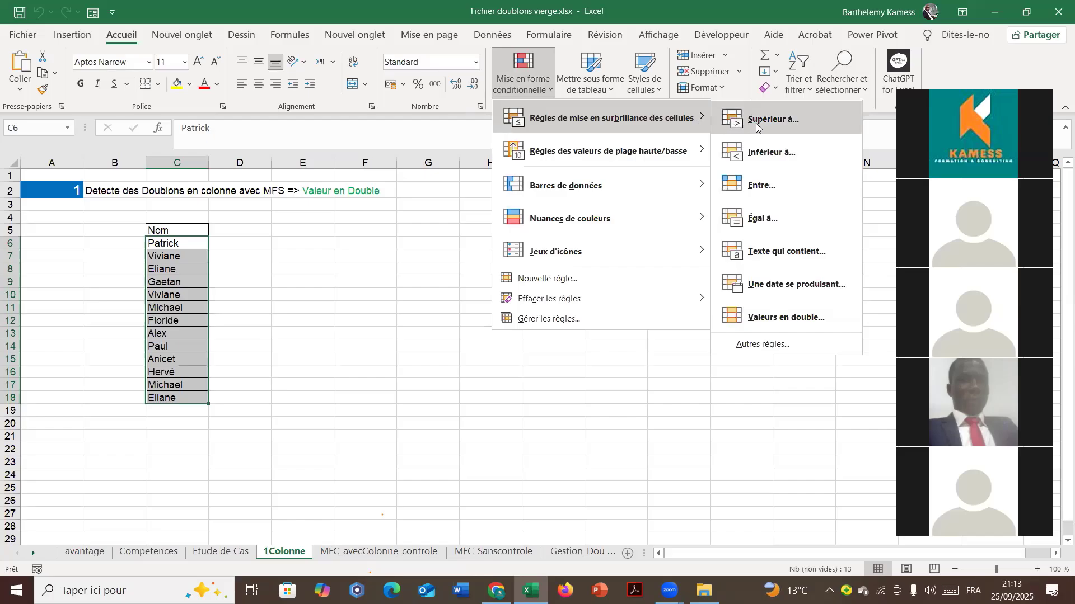
{"action": "left_click", "coordinate": [761, 317]}
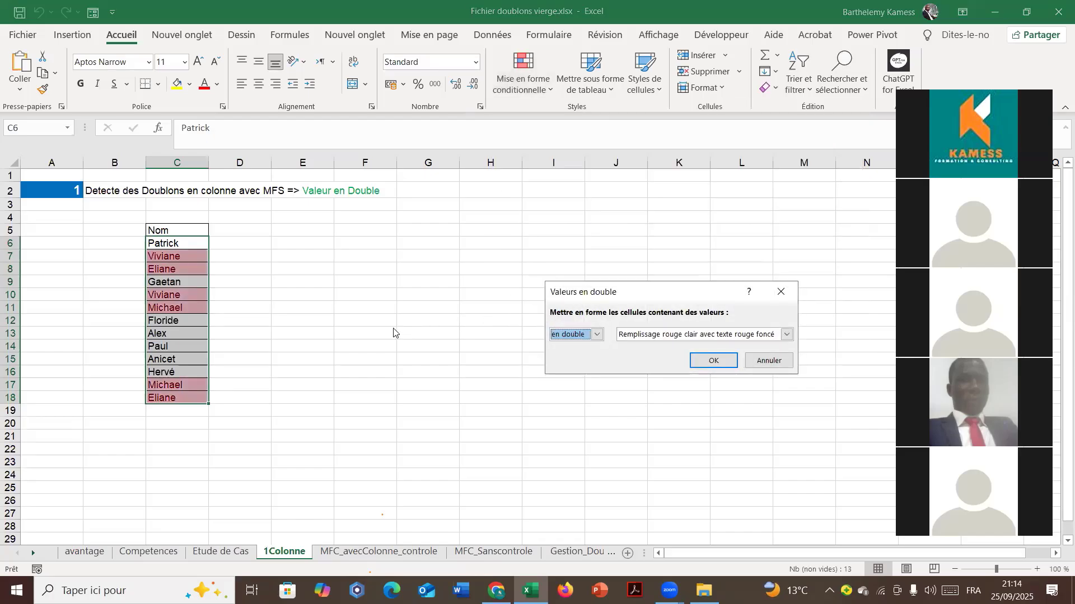
{"action": "left_click", "coordinate": [768, 360]}
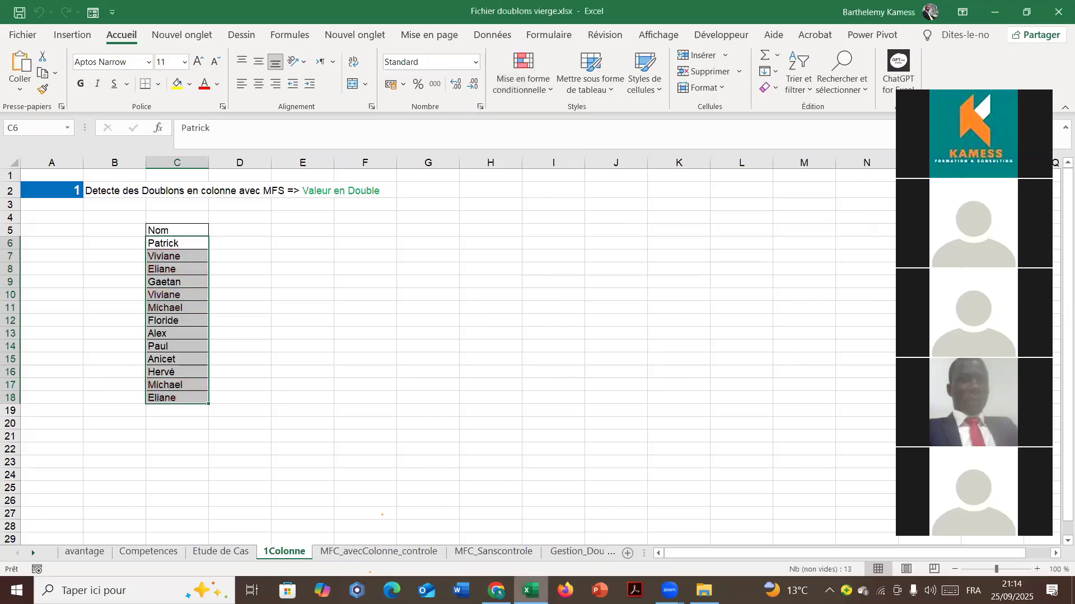
Switch to the Chrome browser and open WhatsApp Web in a new tab.
{"action": "key", "text": "alt+Tab"}
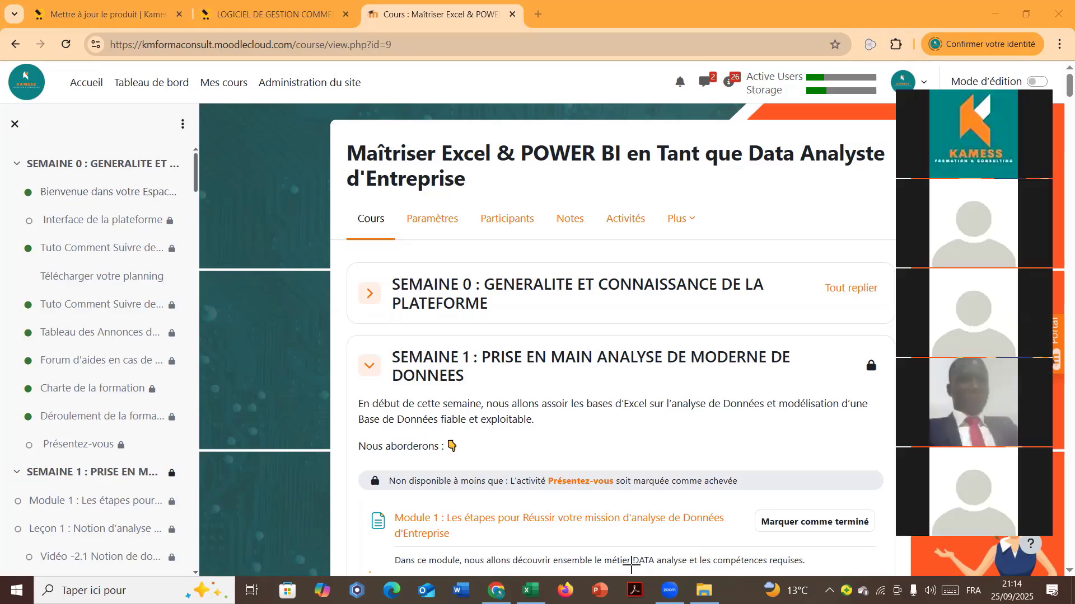
{"action": "left_click", "coordinate": [669, 591]}
{"action": "left_click", "coordinate": [187, 20]}
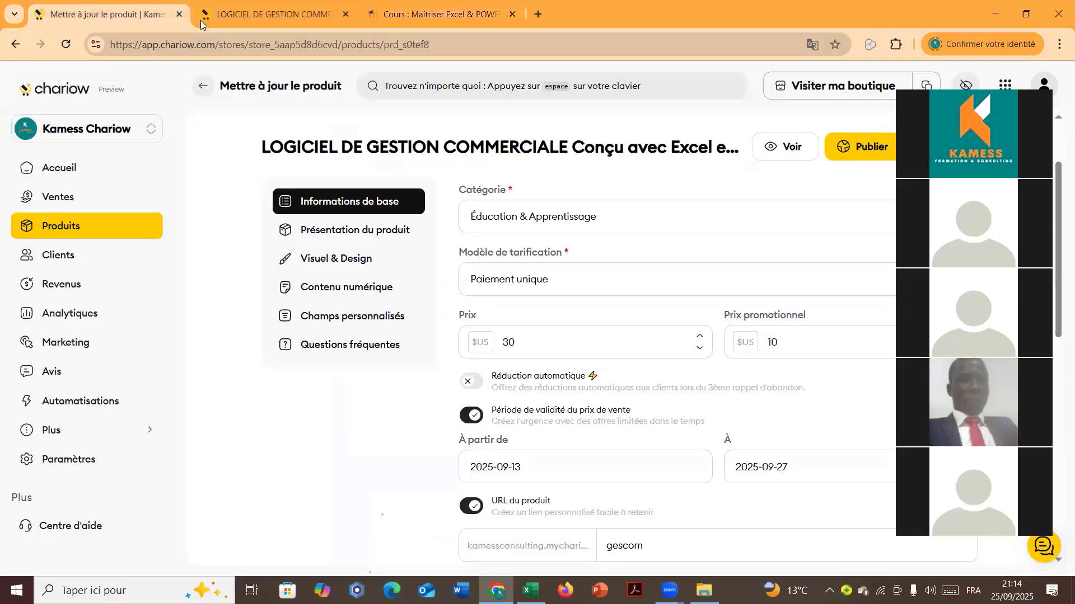
{"action": "left_click", "coordinate": [538, 14]}
{"action": "type", "text": "whatsapp"}
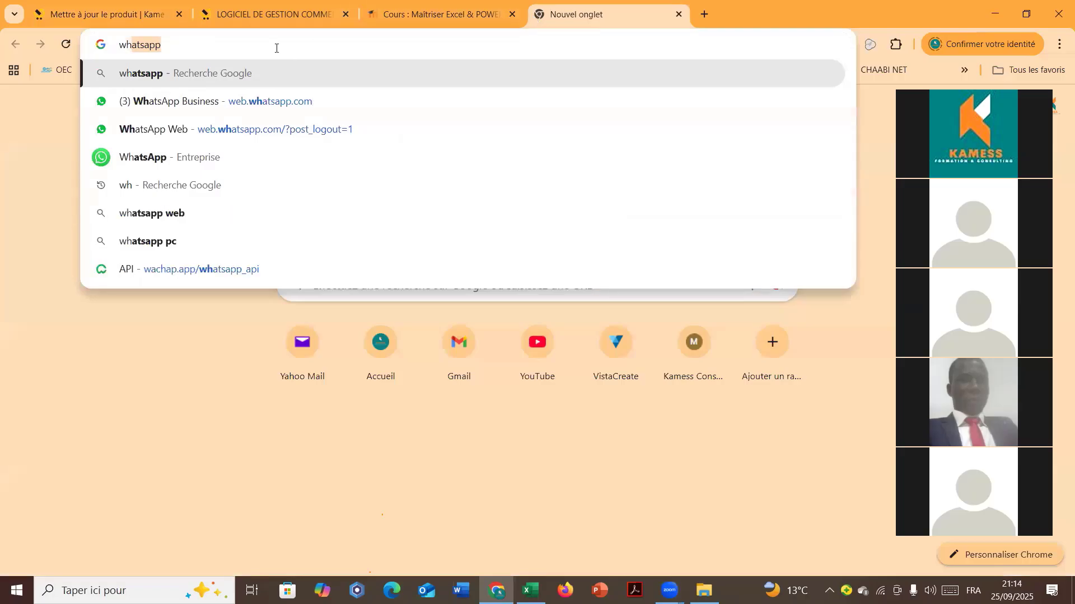
{"action": "key", "text": "Down"}
{"action": "key", "text": "Return"}
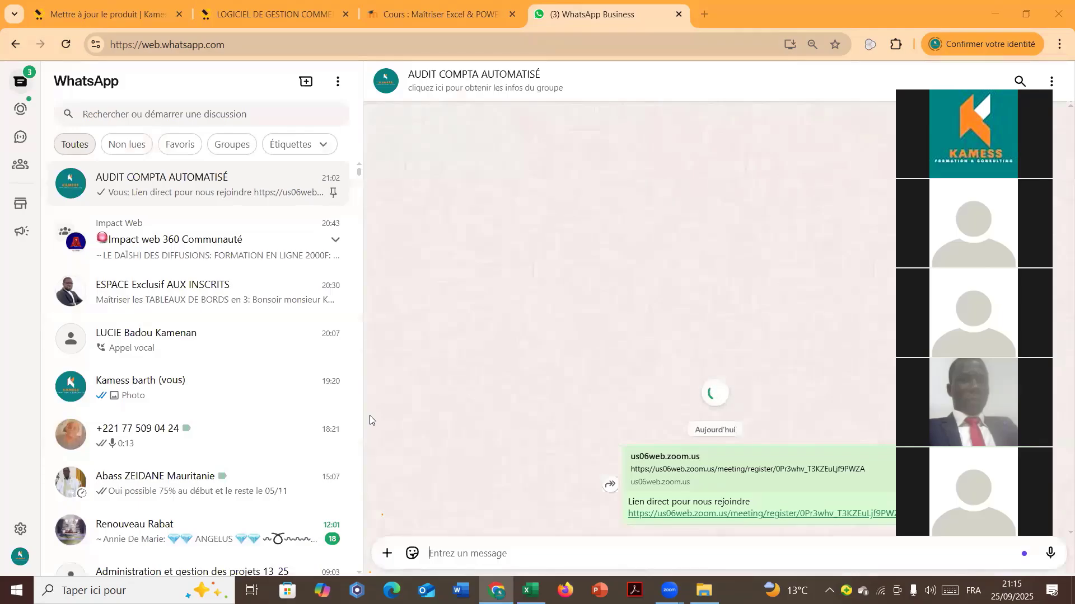
Send the document "Fichier doublons vierge.xlsx" from the Support folder to the AUDIT COMPTA AUTOMATISÉ group.
{"action": "left_click", "coordinate": [387, 553]}
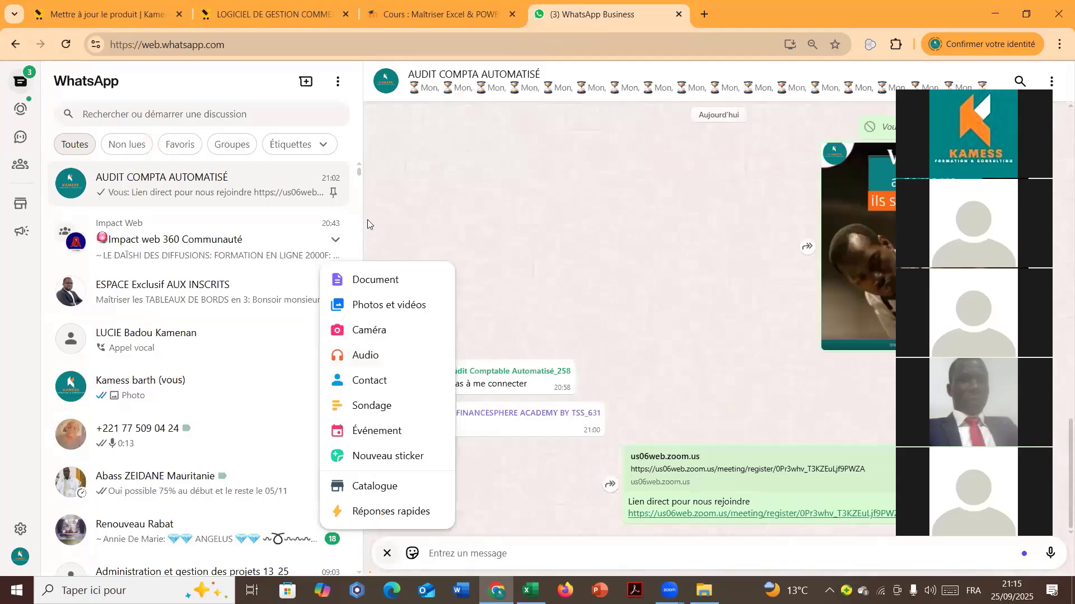
{"action": "left_click", "coordinate": [358, 282]}
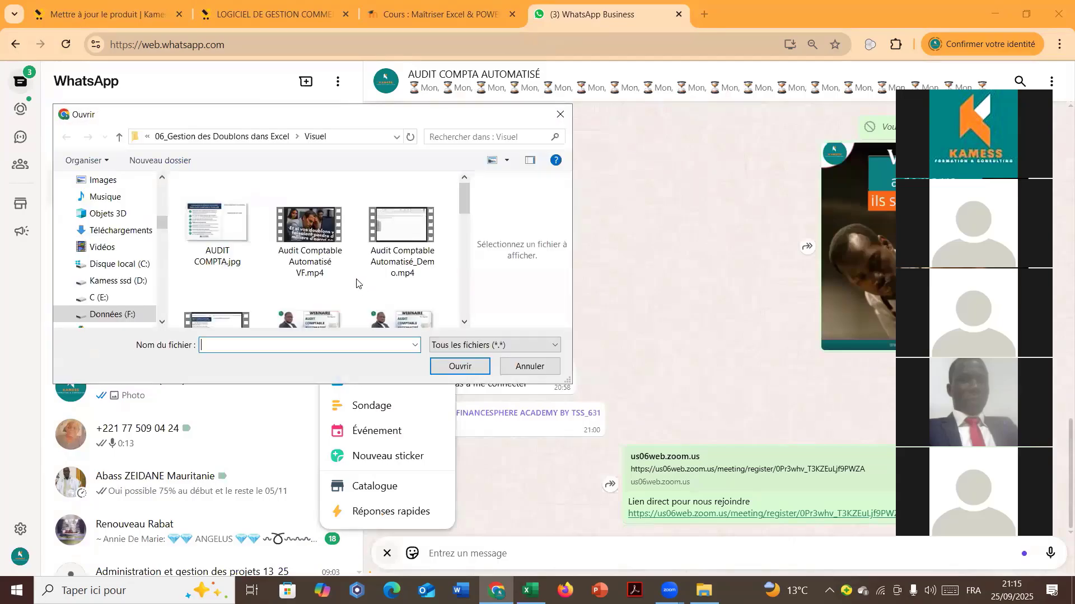
{"action": "left_click", "coordinate": [200, 141]}
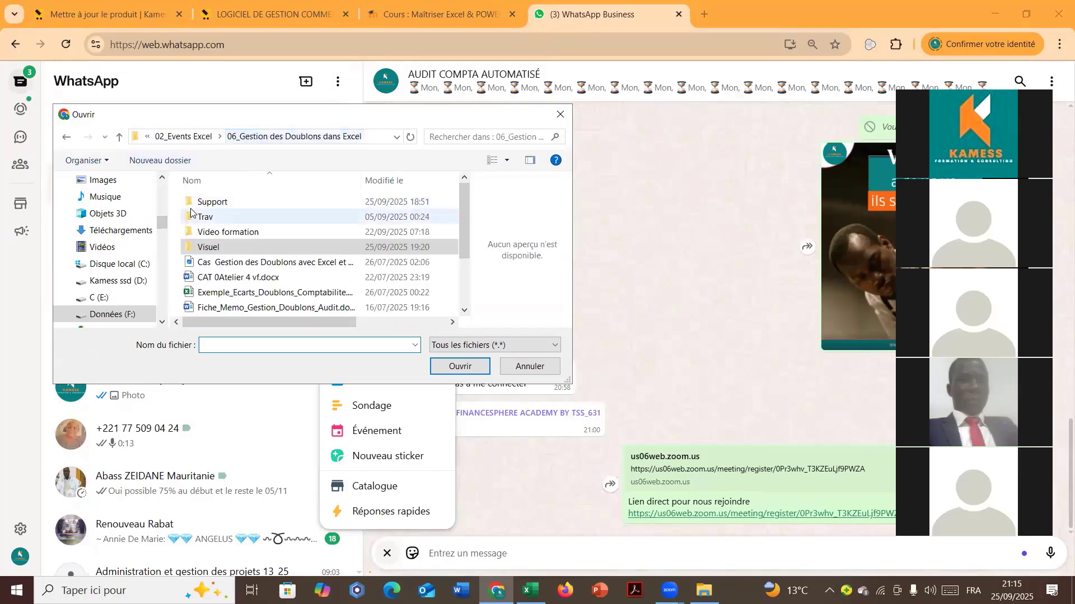
{"action": "double_click", "coordinate": [206, 206]}
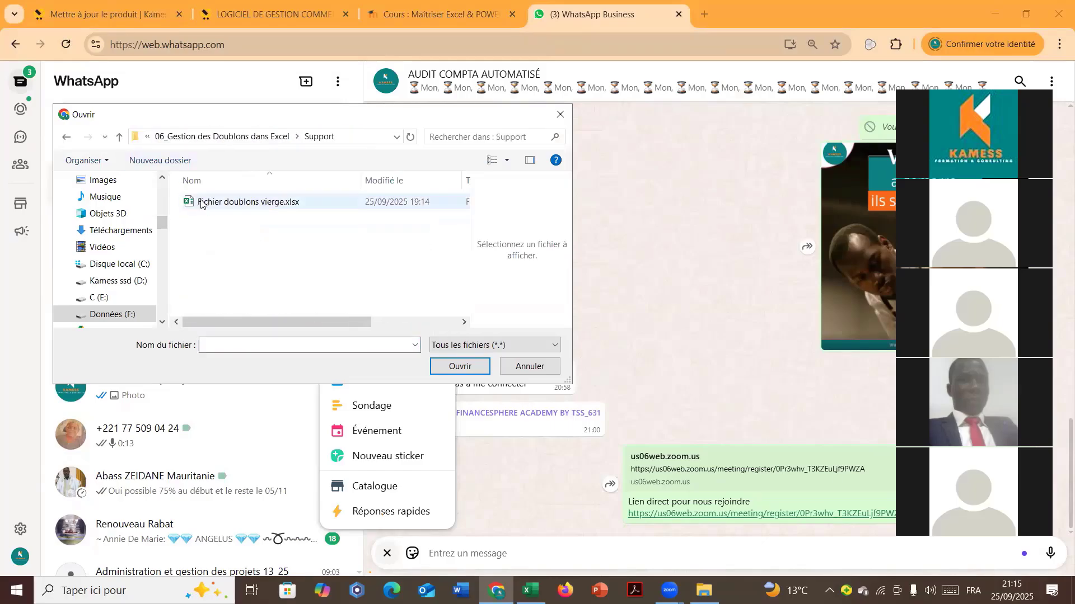
{"action": "double_click", "coordinate": [204, 202]}
{"action": "key", "text": "Return"}
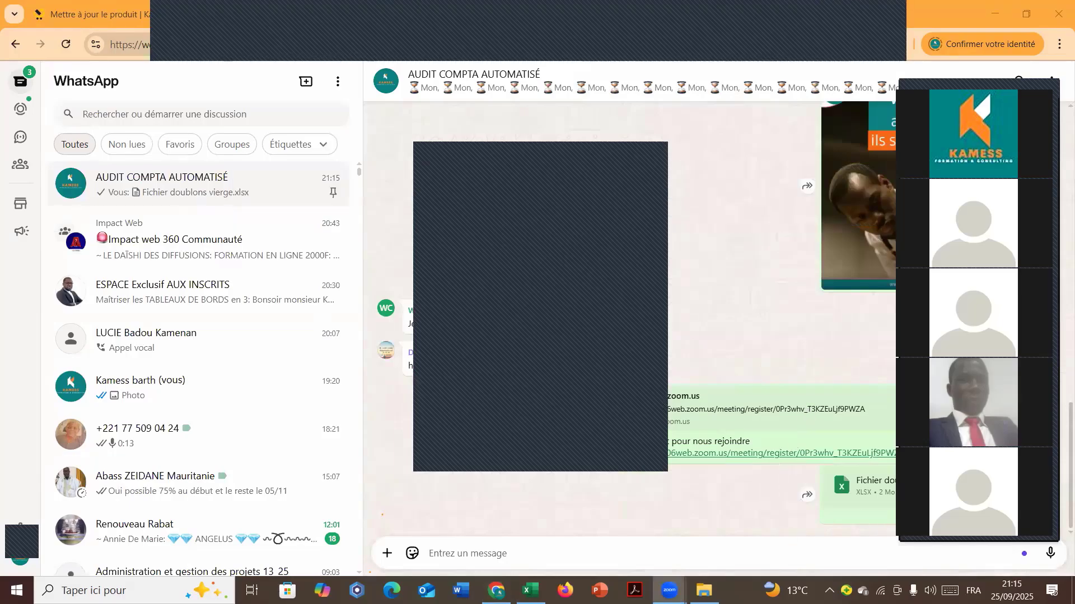
Reply to the sent workbook message with "Voici le fichier cas pratique du webinaire".
{"action": "left_click", "coordinate": [1020, 477]}
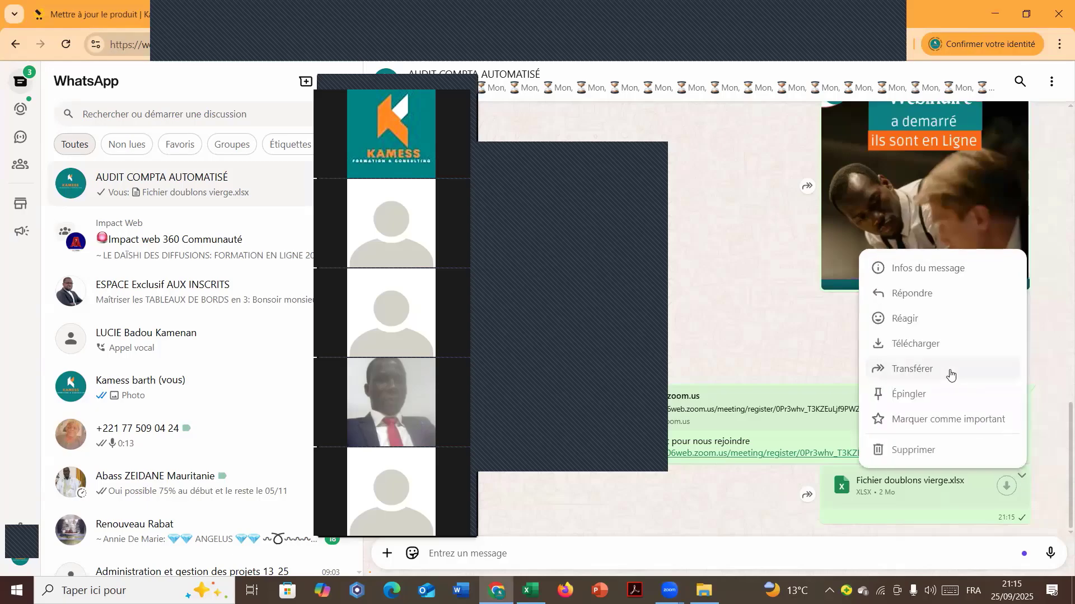
{"action": "left_click", "coordinate": [907, 296]}
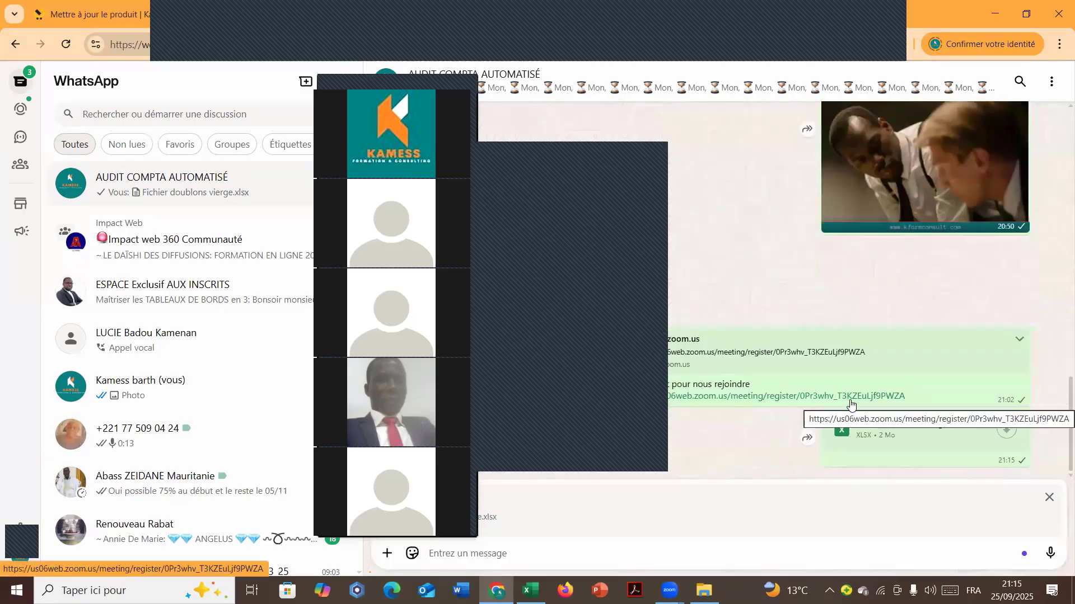
{"action": "type", "text": "Voici"}
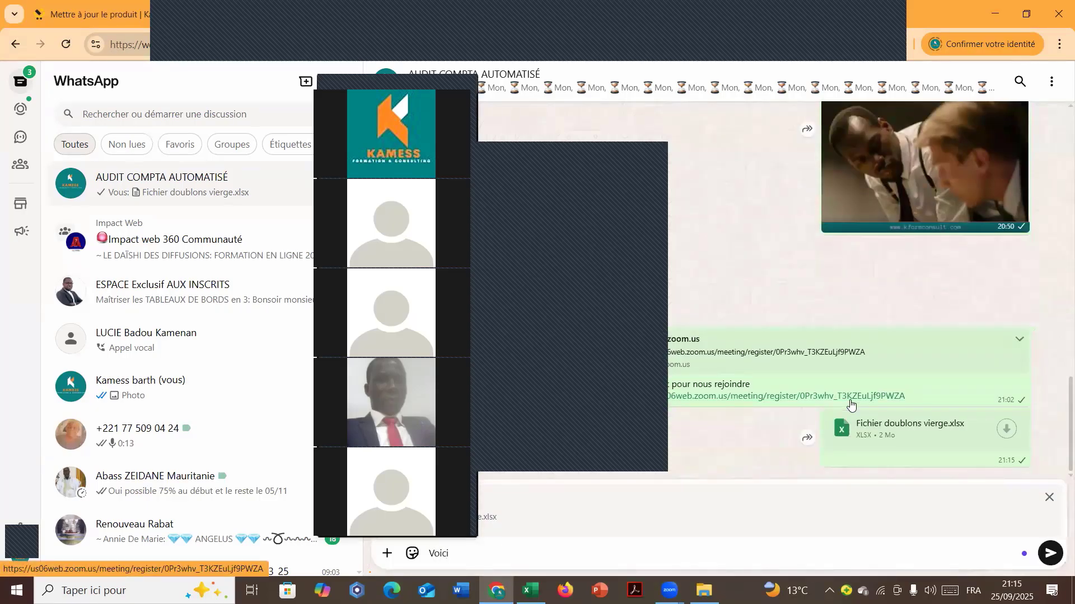
{"action": "type", "text": " le fichier "}
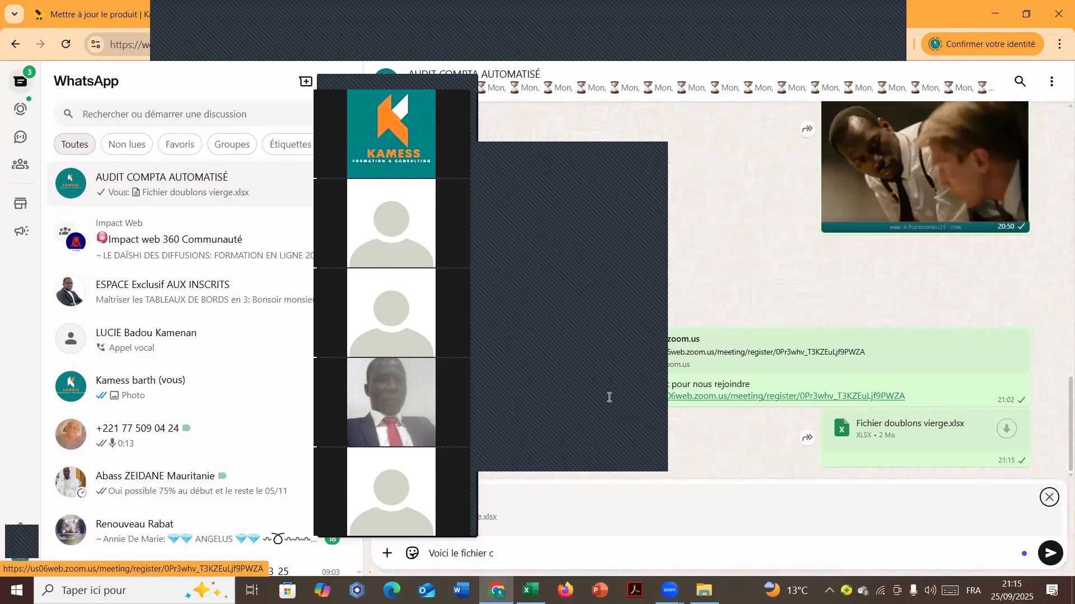
{"action": "type", "text": "cas "}
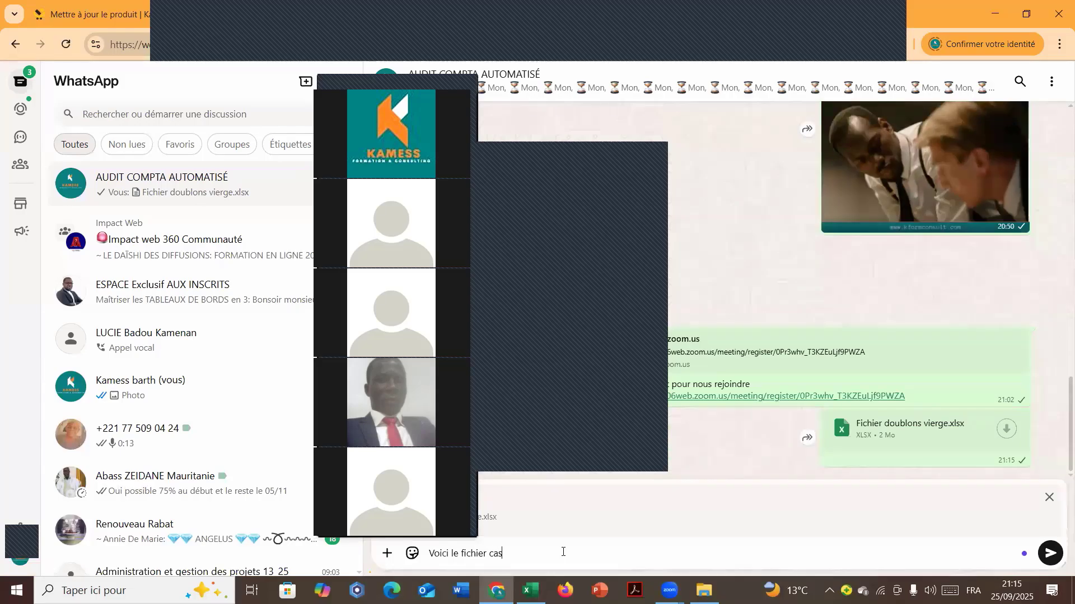
{"action": "type", "text": "pratique "}
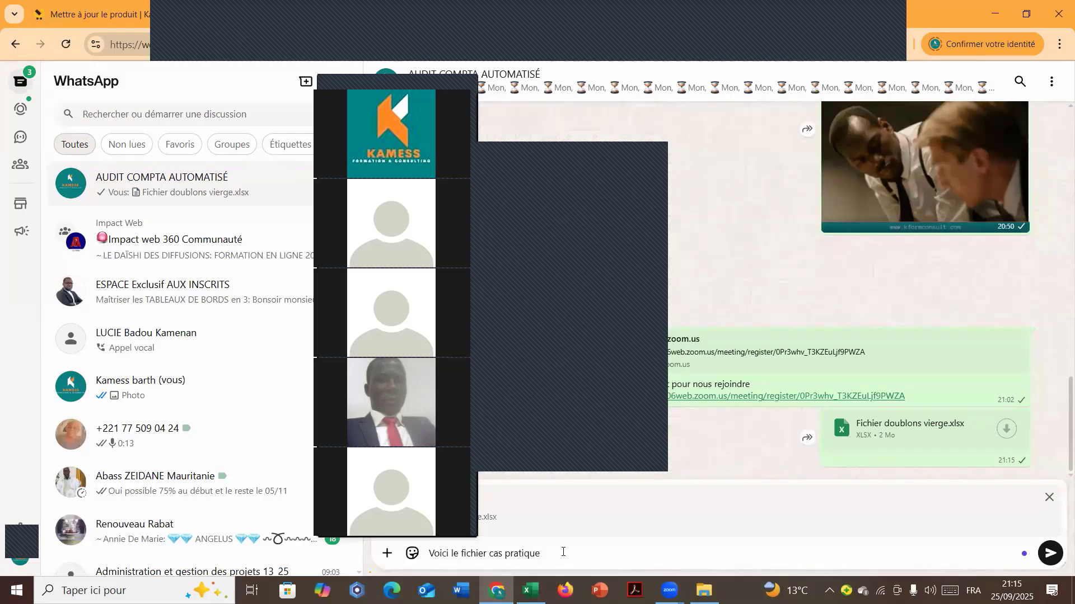
{"action": "type", "text": "du webinaire"}
{"action": "key", "text": "Return"}
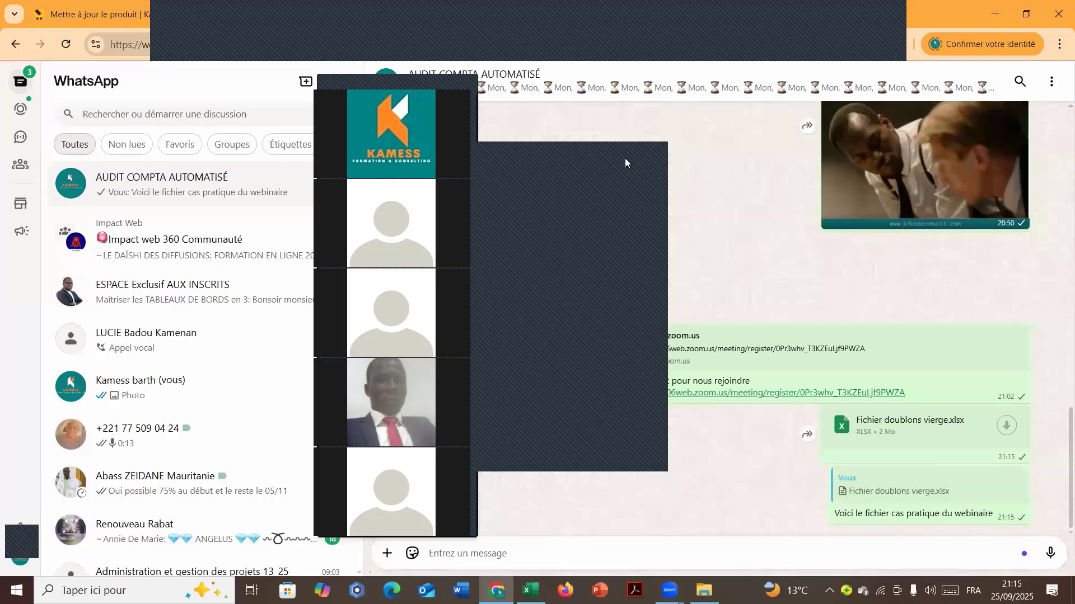
Move the meeting's video panel clear of the content and switch back to the Excel workbook.
{"action": "left_click", "coordinate": [995, 14]}
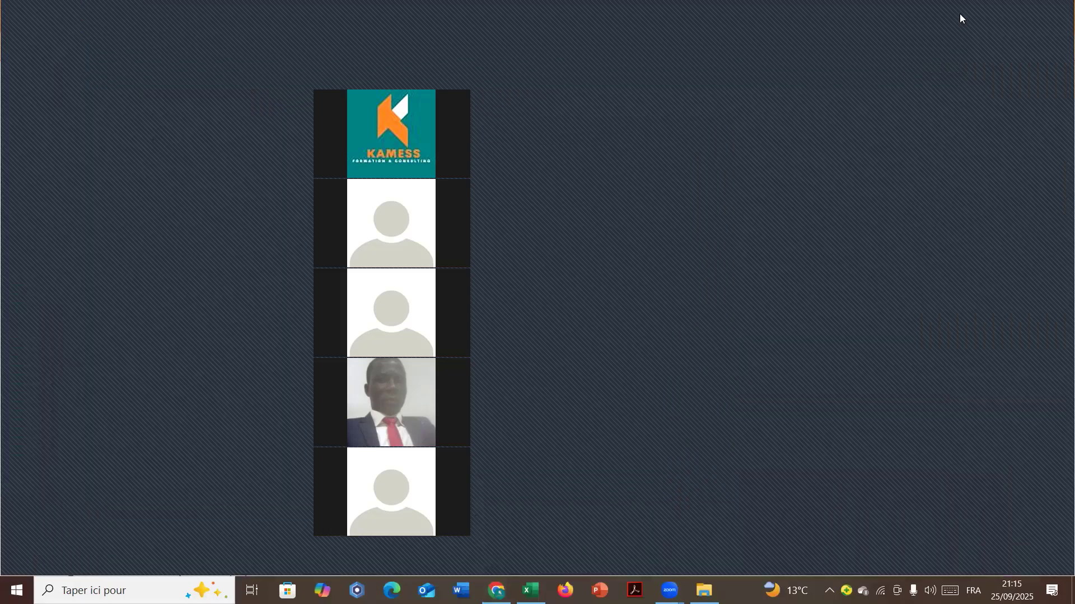
{"action": "key", "text": "alt+Tab"}
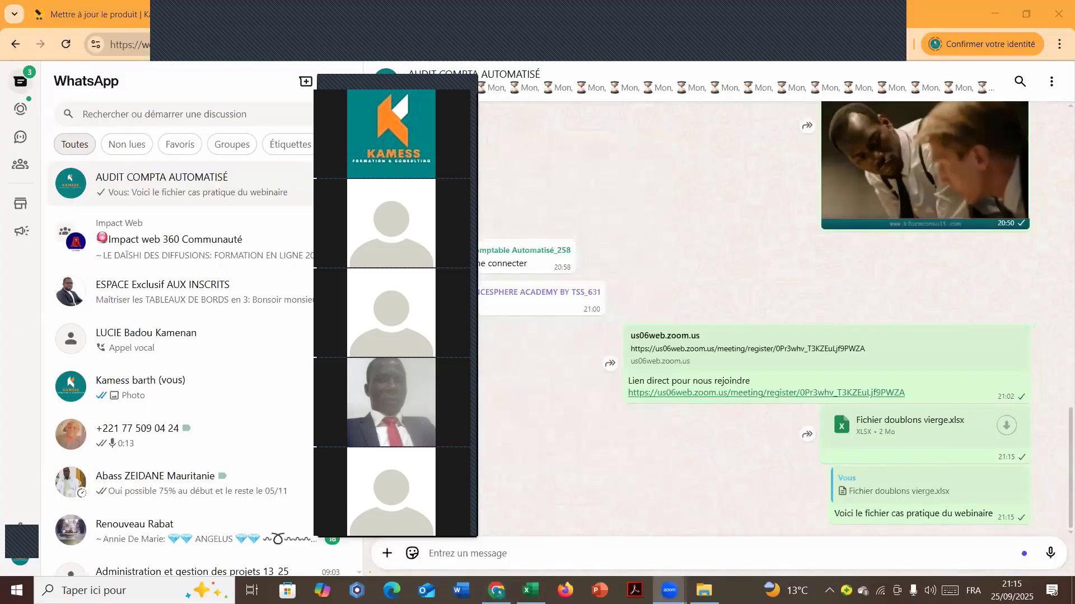
{"action": "mouse_move", "coordinate": [530, 591]}
{"action": "left_click_drag", "start_coordinate": [424, 86], "coordinate": [1024, 50]}
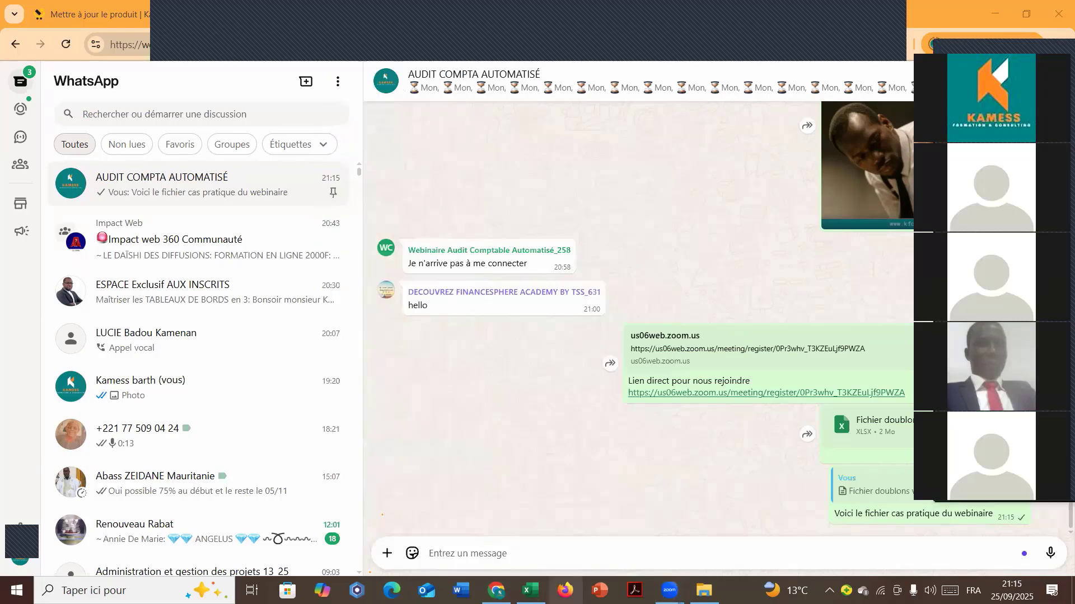
{"action": "left_click", "coordinate": [530, 591]}
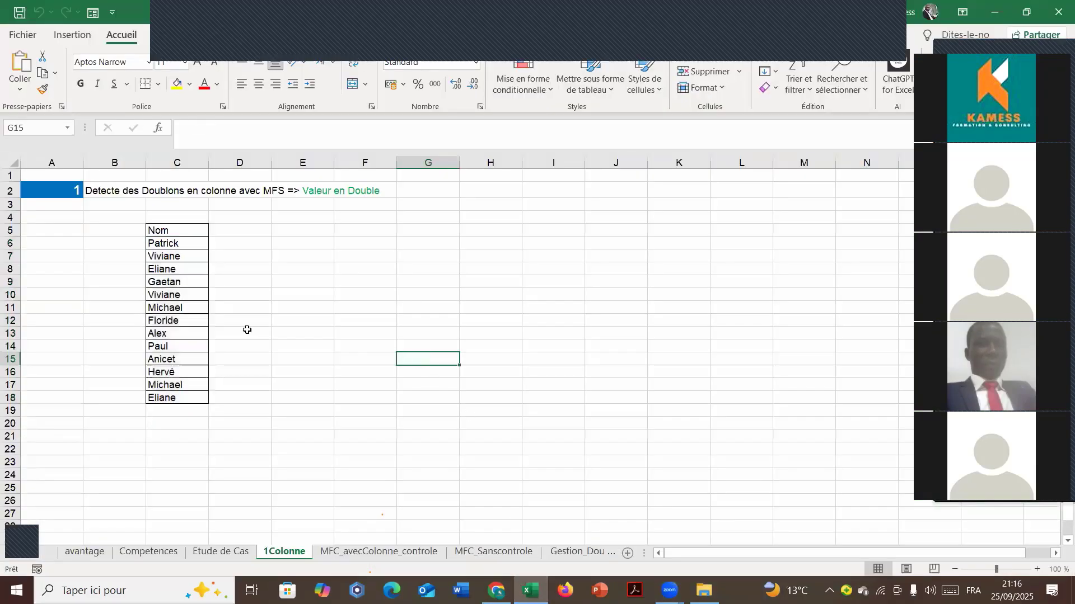
Highlight duplicate values in the names C6:C18 with conditional formatting, using light red fill with dark red text.
{"action": "left_click_drag", "start_coordinate": [179, 244], "coordinate": [216, 412]}
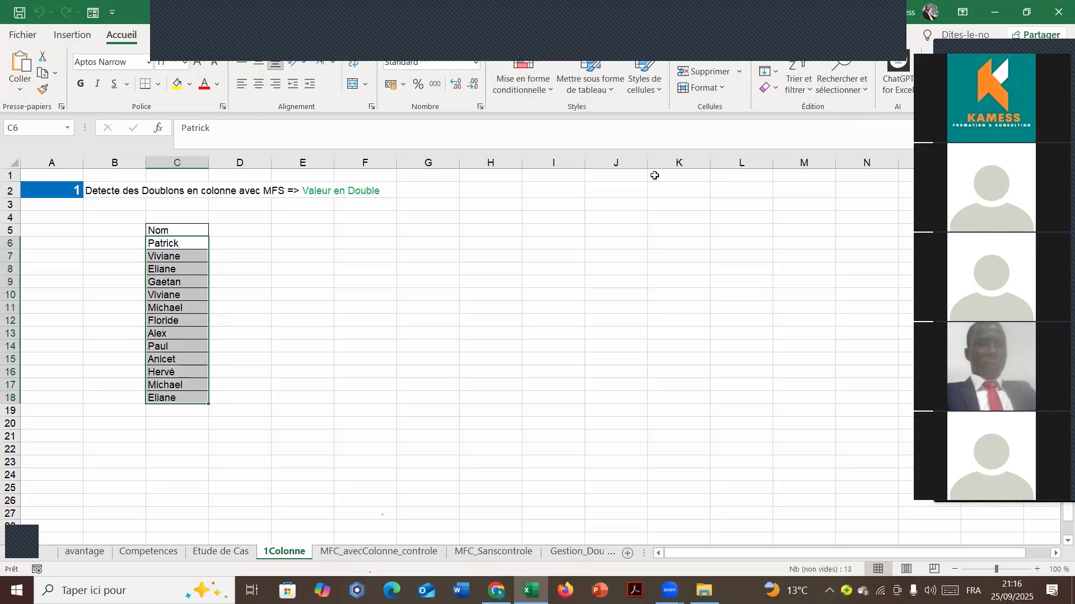
{"action": "left_click", "coordinate": [521, 81]}
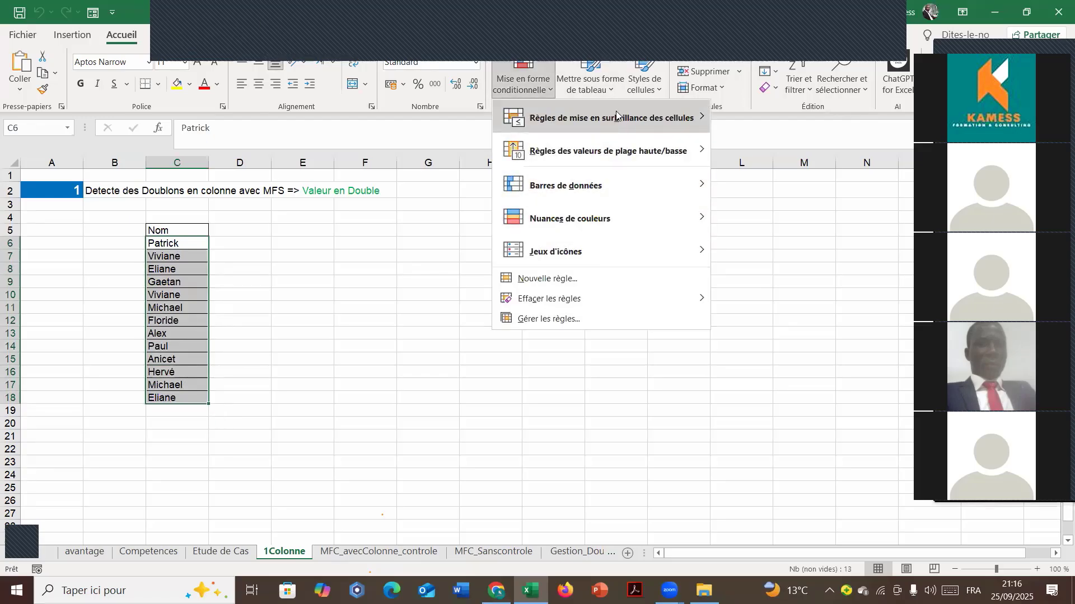
{"action": "mouse_move", "coordinate": [618, 116]}
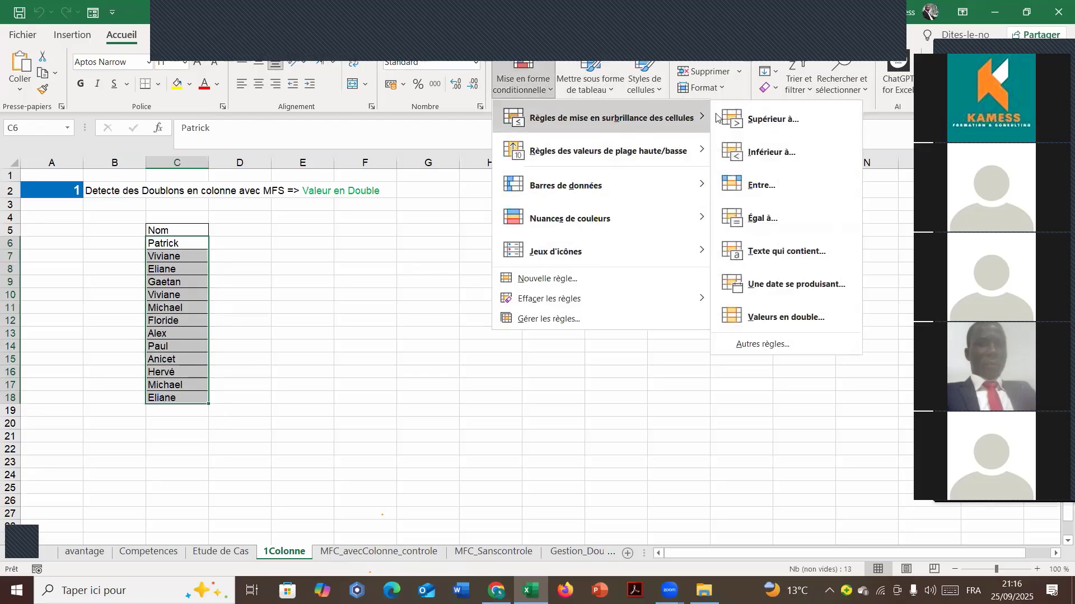
{"action": "left_click", "coordinate": [763, 318]}
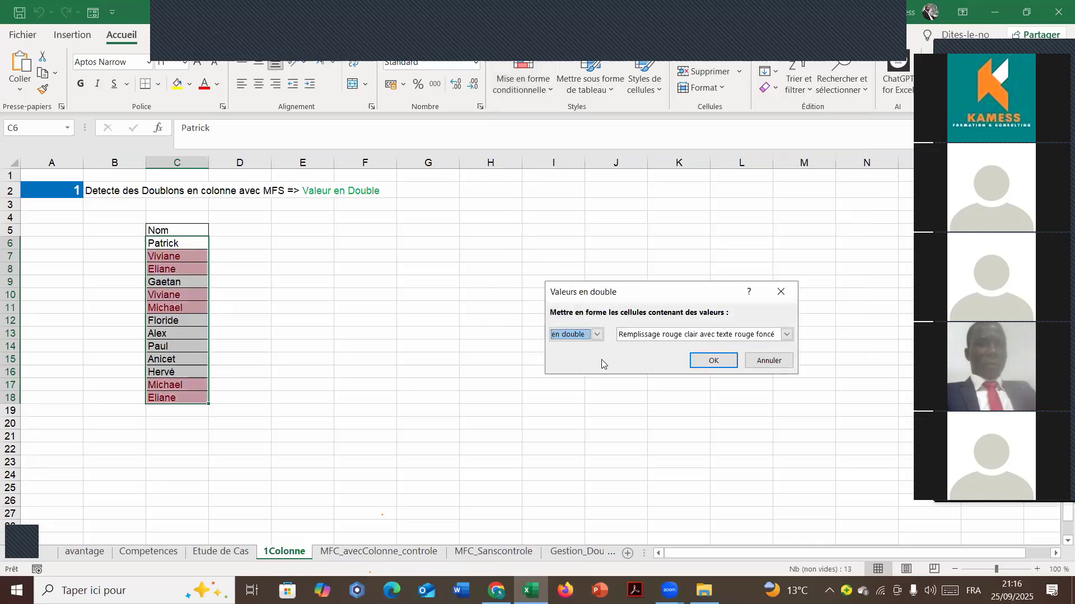
{"action": "left_click", "coordinate": [712, 361]}
{"action": "left_click", "coordinate": [449, 358]}
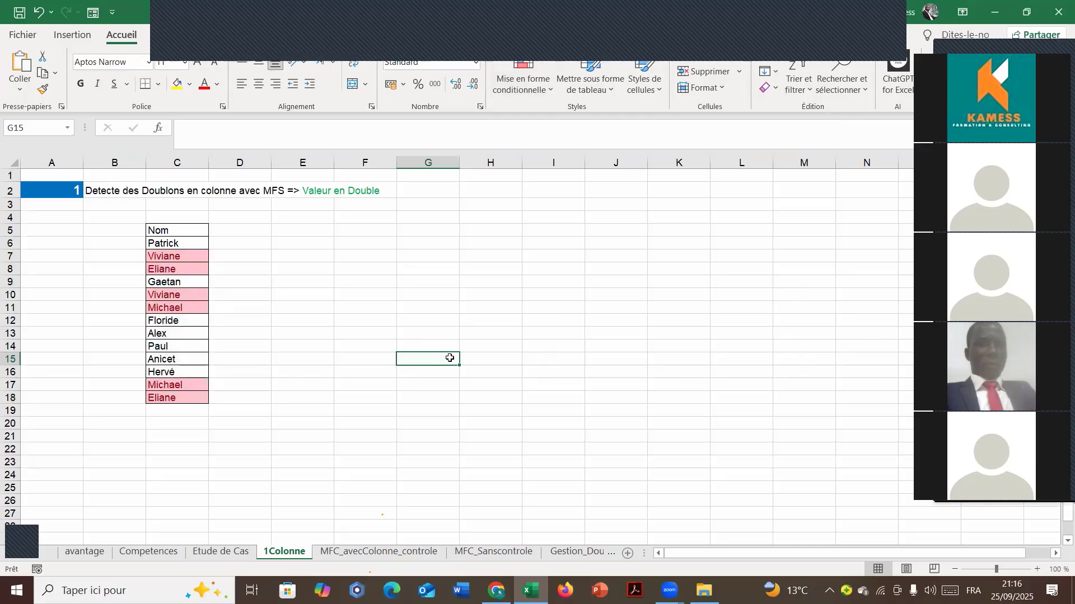
Open the MFC_avecColonne_controle sheet and review its Date, Commercial, Montant and Lieu columns.
{"action": "left_click", "coordinate": [341, 552]}
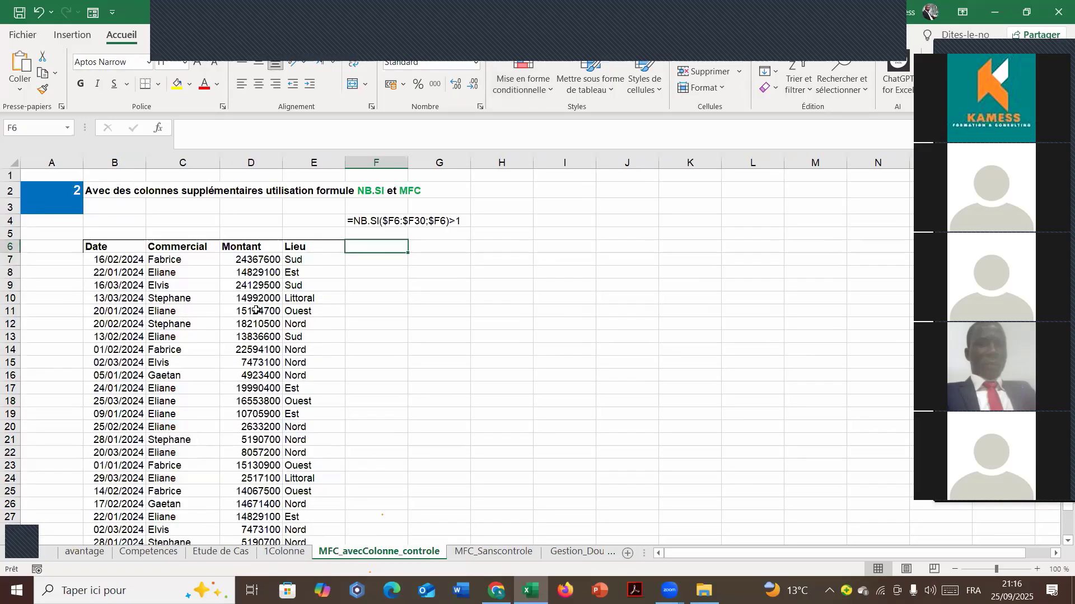
{"action": "left_click", "coordinate": [117, 163]}
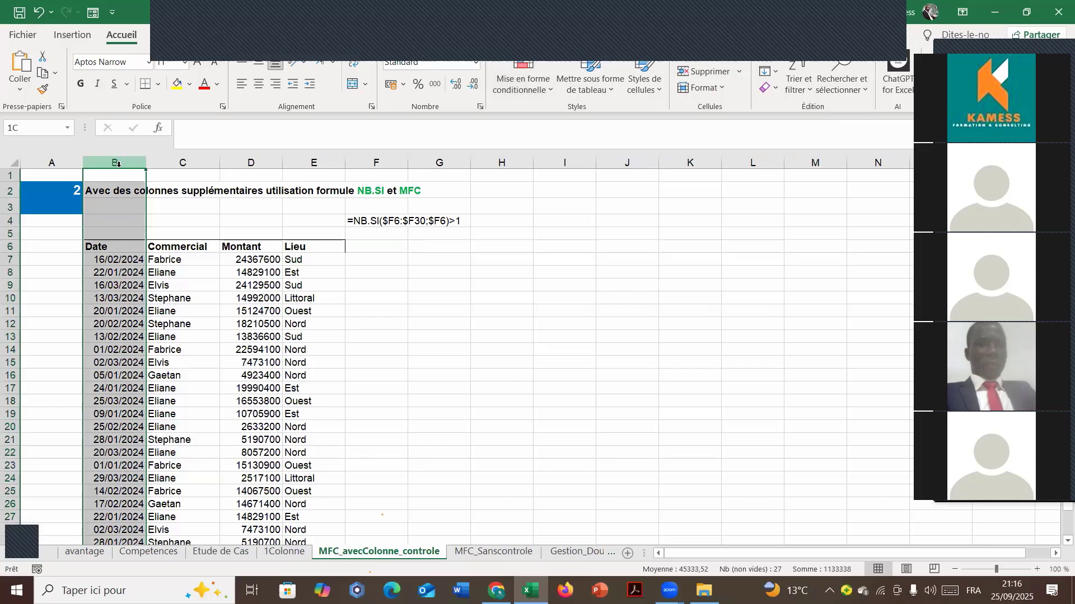
{"action": "left_click", "coordinate": [182, 163]}
{"action": "left_click", "coordinate": [251, 163]}
{"action": "left_click", "coordinate": [313, 163]}
{"action": "left_click", "coordinate": [313, 349]}
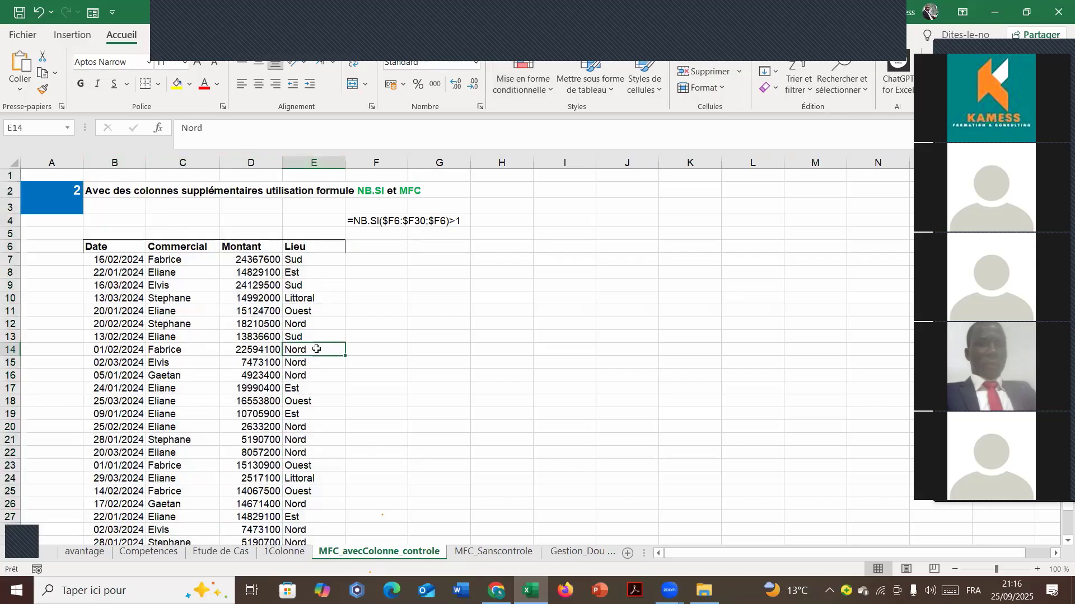
Try to highlight duplicate values across all the data in B7:E31 with a conditional formatting rule.
{"action": "left_click", "coordinate": [111, 260]}
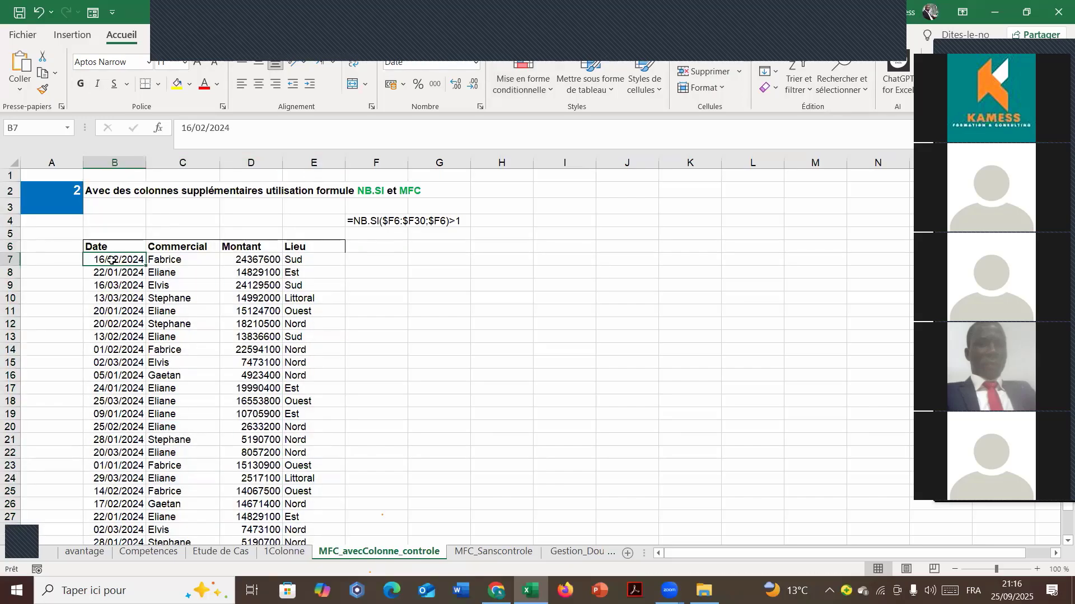
{"action": "left_click_drag", "start_coordinate": [109, 260], "coordinate": [310, 506]}
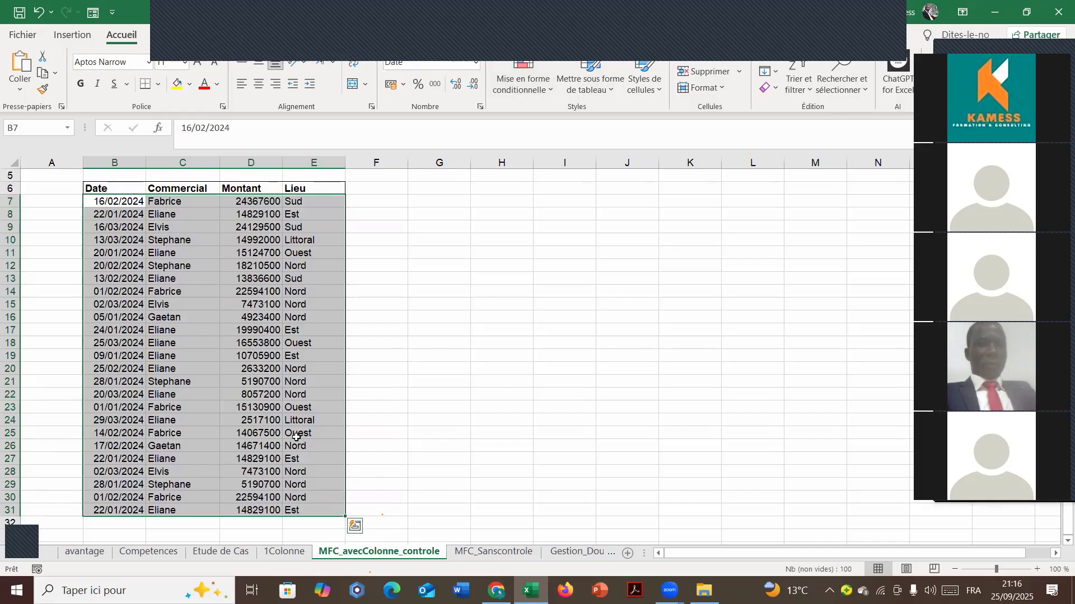
{"action": "scroll", "coordinate": [295, 439], "scroll_direction": "up", "scroll_amount": 2}
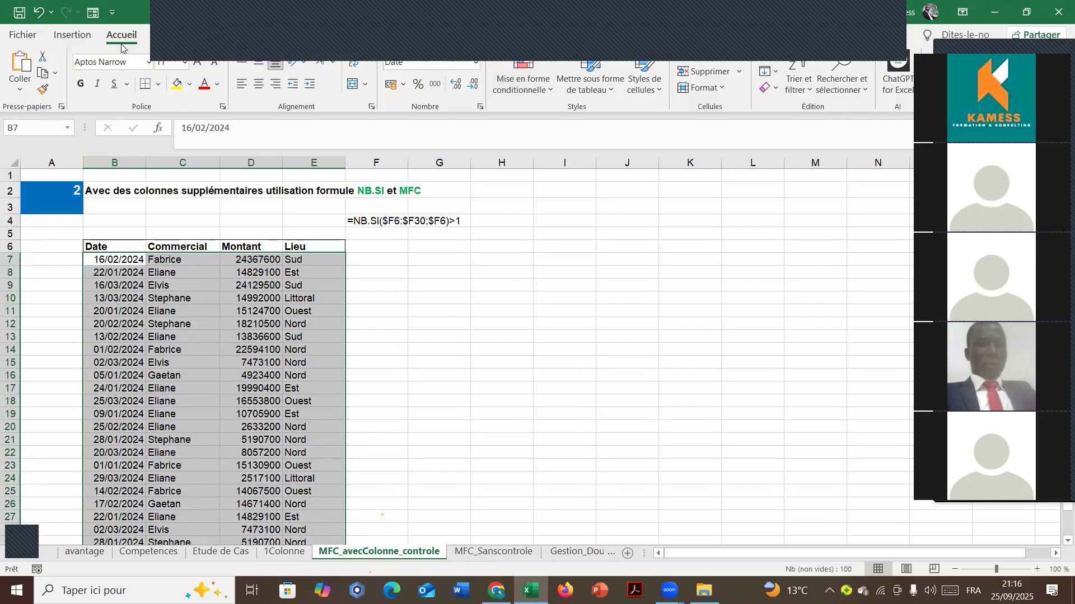
{"action": "left_click", "coordinate": [523, 84]}
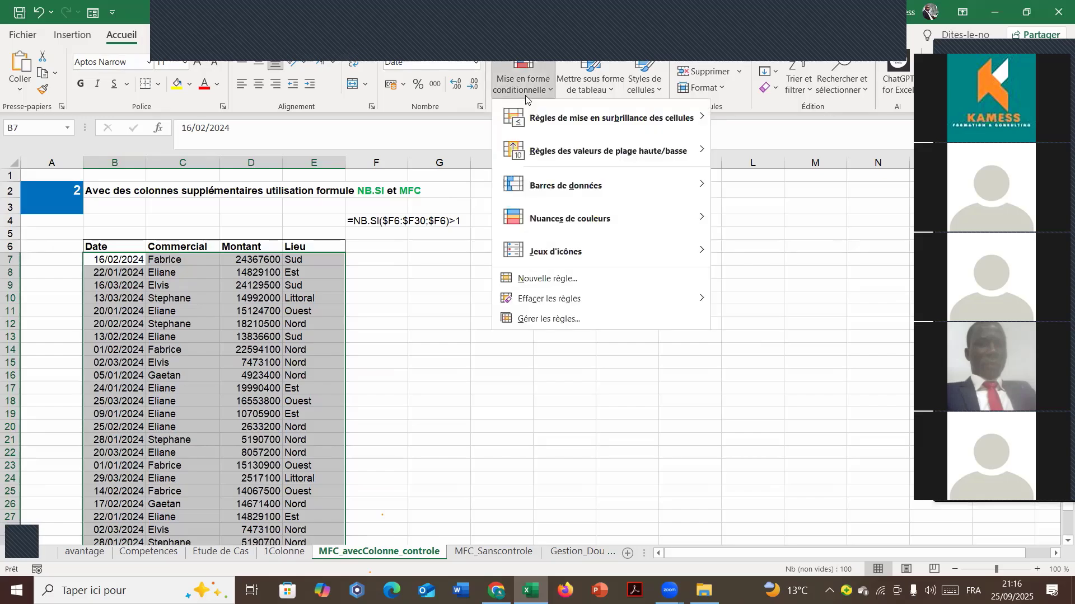
{"action": "mouse_move", "coordinate": [606, 121]}
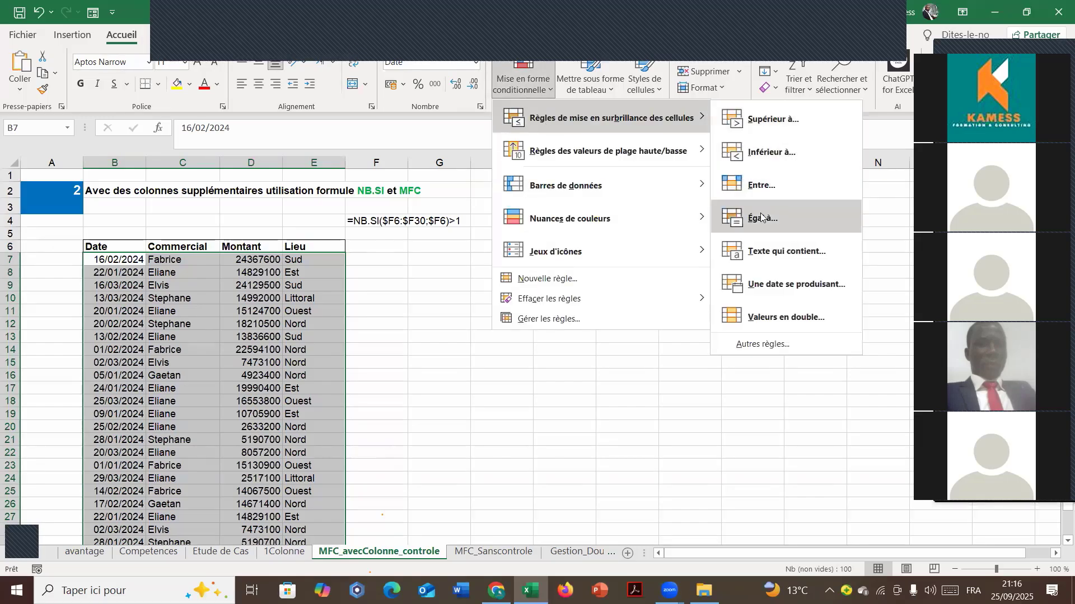
{"action": "left_click", "coordinate": [763, 318]}
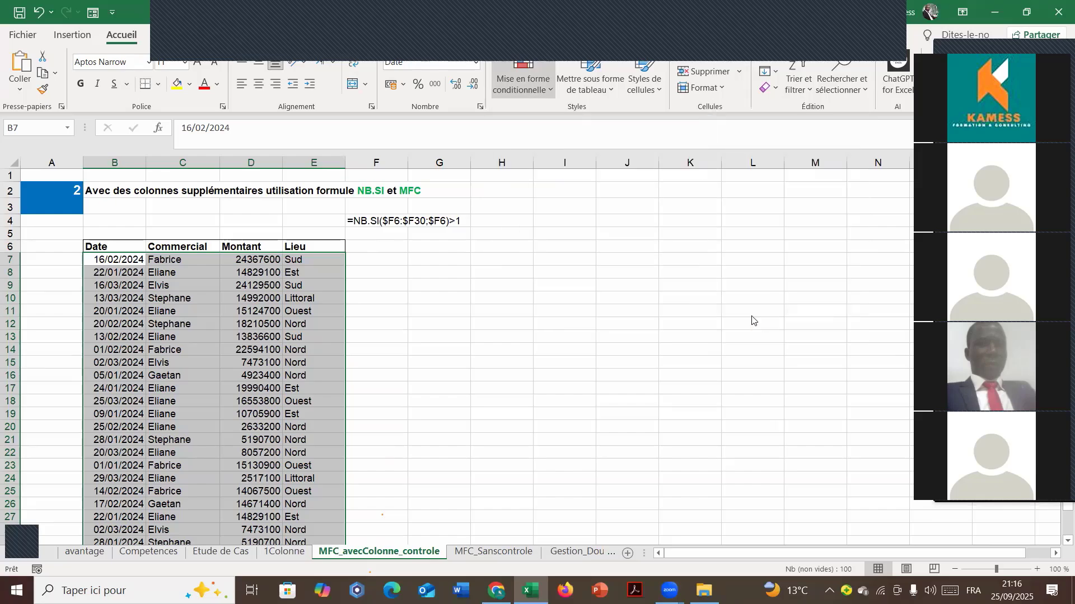
{"action": "left_click", "coordinate": [711, 361]}
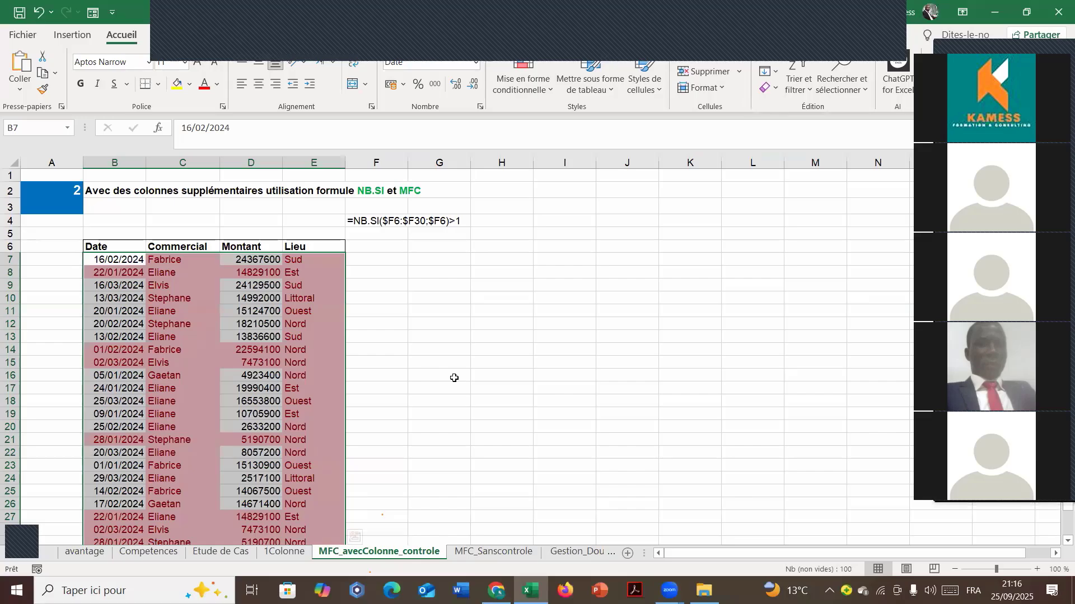
Check the highlighted rows down to row 31, and undo the duplicate-values formatting.
{"action": "scroll", "coordinate": [454, 378], "scroll_direction": "down", "scroll_amount": 3}
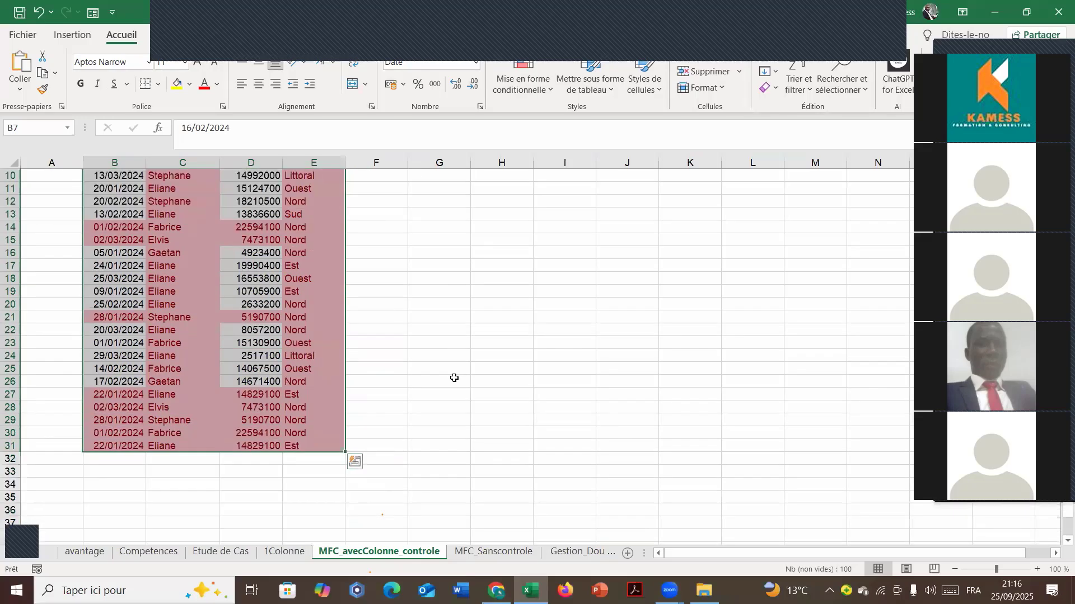
{"action": "scroll", "coordinate": [435, 376], "scroll_direction": "up", "scroll_amount": 2}
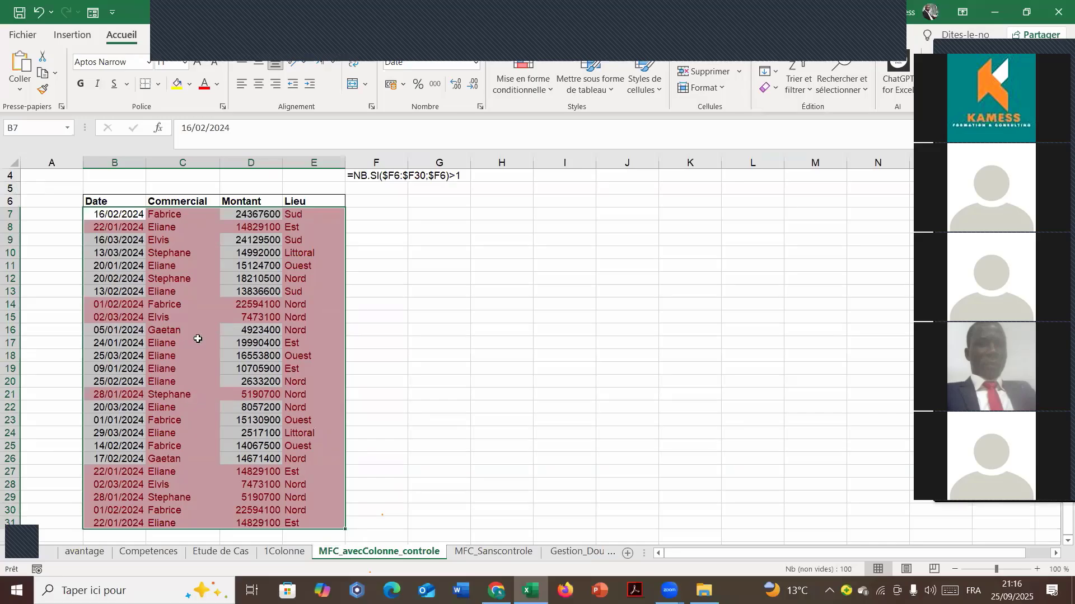
{"action": "scroll", "coordinate": [257, 339], "scroll_direction": "up", "scroll_amount": 1}
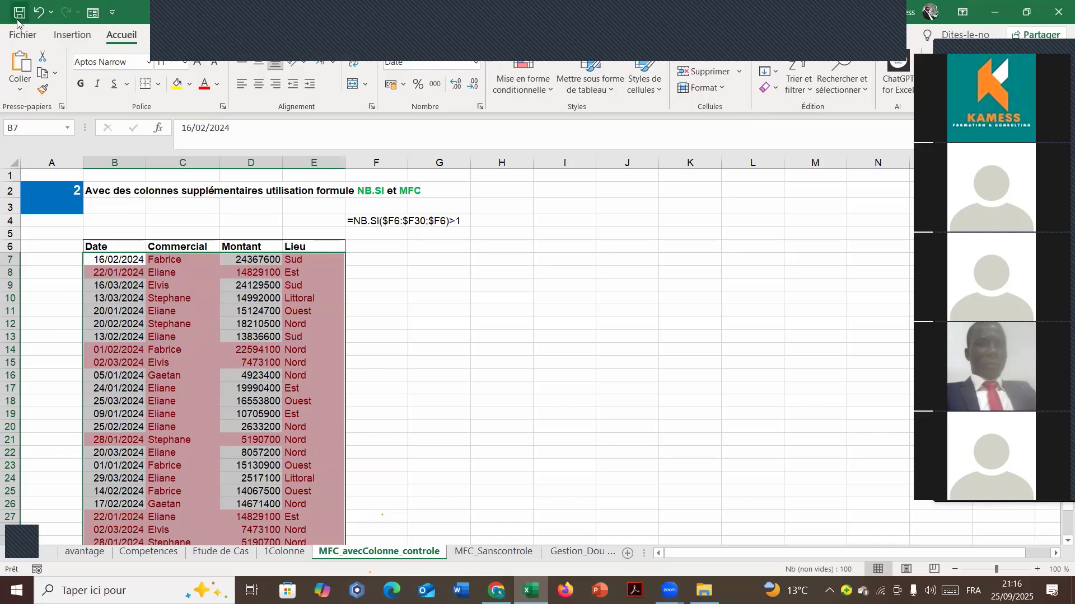
{"action": "left_click", "coordinate": [39, 12]}
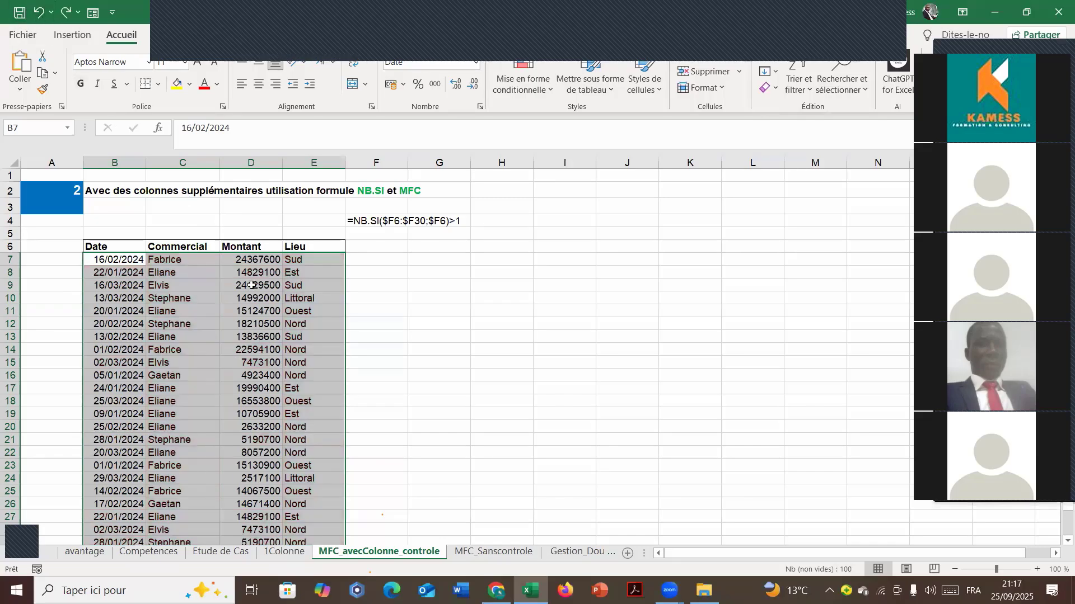
{"action": "left_click", "coordinate": [287, 311]}
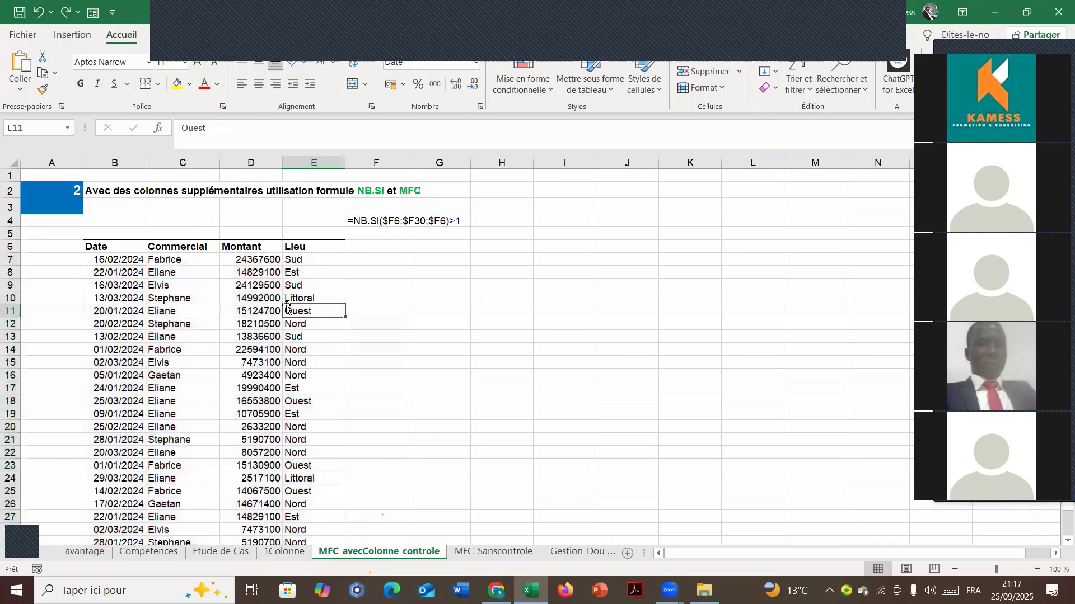
Enter the heading "Contrôle" in F6, beside the Lieu column.
{"action": "left_click", "coordinate": [361, 249]}
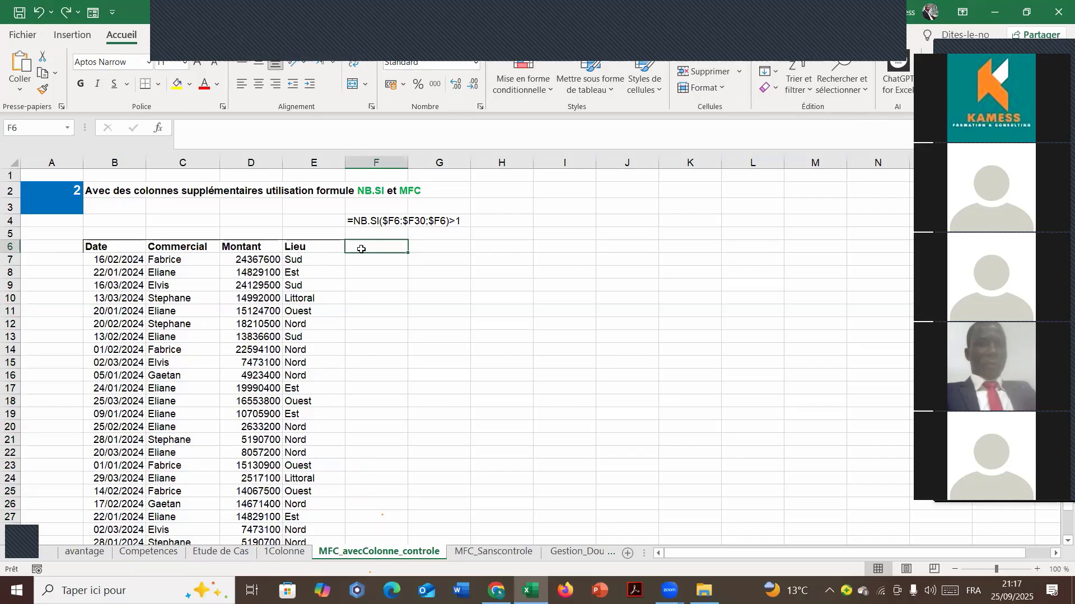
{"action": "type", "text": "Contr"}
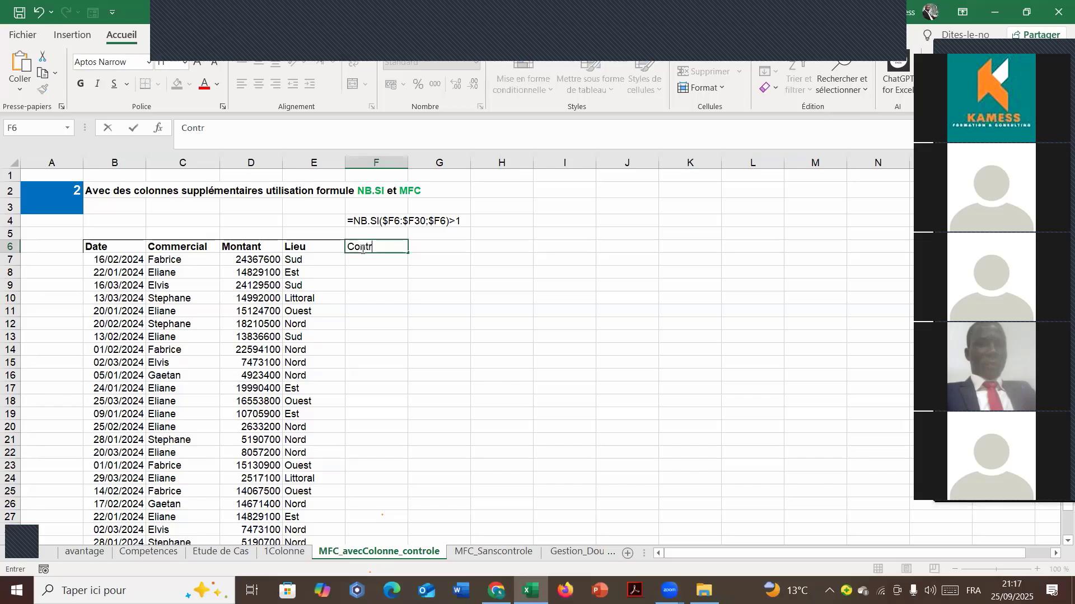
{"action": "type", "text": "ôle"}
{"action": "key", "text": "Return"}
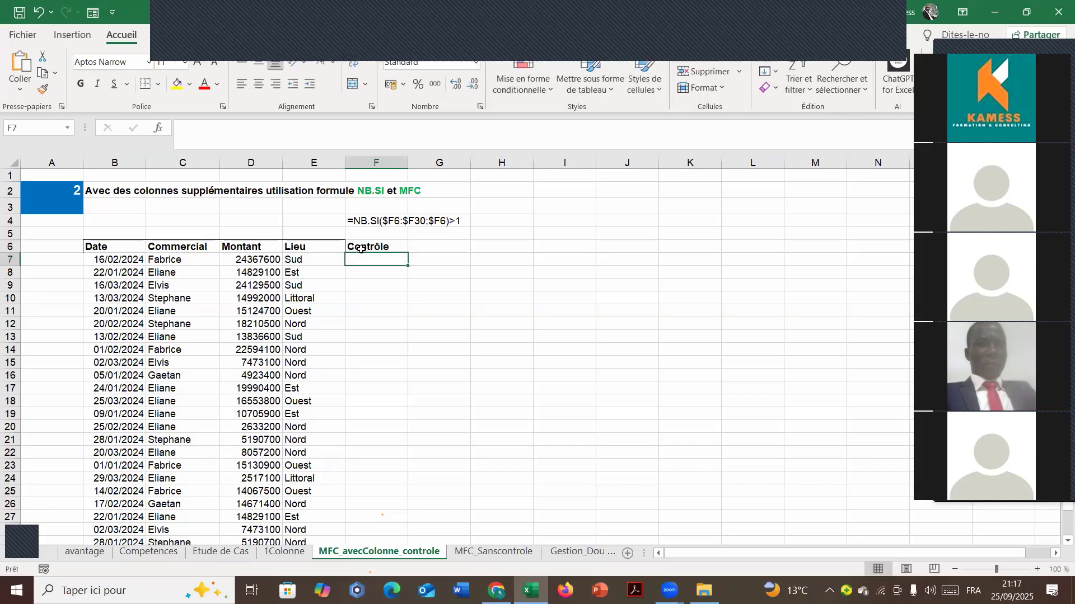
Enter =B7&C7&D7&E7 in F7 to concatenate the row's fields, and fill the formula down to the last data row.
{"action": "type", "text": "="}
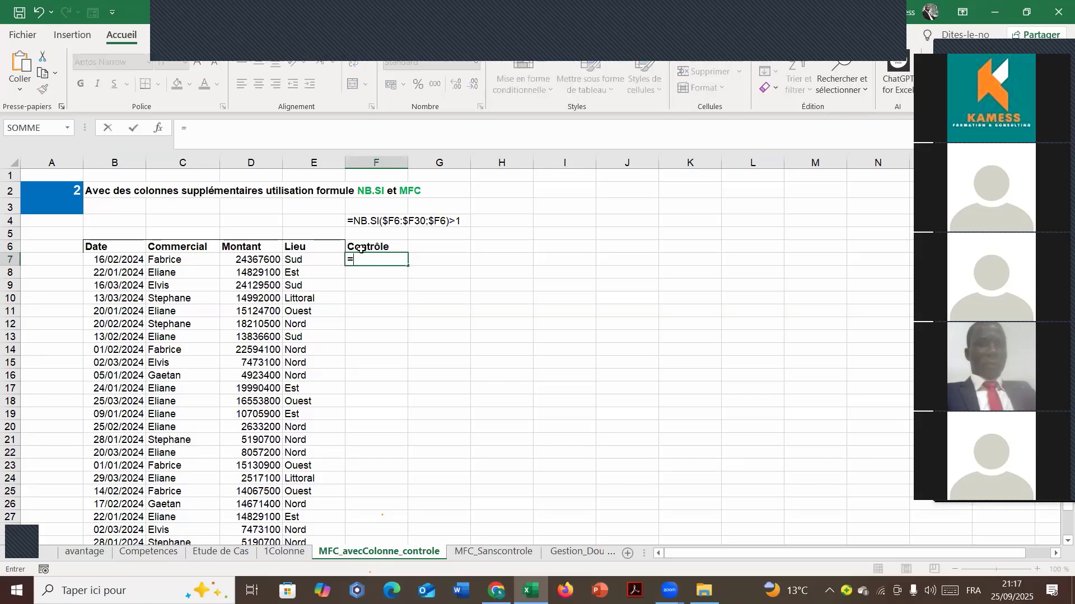
{"action": "left_click", "coordinate": [124, 260]}
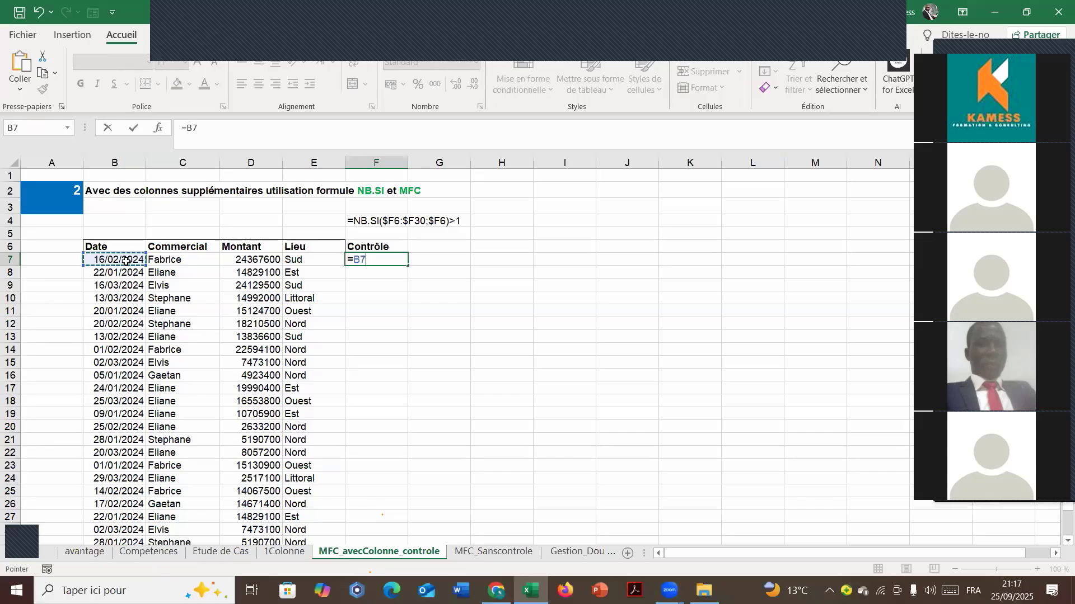
{"action": "type", "text": "&"}
{"action": "left_click", "coordinate": [164, 272]}
{"action": "left_click", "coordinate": [165, 261]}
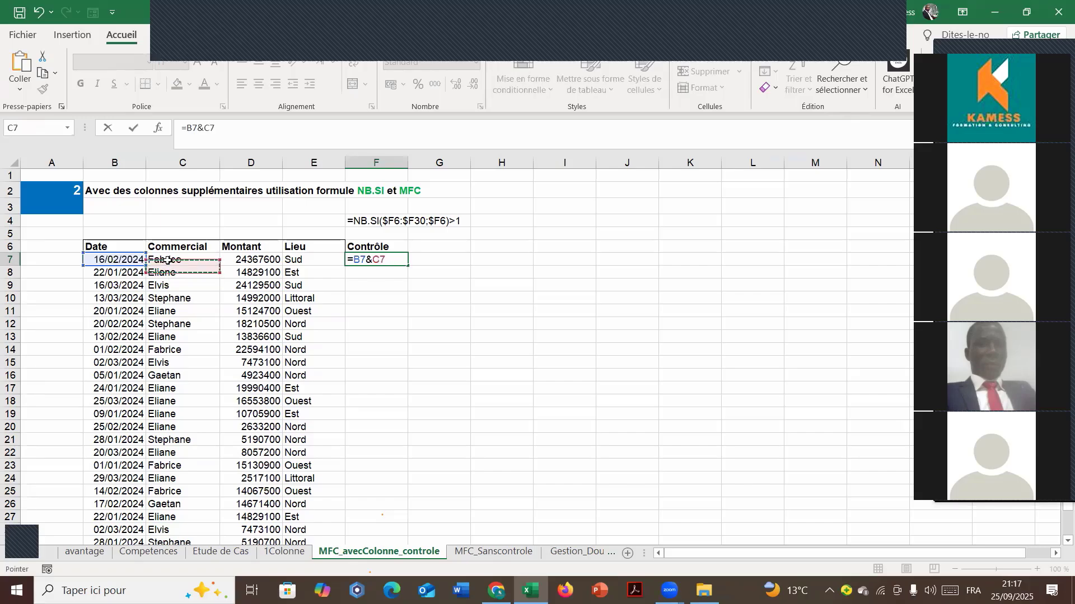
{"action": "type", "text": "&"}
{"action": "left_click", "coordinate": [247, 260]}
{"action": "type", "text": "&"}
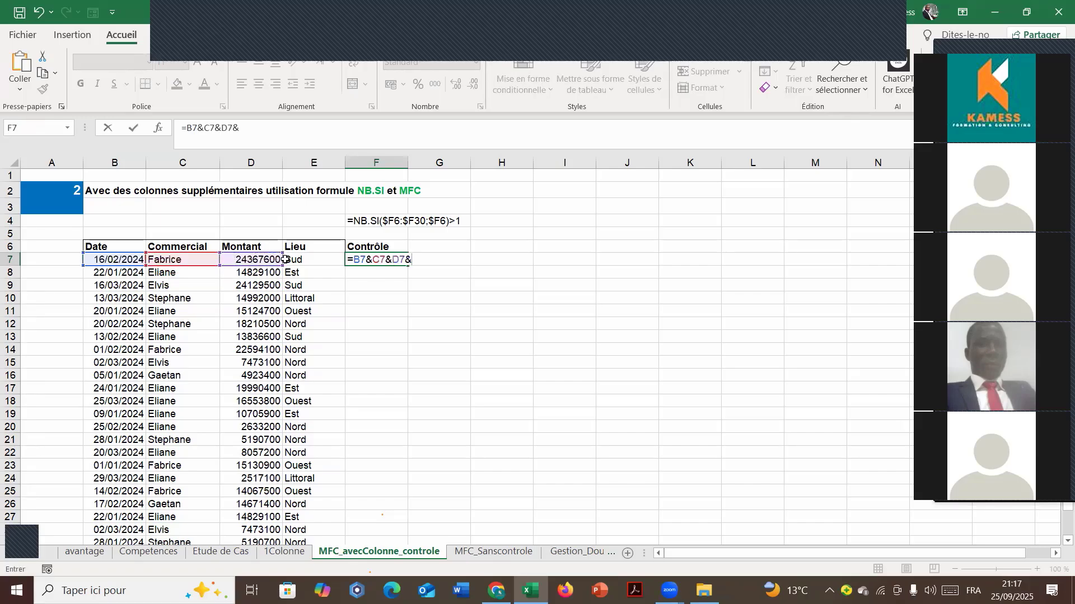
{"action": "left_click", "coordinate": [303, 261]}
{"action": "key", "text": "Return"}
{"action": "left_click", "coordinate": [377, 257]}
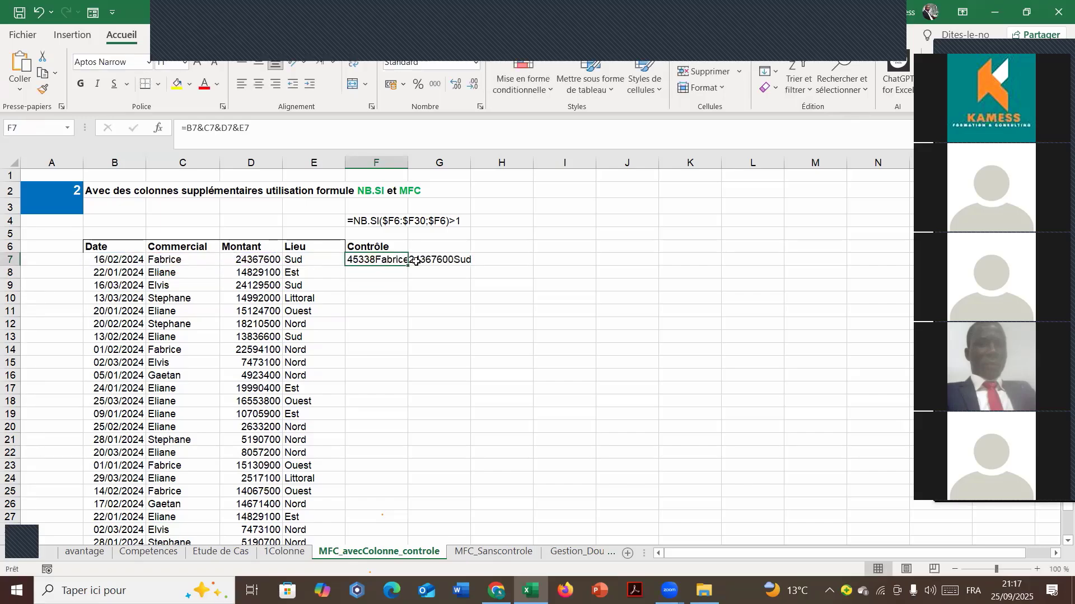
{"action": "double_click", "coordinate": [409, 263]}
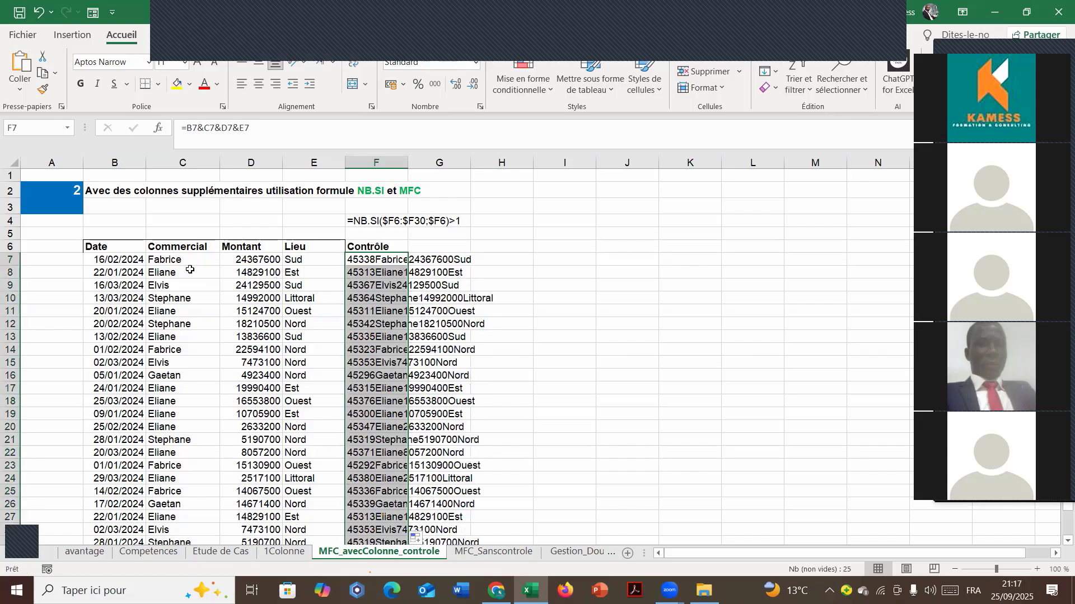
{"action": "left_click", "coordinate": [195, 297]}
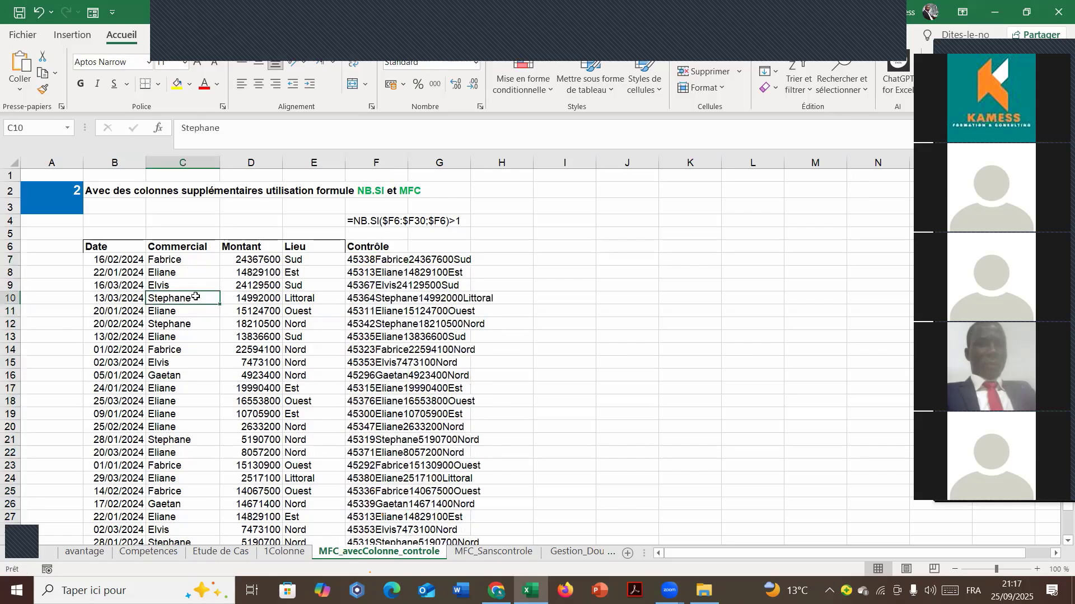
{"action": "key", "text": "ctrl+t"}
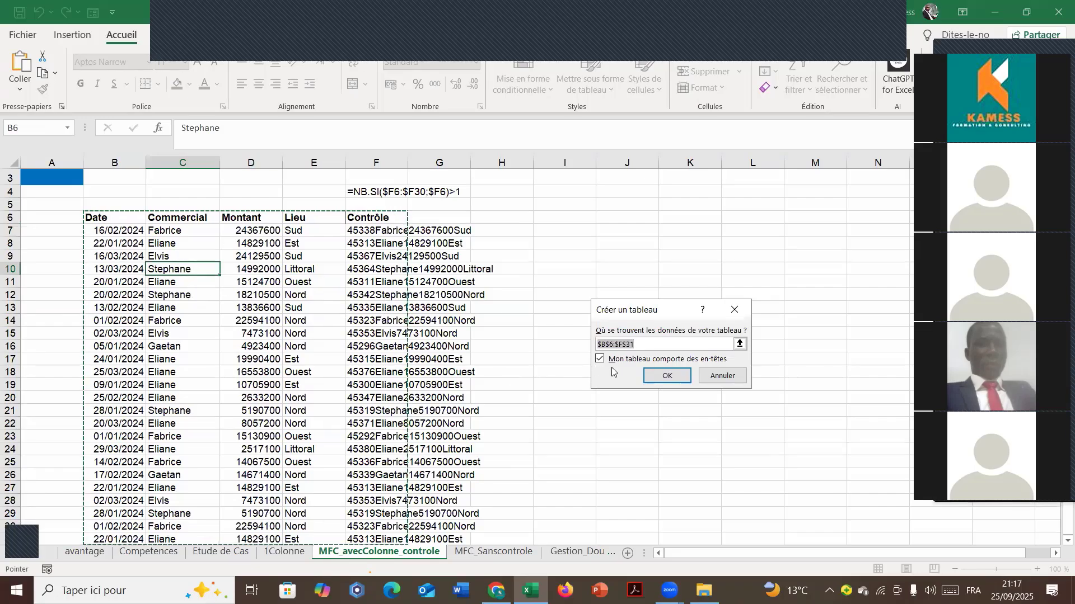
{"action": "left_click", "coordinate": [715, 381]}
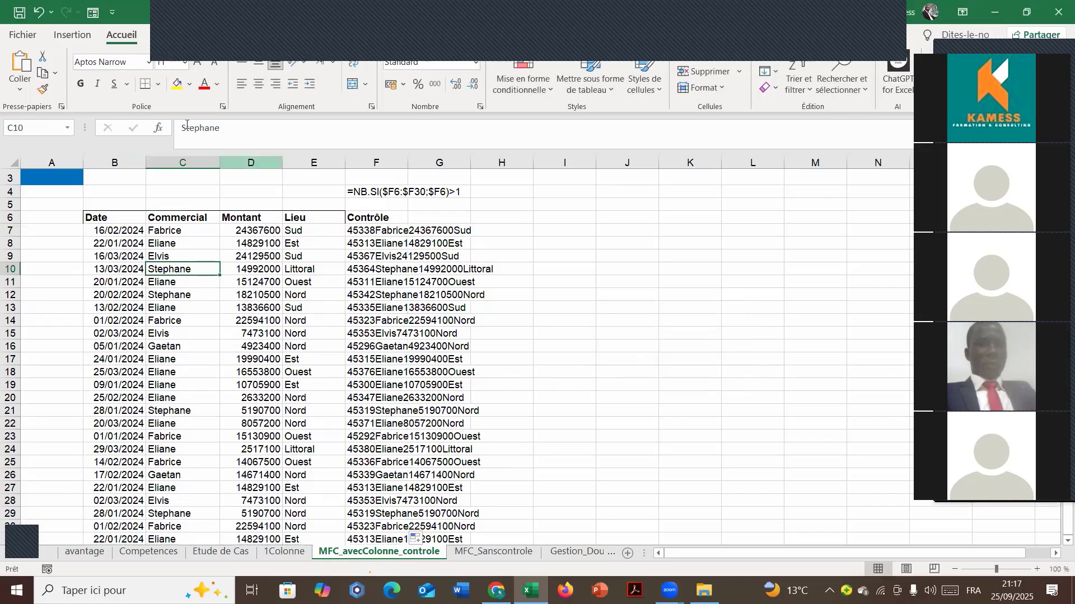
{"action": "left_click", "coordinate": [591, 88]}
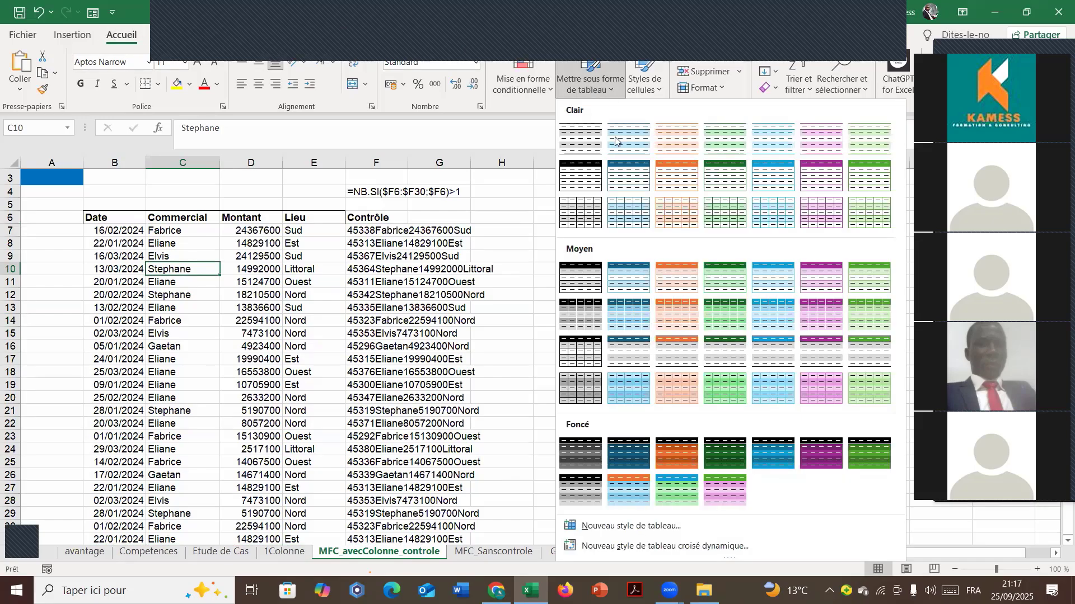
{"action": "left_click", "coordinate": [312, 317]}
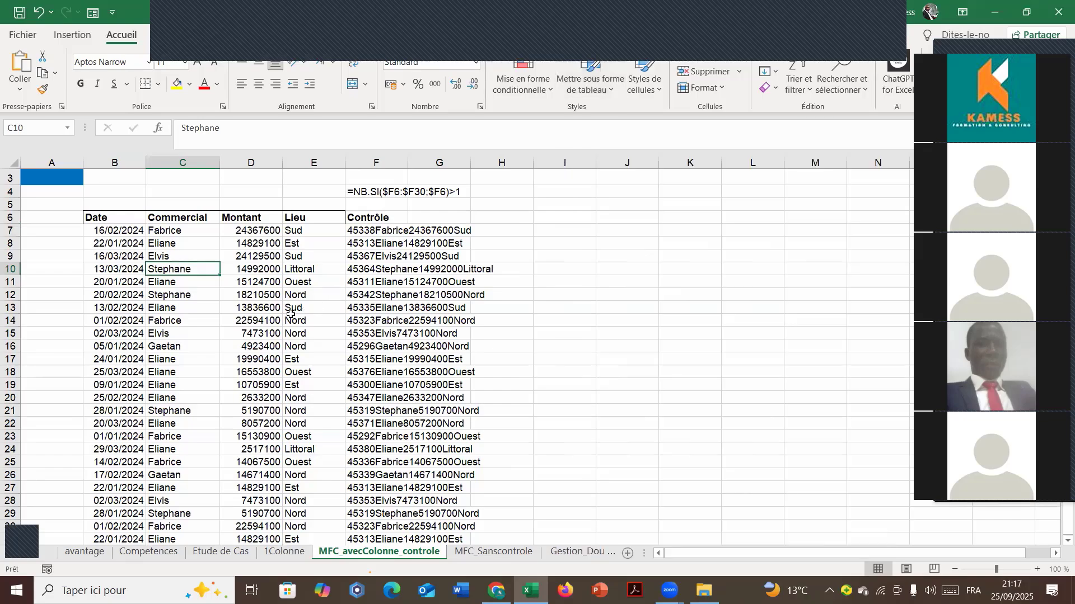
{"action": "left_click", "coordinate": [311, 317]}
Convert B6:F31 into a table with headers and autofit the width of the Contrôle column.
{"action": "left_click", "coordinate": [289, 291]}
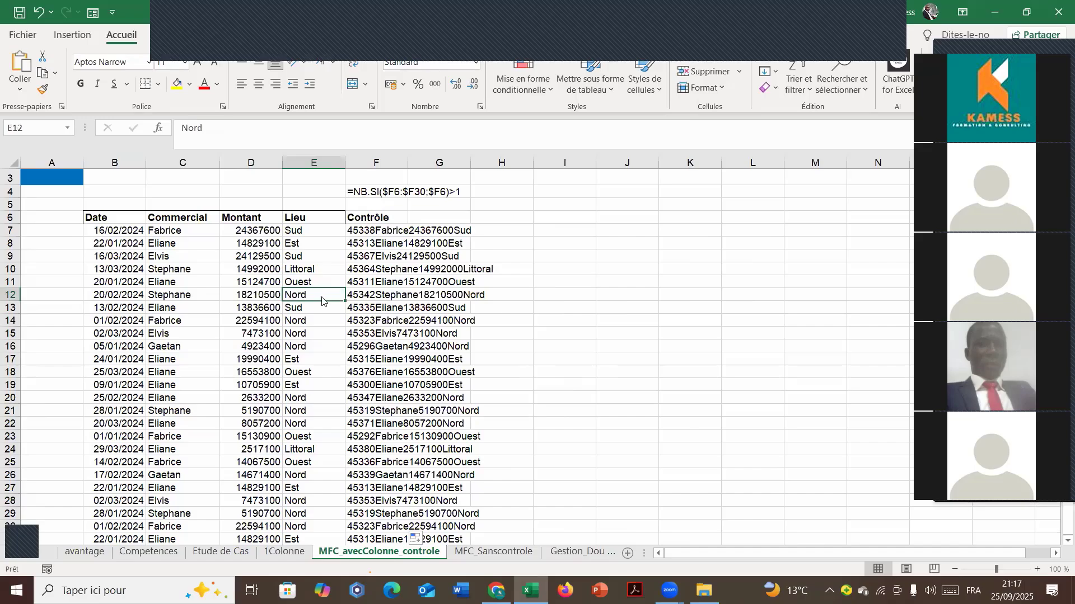
{"action": "key", "text": "ctrl+l"}
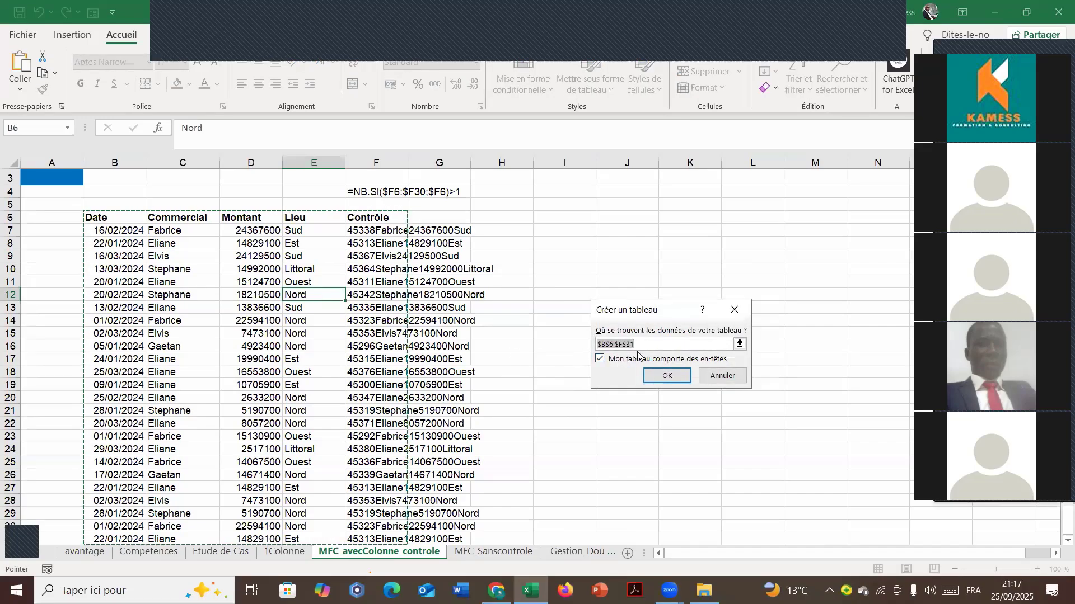
{"action": "left_click", "coordinate": [666, 375]}
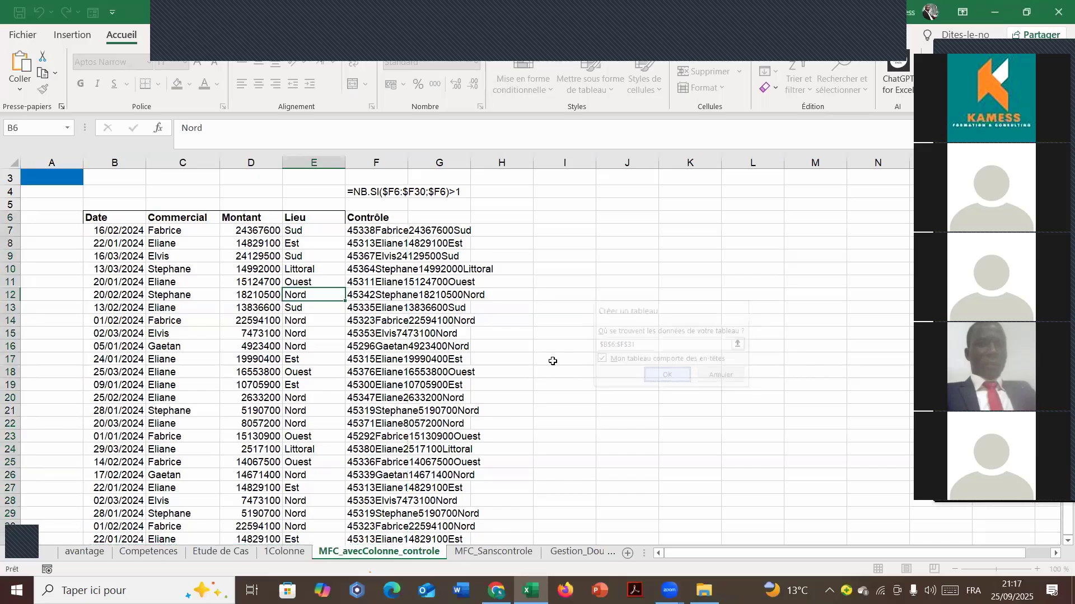
{"action": "left_click", "coordinate": [403, 346]}
{"action": "double_click", "coordinate": [408, 163]}
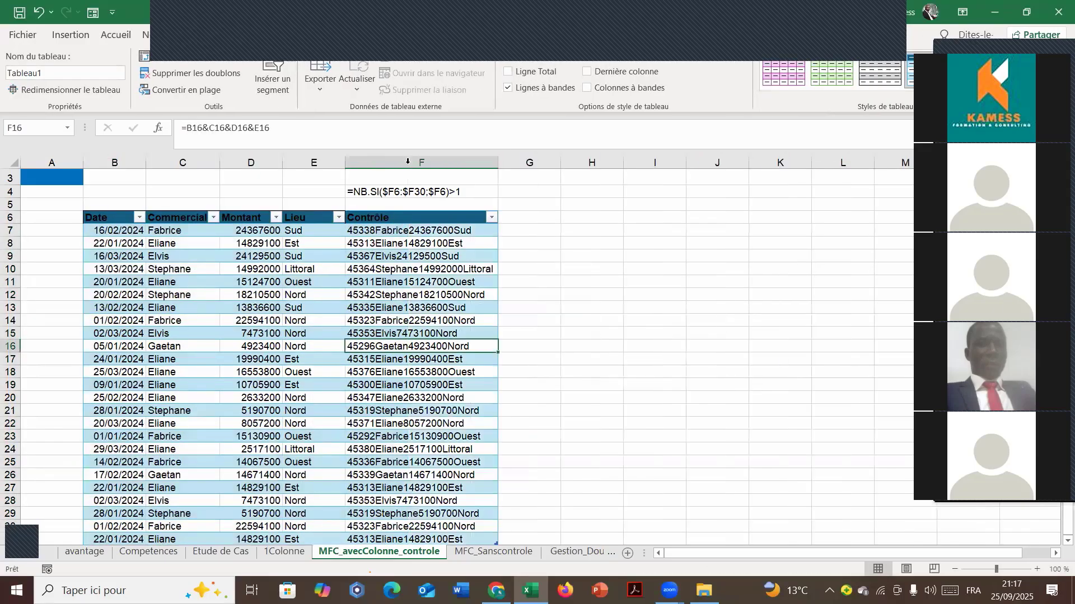
Compare the Date, Commercial, Montant and Lieu values in row 7 with the concatenated Contrôle value in F7.
{"action": "left_click", "coordinate": [373, 281]}
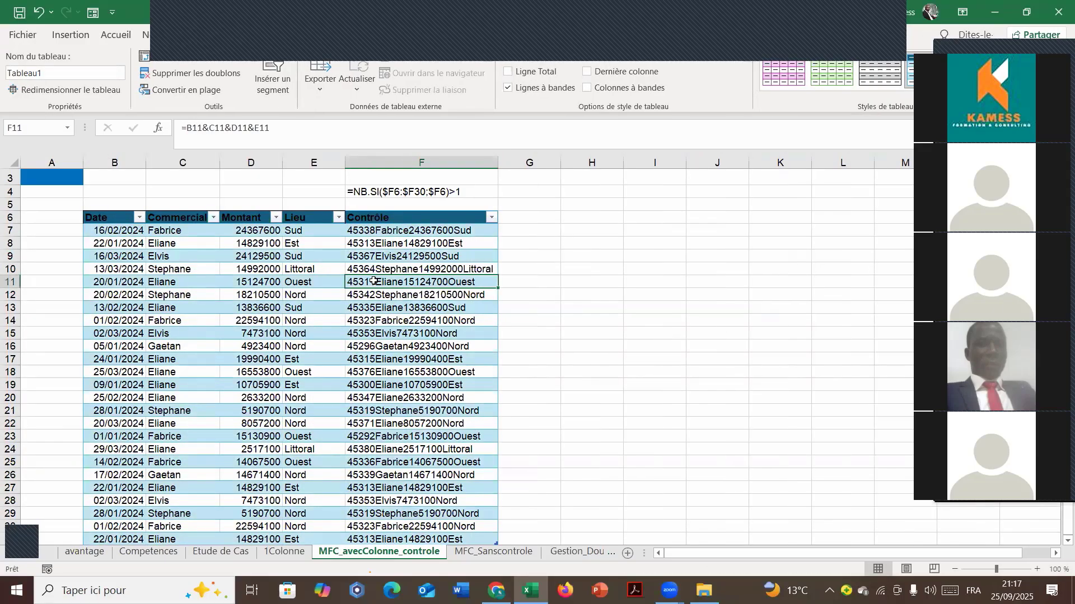
{"action": "scroll", "coordinate": [252, 275], "scroll_direction": "down", "scroll_amount": 1}
{"action": "scroll", "coordinate": [129, 261], "scroll_direction": "up", "scroll_amount": 2}
{"action": "left_click", "coordinate": [130, 261]}
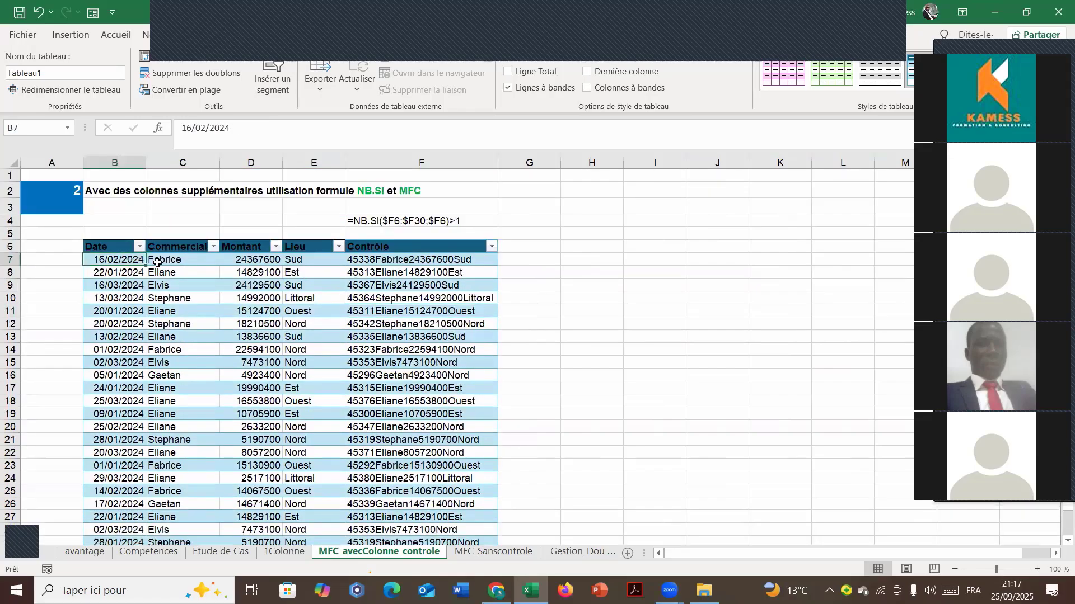
{"action": "left_click", "coordinate": [159, 262]}
{"action": "left_click", "coordinate": [258, 260]}
{"action": "left_click", "coordinate": [301, 261]}
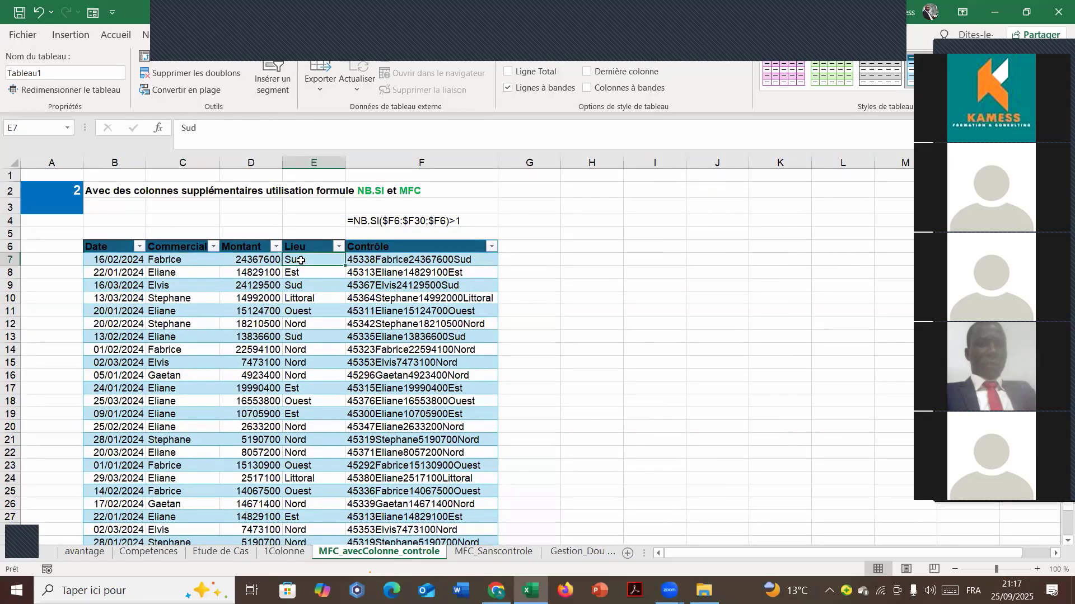
{"action": "left_click", "coordinate": [367, 262]}
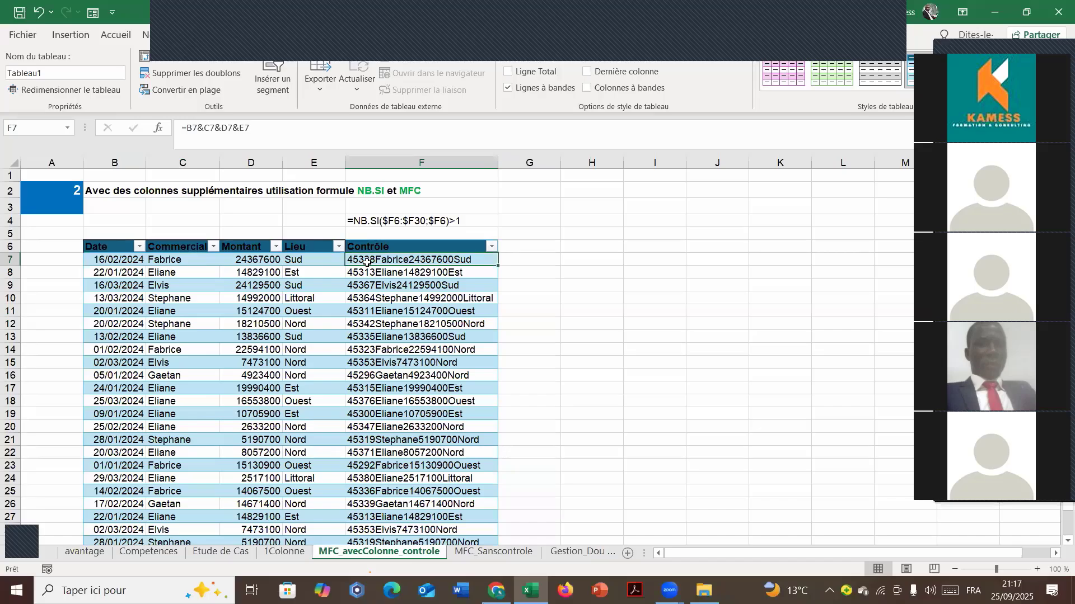
{"action": "left_click", "coordinate": [379, 247]}
{"action": "left_click", "coordinate": [386, 262]}
{"action": "left_click", "coordinate": [123, 261]}
{"action": "left_click", "coordinate": [176, 259]}
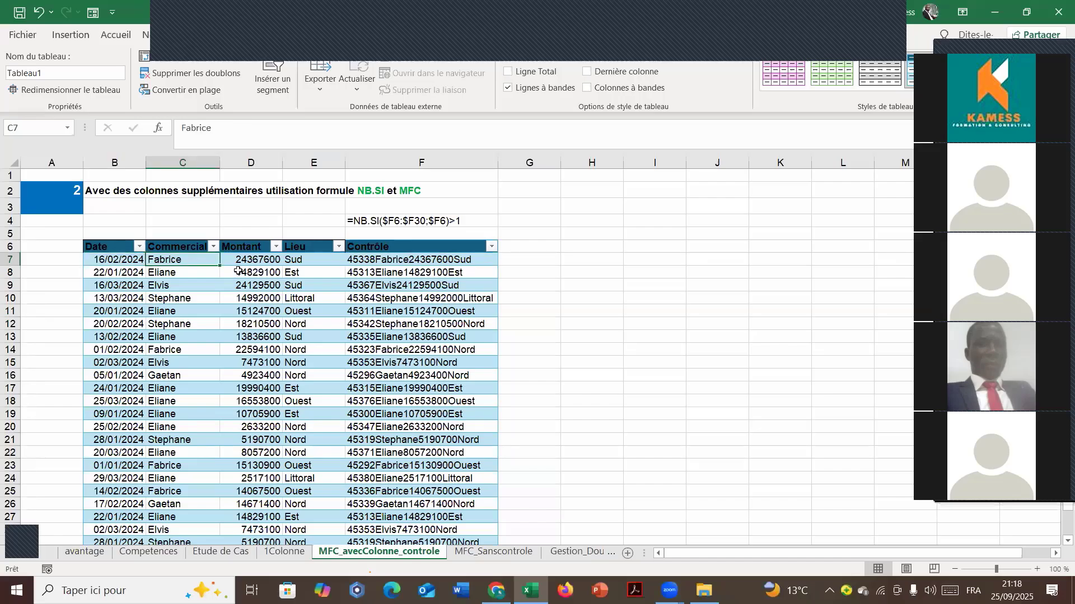
{"action": "left_click", "coordinate": [244, 261]}
{"action": "left_click", "coordinate": [306, 261]}
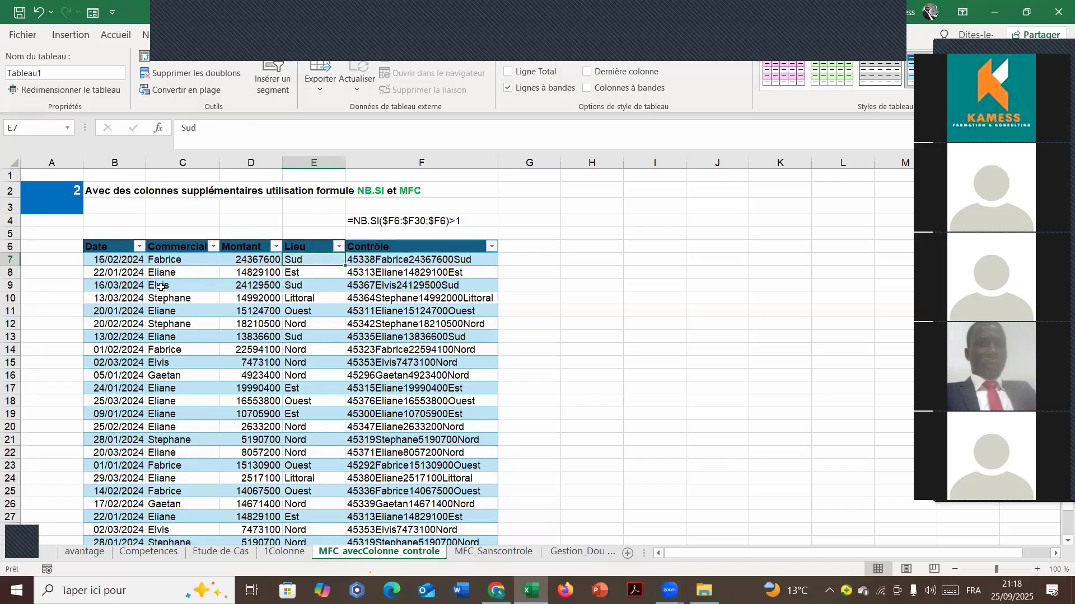
{"action": "left_click", "coordinate": [387, 261]}
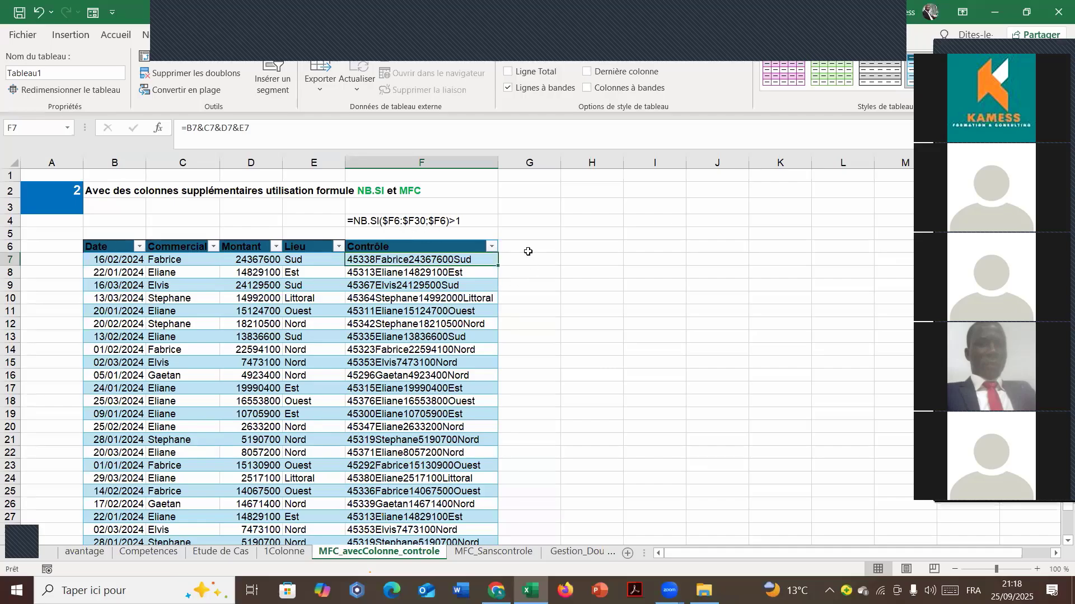
Start an NB.SI formula in H7, beside the table's first data row.
{"action": "left_click", "coordinate": [574, 262]}
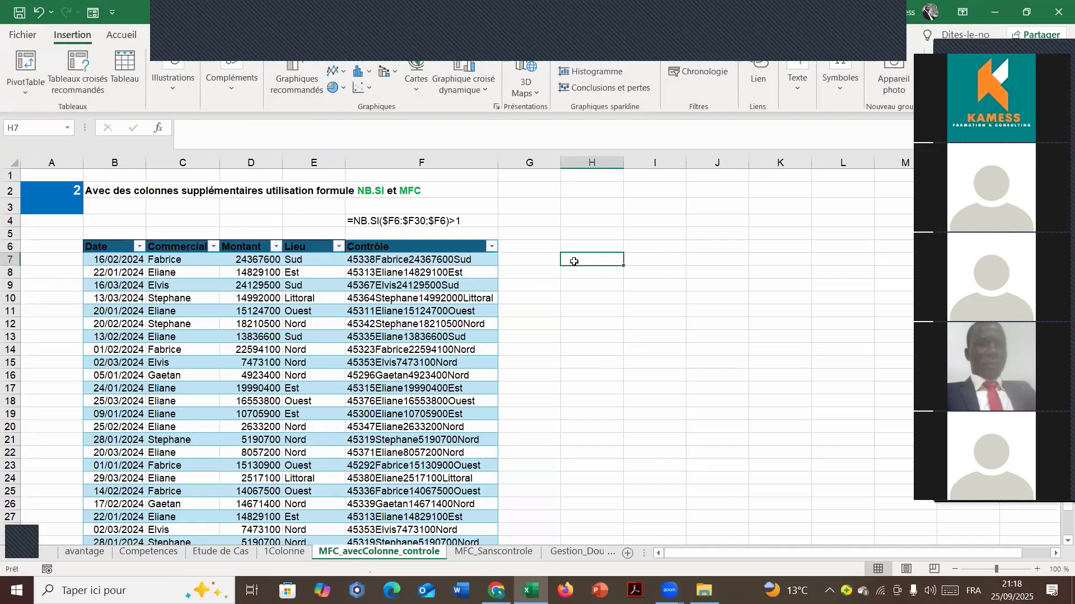
{"action": "type", "text": "=nb"}
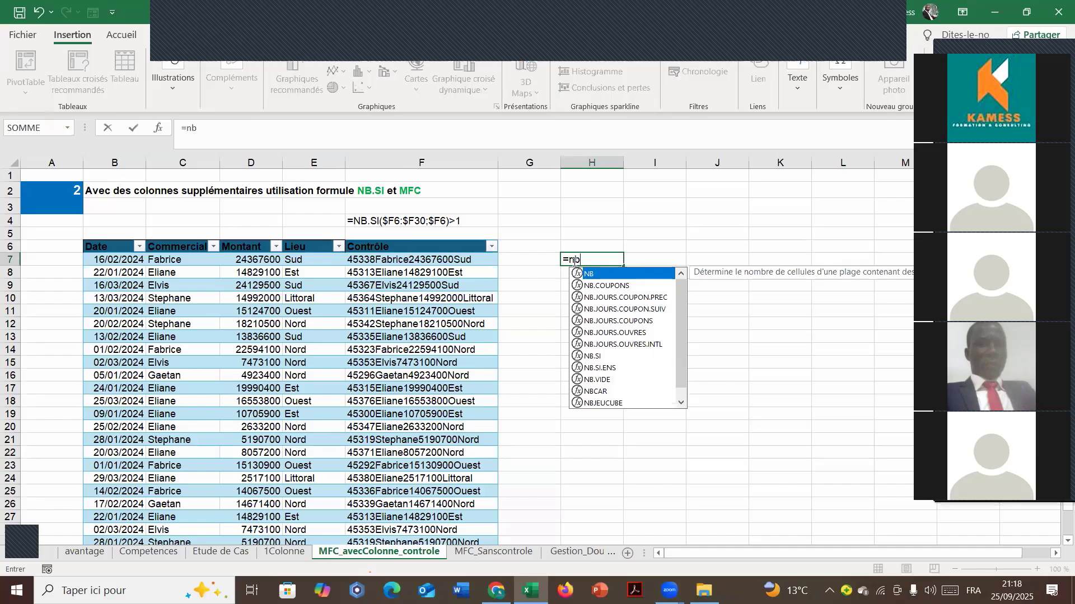
{"action": "key", "text": "Down"}
{"action": "key", "text": "Down"}
{"action": "key", "text": "Down"}
{"action": "key", "text": "Down"}
{"action": "key", "text": "Down"}
{"action": "key", "text": "Down"}
{"action": "key", "text": "Down"}
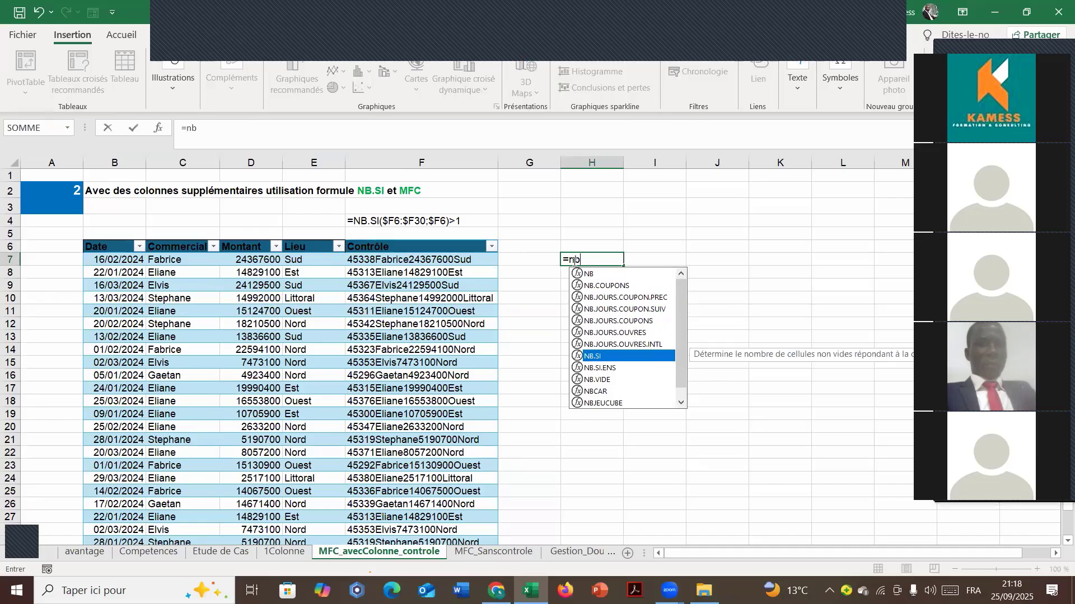
{"action": "key", "text": "Tab"}
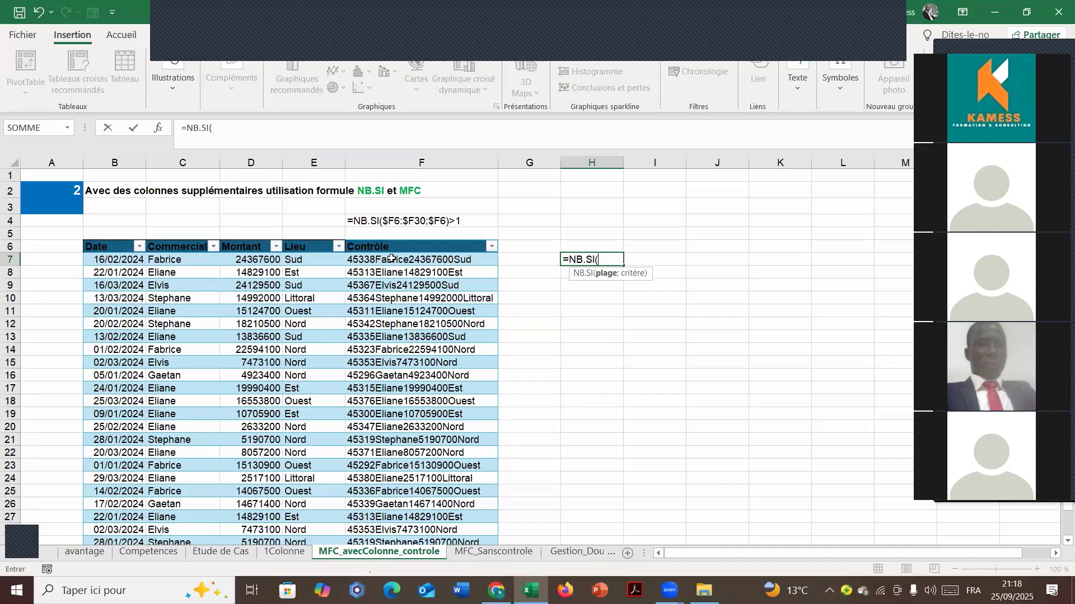
Set the range argument of the NB.SI formula in H7 to F7:F32 in the Contrôle column.
{"action": "left_click_drag", "start_coordinate": [391, 259], "coordinate": [420, 466]}
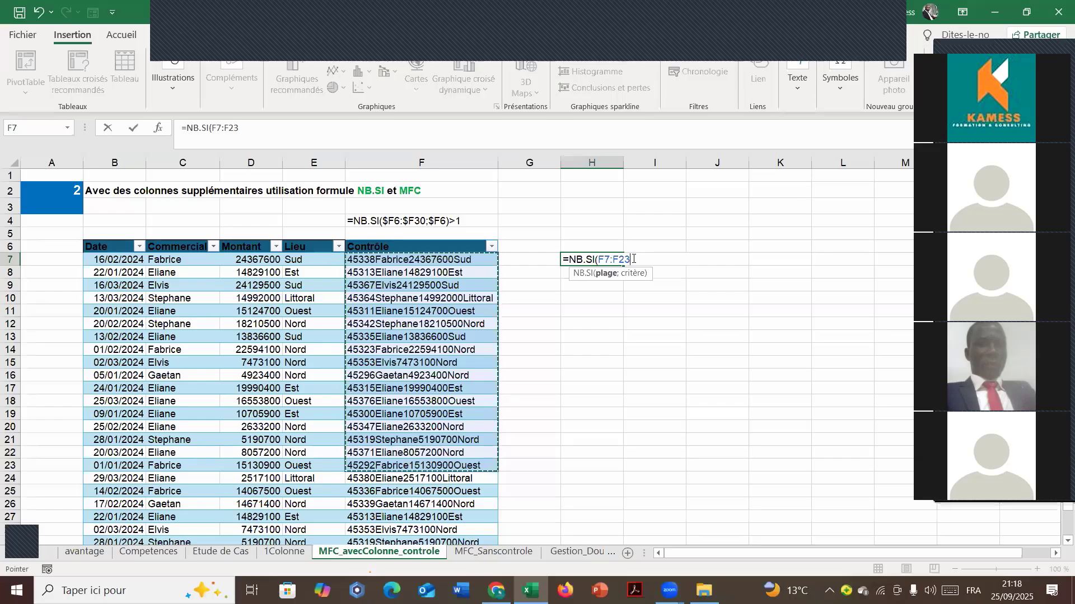
{"action": "scroll", "coordinate": [585, 288], "scroll_direction": "down", "scroll_amount": 5}
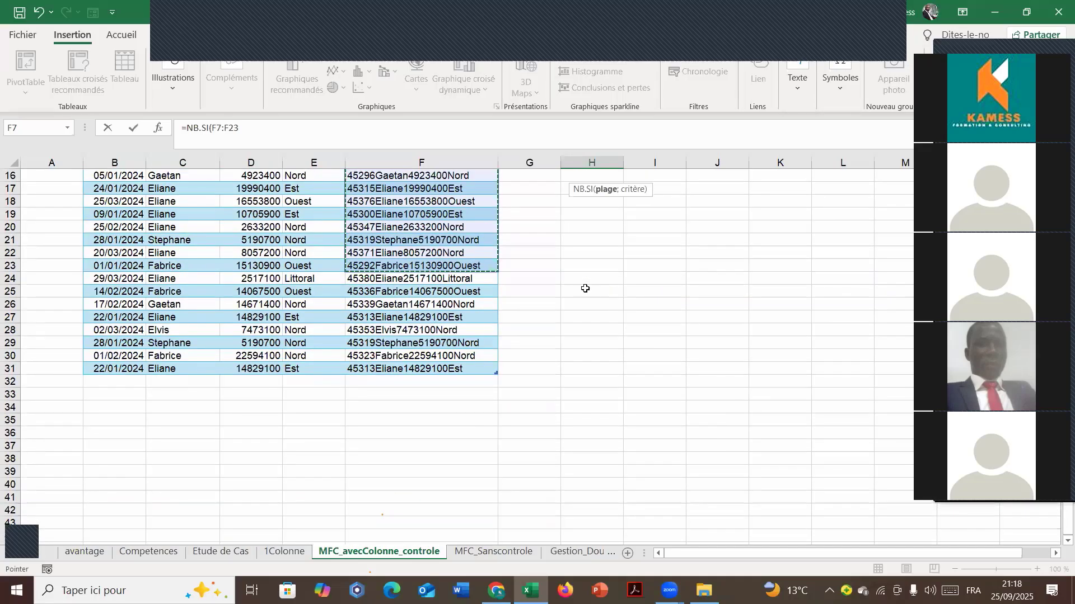
{"action": "scroll", "coordinate": [585, 288], "scroll_direction": "up", "scroll_amount": 5}
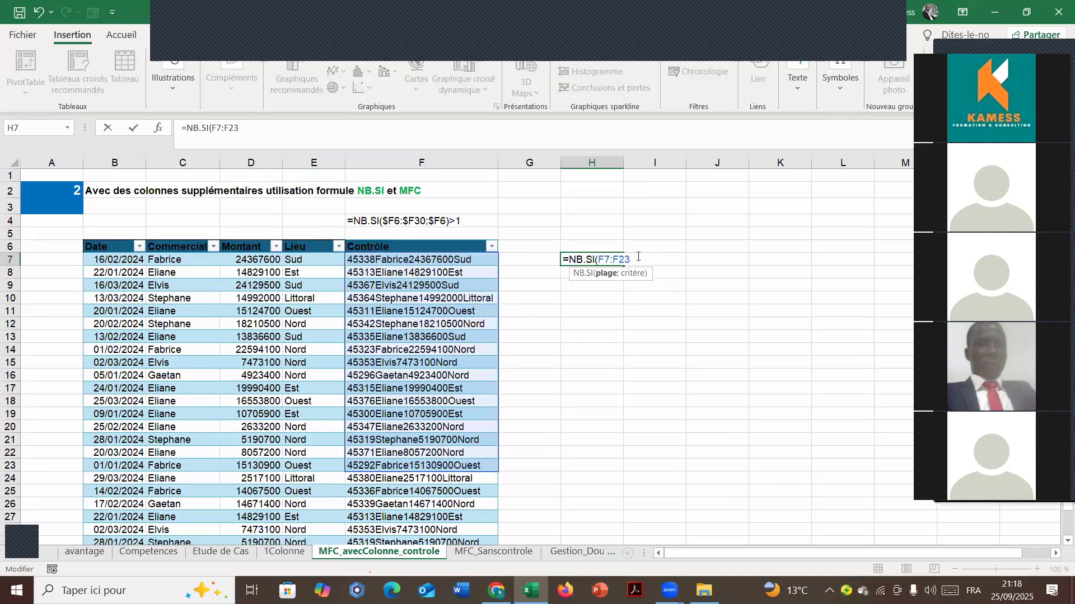
{"action": "key", "text": "BackSpace"}
{"action": "key", "text": "BackSpace"}
{"action": "type", "text": "3"}
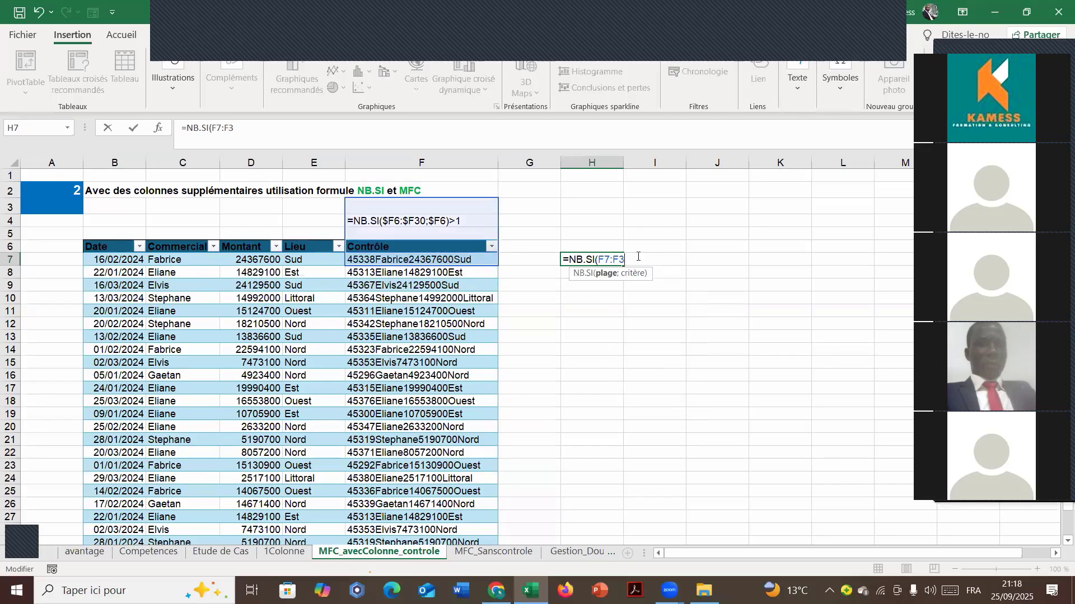
{"action": "type", "text": "2"}
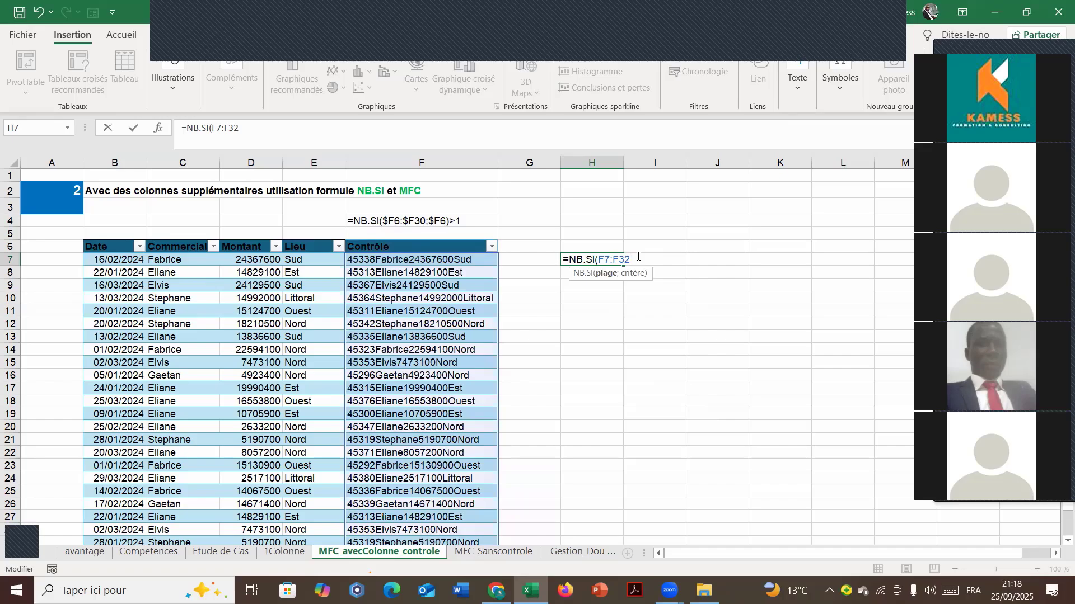
{"action": "key", "text": "Return"}
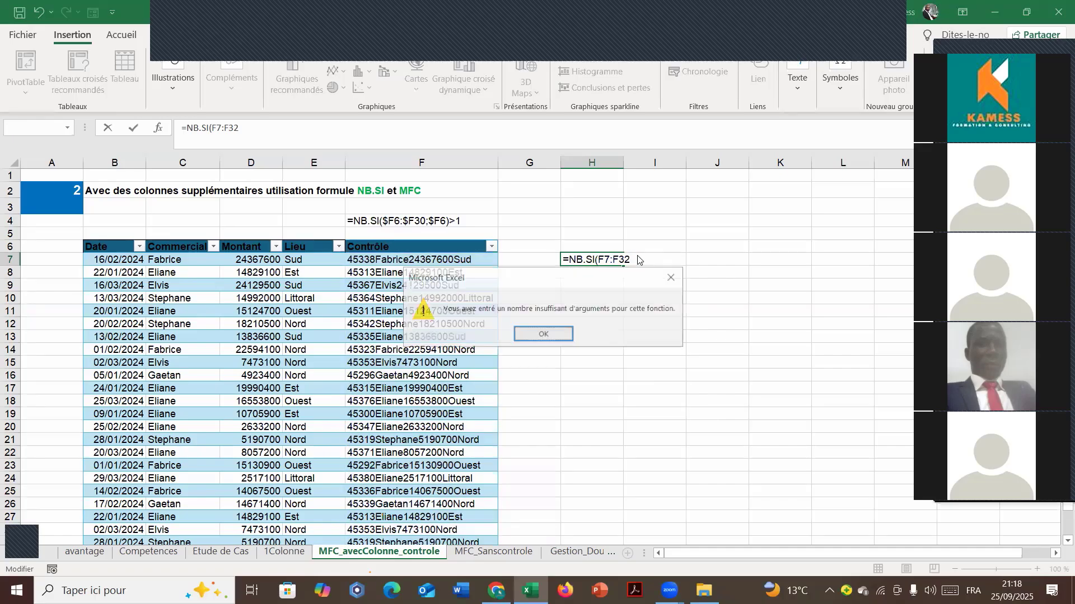
{"action": "left_click", "coordinate": [671, 278]}
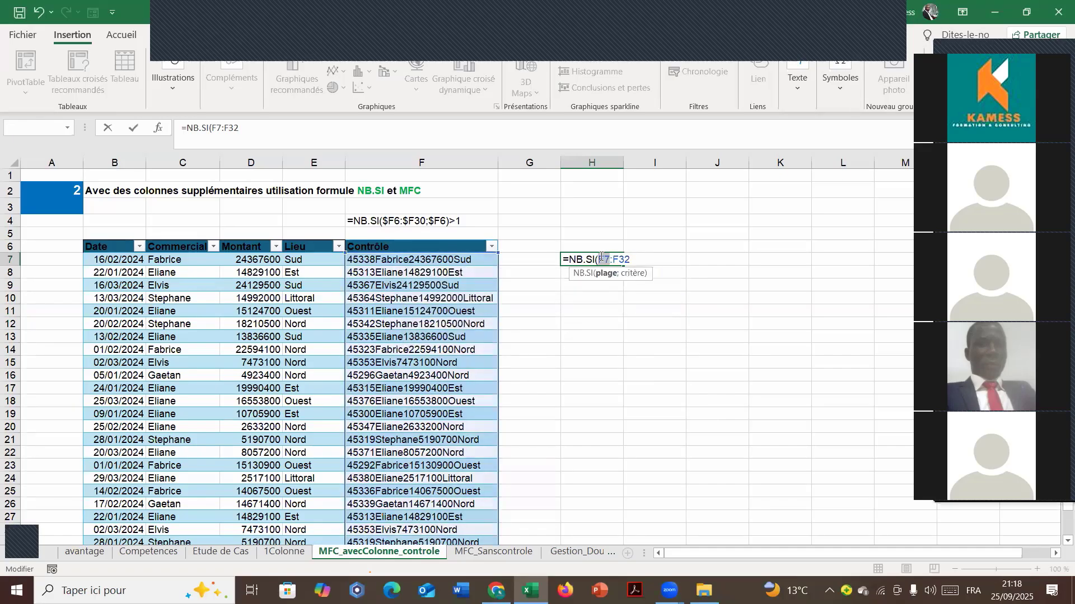
Make the range in the H7 formula absolute, as $F$7:$F$32.
{"action": "left_click_drag", "start_coordinate": [598, 260], "coordinate": [635, 258]}
{"action": "key", "text": "Return"}
{"action": "left_click", "coordinate": [672, 277]}
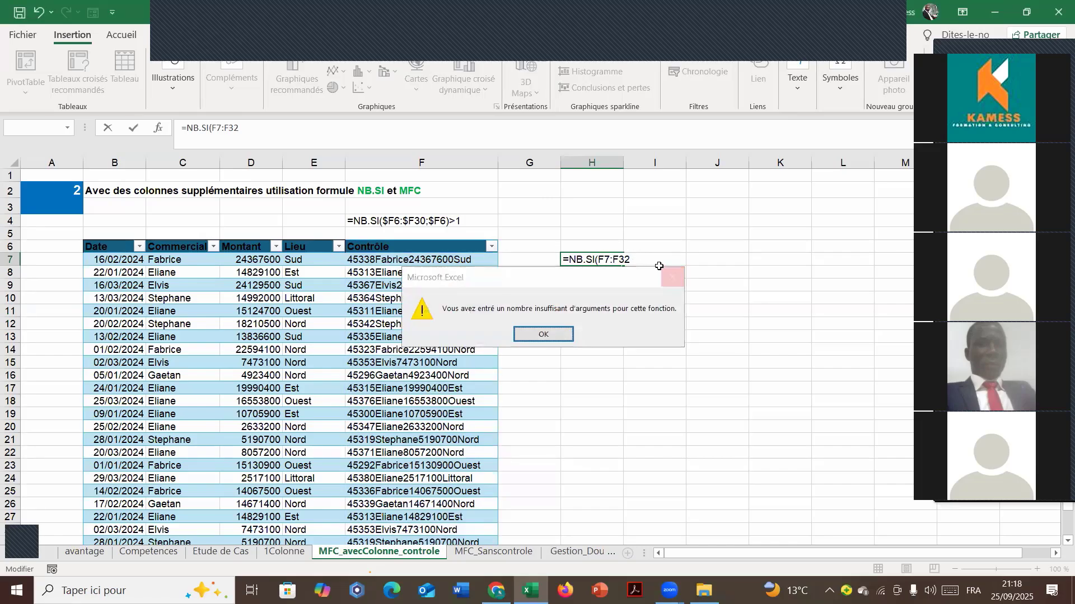
{"action": "left_click_drag", "start_coordinate": [645, 262], "coordinate": [599, 260]}
{"action": "key", "text": "F4"}
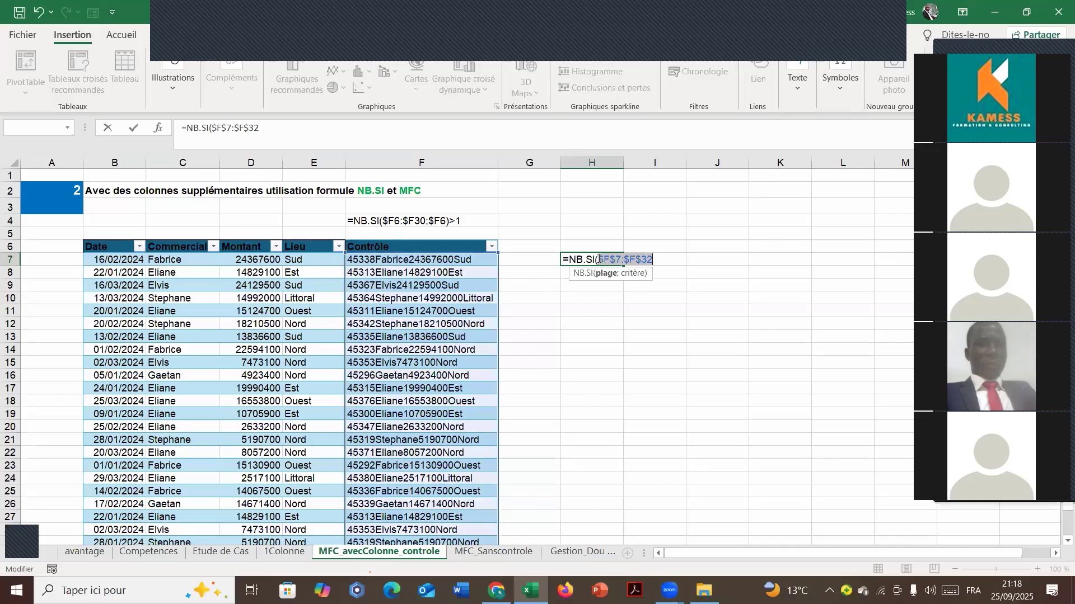
Complete H7 as =NB.SI($F$7:$F$32;F7), using a plain F7 reference as the criterion, and fill the formula down to H31.
{"action": "left_click", "coordinate": [652, 260]}
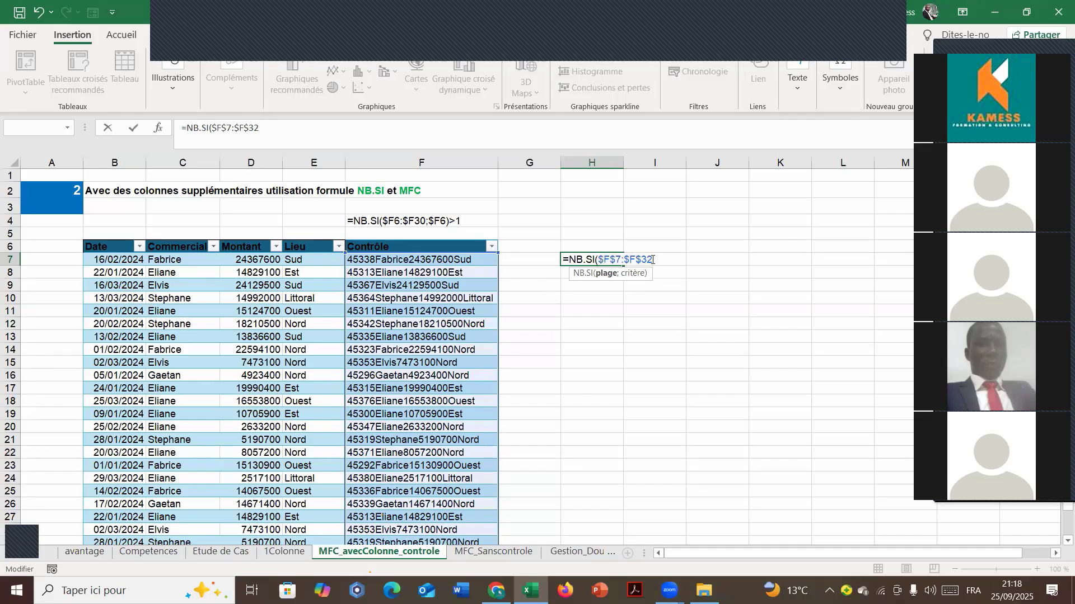
{"action": "type", "text": ";"}
{"action": "key", "text": "BackSpace"}
{"action": "type", "text": ";"}
{"action": "left_click", "coordinate": [466, 260]}
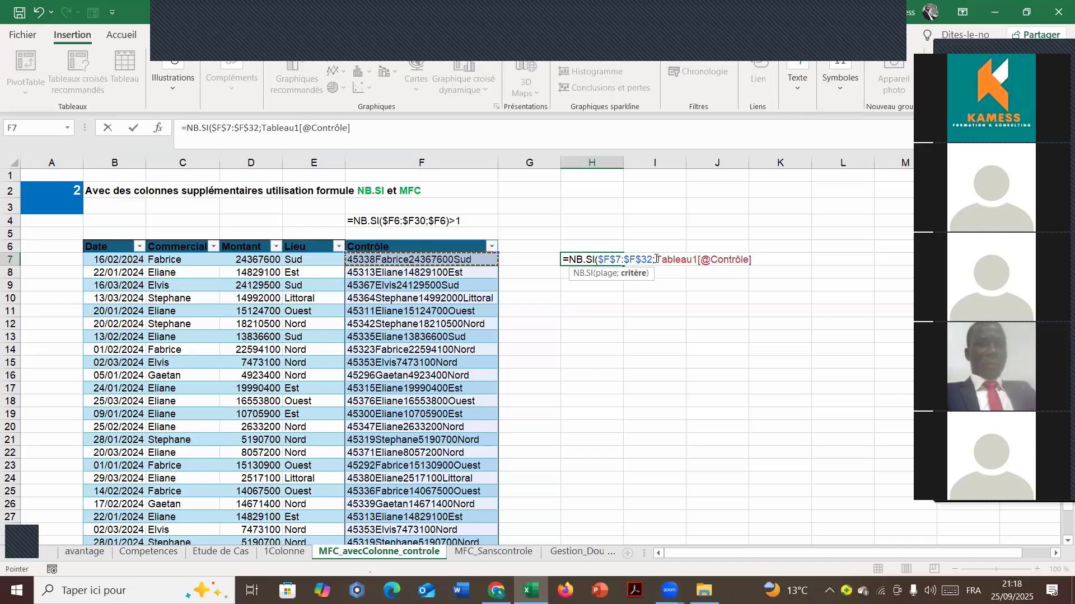
{"action": "left_click_drag", "start_coordinate": [655, 259], "coordinate": [754, 258]}
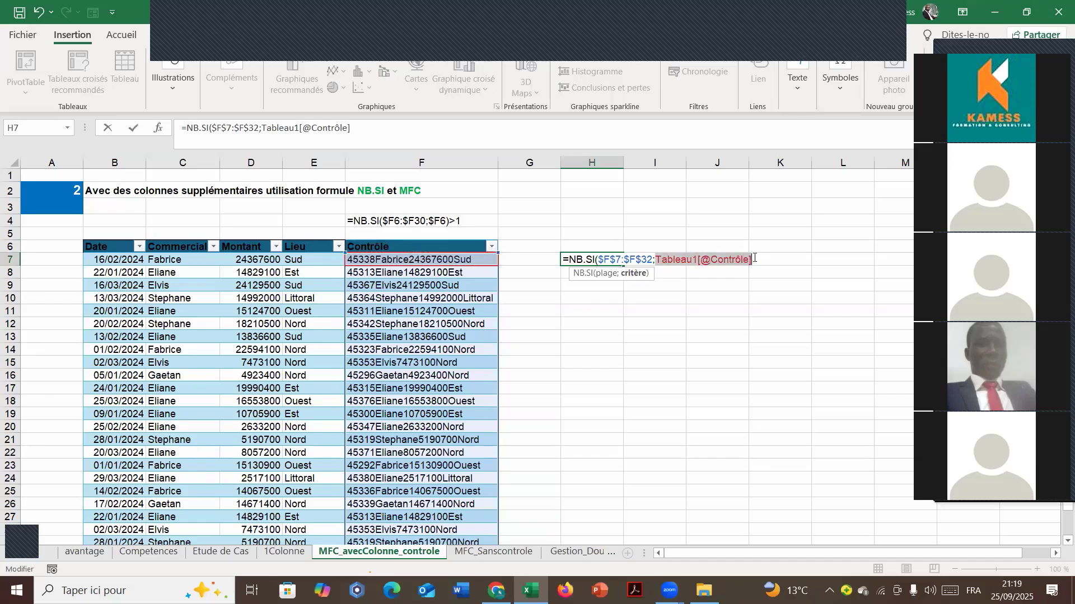
{"action": "type", "text": "F$7:$F$32;F7:$F$32;F7"}
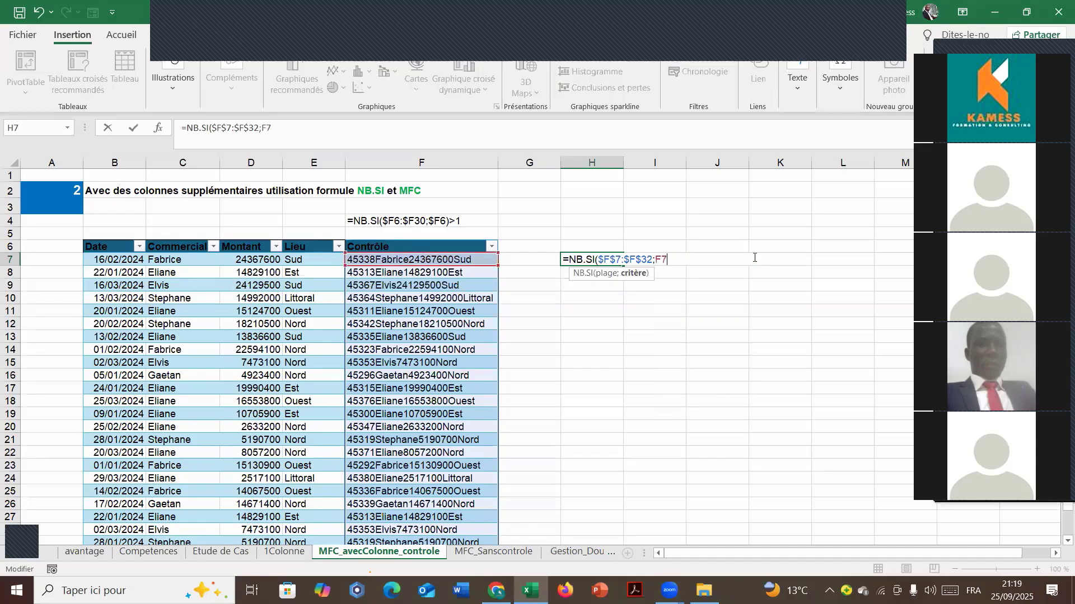
{"action": "type", "text": ")"}
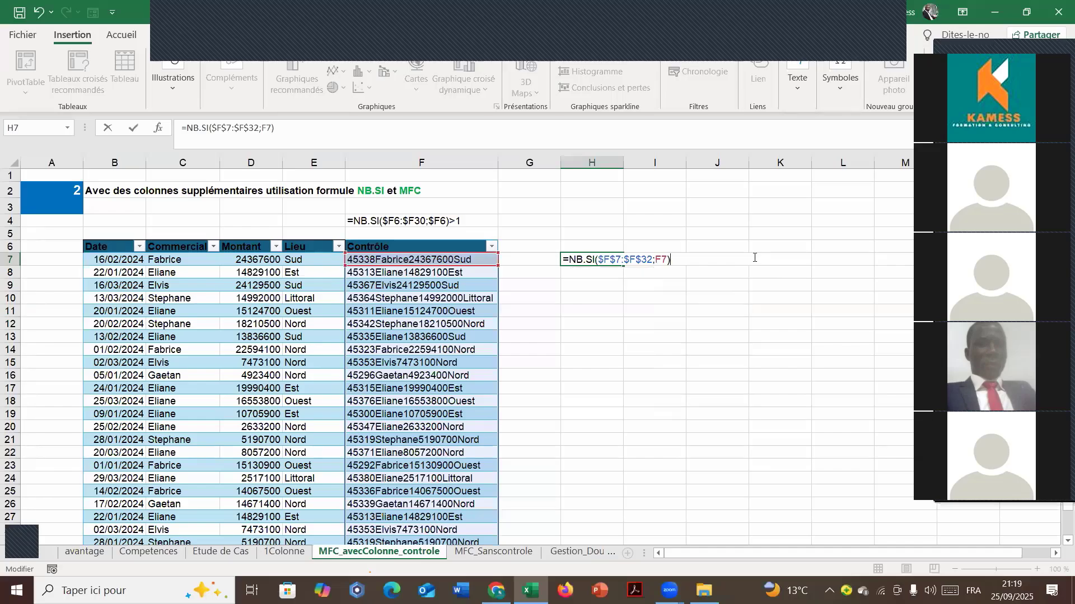
{"action": "key", "text": "Return"}
{"action": "left_click", "coordinate": [618, 261]}
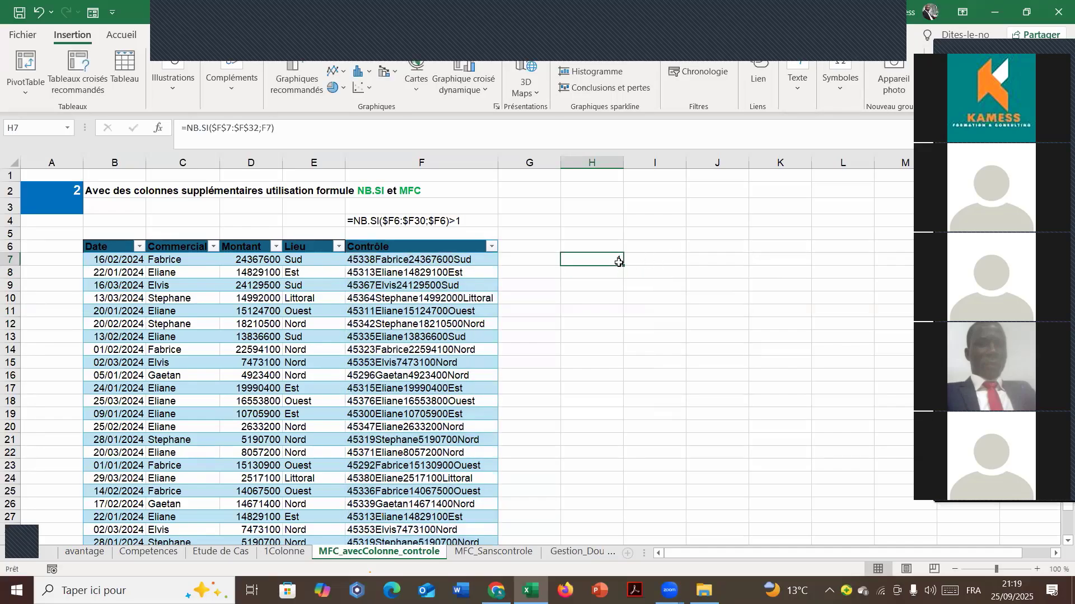
{"action": "left_click_drag", "start_coordinate": [622, 264], "coordinate": [624, 532]}
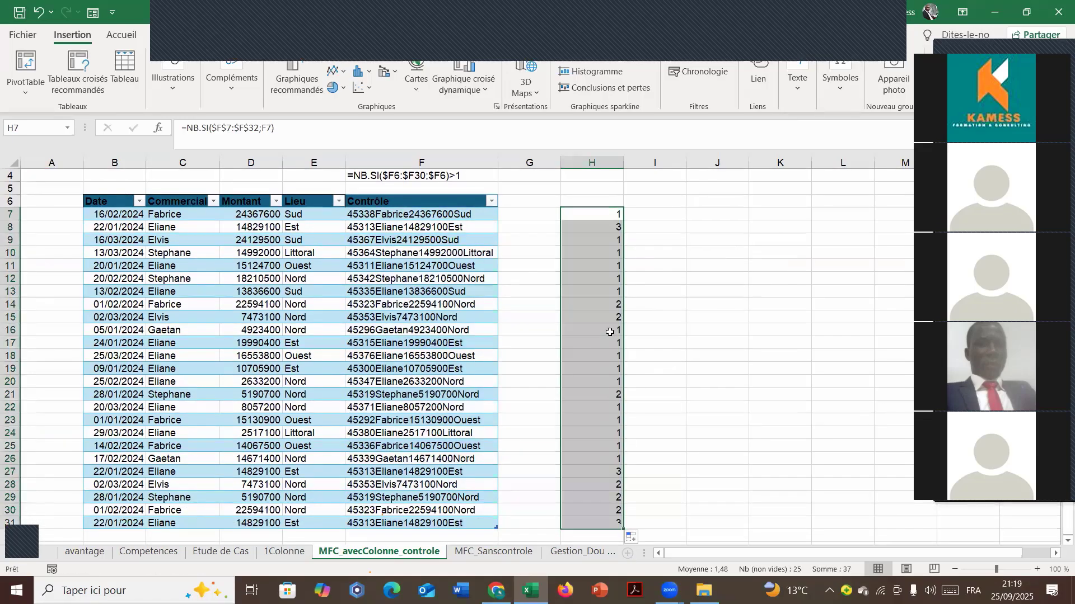
Compare the counts in column H with the matching Contrôle values, and review the sample formula in F4.
{"action": "left_click", "coordinate": [579, 230]}
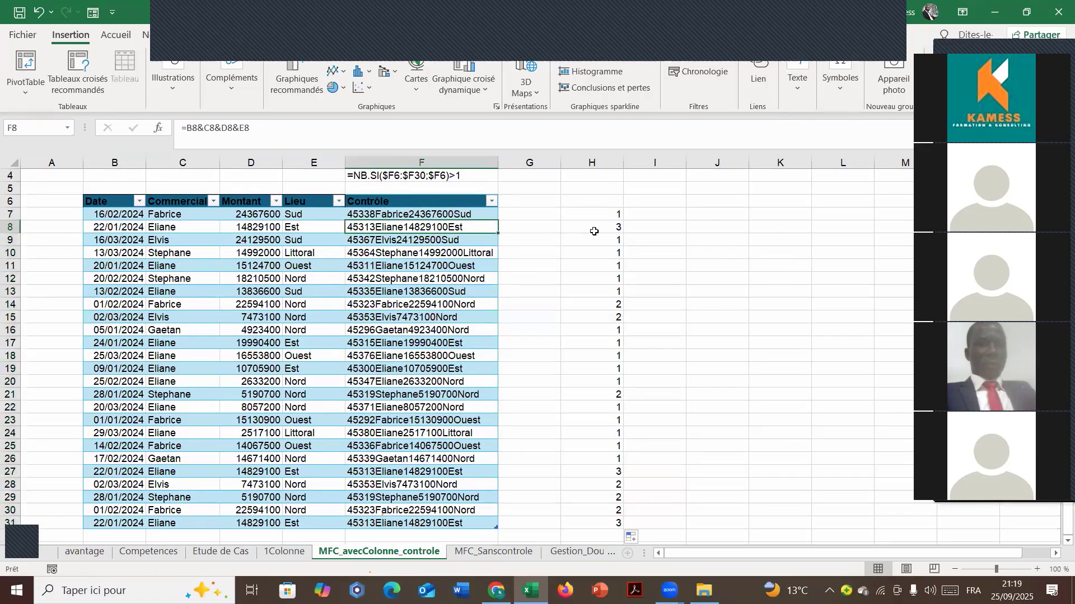
{"action": "left_click_drag", "start_coordinate": [449, 307], "coordinate": [619, 304]}
{"action": "left_click", "coordinate": [565, 328]}
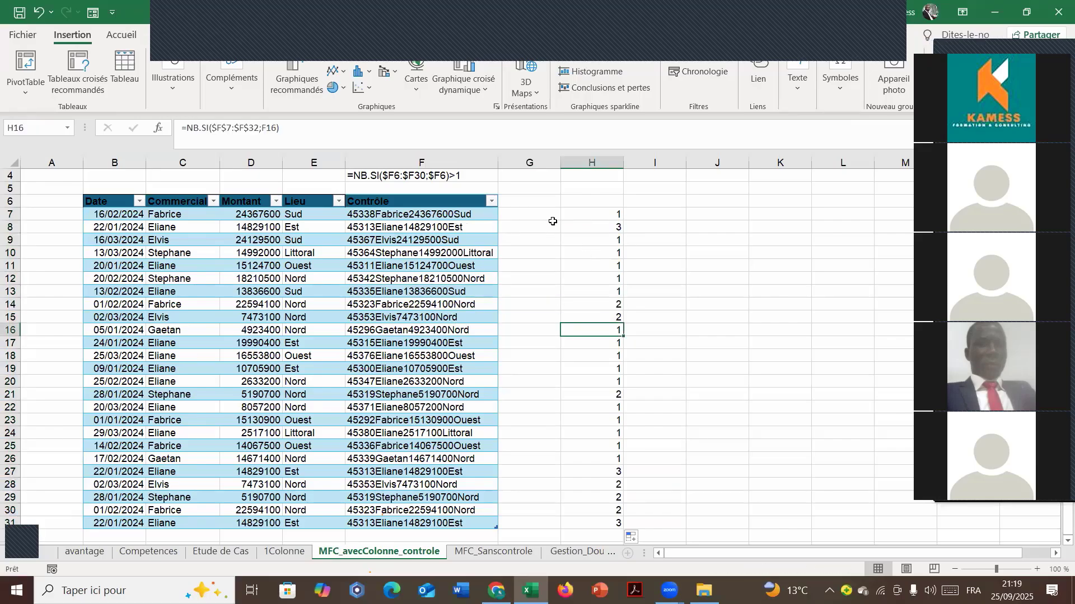
{"action": "left_click", "coordinate": [460, 215]}
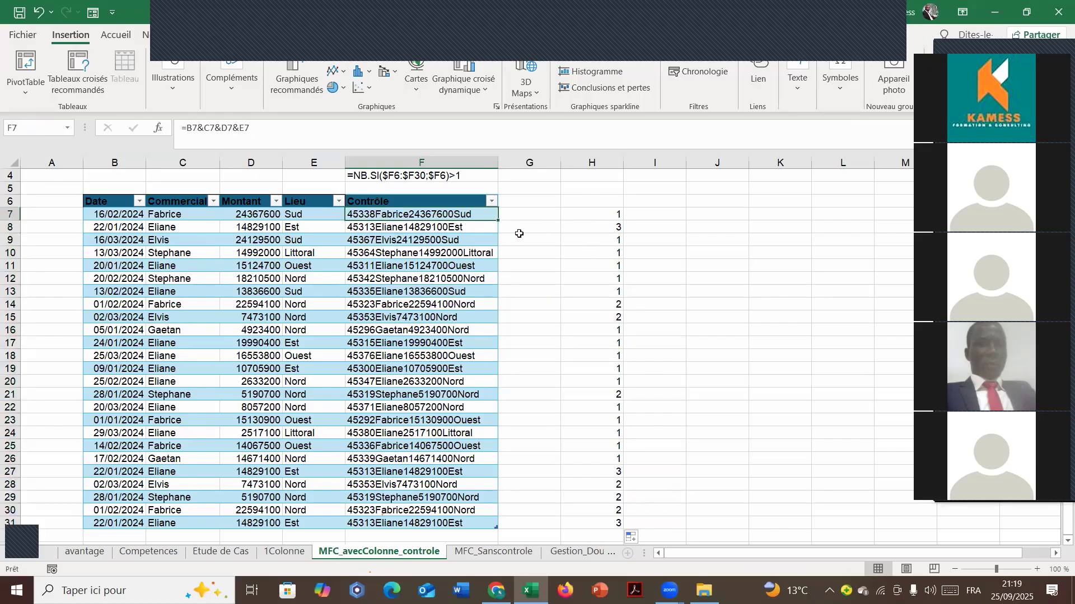
{"action": "left_click", "coordinate": [590, 226]}
{"action": "scroll", "coordinate": [583, 233], "scroll_direction": "up", "scroll_amount": 1}
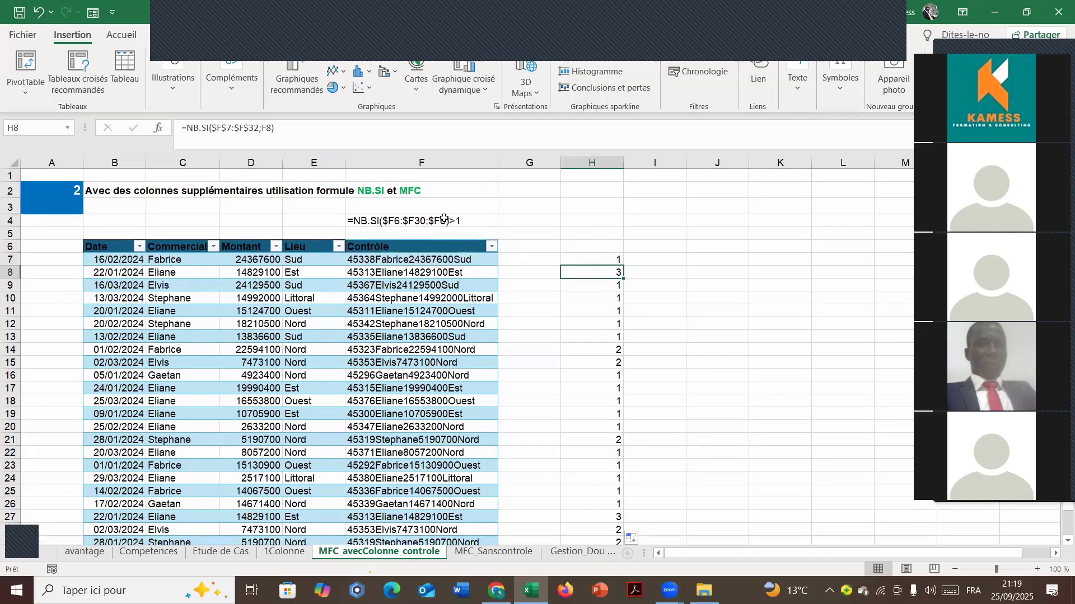
{"action": "left_click", "coordinate": [445, 219]}
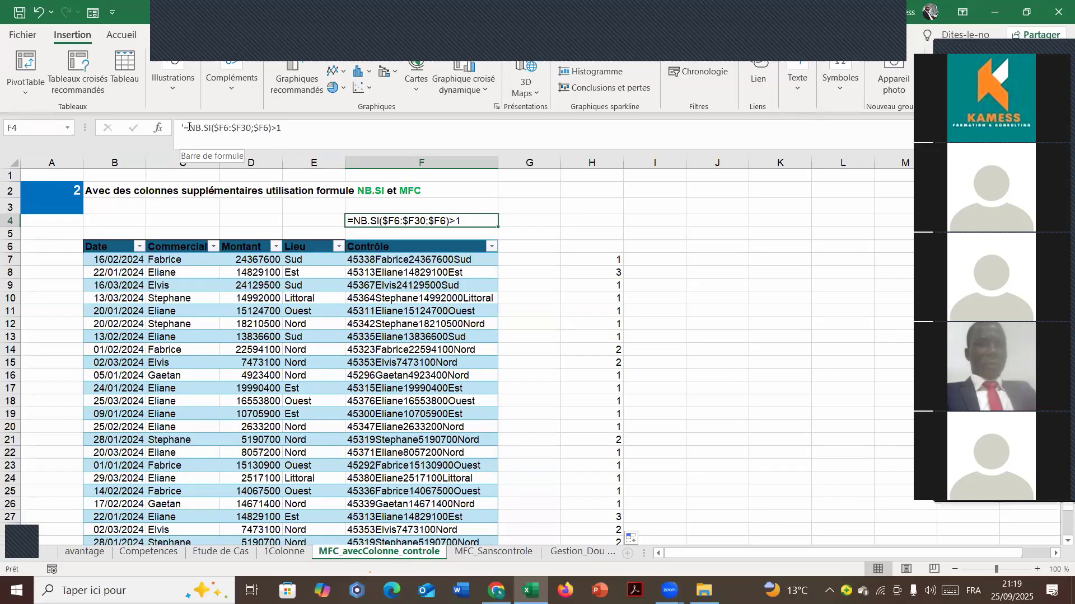
{"action": "left_click", "coordinate": [467, 259]}
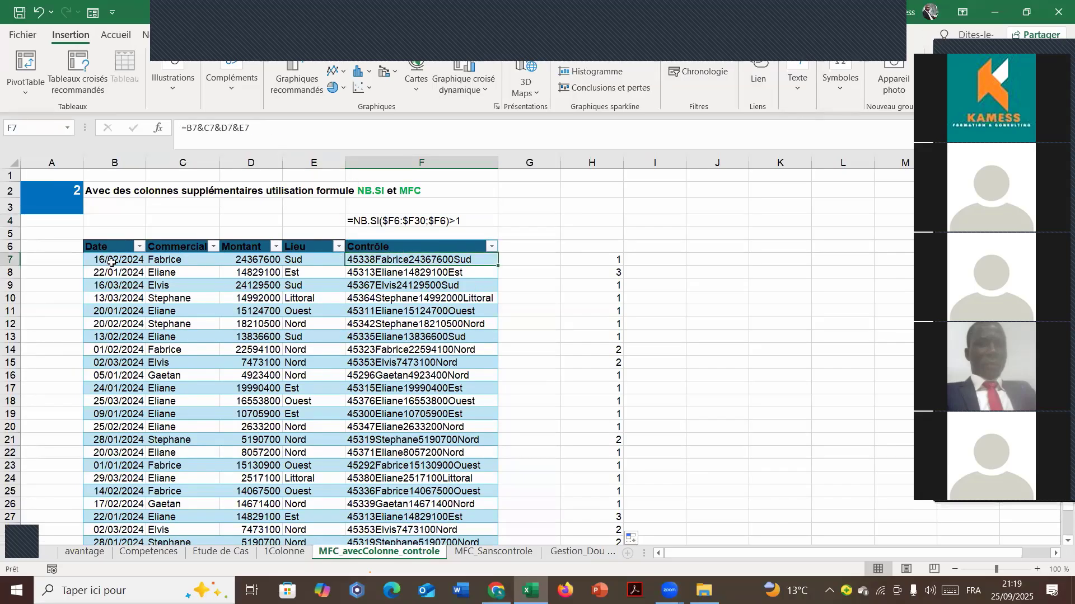
Create a new conditional formatting rule for table cells B7:F31 that uses a formula to determine which cells to format.
{"action": "left_click_drag", "start_coordinate": [104, 260], "coordinate": [441, 539]}
{"action": "scroll", "coordinate": [369, 224], "scroll_direction": "up", "scroll_amount": 1}
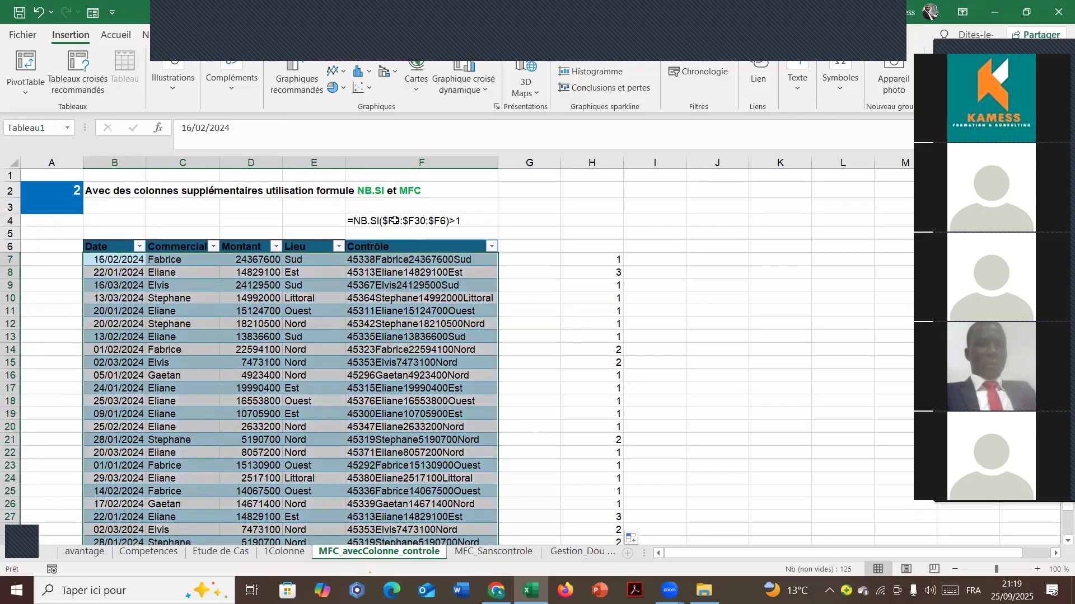
{"action": "left_click", "coordinate": [116, 35]}
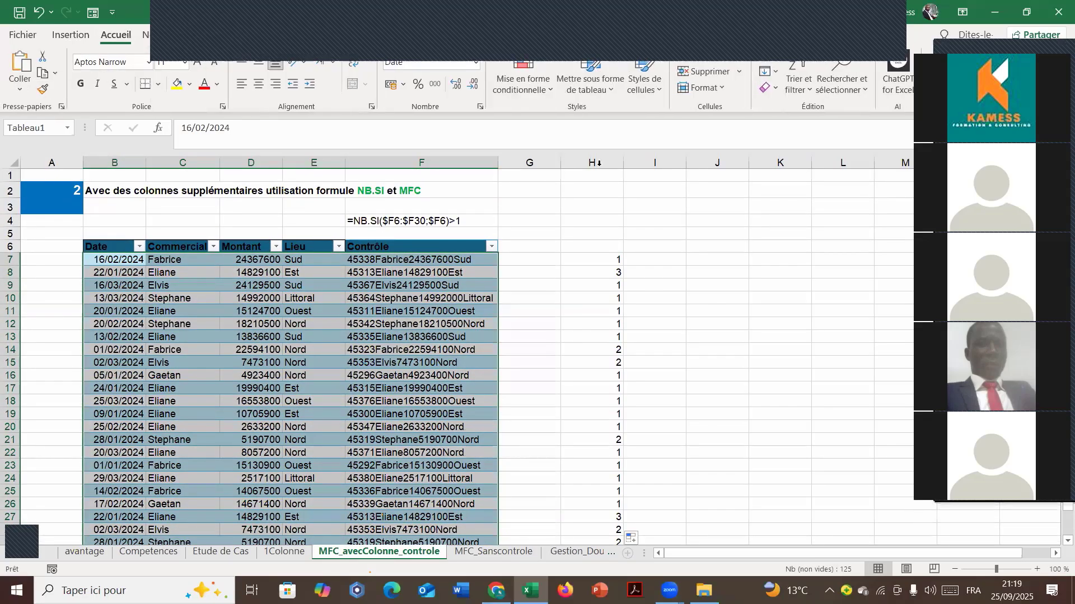
{"action": "left_click", "coordinate": [532, 83]}
{"action": "left_click", "coordinate": [554, 278]}
{"action": "left_click_drag", "start_coordinate": [574, 217], "coordinate": [667, 183]}
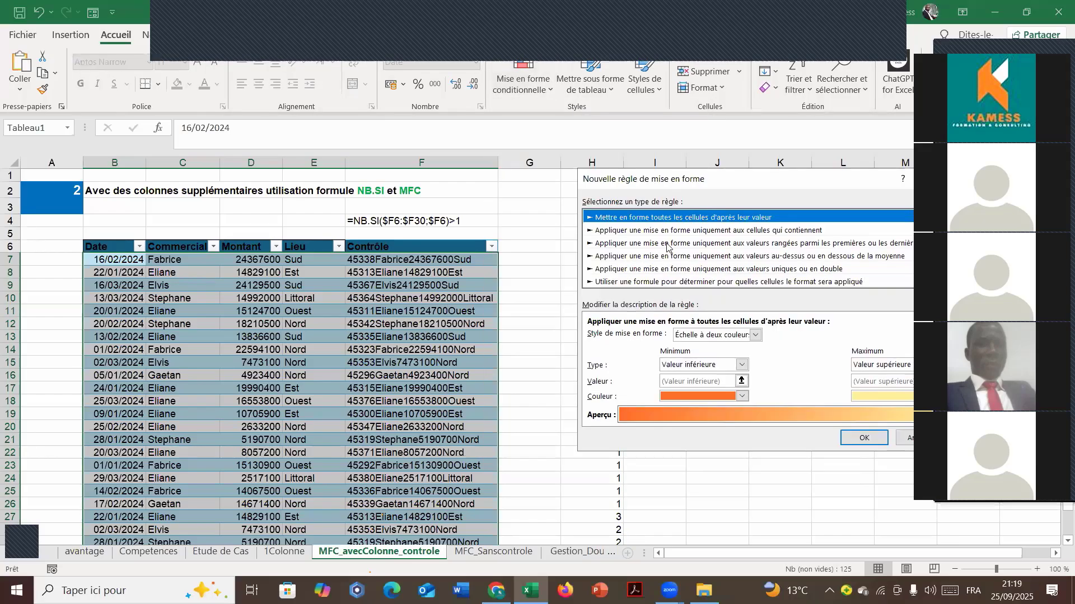
{"action": "left_click", "coordinate": [651, 283]}
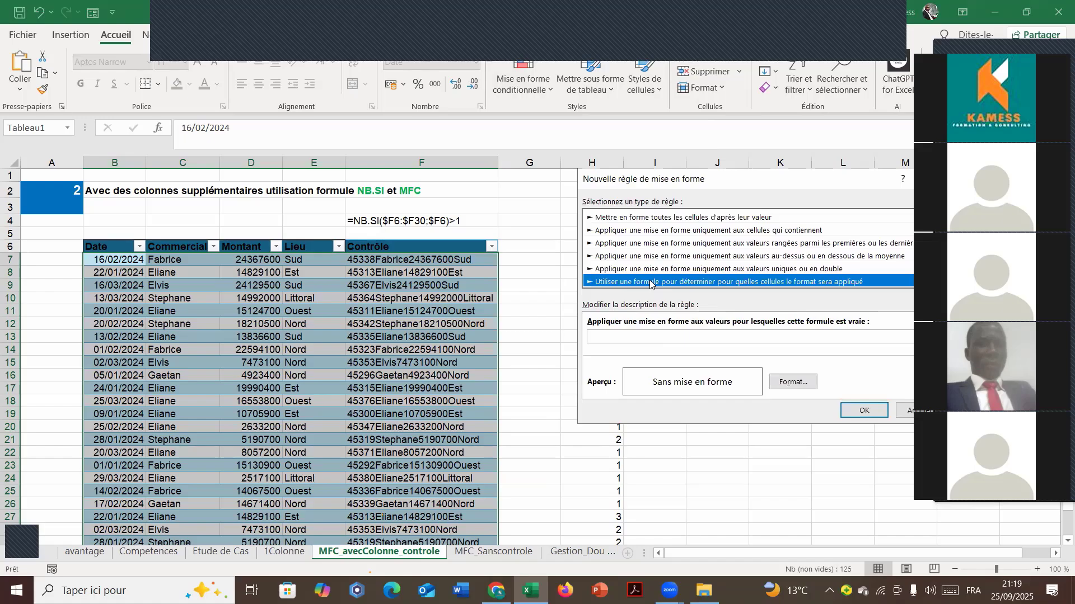
{"action": "left_click", "coordinate": [634, 336]}
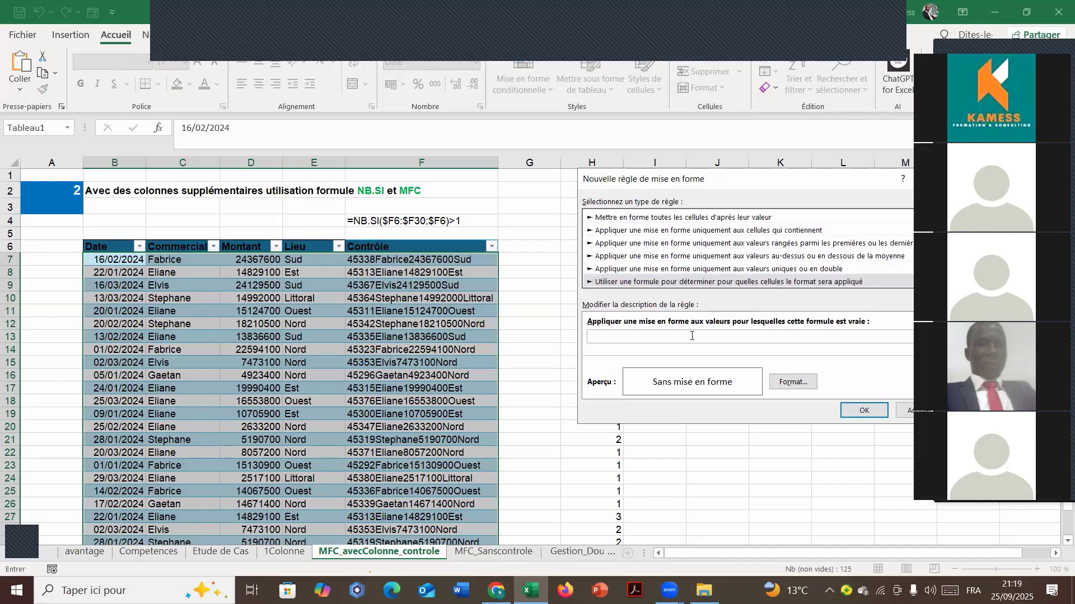
Enter the rule formula as =NB.SI($F$6:$F$31;F6, with the range made absolute.
{"action": "type", "text": "="}
{"action": "type", "text": "F"}
{"action": "type", "text": ")"}
{"action": "left_click_drag", "start_coordinate": [614, 338], "coordinate": [629, 338]}
{"action": "left_click_drag", "start_coordinate": [631, 340], "coordinate": [632, 341]}
{"action": "key", "text": "F4"}
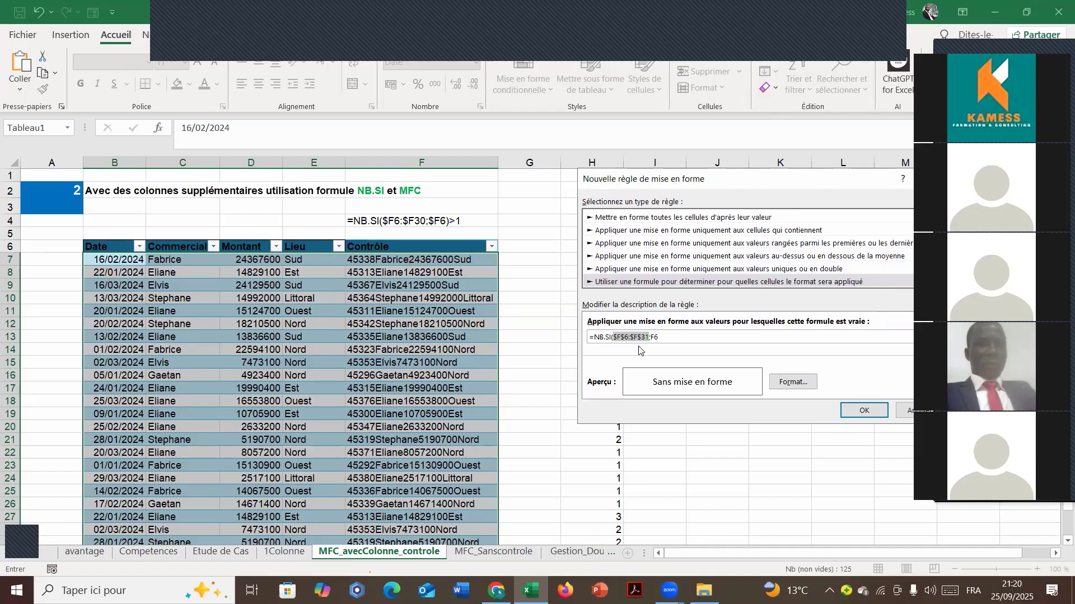
Replace the criterion with a column-absolute $F7 reference and complete the rule formula as =NB.SI($F$6:$F$31;$F7)>1.
{"action": "left_click", "coordinate": [656, 337]}
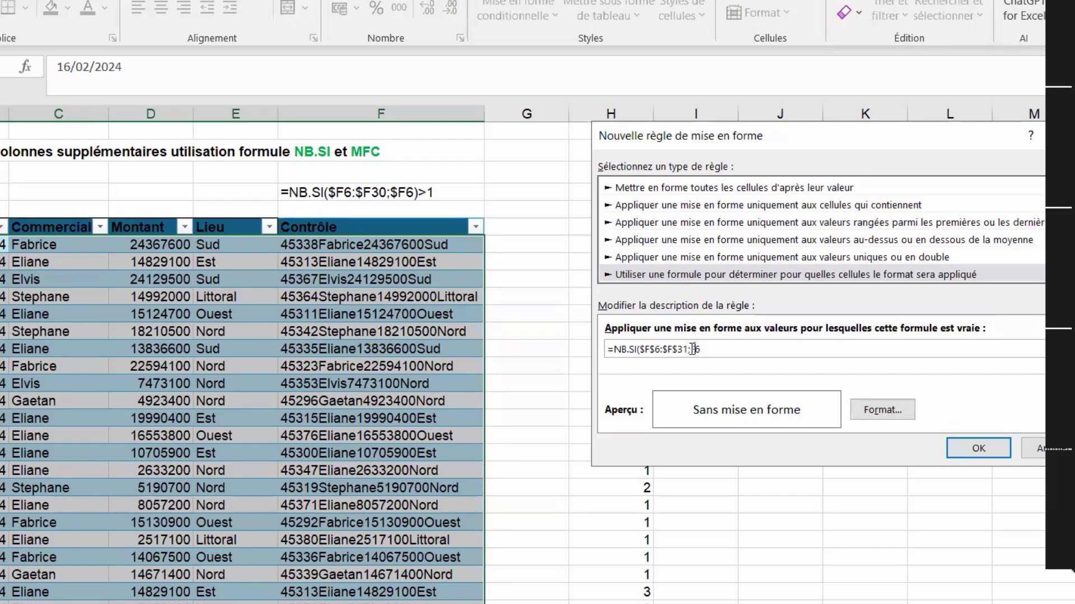
{"action": "left_click_drag", "start_coordinate": [690, 349], "coordinate": [716, 350]}
{"action": "key", "text": "BackSpace"}
{"action": "left_click", "coordinate": [347, 245]}
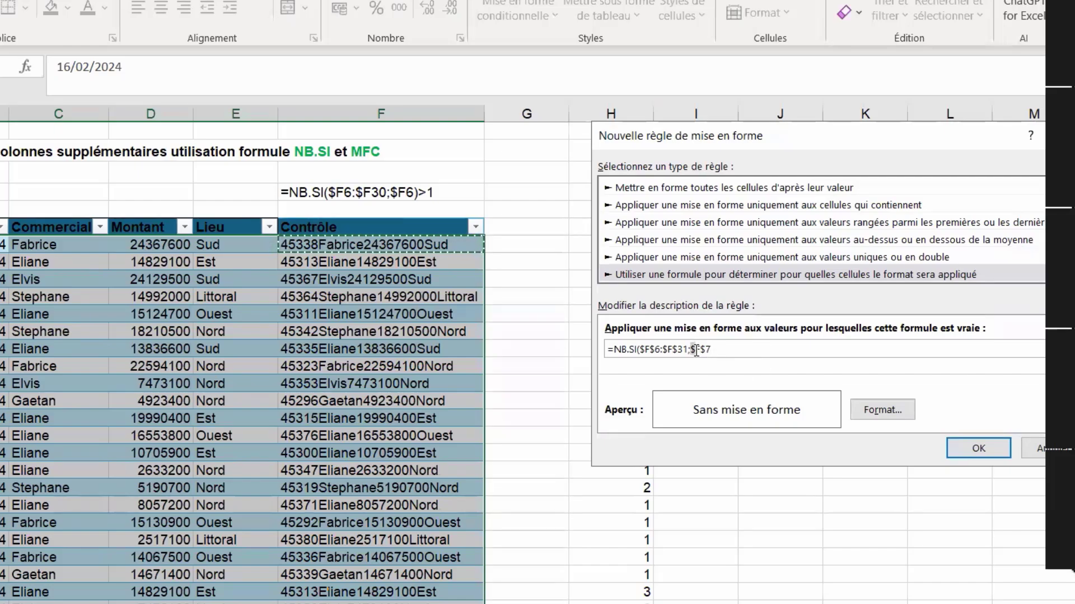
{"action": "left_click", "coordinate": [693, 349]}
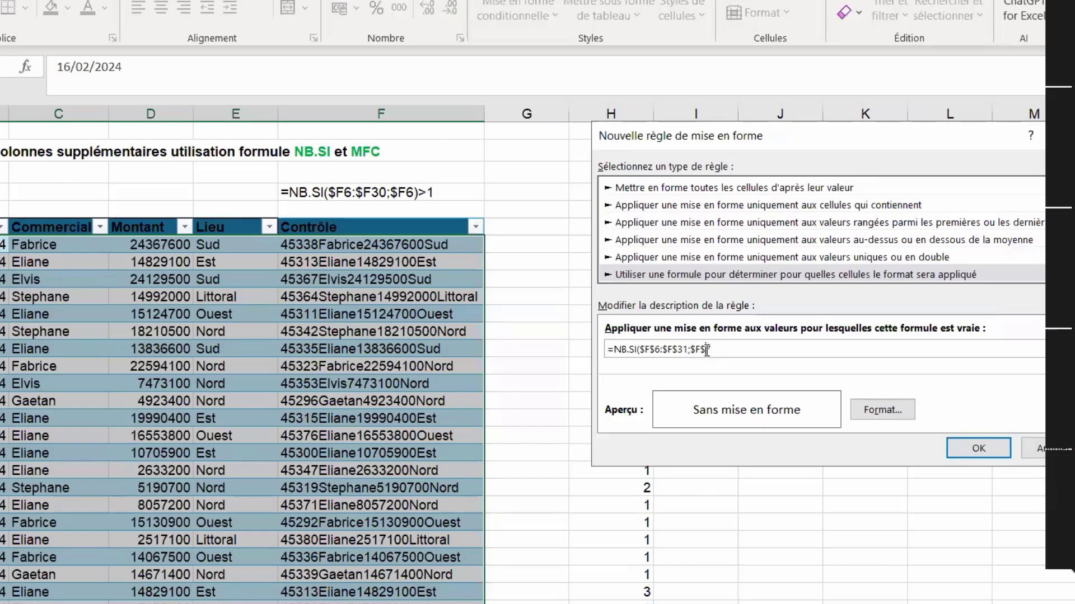
{"action": "key", "text": "F4"}
{"action": "key", "text": "F4"}
{"action": "type", "text": ")>1"}
Give the rule an orange background fill and apply it to the table.
{"action": "left_click", "coordinate": [890, 414]}
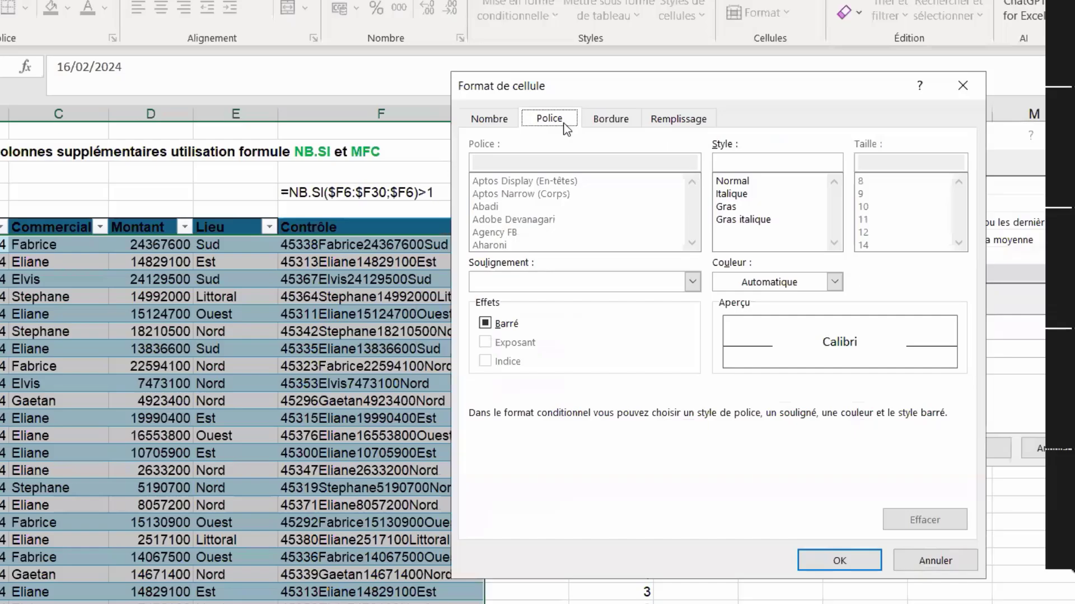
{"action": "left_click", "coordinate": [655, 119]}
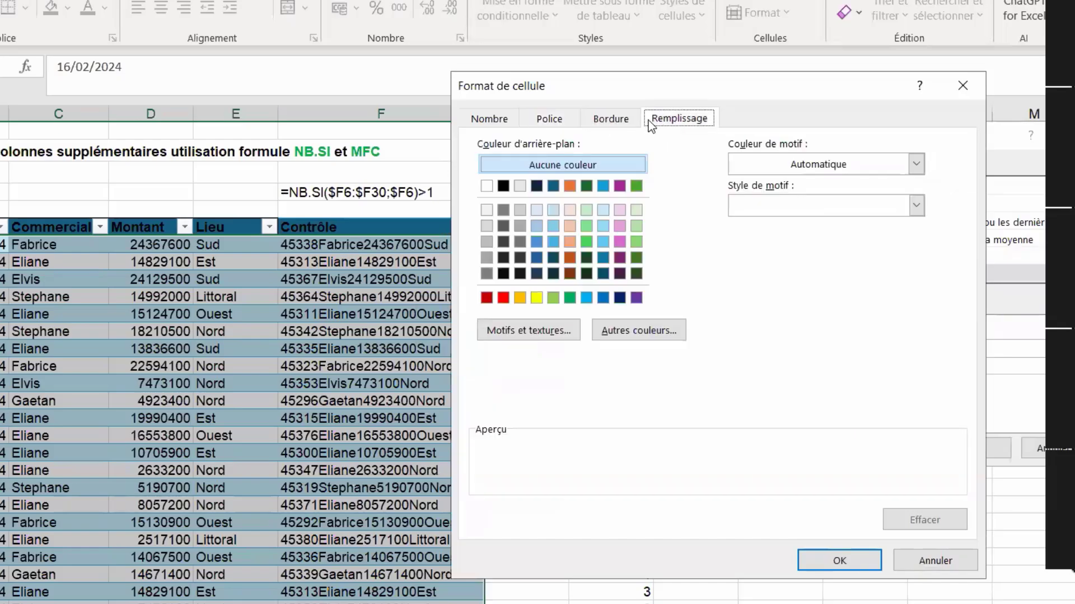
{"action": "left_click", "coordinate": [517, 297]}
{"action": "left_click", "coordinate": [826, 559]}
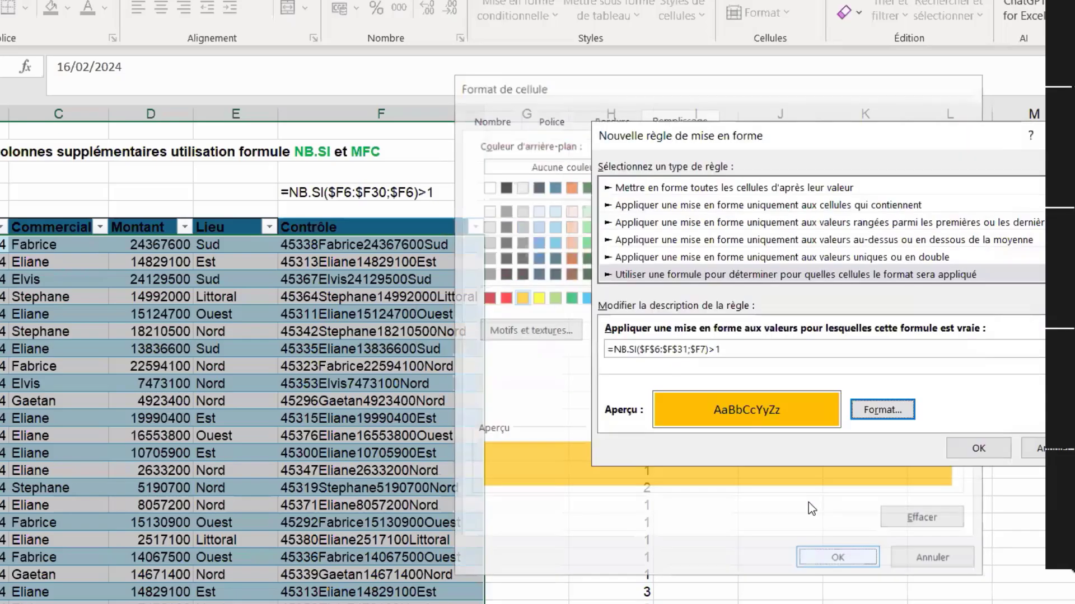
{"action": "left_click", "coordinate": [969, 447]}
Compare the highlighted rows with the counts in column H, and review the row 7 cells and the sample formula in F4.
{"action": "scroll", "coordinate": [531, 425], "scroll_direction": "down", "scroll_amount": 4}
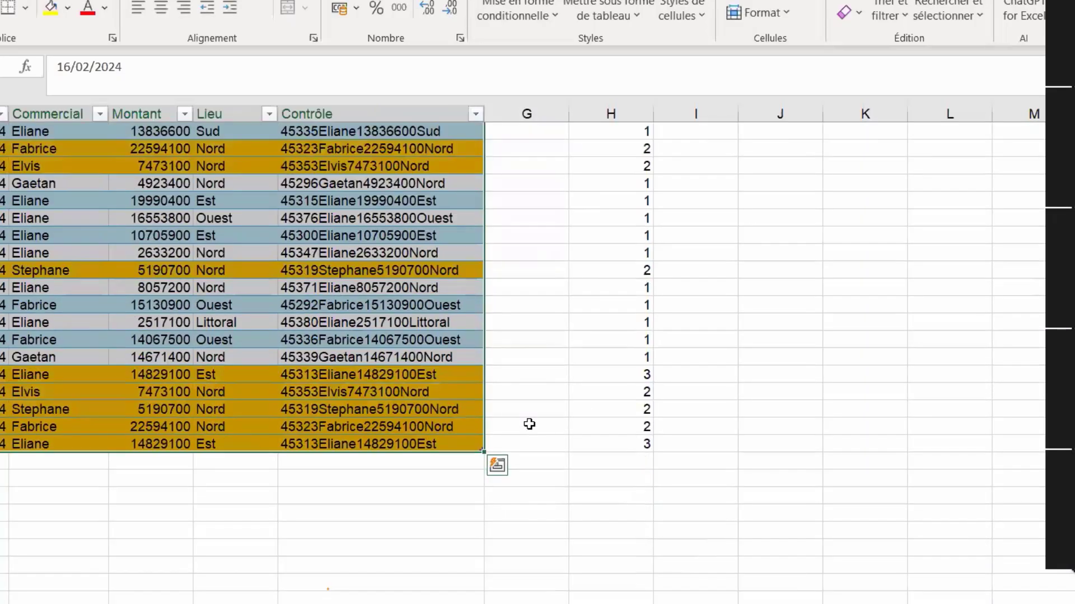
{"action": "scroll", "coordinate": [529, 424], "scroll_direction": "up", "scroll_amount": 3}
{"action": "scroll", "coordinate": [529, 424], "scroll_direction": "up", "scroll_amount": 1}
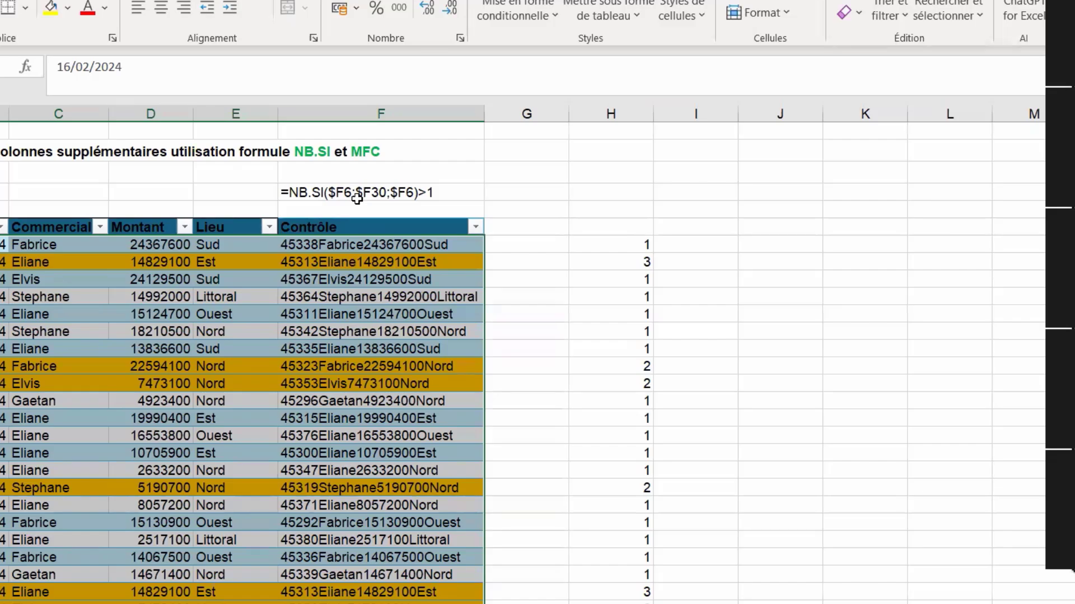
{"action": "scroll", "coordinate": [326, 269], "scroll_direction": "down", "scroll_amount": 2}
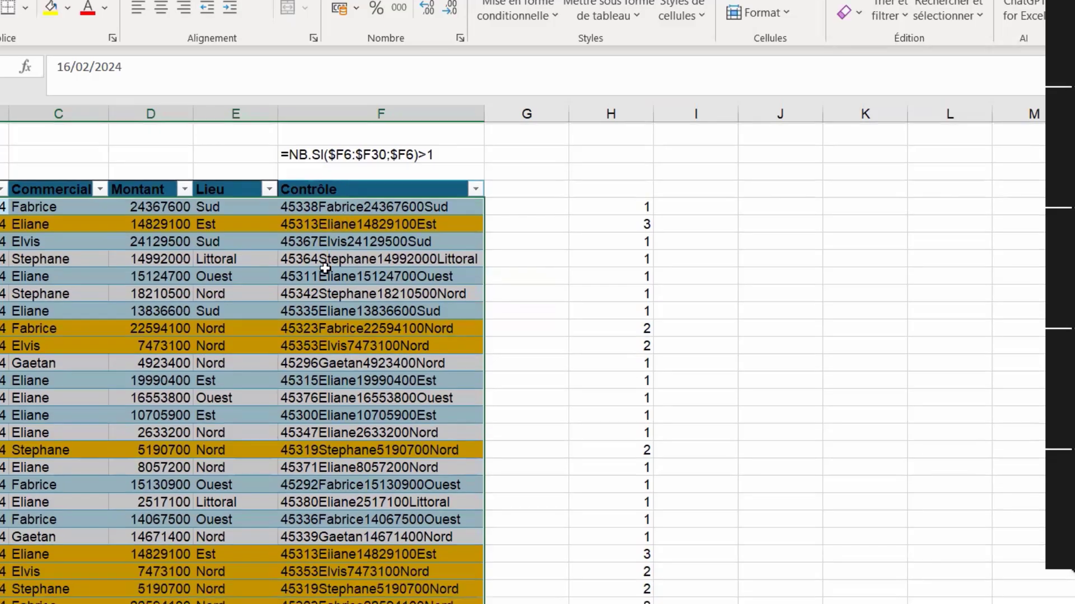
{"action": "scroll", "coordinate": [325, 269], "scroll_direction": "up", "scroll_amount": 2}
{"action": "left_click", "coordinate": [347, 227]}
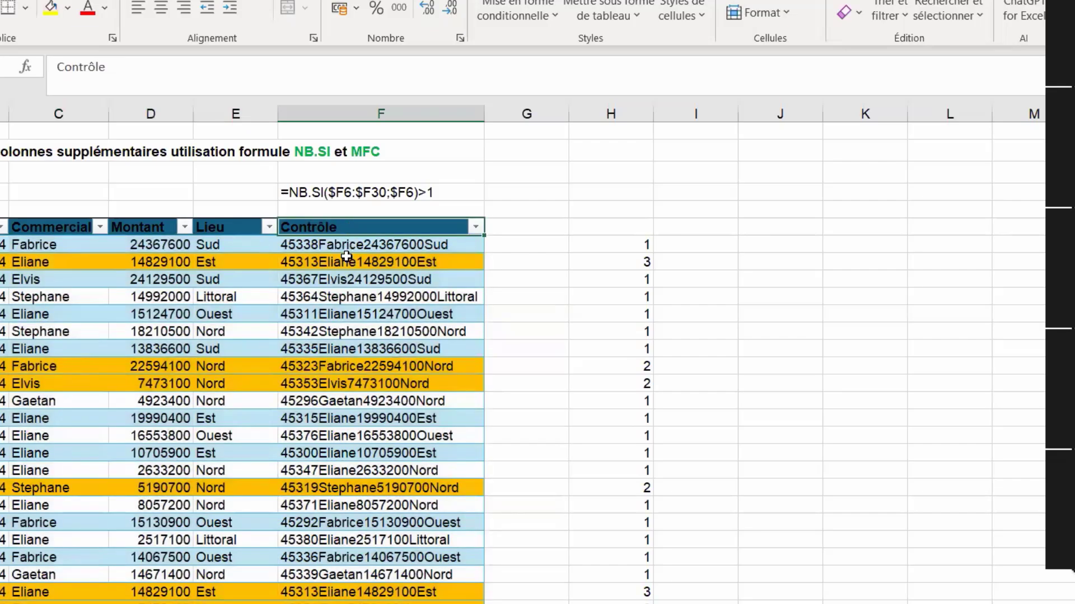
{"action": "left_click", "coordinate": [340, 245]}
{"action": "left_click", "coordinate": [3, 245]}
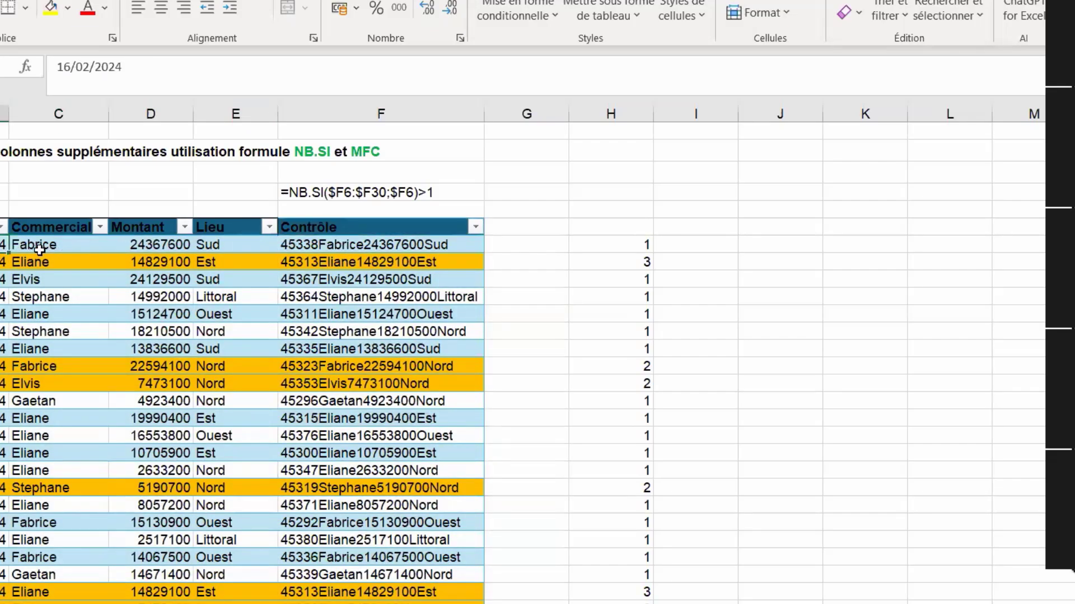
{"action": "left_click", "coordinate": [44, 249]}
{"action": "left_click", "coordinate": [333, 246]}
{"action": "left_click", "coordinate": [317, 193]}
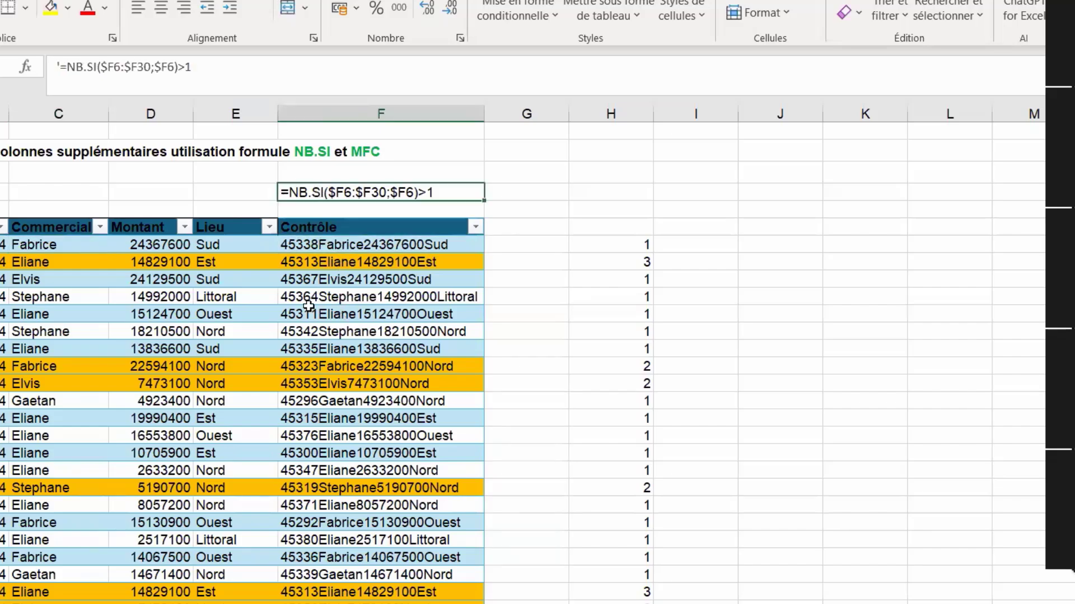
{"action": "scroll", "coordinate": [311, 334], "scroll_direction": "down", "scroll_amount": 2}
{"action": "scroll", "coordinate": [311, 334], "scroll_direction": "up", "scroll_amount": 2}
Switch to the MFC_Sanscontrole sheet and bring up the Zoom meeting controls window.
{"action": "key", "text": "ctrl+Page_Down"}
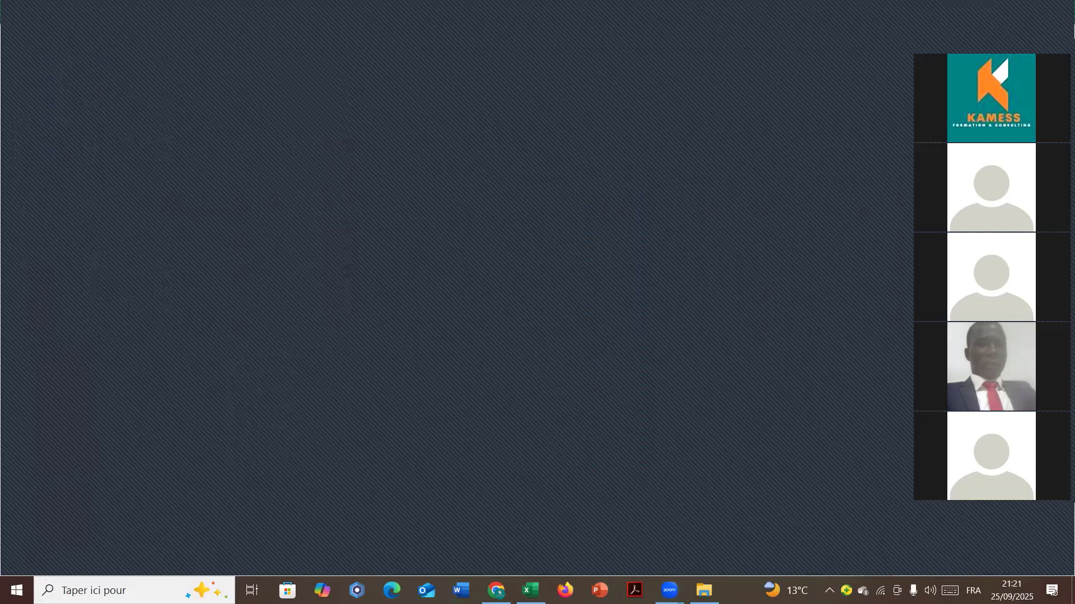
{"action": "left_click", "coordinate": [986, 10]}
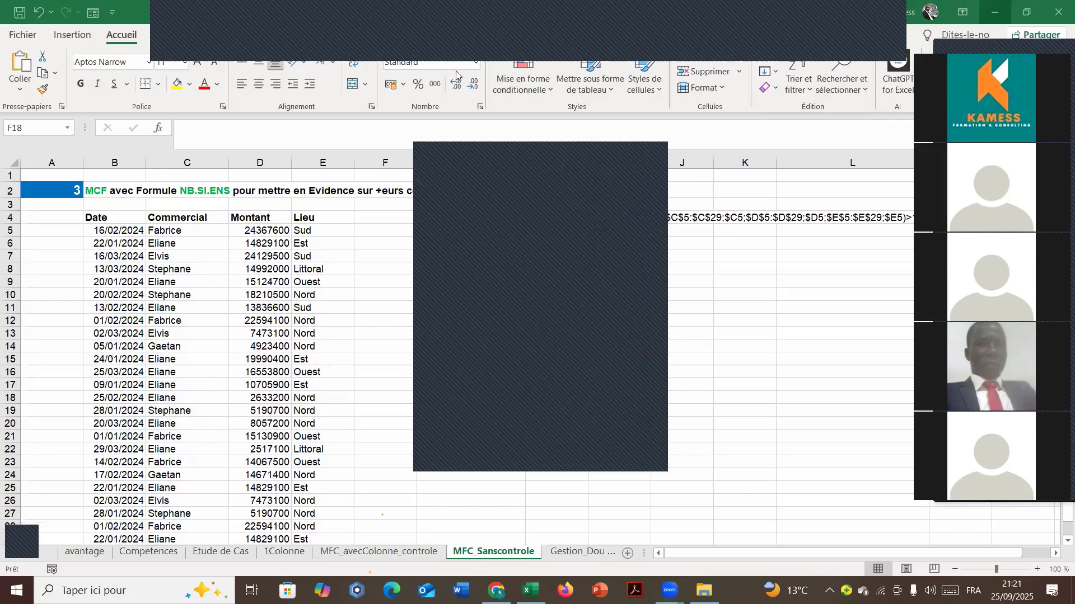
{"action": "mouse_move", "coordinate": [669, 590]}
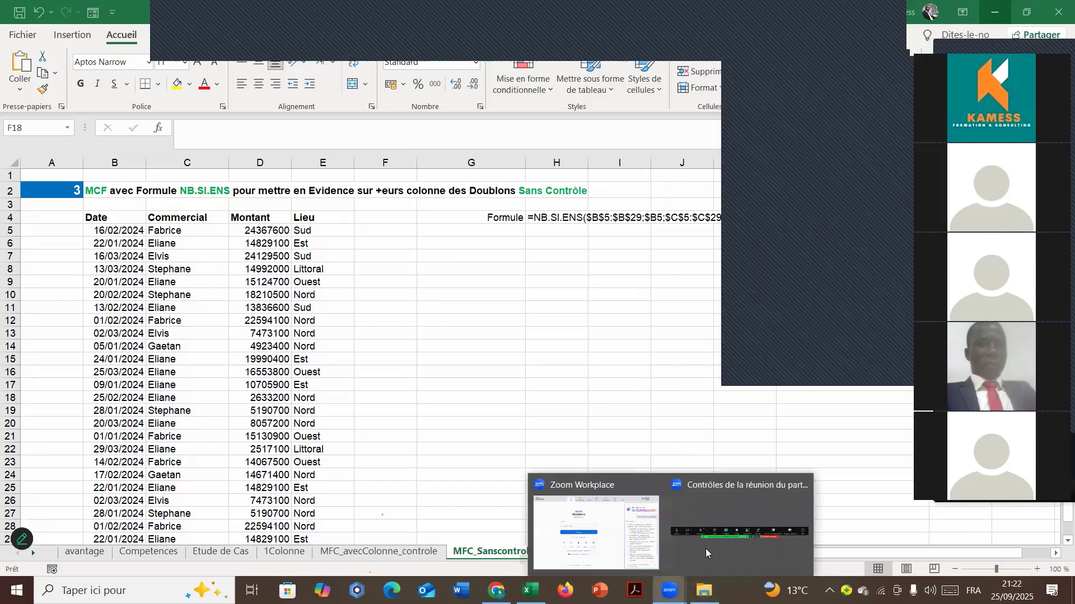
{"action": "left_click", "coordinate": [705, 549]}
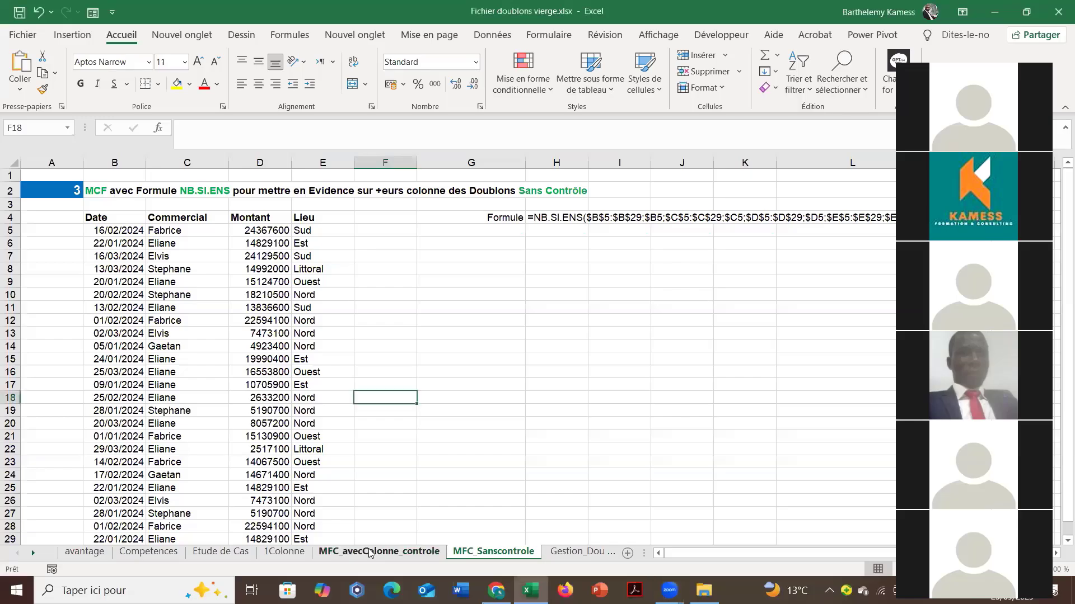
On the MFC_avecColonne_controle sheet, clear the conditional formatting rules from table cells B7:F31.
{"action": "left_click", "coordinate": [368, 553]}
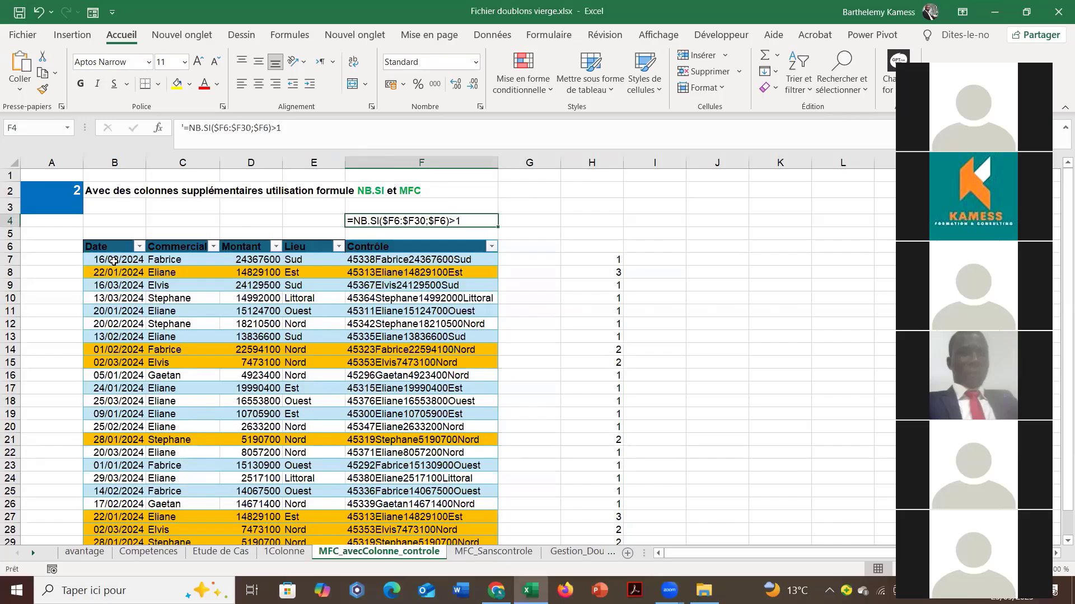
{"action": "left_click_drag", "start_coordinate": [114, 261], "coordinate": [428, 523]}
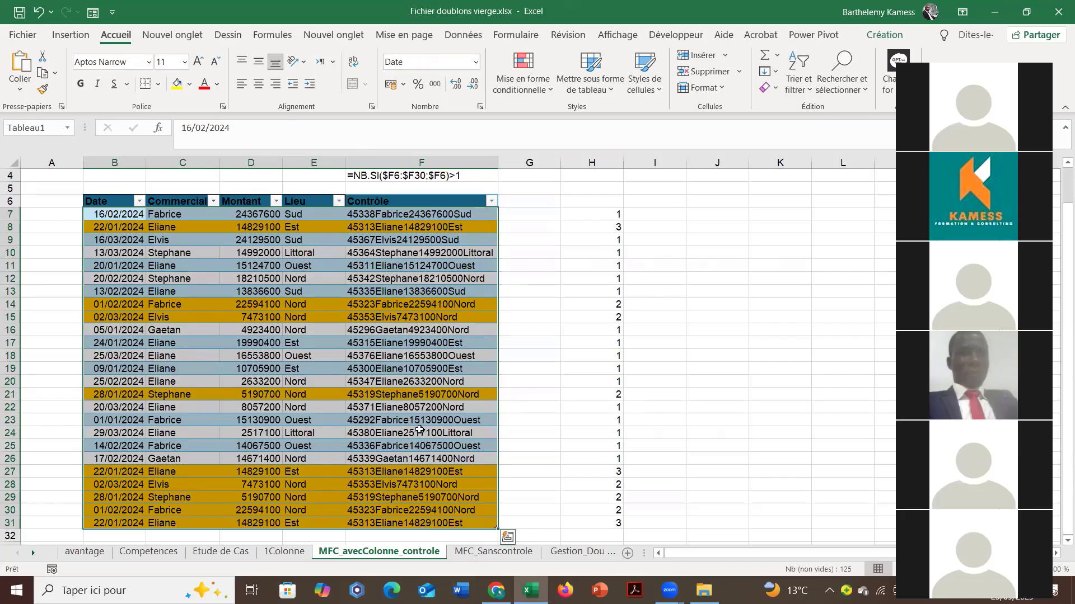
{"action": "left_click", "coordinate": [524, 90]}
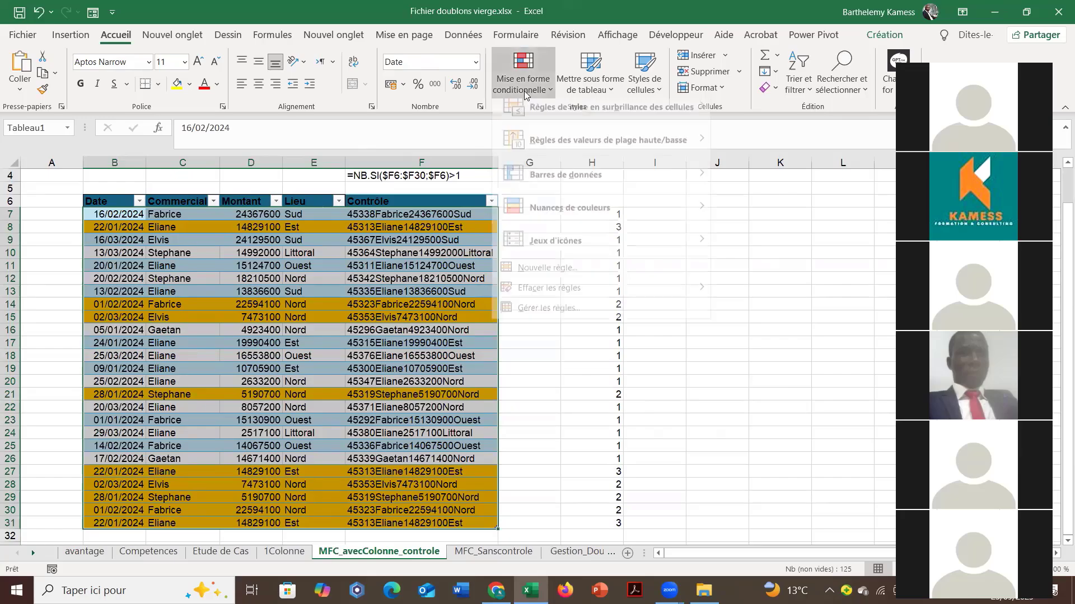
{"action": "mouse_move", "coordinate": [553, 300]}
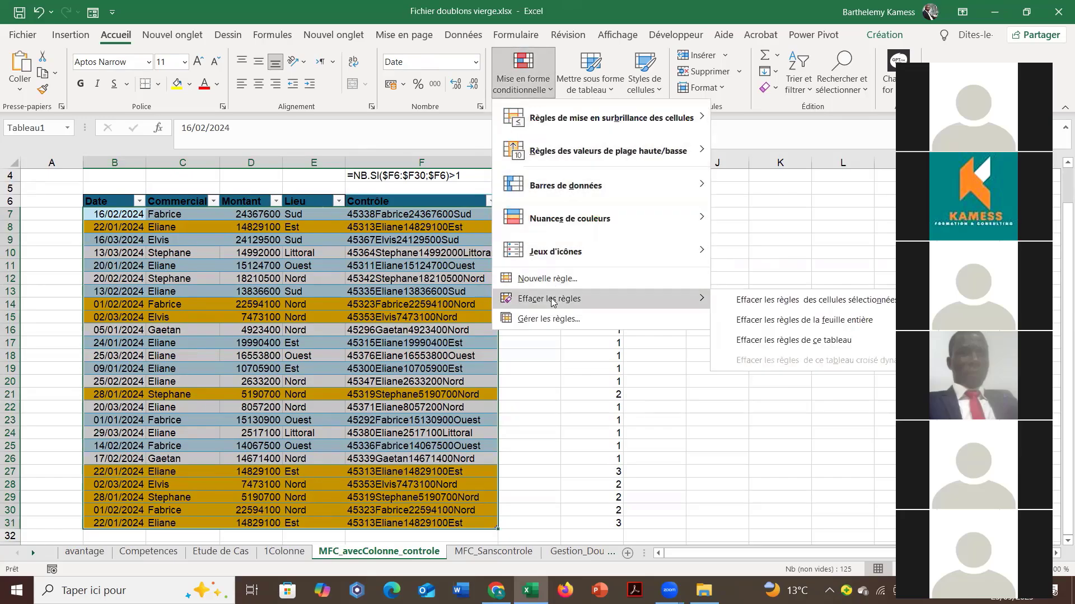
{"action": "left_click", "coordinate": [837, 306]}
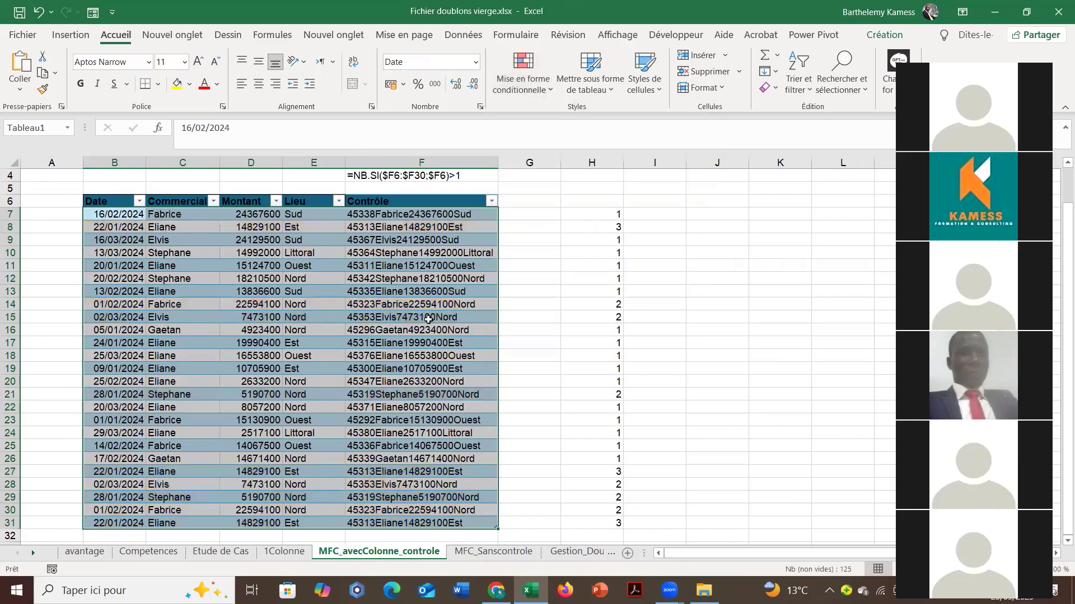
Review the sample formula in F4 and the NB.SI formula in H7 against the Contrôle value in F7.
{"action": "left_click", "coordinate": [407, 177]}
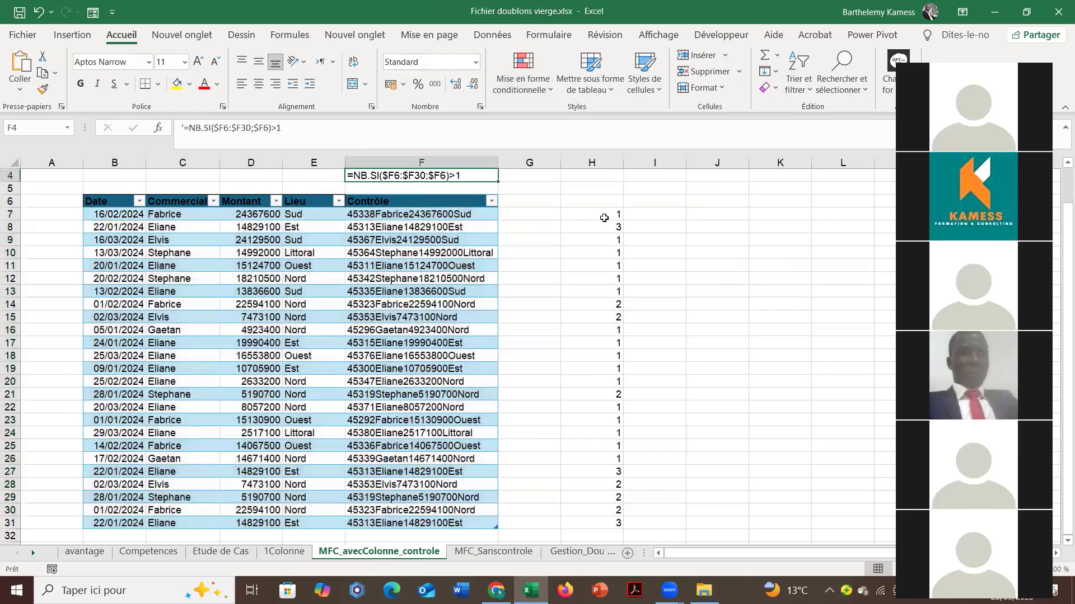
{"action": "left_click", "coordinate": [604, 217]}
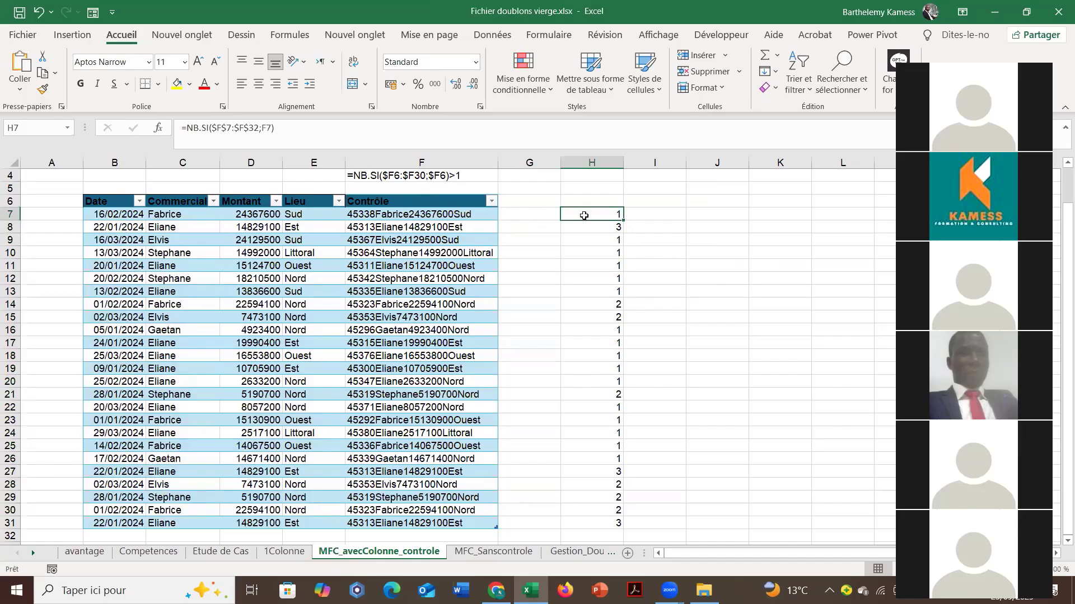
{"action": "left_click", "coordinate": [431, 216]}
{"action": "left_click", "coordinate": [611, 215]}
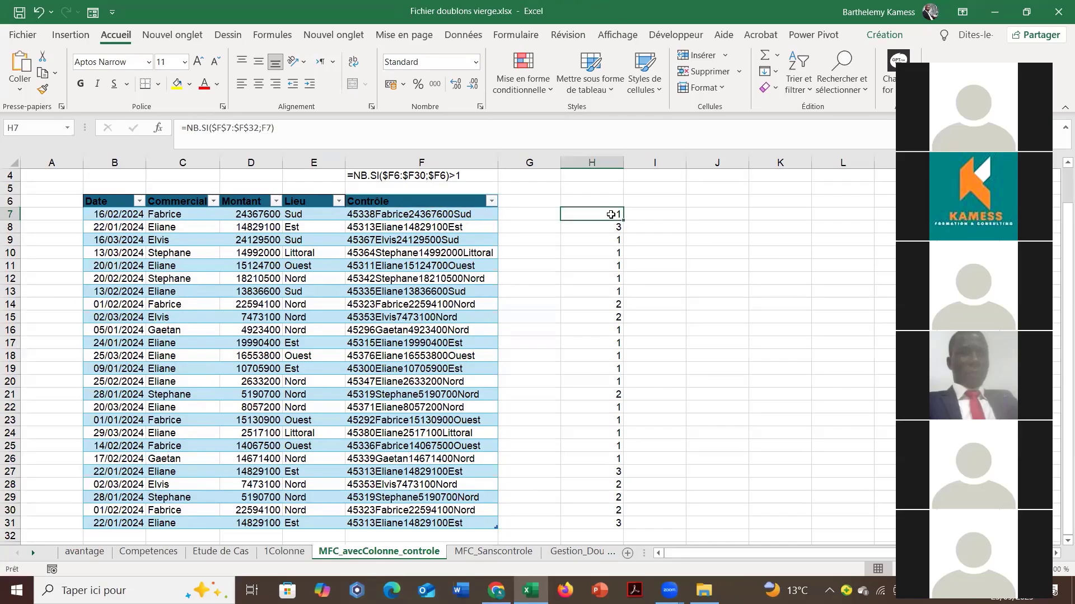
Filter the Contrôle column on the value copied from F8.
{"action": "left_click", "coordinate": [466, 226]}
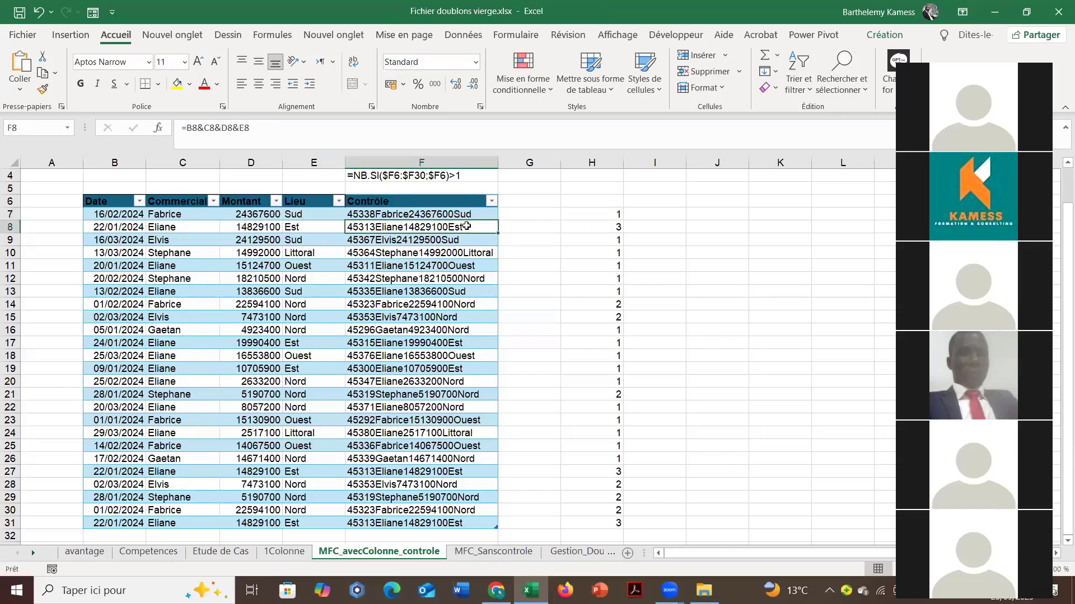
{"action": "key", "text": "ctrl+c"}
{"action": "left_click", "coordinate": [491, 201]}
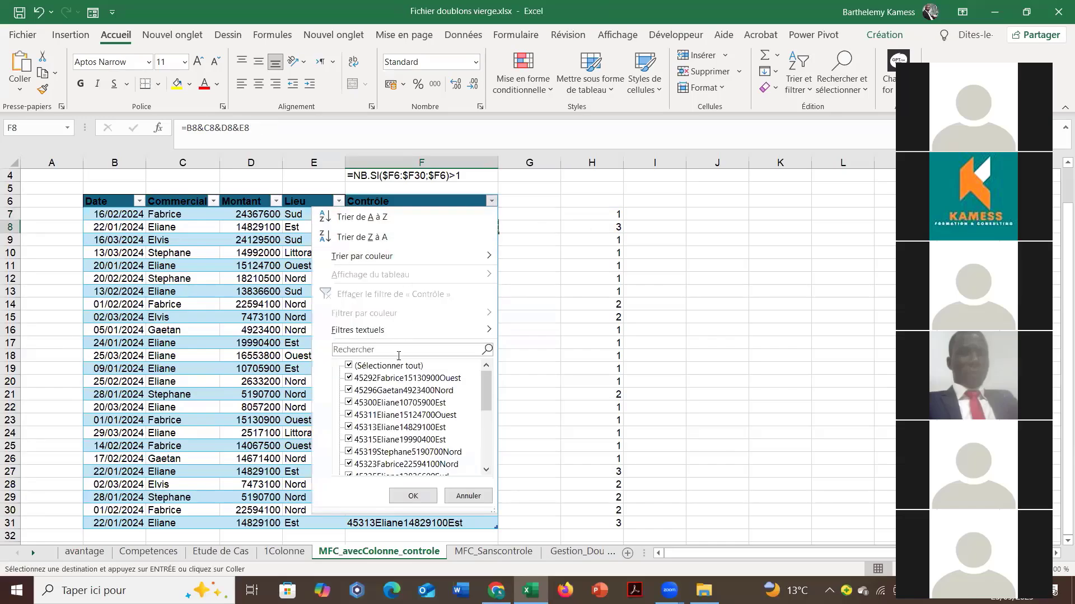
{"action": "left_click", "coordinate": [399, 356]}
{"action": "key", "text": "ctrl+v"}
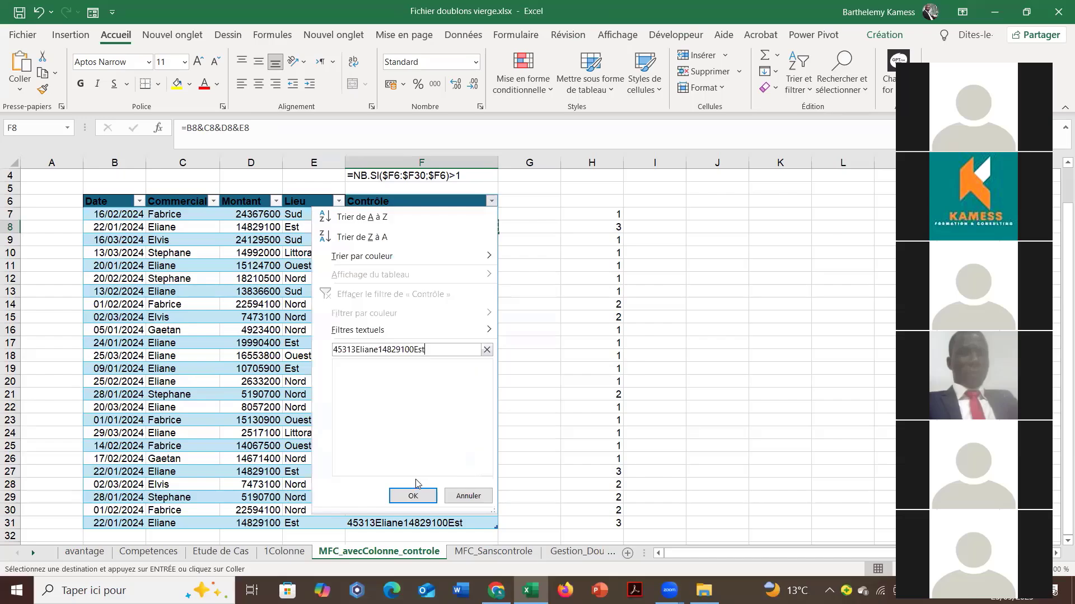
{"action": "key", "text": "Return"}
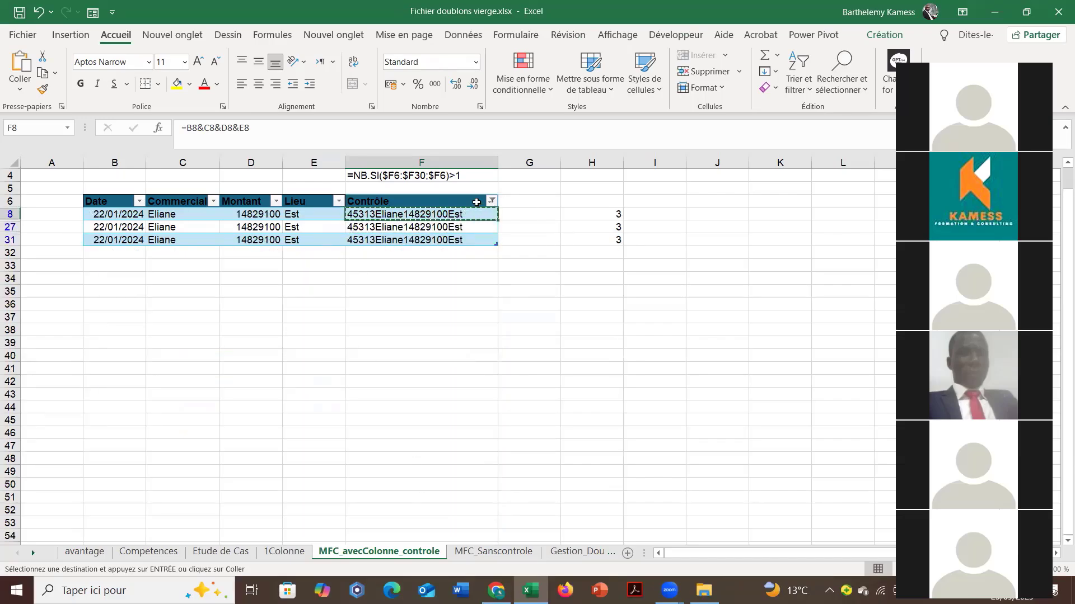
Remove the filter on the Contrôle column so all table rows are included, and cancel the pending copy of F8.
{"action": "left_click", "coordinate": [491, 201]}
{"action": "left_click", "coordinate": [403, 366]}
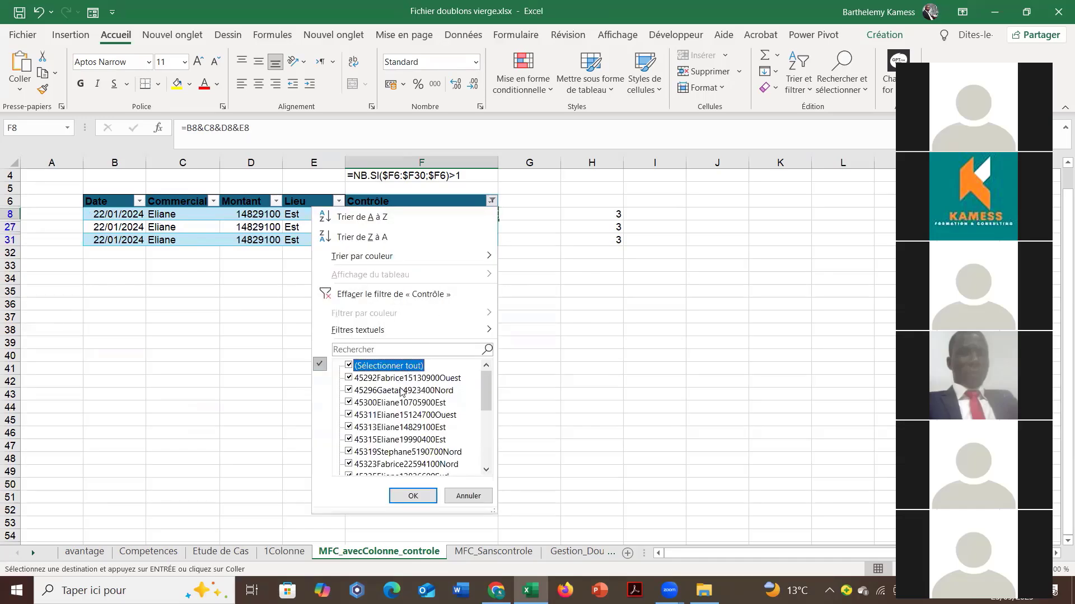
{"action": "left_click", "coordinate": [413, 496]}
{"action": "left_click", "coordinate": [609, 213]}
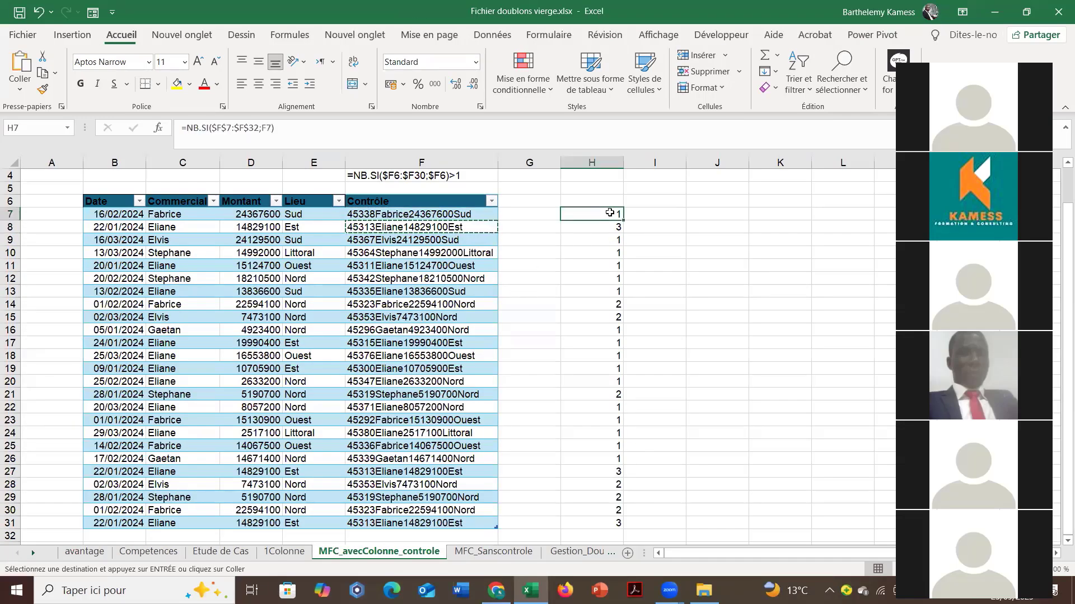
{"action": "key", "text": "Escape"}
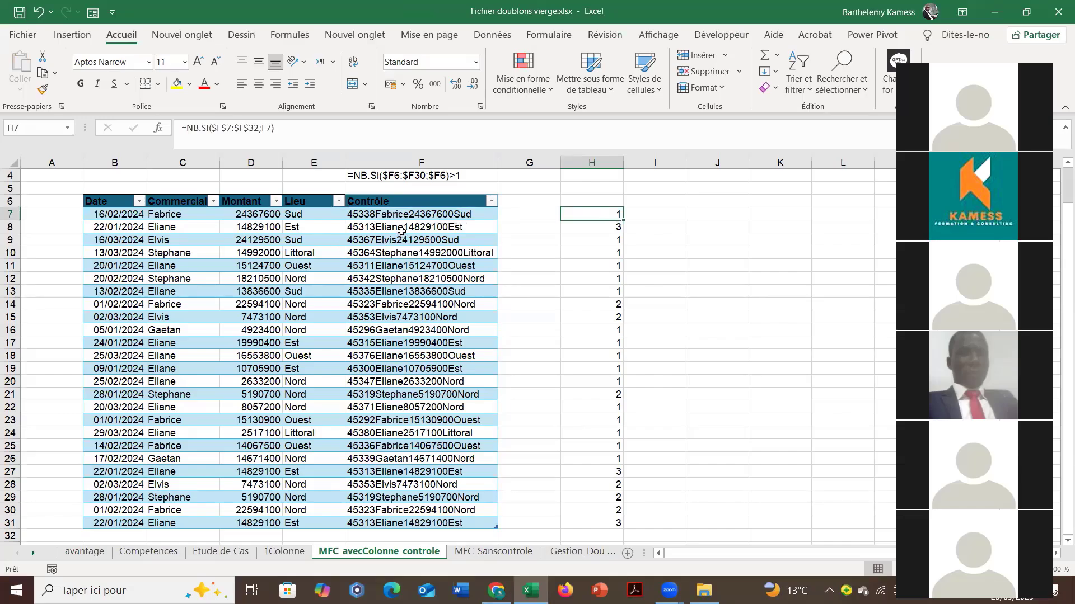
Copy the sample formula text NB.SI($F6:$F30;$F6)>1 from F4, without its leading apostrophe and equals sign.
{"action": "left_click", "coordinate": [394, 178]}
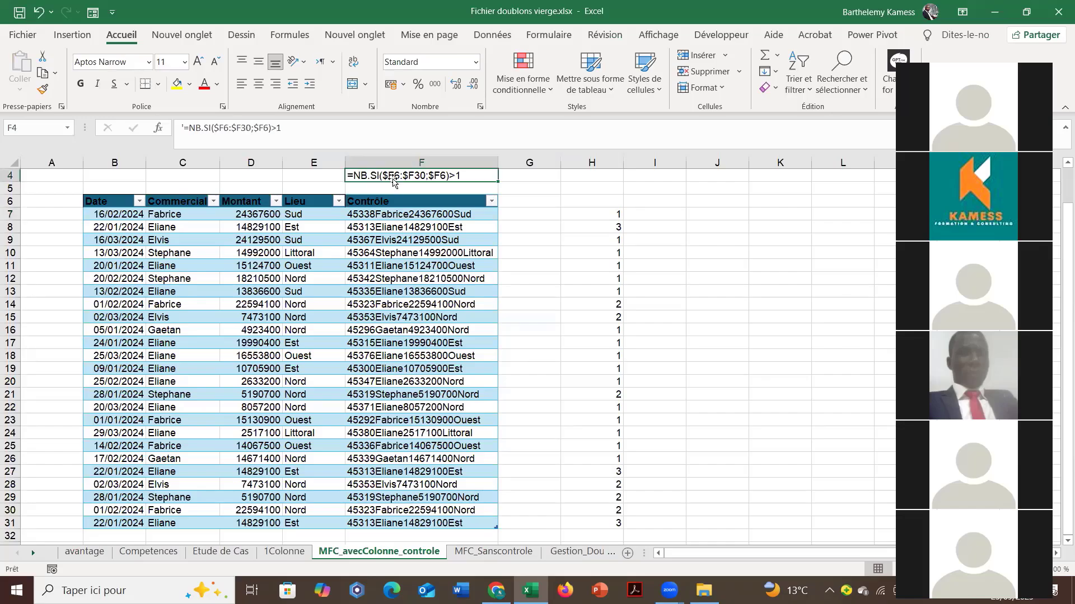
{"action": "left_click", "coordinate": [591, 214]}
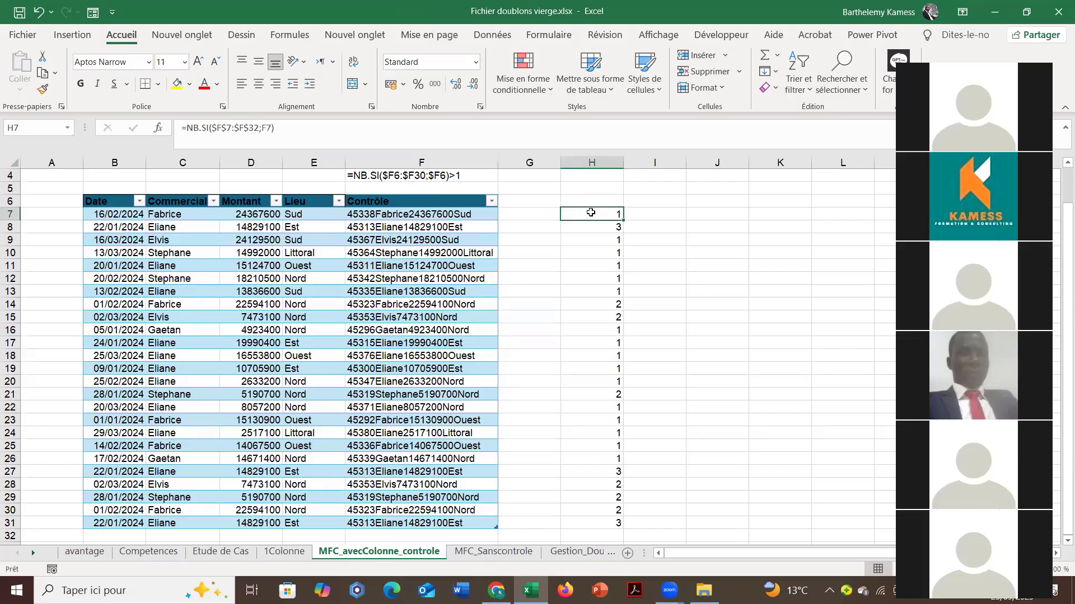
{"action": "left_click", "coordinate": [421, 177]}
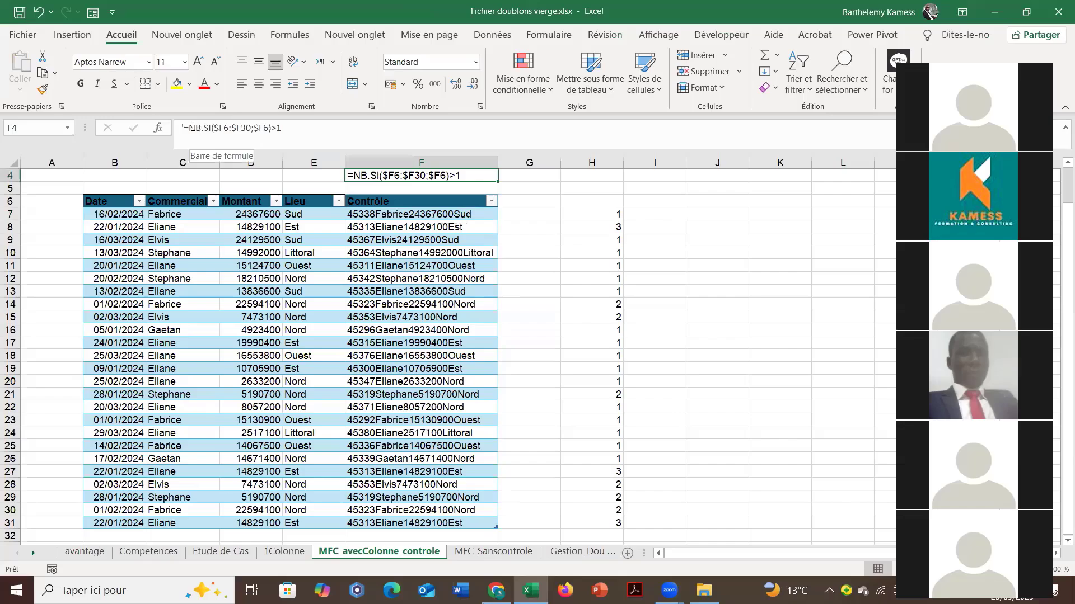
{"action": "left_click_drag", "start_coordinate": [190, 128], "coordinate": [282, 127]}
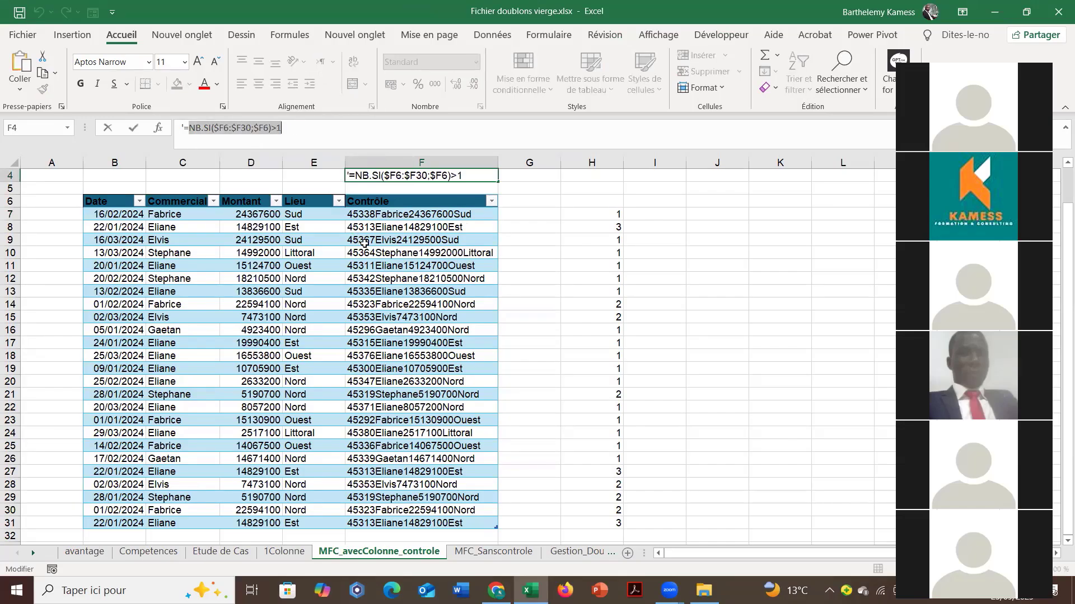
{"action": "left_click", "coordinate": [358, 240]}
Start a formula-based conditional formatting rule for table cells B7:F31 with the formula =NB.SI($F6:$F30;$F6)>1.
{"action": "left_click_drag", "start_coordinate": [138, 214], "coordinate": [467, 524]}
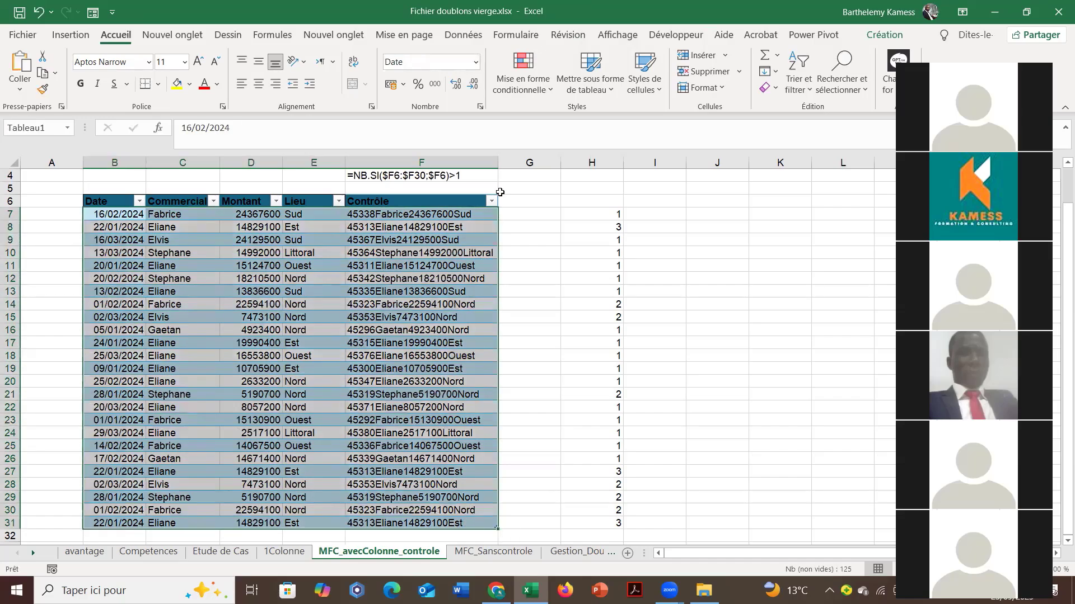
{"action": "left_click", "coordinate": [516, 92]}
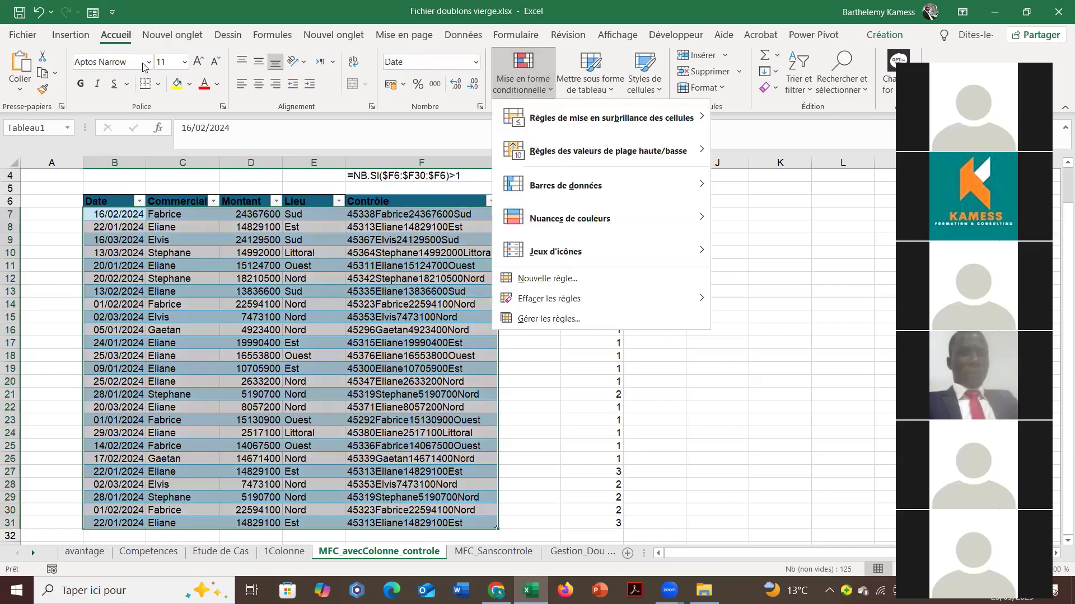
{"action": "mouse_move", "coordinate": [590, 121]}
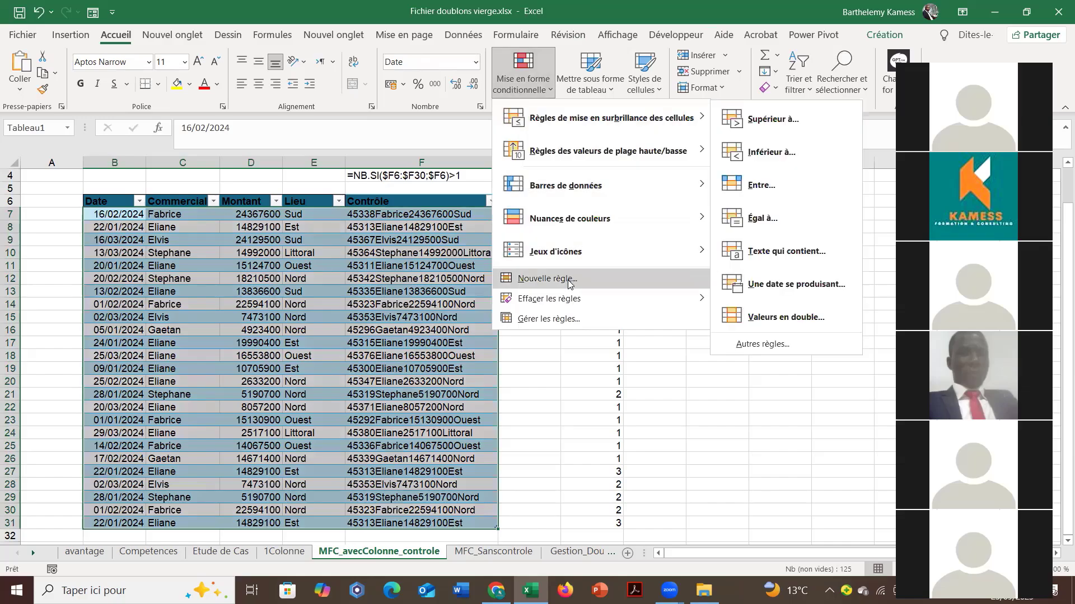
{"action": "left_click", "coordinate": [552, 278]}
{"action": "left_click_drag", "start_coordinate": [628, 162], "coordinate": [348, 69]}
{"action": "left_click", "coordinate": [356, 174]}
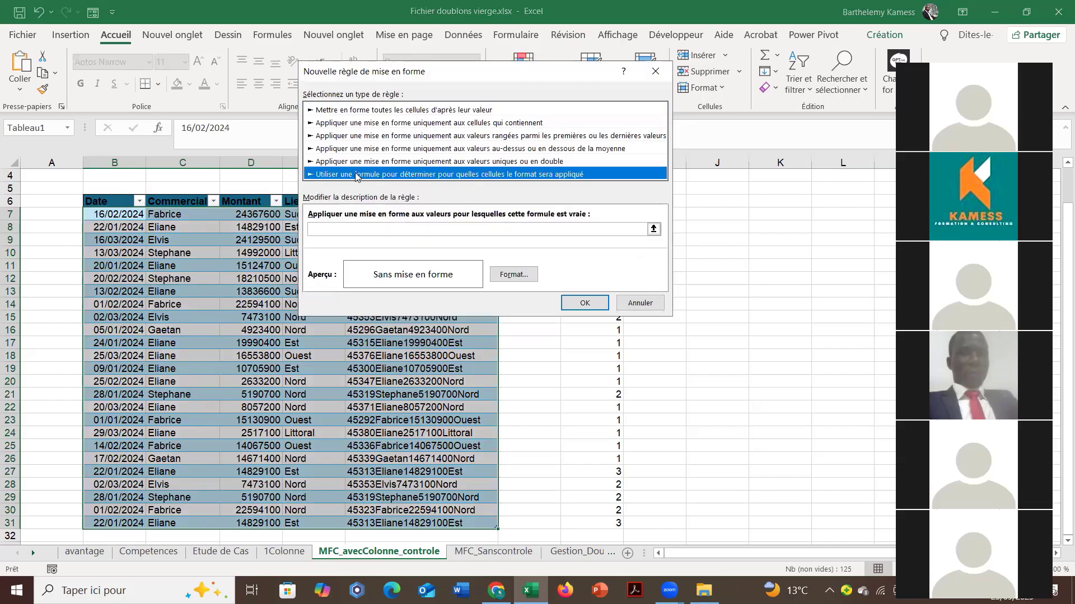
{"action": "left_click", "coordinate": [357, 228]}
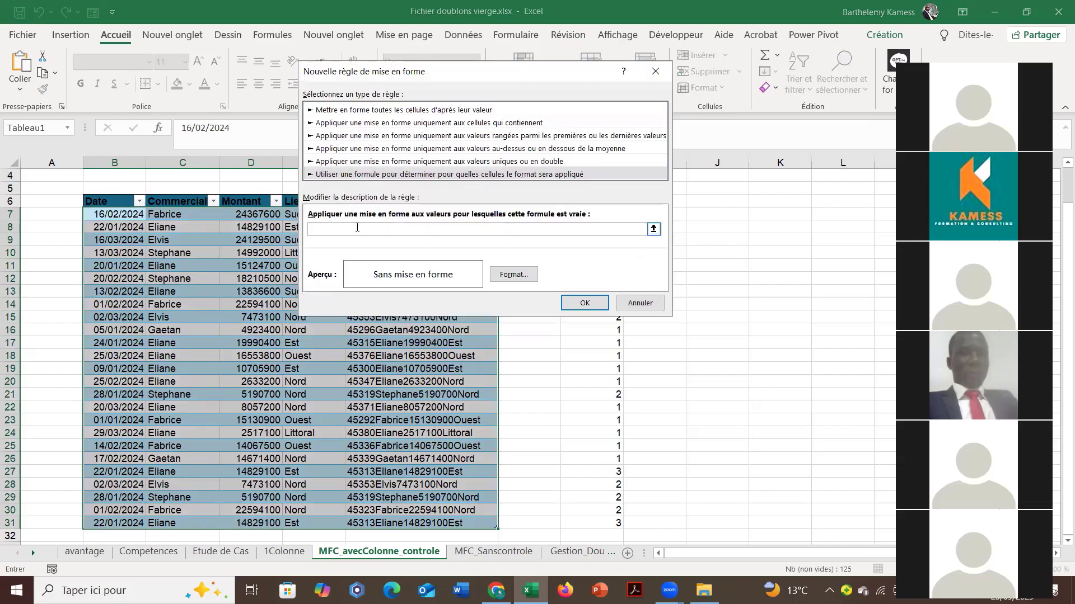
{"action": "type", "text": "="}
{"action": "key", "text": "ctrl+v"}
{"action": "left_click_drag", "start_coordinate": [434, 79], "coordinate": [522, 246]}
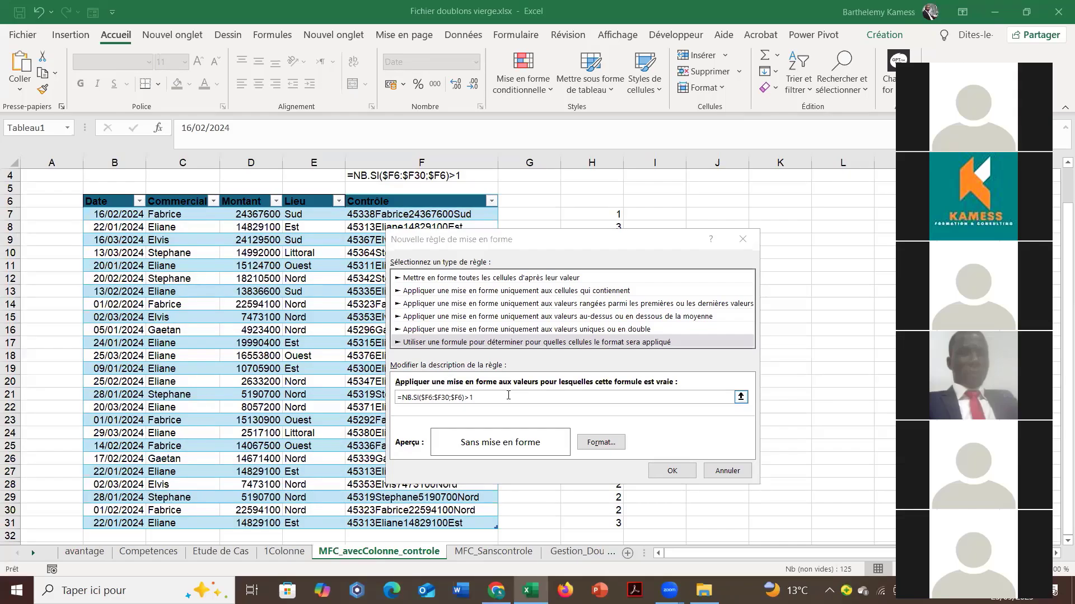
Give the new rule an orange background fill, create it and check which table rows it highlights.
{"action": "left_click", "coordinate": [600, 442]}
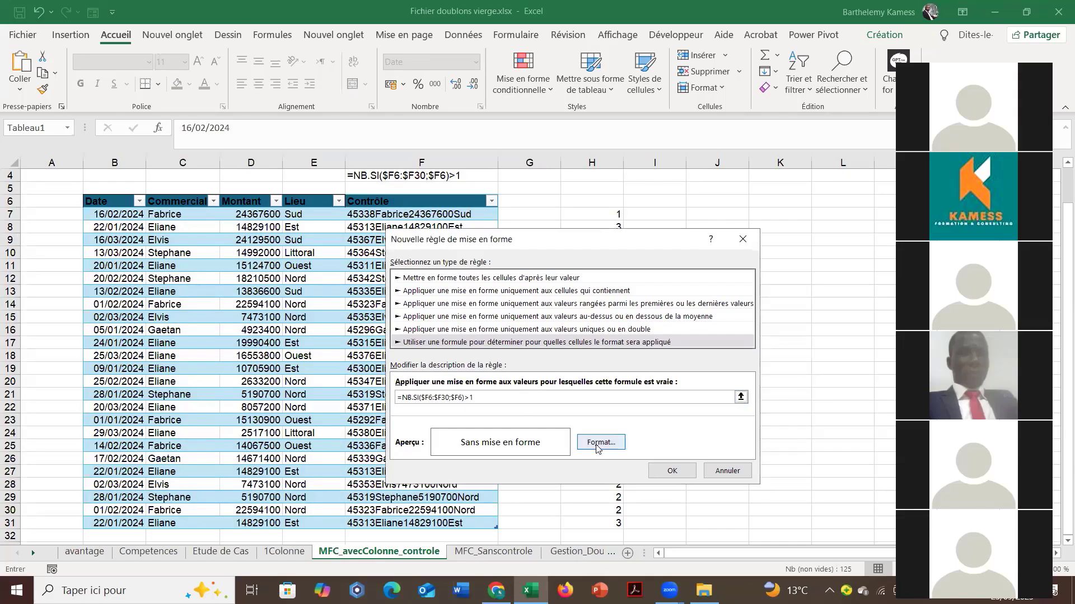
{"action": "left_click", "coordinate": [618, 251]}
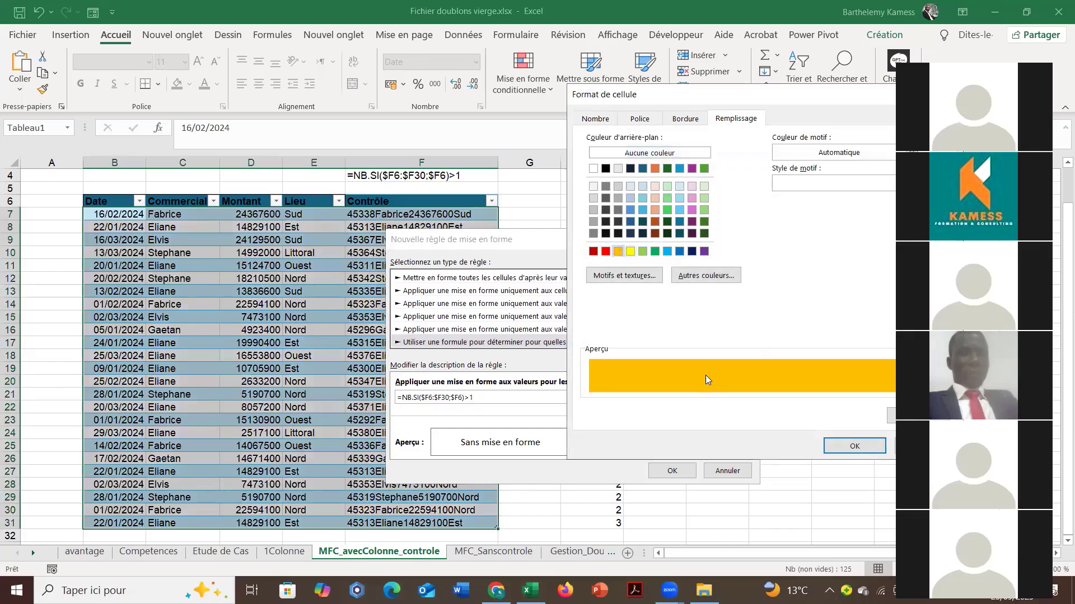
{"action": "left_click", "coordinate": [854, 448]}
{"action": "left_click", "coordinate": [837, 451]}
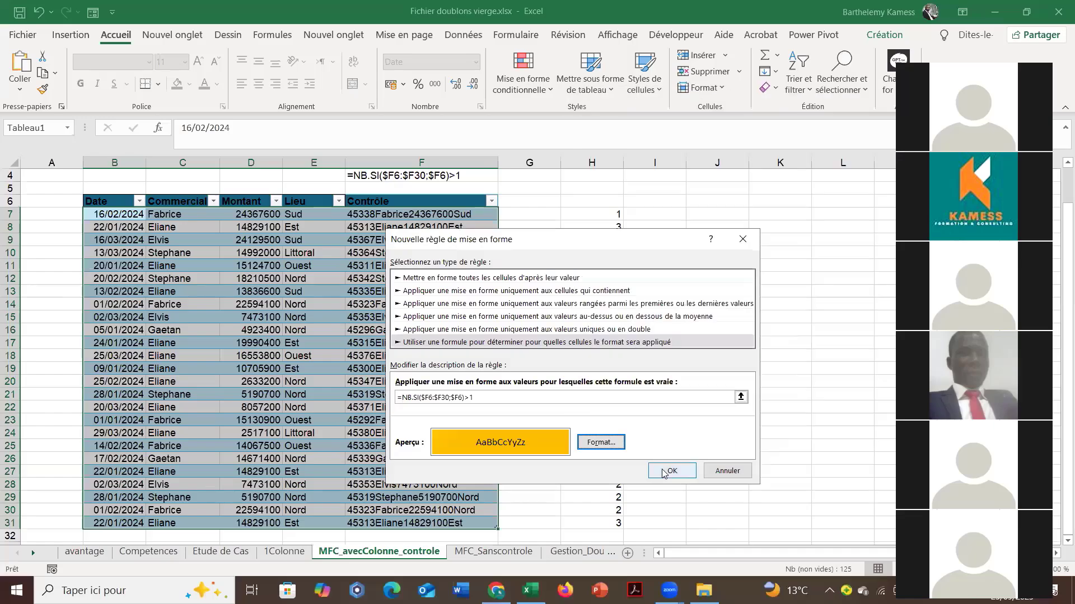
{"action": "left_click", "coordinate": [672, 471]}
{"action": "scroll", "coordinate": [409, 401], "scroll_direction": "down", "scroll_amount": 3}
{"action": "scroll", "coordinate": [409, 401], "scroll_direction": "up", "scroll_amount": 3}
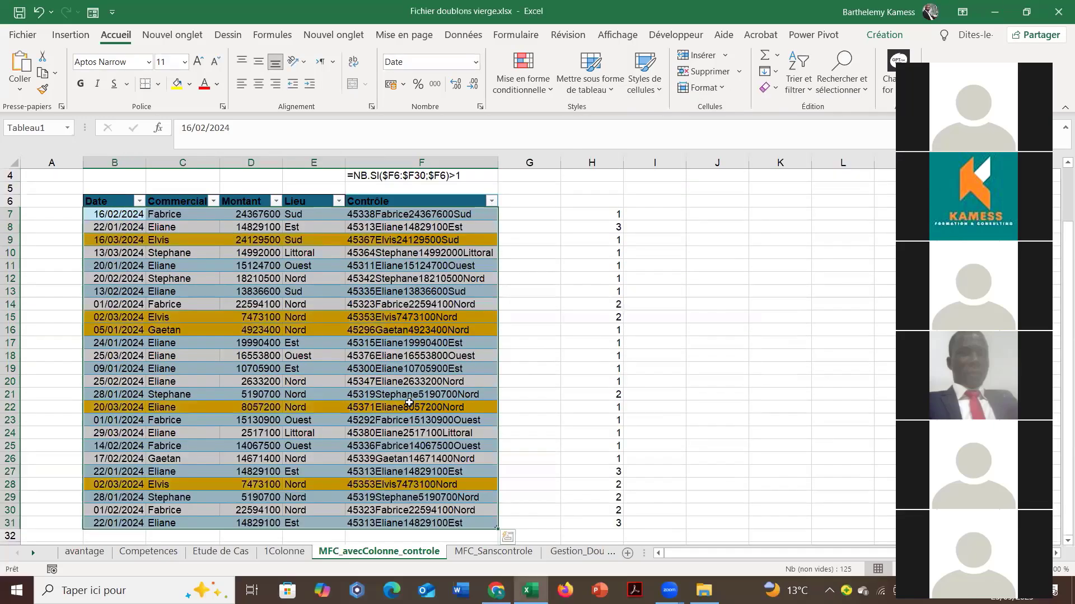
{"action": "scroll", "coordinate": [410, 402], "scroll_direction": "down", "scroll_amount": 3}
{"action": "scroll", "coordinate": [410, 403], "scroll_direction": "up", "scroll_amount": 4}
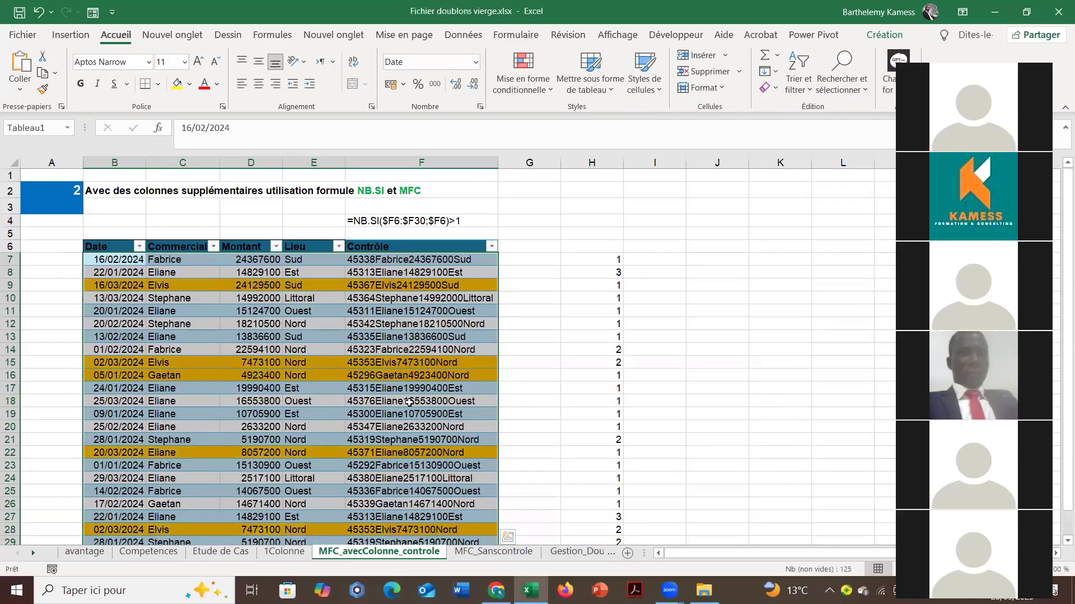
{"action": "scroll", "coordinate": [409, 401], "scroll_direction": "down", "scroll_amount": 3}
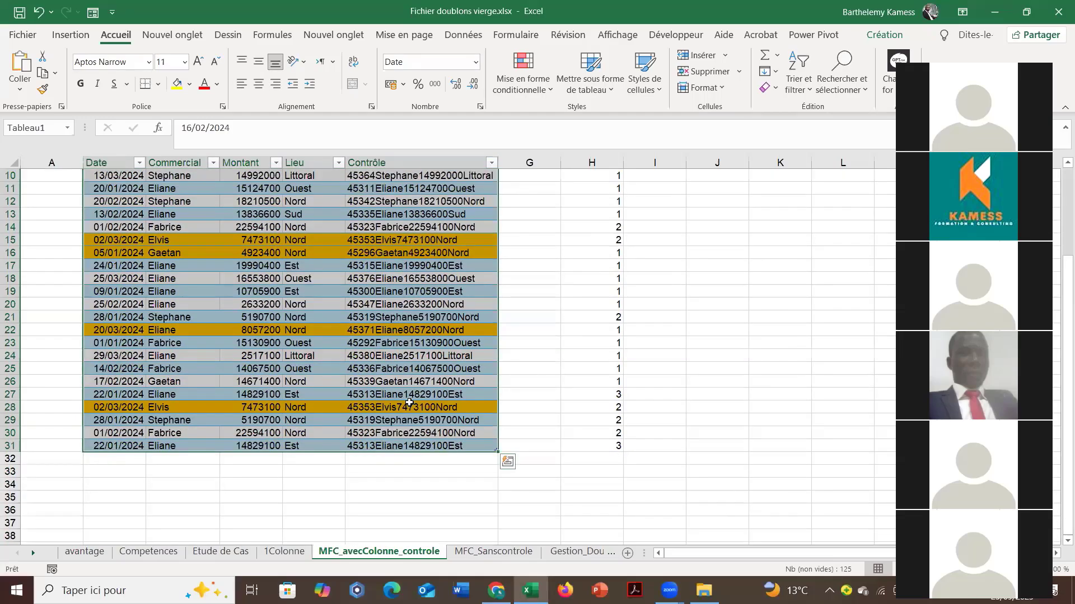
{"action": "scroll", "coordinate": [409, 403], "scroll_direction": "up", "scroll_amount": 3}
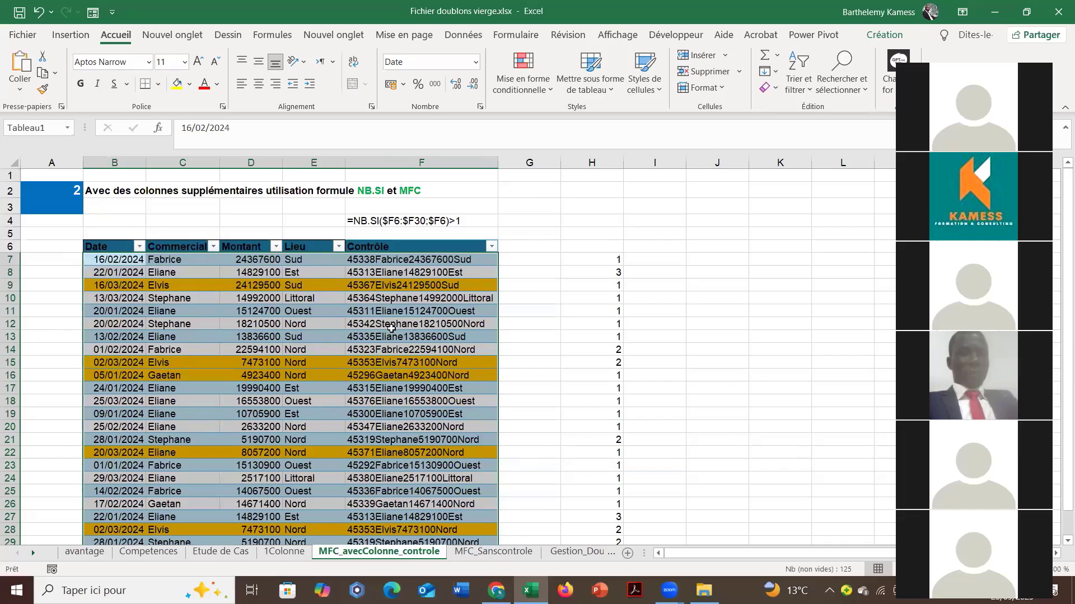
Open the table's existing conditional formatting rule for editing and set the start of its NB.SI range to $F7.
{"action": "left_click", "coordinate": [522, 72]}
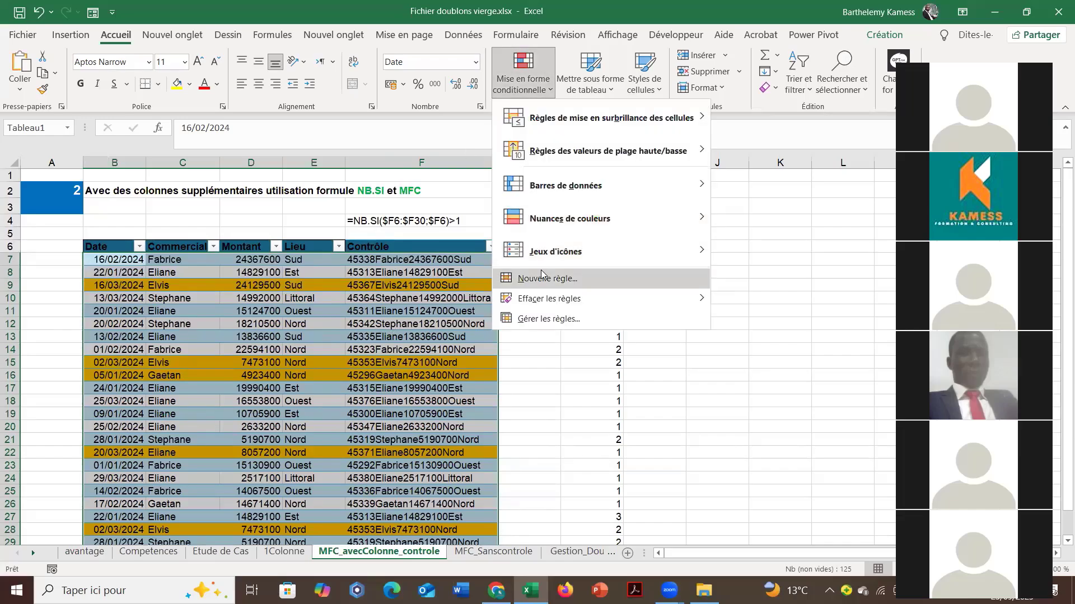
{"action": "left_click", "coordinate": [541, 319]}
{"action": "double_click", "coordinate": [462, 344]}
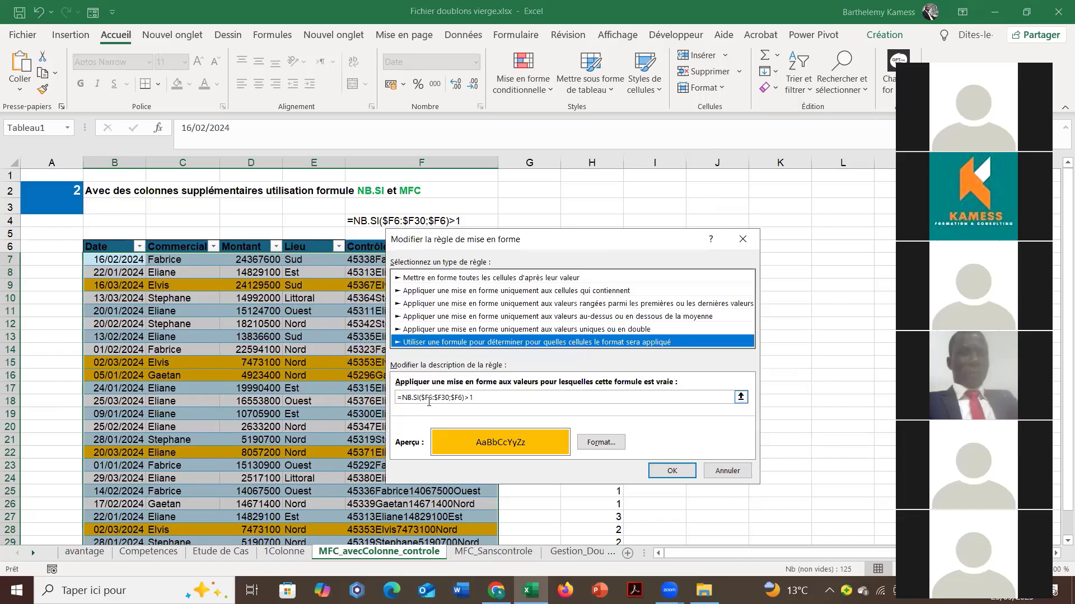
{"action": "left_click", "coordinate": [429, 398]}
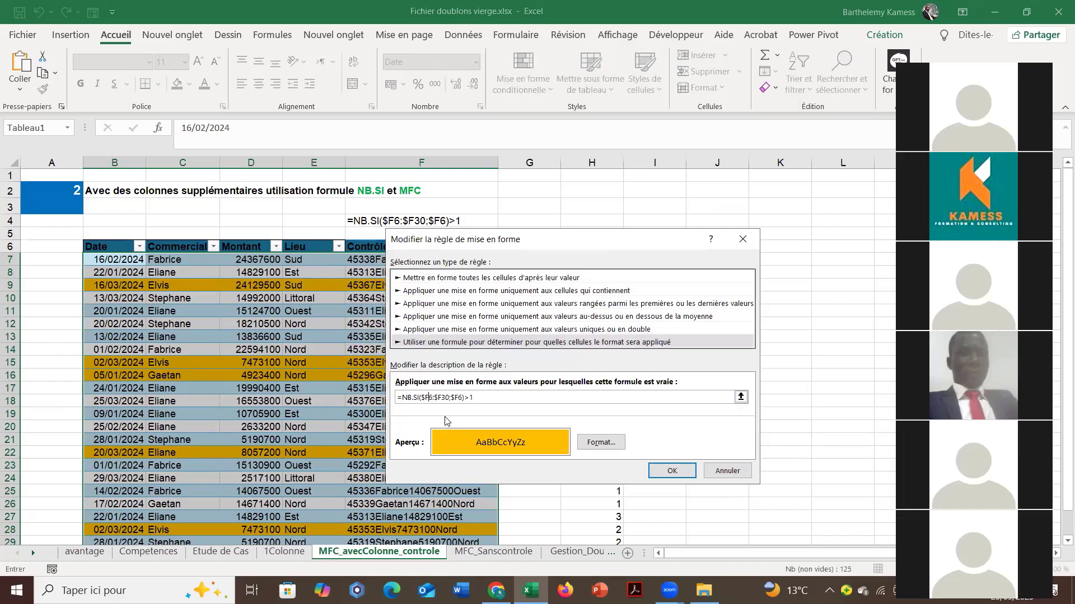
{"action": "key", "text": "Delete"}
{"action": "type", "text": "7"}
Complete the rule's formula as =NB.SI($F7:$F31;$F7)>1, apply it to the table and check the highlighted rows.
{"action": "scroll", "coordinate": [279, 387], "scroll_direction": "down", "scroll_amount": 3}
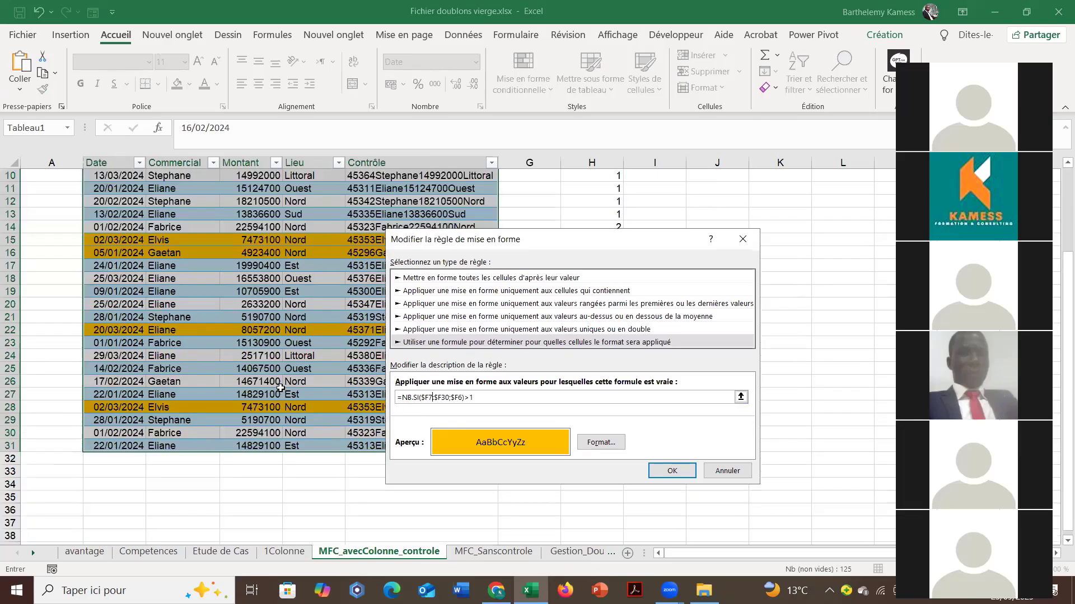
{"action": "scroll", "coordinate": [280, 387], "scroll_direction": "up", "scroll_amount": 2}
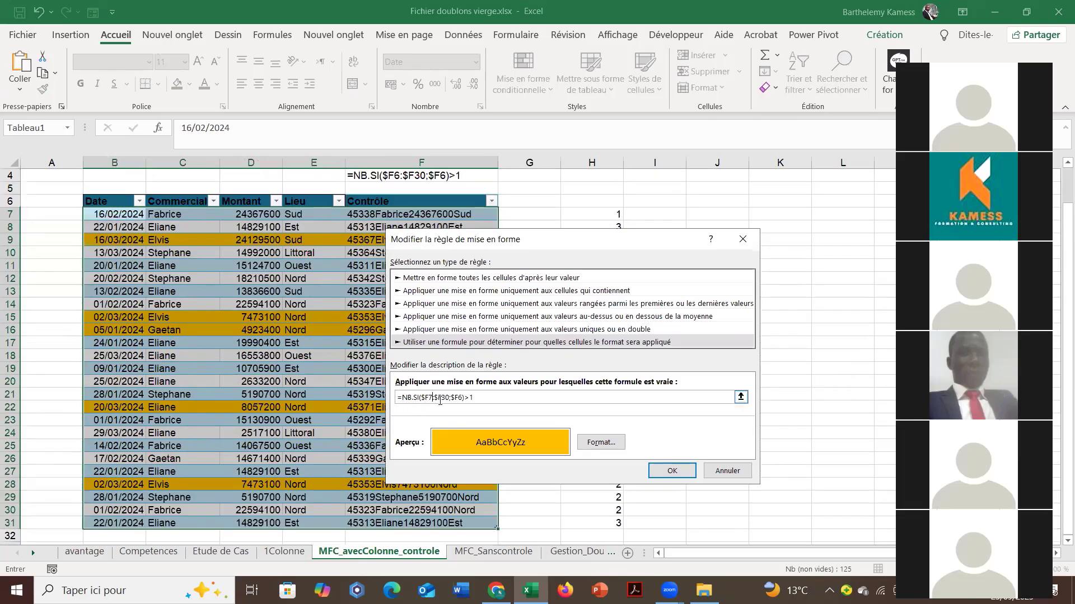
{"action": "key", "text": "BackSpace"}
{"action": "type", "text": "1"}
{"action": "key", "text": "BackSpace"}
{"action": "type", "text": "7"}
{"action": "left_click", "coordinate": [672, 470]}
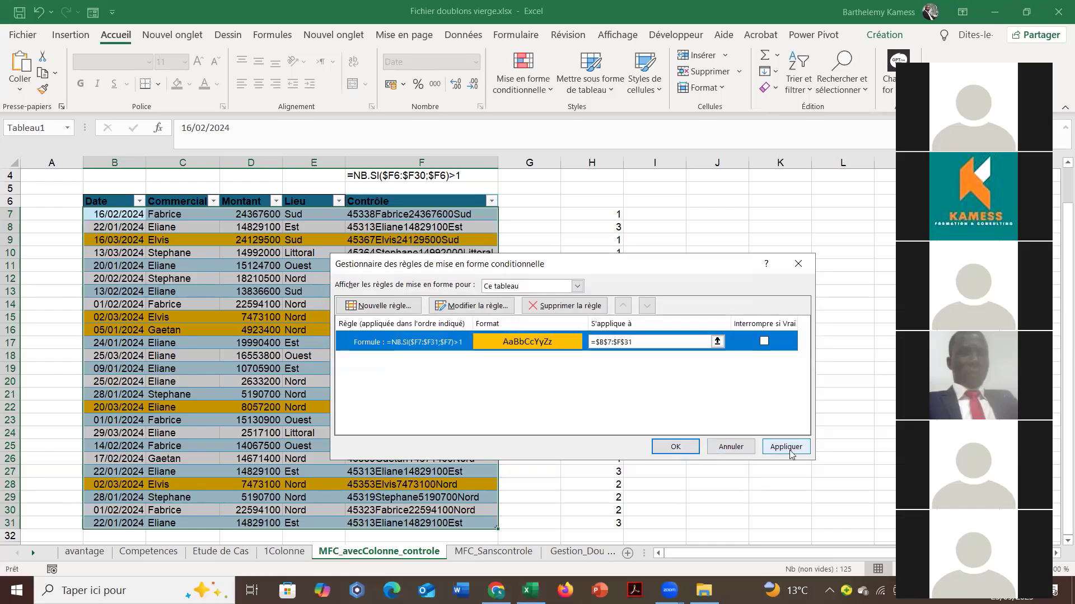
{"action": "left_click", "coordinate": [786, 446]}
{"action": "left_click", "coordinate": [676, 447]}
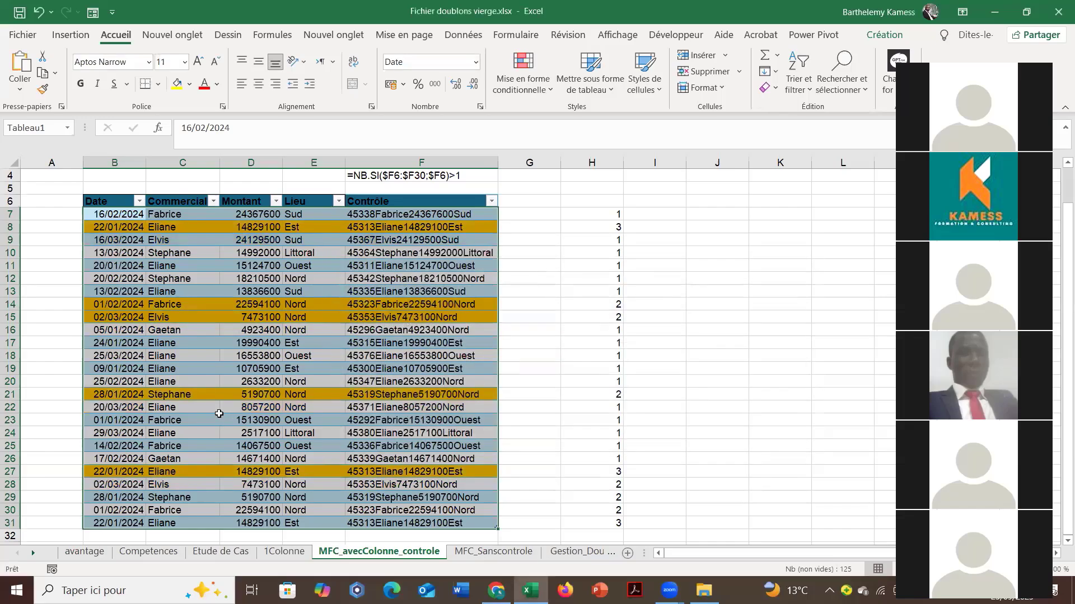
{"action": "scroll", "coordinate": [219, 413], "scroll_direction": "down", "scroll_amount": 2}
{"action": "scroll", "coordinate": [219, 413], "scroll_direction": "up", "scroll_amount": 2}
{"action": "scroll", "coordinate": [215, 376], "scroll_direction": "up", "scroll_amount": 1}
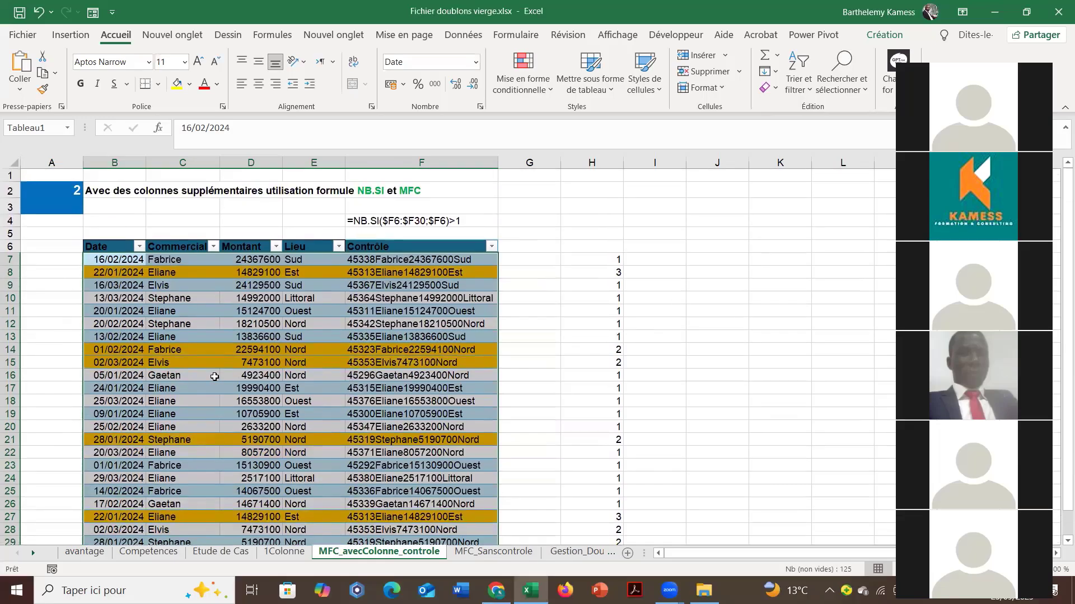
{"action": "scroll", "coordinate": [214, 376], "scroll_direction": "down", "scroll_amount": 1}
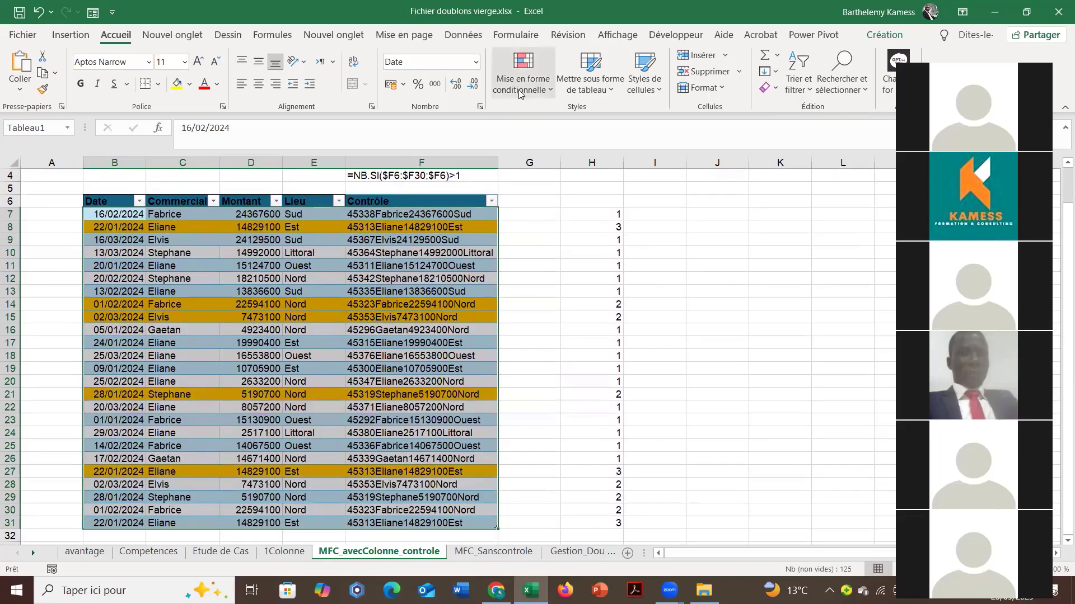
Check the range the table's conditional formatting rule applies to and open that rule for editing.
{"action": "left_click", "coordinate": [521, 92]}
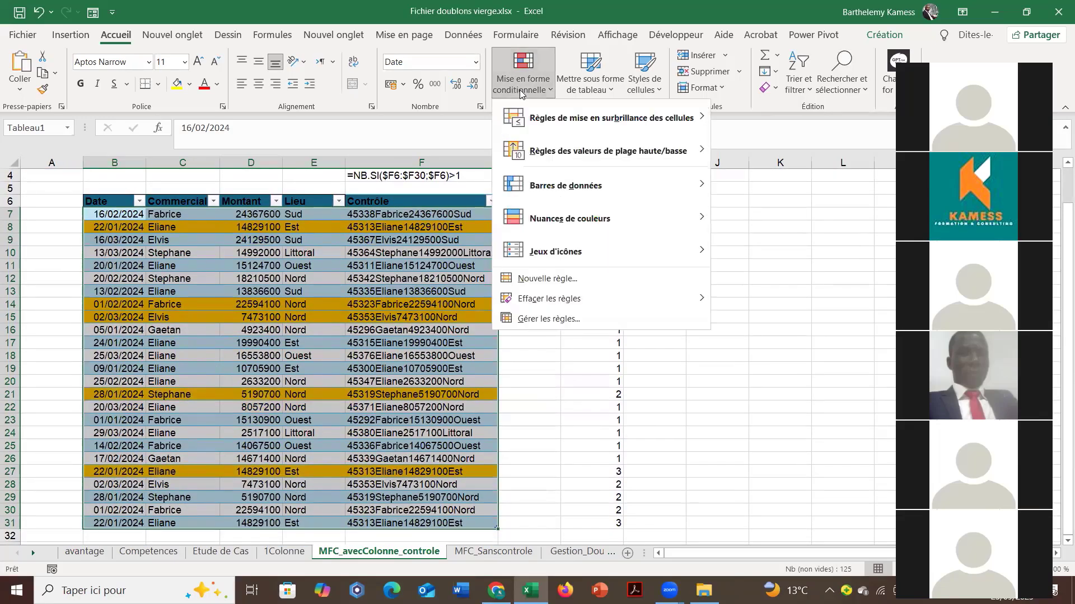
{"action": "left_click", "coordinate": [513, 318]}
{"action": "left_click", "coordinate": [640, 342]}
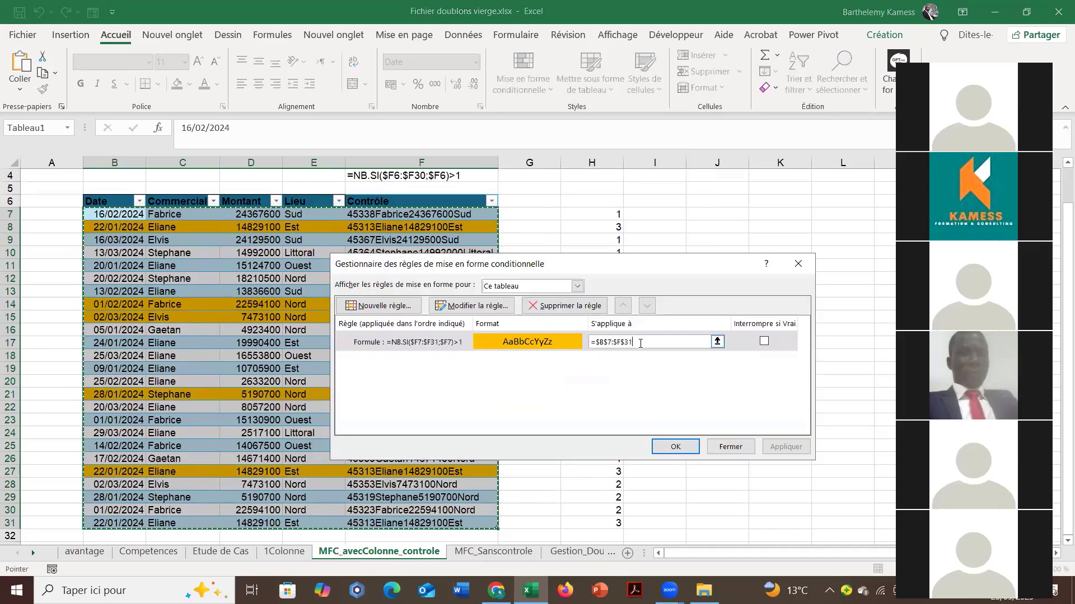
{"action": "scroll", "coordinate": [185, 282], "scroll_direction": "down", "scroll_amount": 2}
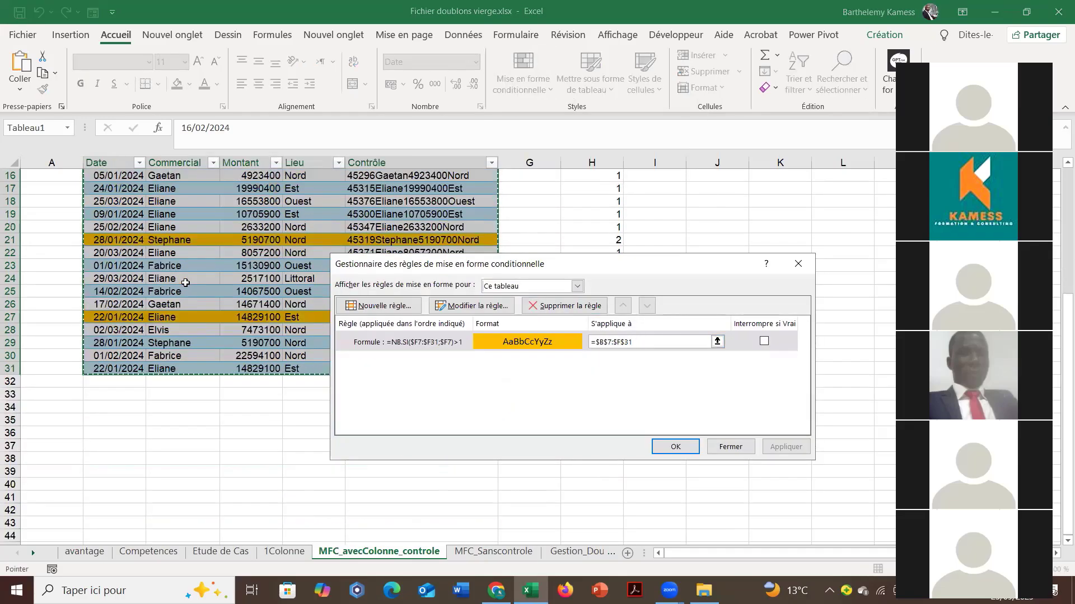
{"action": "scroll", "coordinate": [186, 283], "scroll_direction": "up", "scroll_amount": 3}
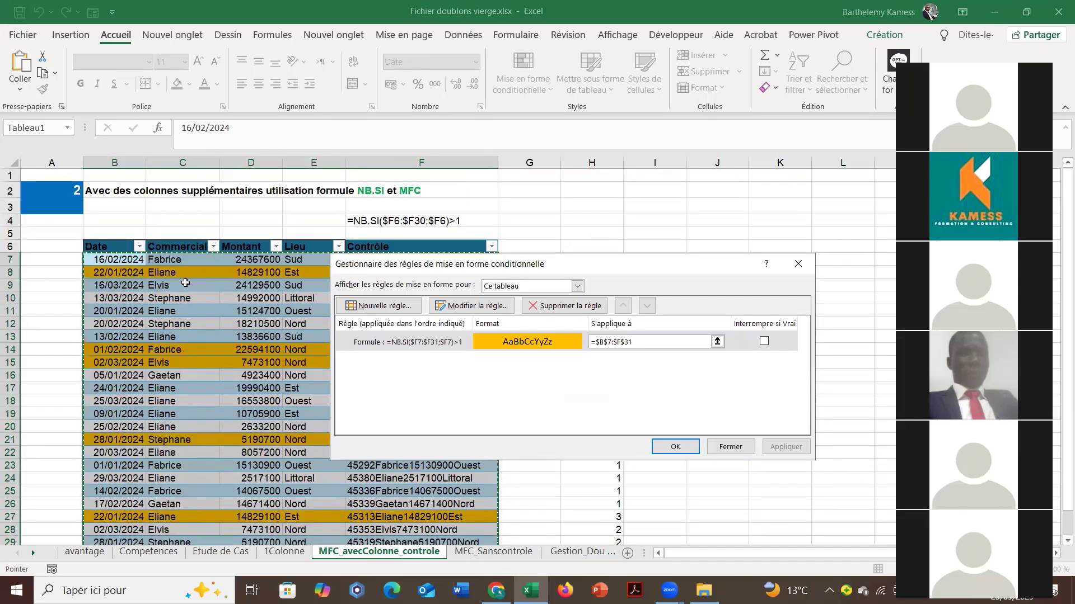
{"action": "left_click", "coordinate": [472, 306]}
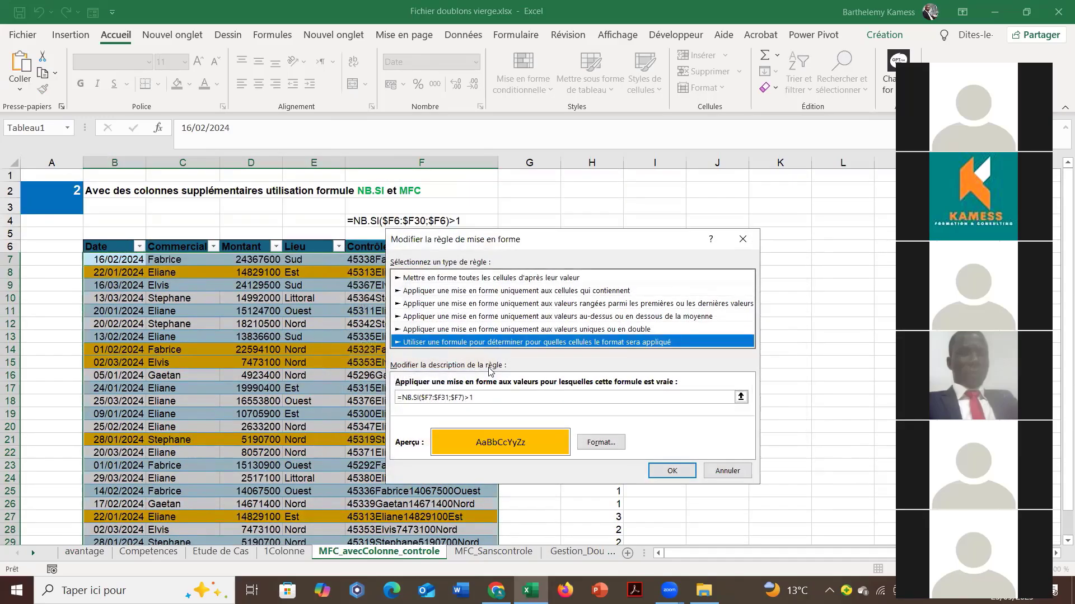
{"action": "left_click", "coordinate": [428, 398]}
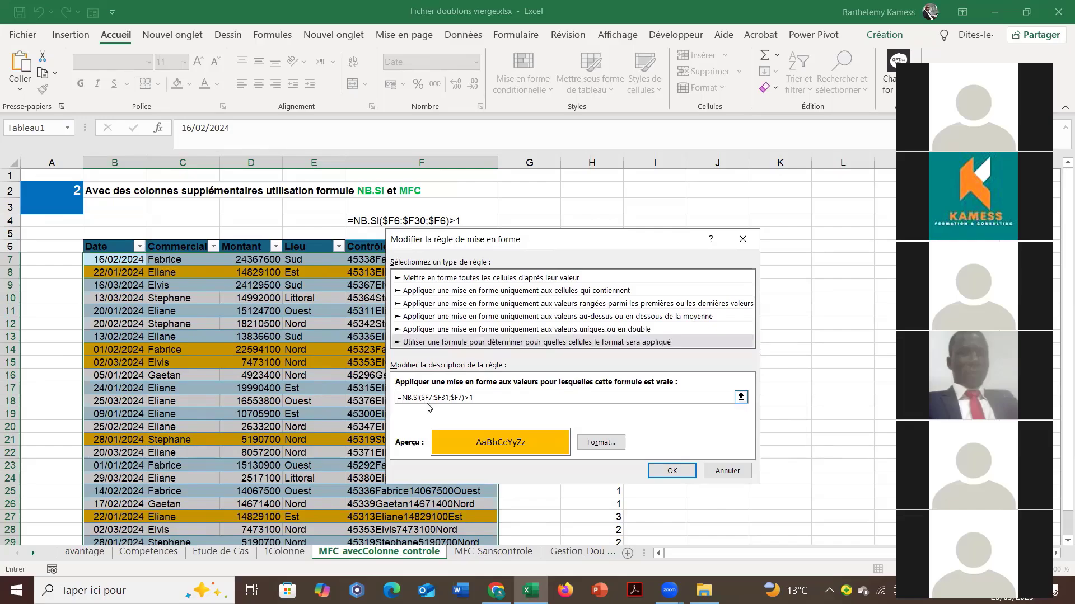
{"action": "key", "text": "BackSpace"}
{"action": "left_click_drag", "start_coordinate": [470, 398], "coordinate": [395, 401]}
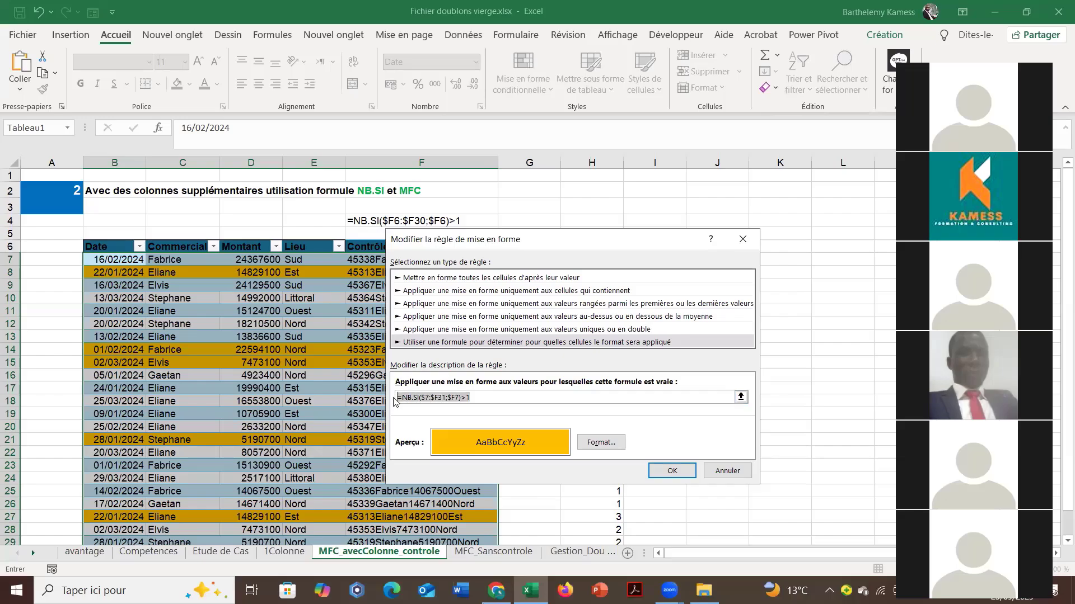
{"action": "left_click", "coordinate": [427, 400]}
{"action": "key", "text": "Delete"}
{"action": "key", "text": "Delete"}
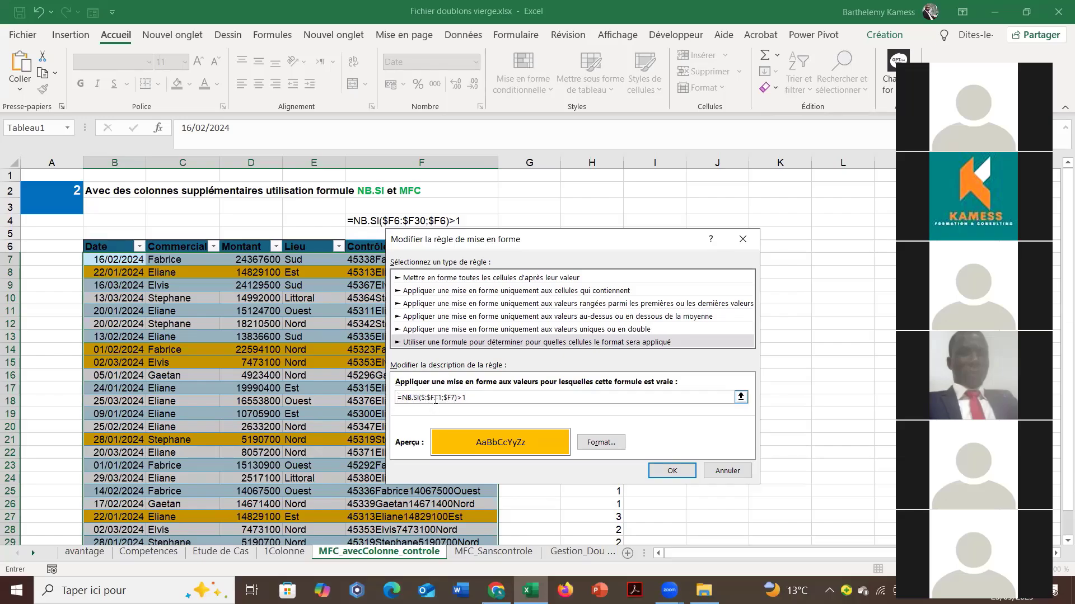
{"action": "left_click_drag", "start_coordinate": [471, 399], "coordinate": [403, 399]}
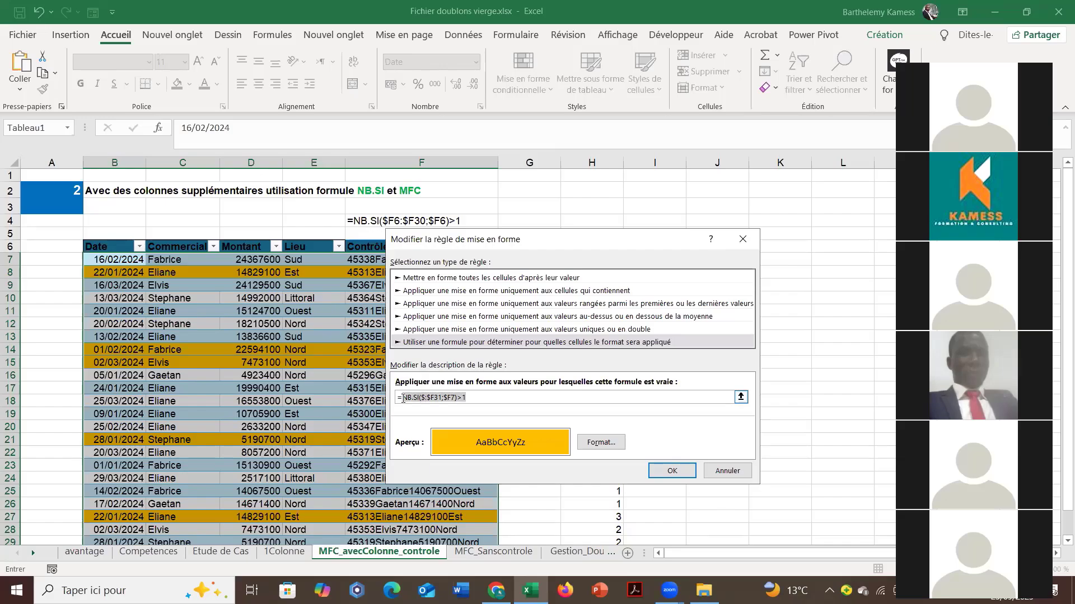
{"action": "left_click", "coordinate": [427, 401]}
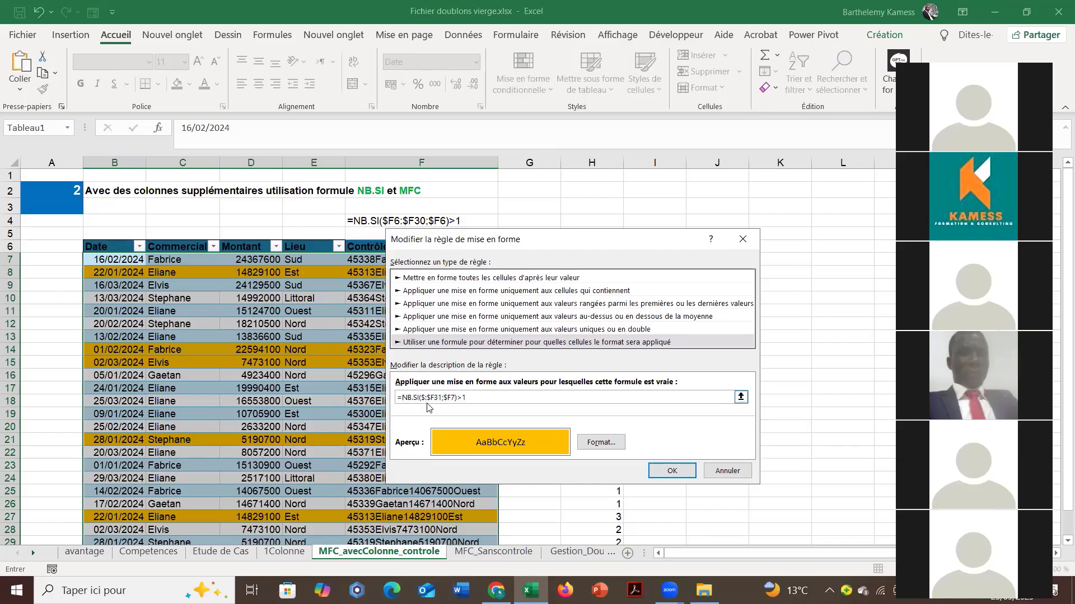
Clear the rule's formula, restart it with =NB.SI( and move the dialog aside to expose the Contrôle column.
{"action": "left_click_drag", "start_coordinate": [471, 398], "coordinate": [397, 397]}
{"action": "key", "text": "BackSpace"}
{"action": "type", "text": "=NB.SI("}
{"action": "left_click_drag", "start_coordinate": [455, 250], "coordinate": [535, 194]}
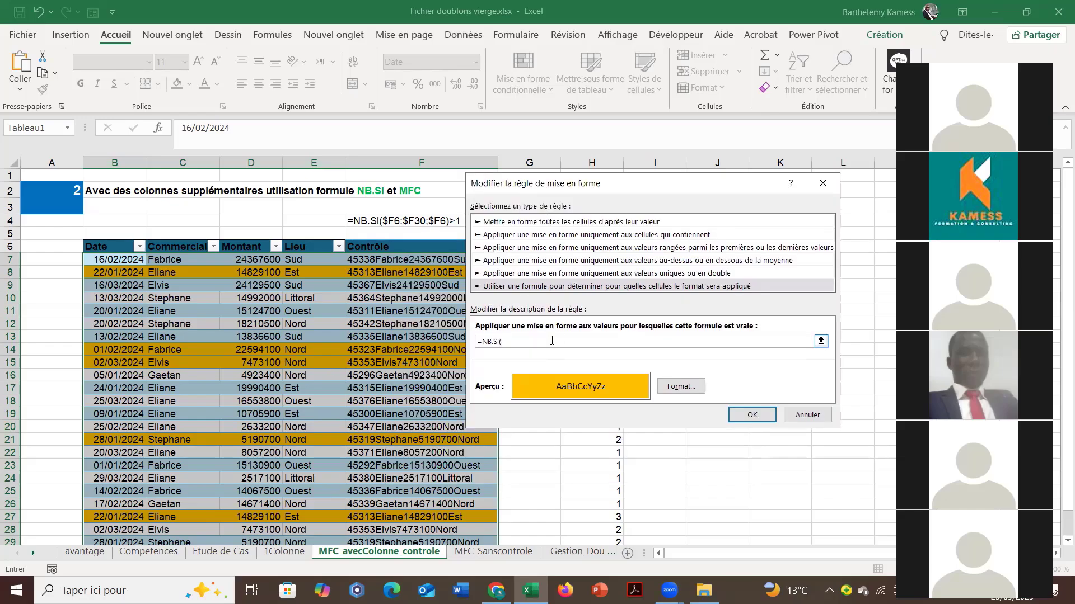
{"action": "type", "text": "F"}
{"action": "type", "text": "7"}
{"action": "key", "text": "BackSpace"}
{"action": "key", "text": "BackSpace"}
{"action": "key", "text": "BackSpace"}
{"action": "type", "text": "("}
Complete the rule's formula as =NB.SI($F$7:$F$31;$F7)>1 using the Contrôle cells and apply it to the table.
{"action": "left_click_drag", "start_coordinate": [420, 260], "coordinate": [454, 523]}
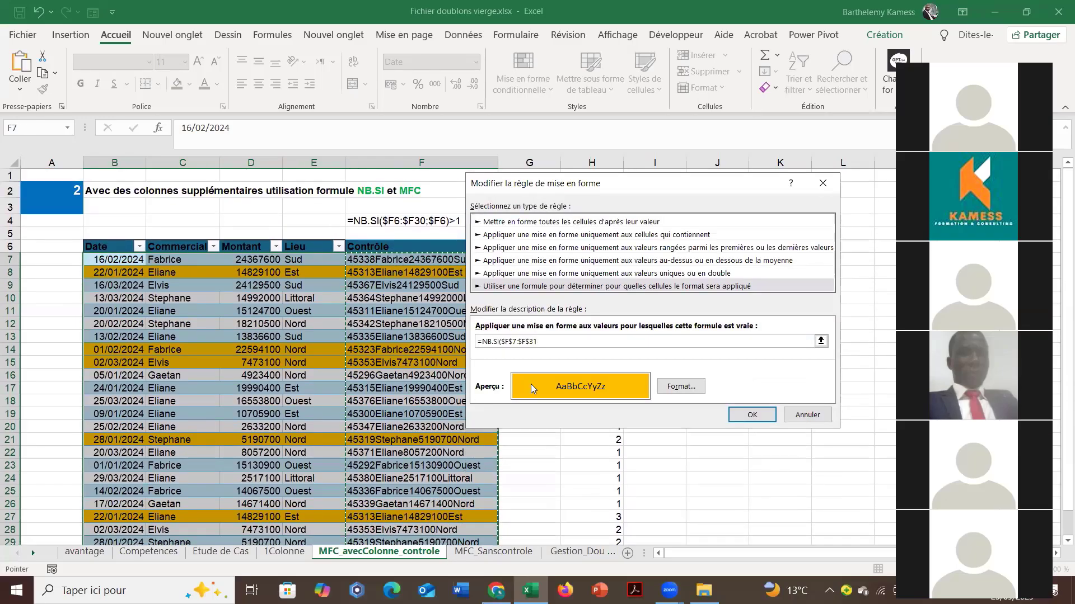
{"action": "type", "text": ";"}
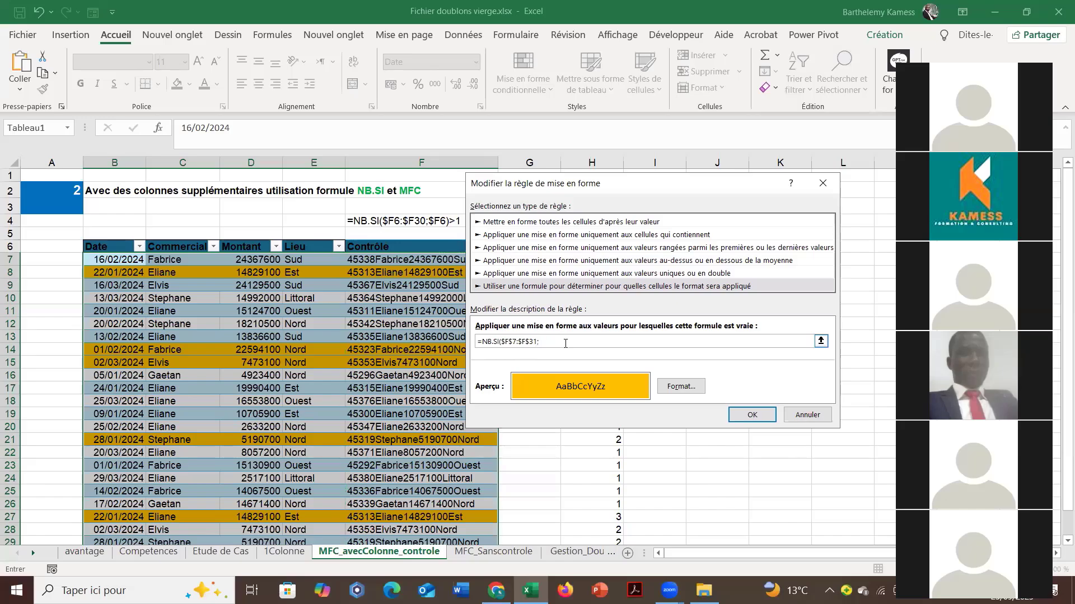
{"action": "left_click", "coordinate": [371, 261]}
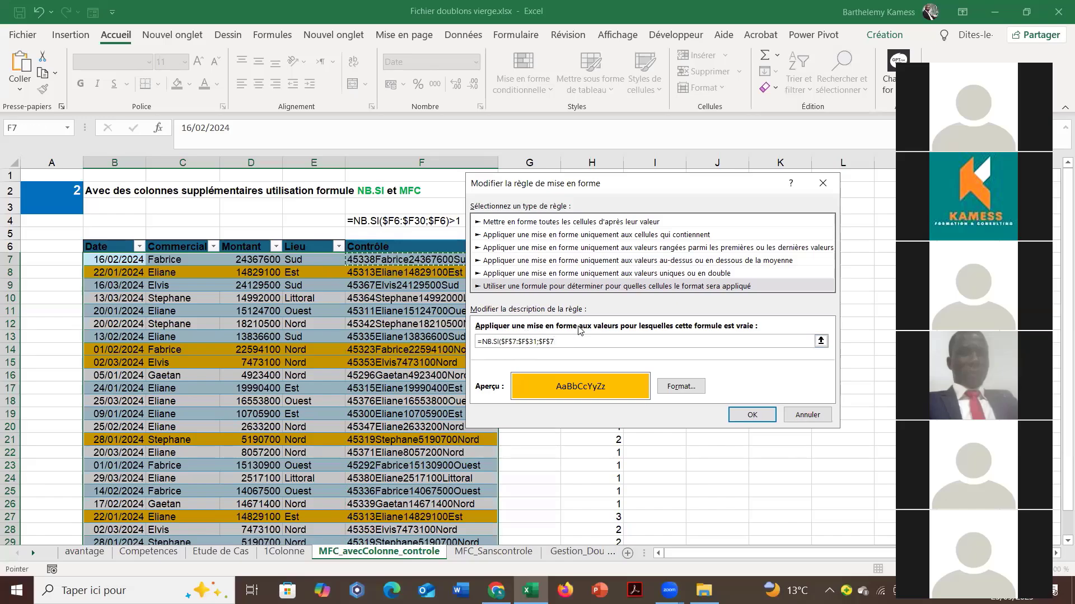
{"action": "type", "text": ")>1"}
{"action": "left_click", "coordinate": [550, 341]}
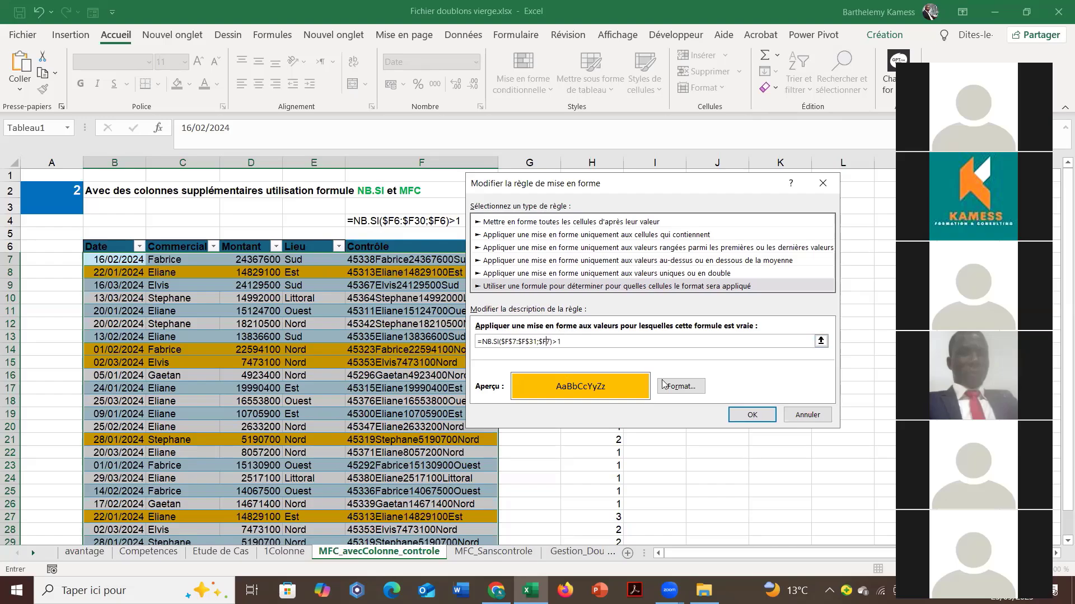
{"action": "left_click", "coordinate": [744, 417]}
{"action": "left_click", "coordinate": [784, 447]}
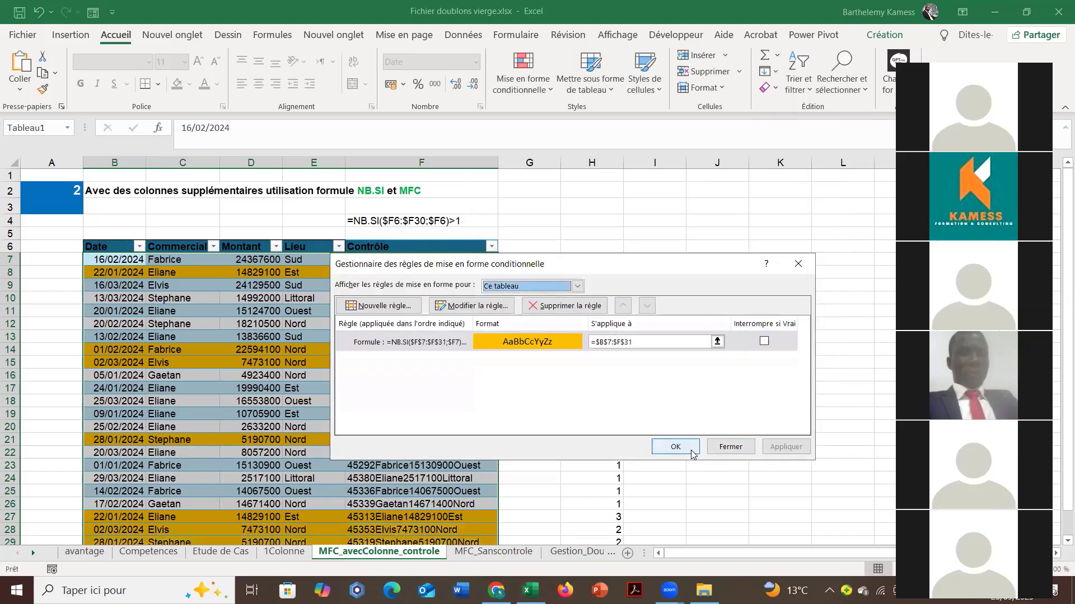
{"action": "left_click", "coordinate": [676, 447]}
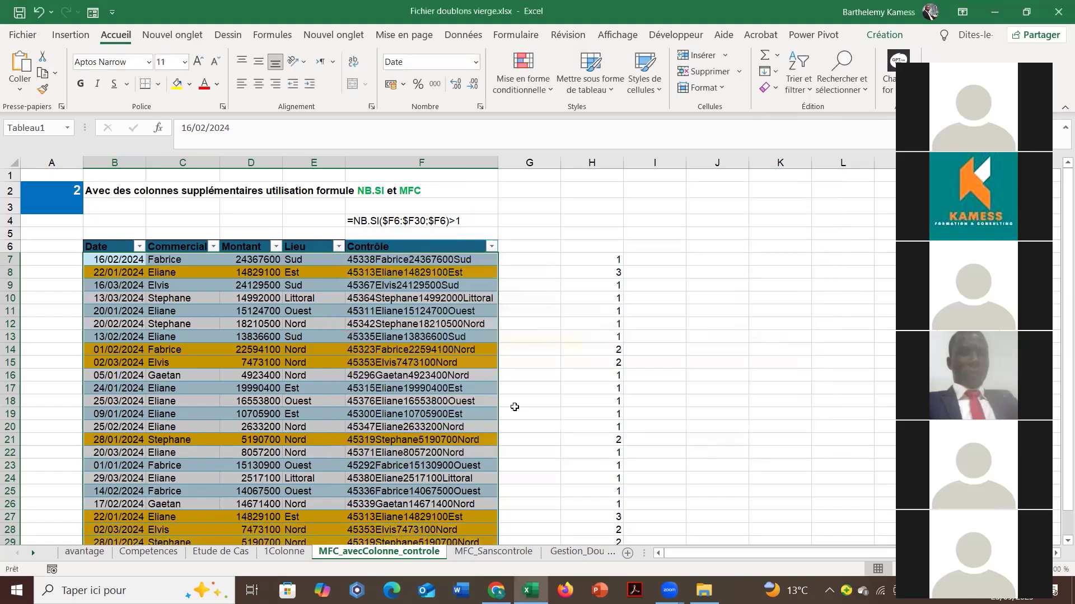
Correct the sample formula text in cell F4 to =NB.SI($F7:$F31;$F7)>1.
{"action": "left_click", "coordinate": [405, 223]}
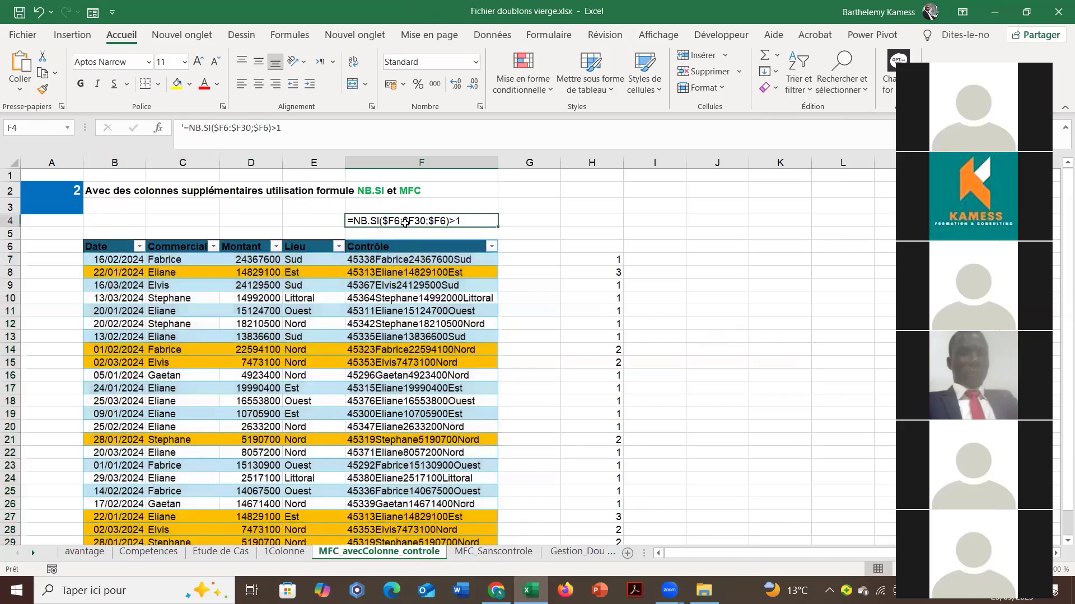
{"action": "left_click", "coordinate": [225, 128]}
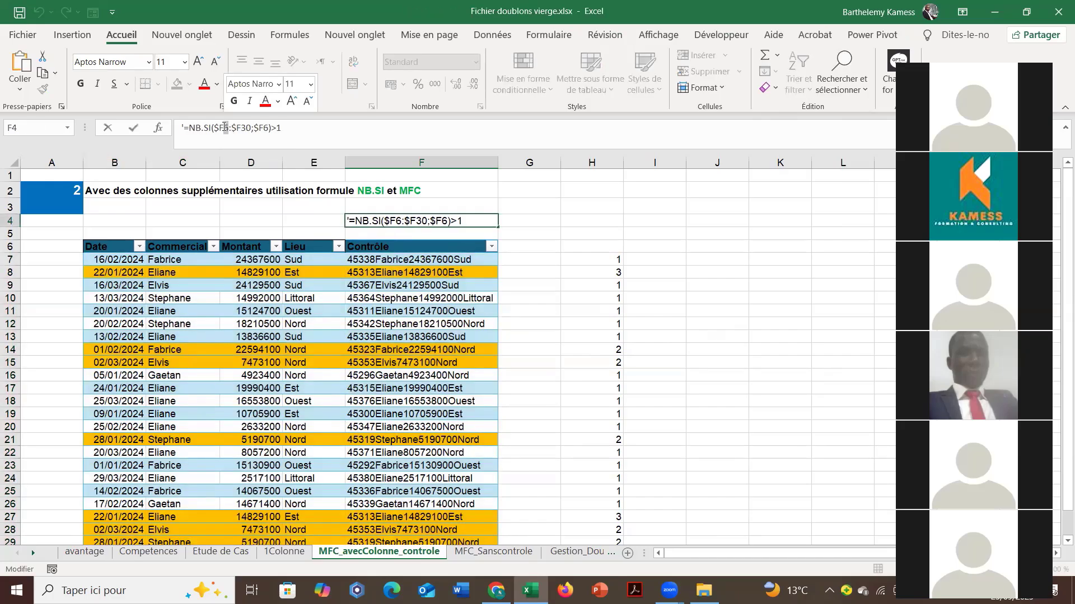
{"action": "type", "text": "7"}
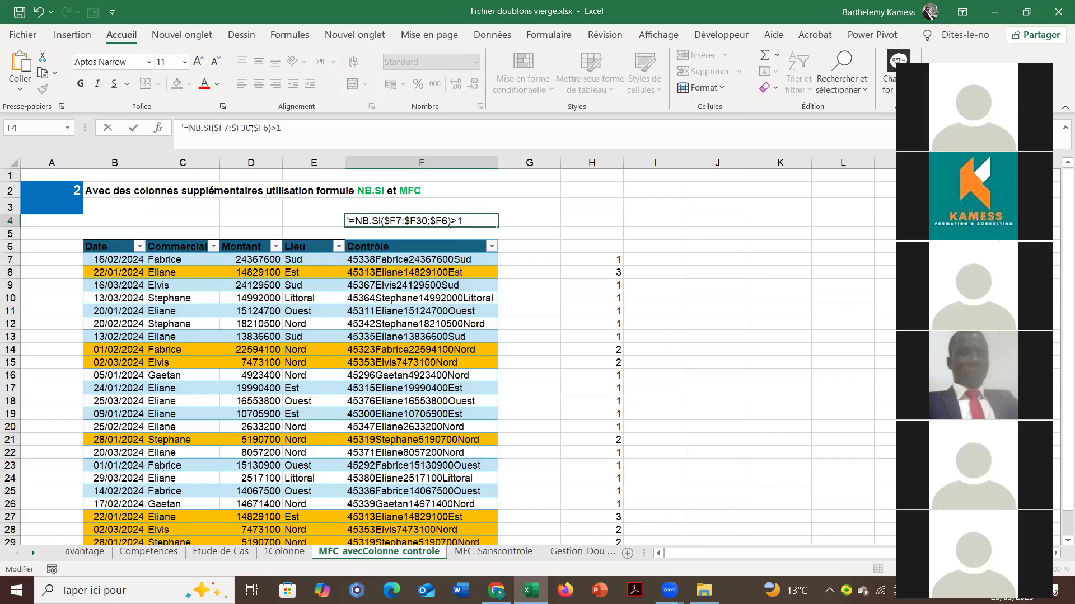
{"action": "left_click", "coordinate": [251, 129]}
{"action": "key", "text": "BackSpace"}
{"action": "type", "text": "1"}
{"action": "scroll", "coordinate": [239, 231], "scroll_direction": "down", "scroll_amount": 4}
{"action": "scroll", "coordinate": [239, 231], "scroll_direction": "up", "scroll_amount": 4}
{"action": "left_click_drag", "start_coordinate": [442, 221], "coordinate": [447, 222]}
{"action": "type", "text": "7"}
{"action": "left_click", "coordinate": [538, 271]}
Review the counting formula in H7, the Contrôle formula in F9 and the table's highlighted rows, glancing at the MFC_Sanscontrole sheet.
{"action": "left_click", "coordinate": [582, 261]}
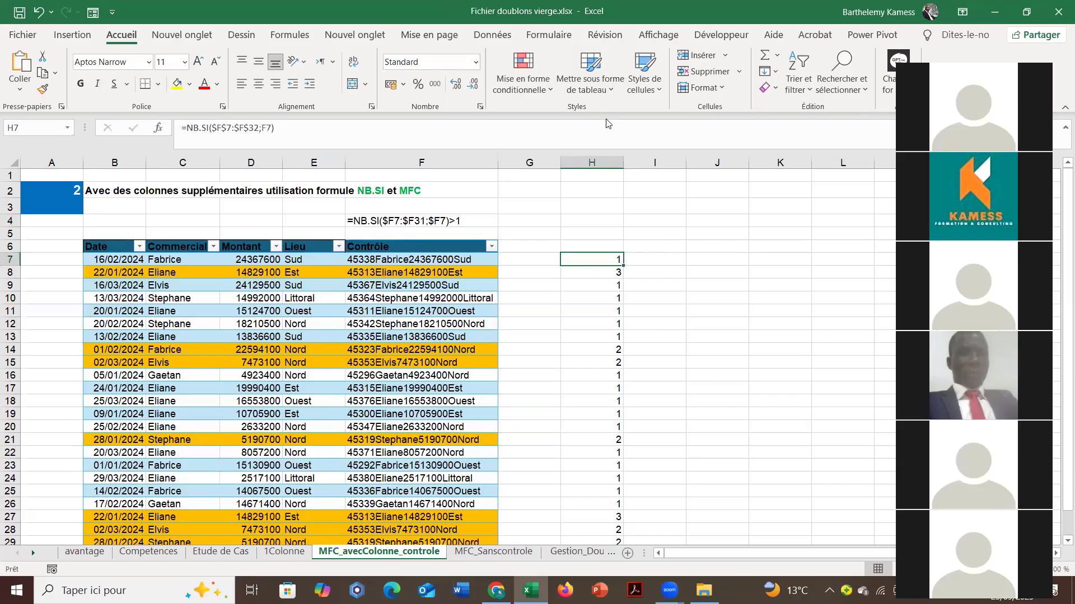
{"action": "left_click", "coordinate": [422, 287]}
{"action": "scroll", "coordinate": [421, 288], "scroll_direction": "down", "scroll_amount": 6}
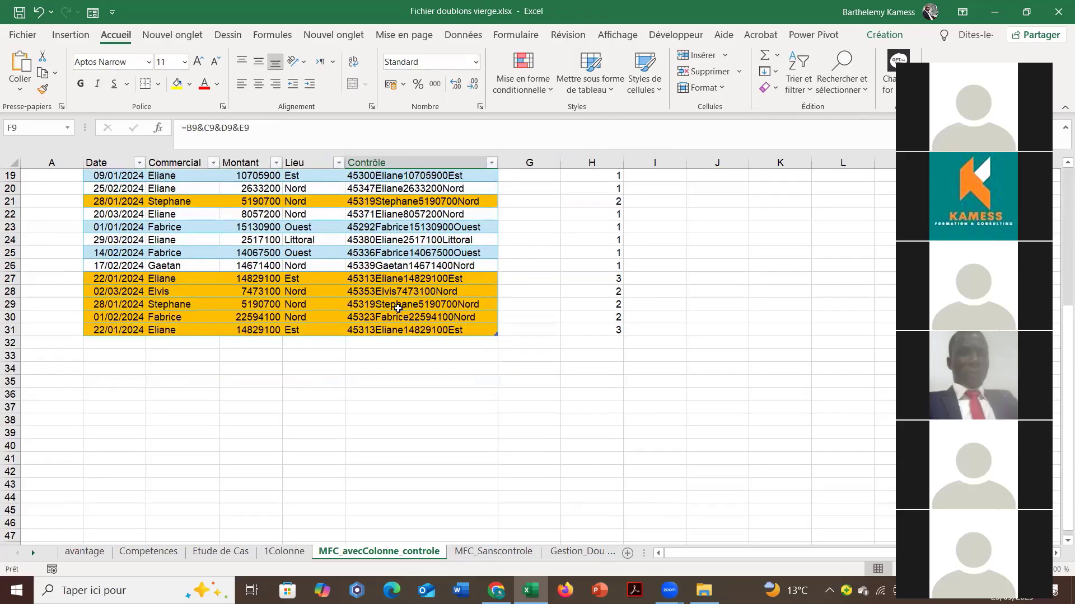
{"action": "left_click", "coordinate": [463, 554]}
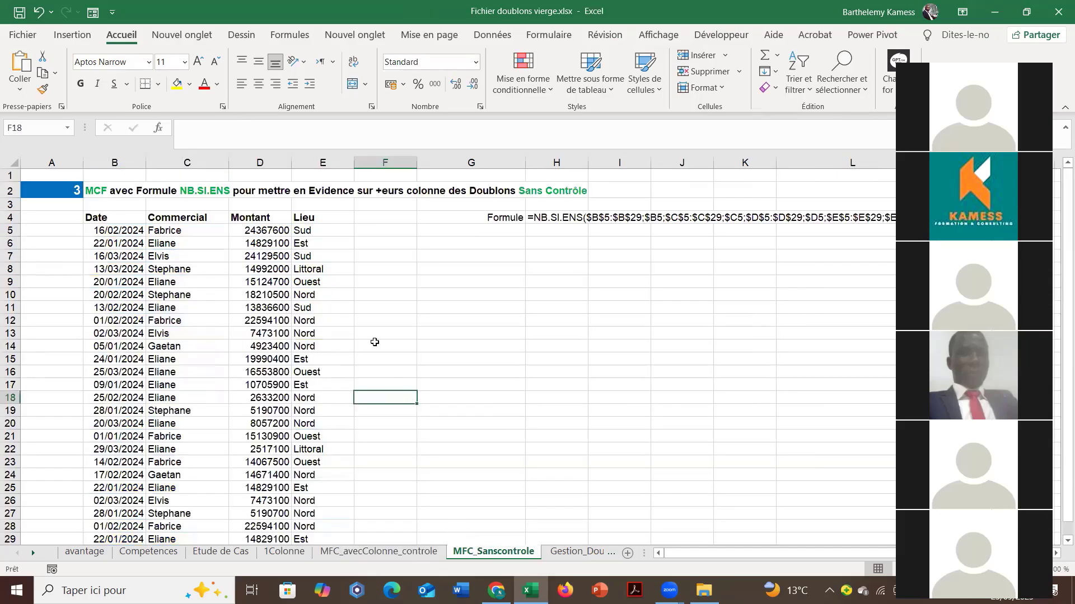
{"action": "left_click", "coordinate": [407, 554]}
{"action": "scroll", "coordinate": [446, 309], "scroll_direction": "up", "scroll_amount": 6}
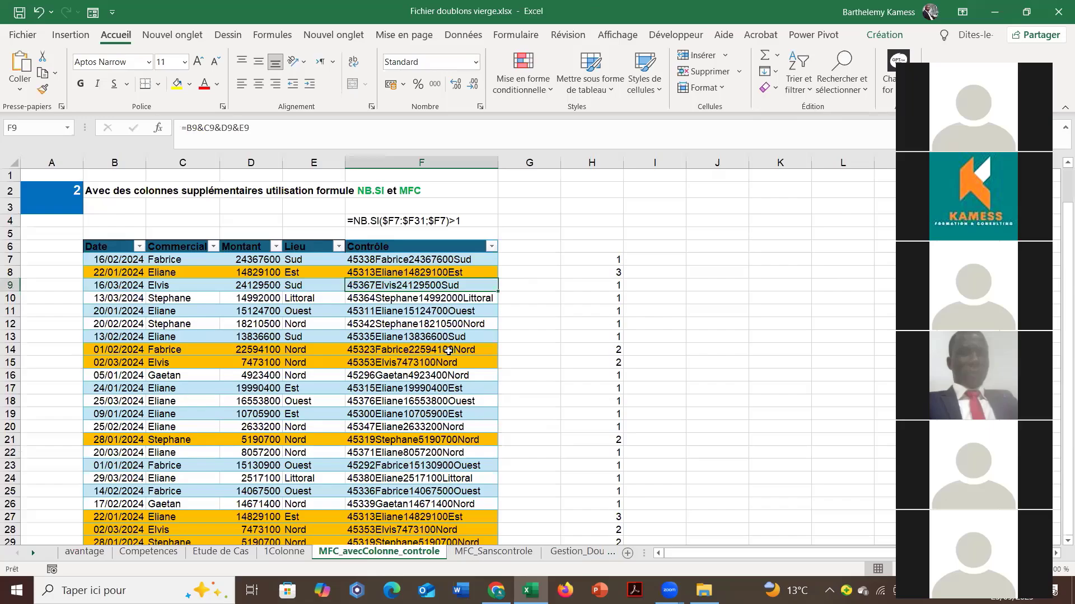
{"action": "left_click", "coordinate": [419, 247]}
Go to the MFC_Sanscontrole sheet and examine the NB.SI.ENS formula in H4 against the first data row's cells.
{"action": "left_click", "coordinate": [478, 553]}
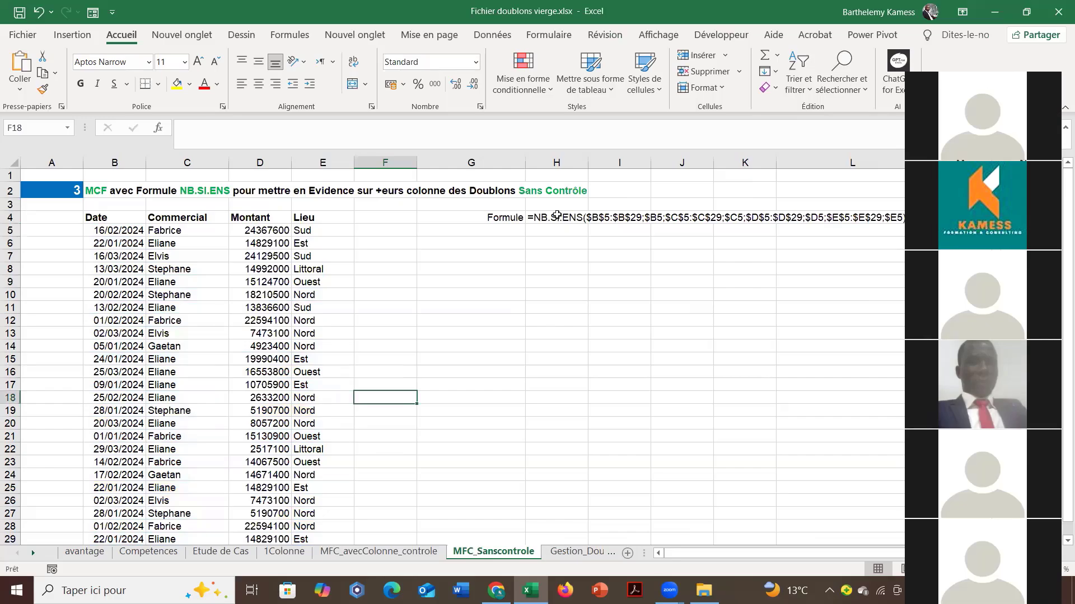
{"action": "left_click_drag", "start_coordinate": [557, 216], "coordinate": [844, 216]}
{"action": "left_click_drag", "start_coordinate": [850, 216], "coordinate": [850, 216]}
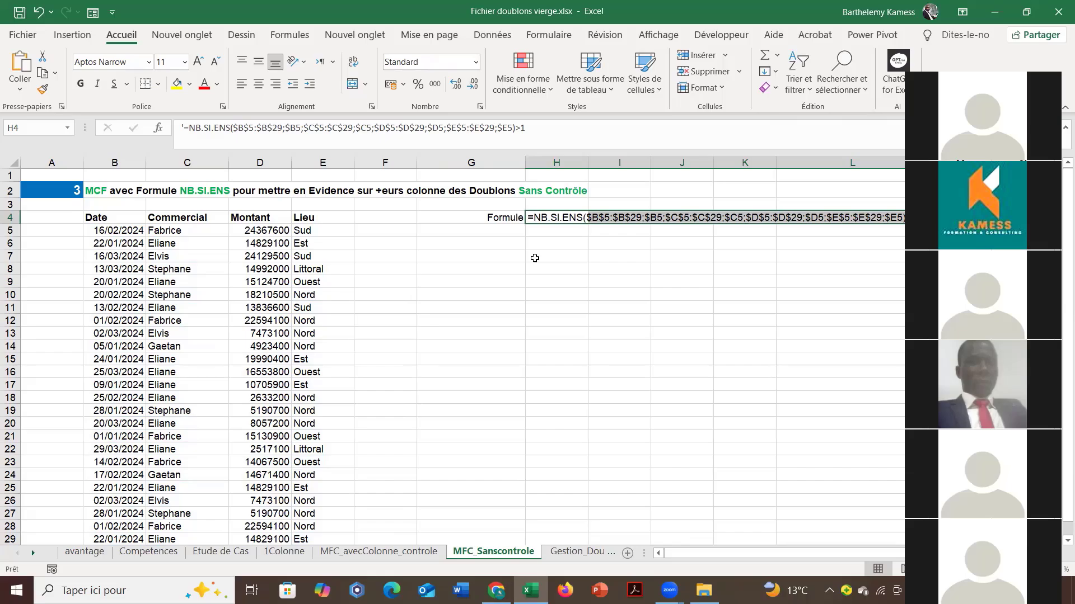
{"action": "left_click", "coordinate": [107, 231]}
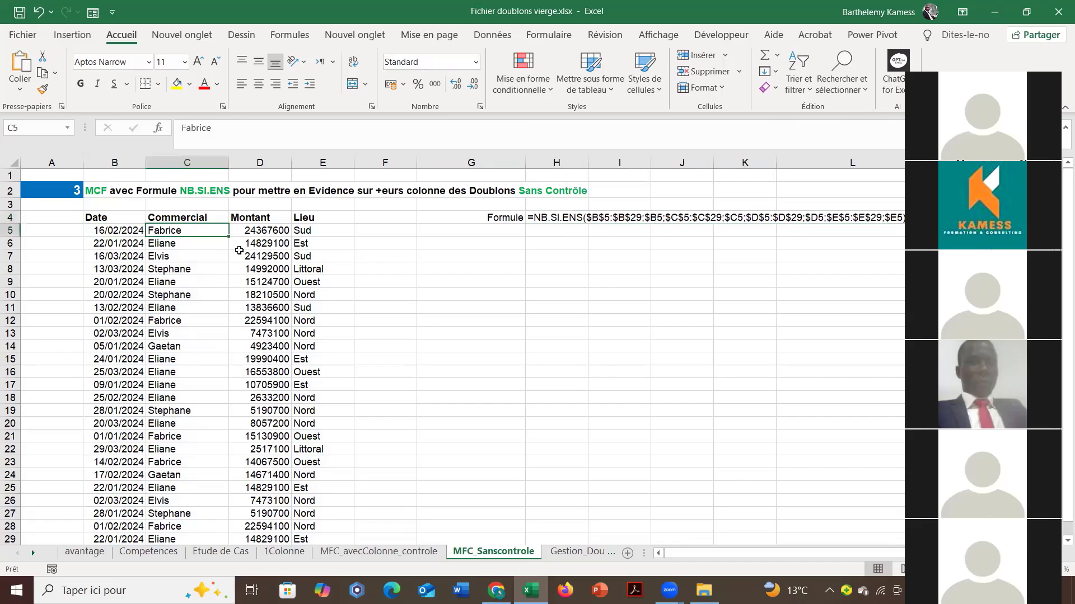
{"action": "left_click", "coordinate": [252, 232]}
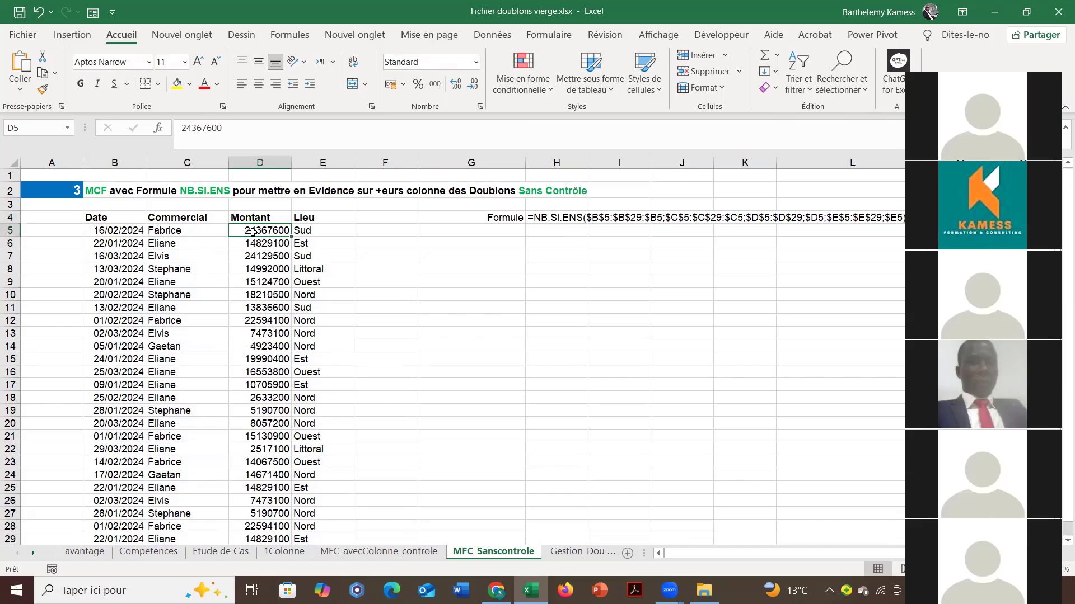
{"action": "left_click", "coordinate": [315, 234]}
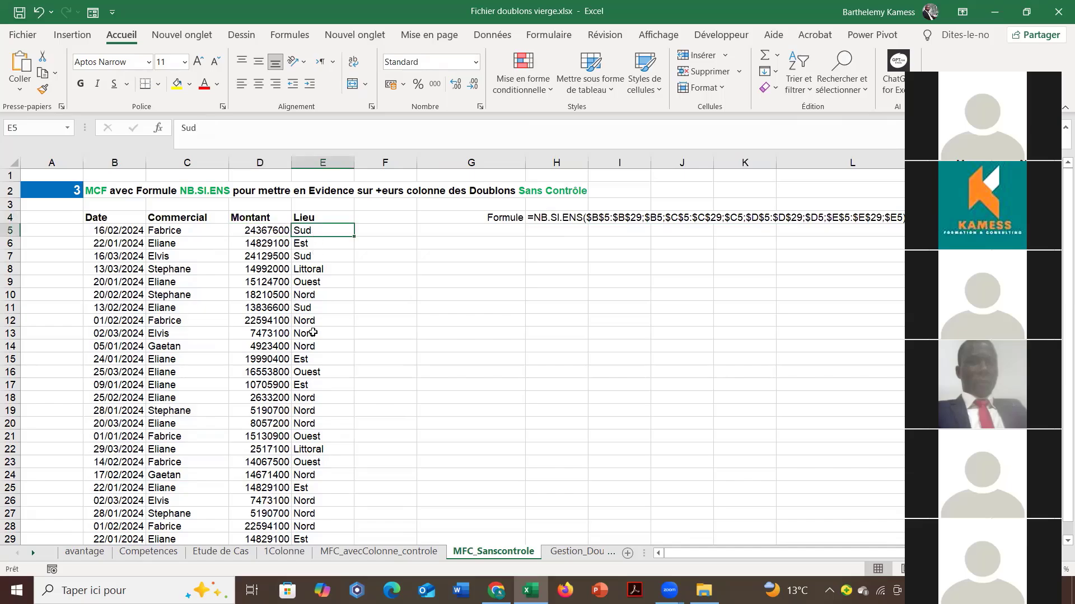
{"action": "left_click", "coordinate": [371, 230]}
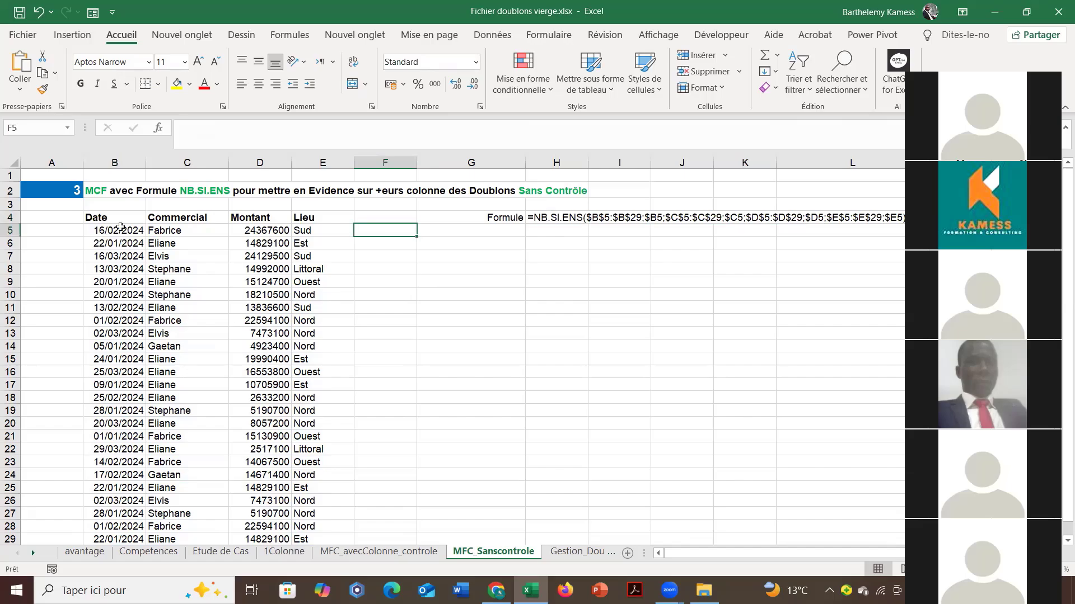
Convert the data range B4:E29 into a table with headers.
{"action": "left_click", "coordinate": [166, 256]}
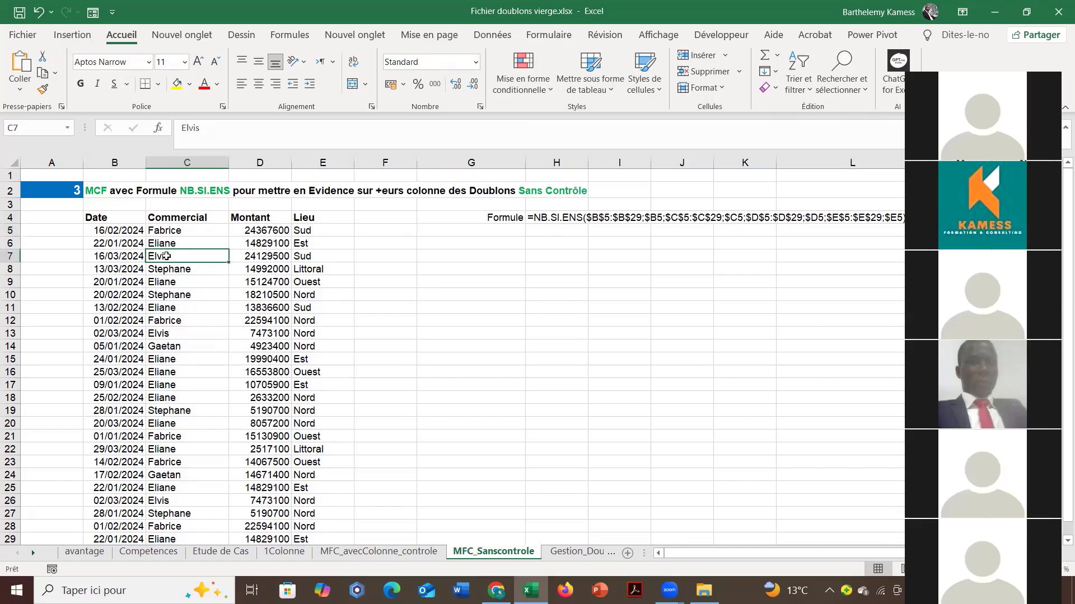
{"action": "key", "text": "ctrl+t"}
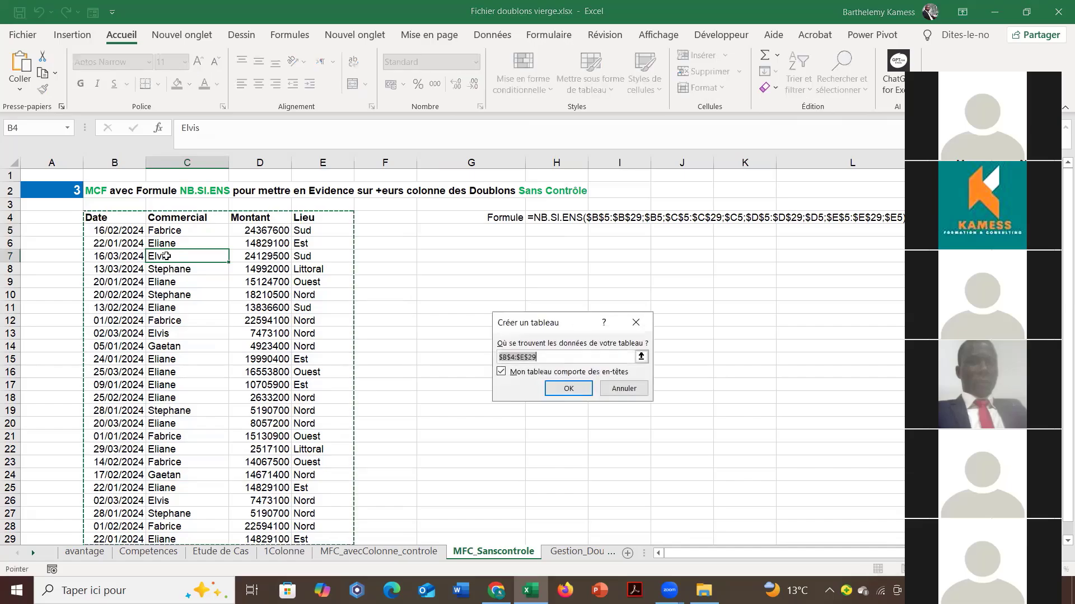
{"action": "left_click", "coordinate": [560, 389]}
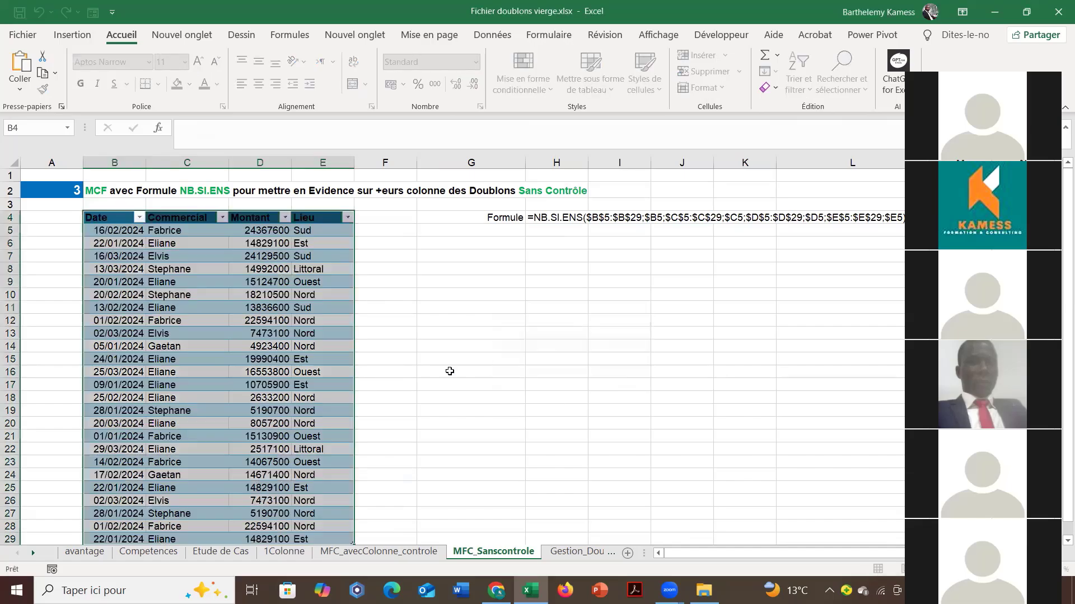
{"action": "left_click", "coordinate": [280, 279]}
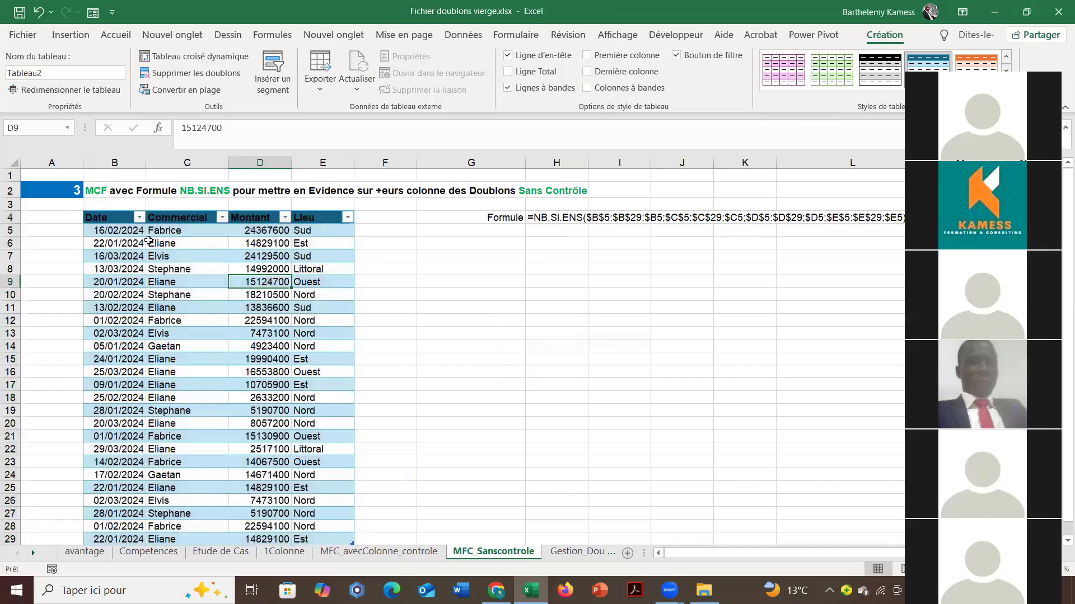
Start a new formula-based conditional formatting rule for the table data in B5:E29.
{"action": "left_click", "coordinate": [527, 221]}
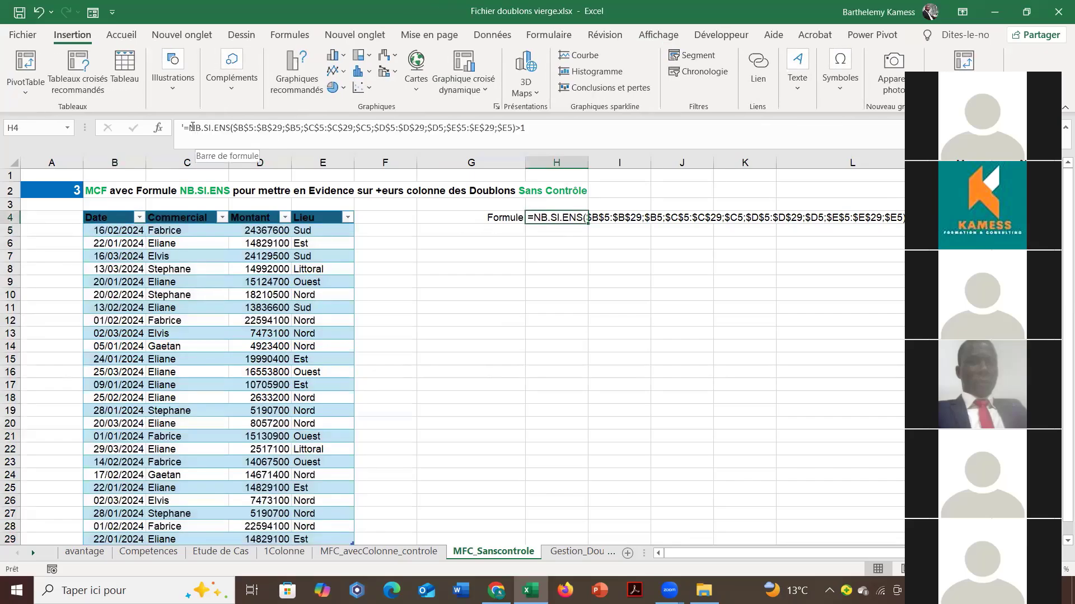
{"action": "left_click_drag", "start_coordinate": [112, 230], "coordinate": [326, 495]}
{"action": "scroll", "coordinate": [252, 336], "scroll_direction": "up", "scroll_amount": 1}
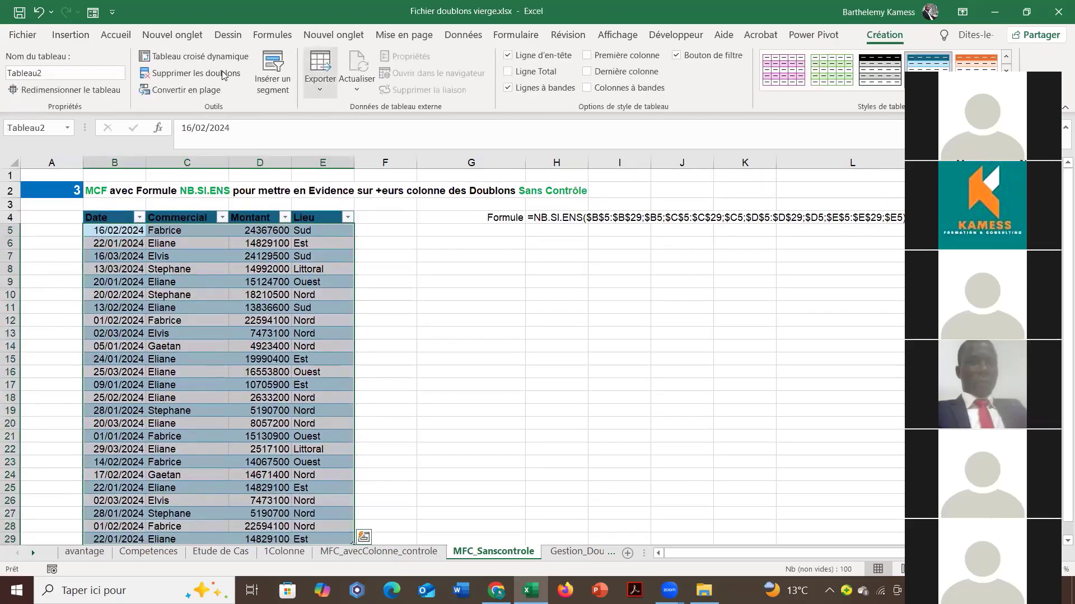
{"action": "left_click", "coordinate": [116, 34]}
{"action": "left_click", "coordinate": [523, 73]}
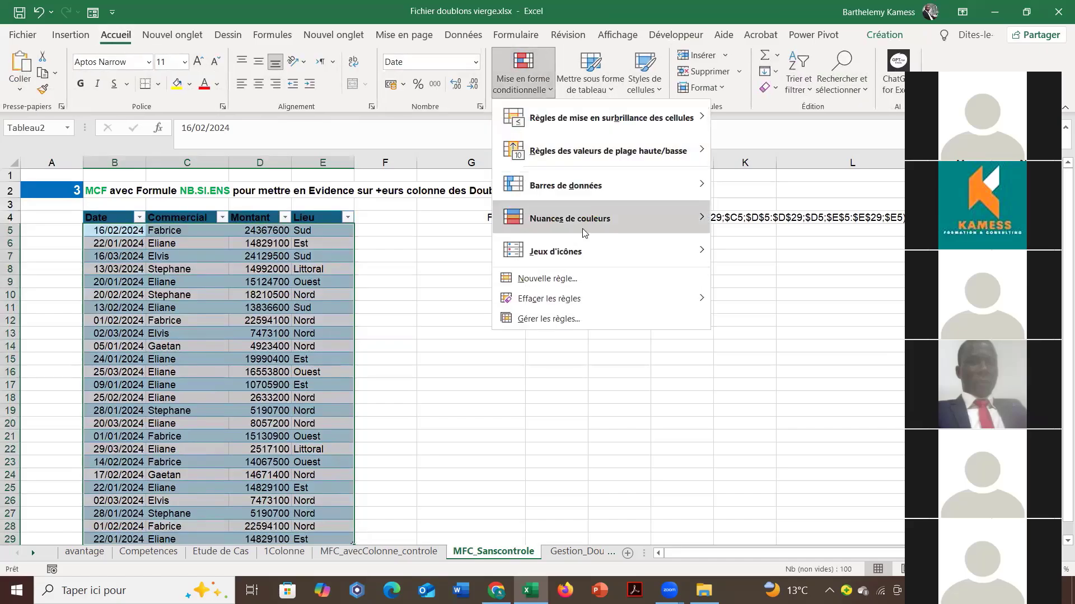
{"action": "left_click", "coordinate": [564, 279]}
{"action": "left_click", "coordinate": [536, 329]}
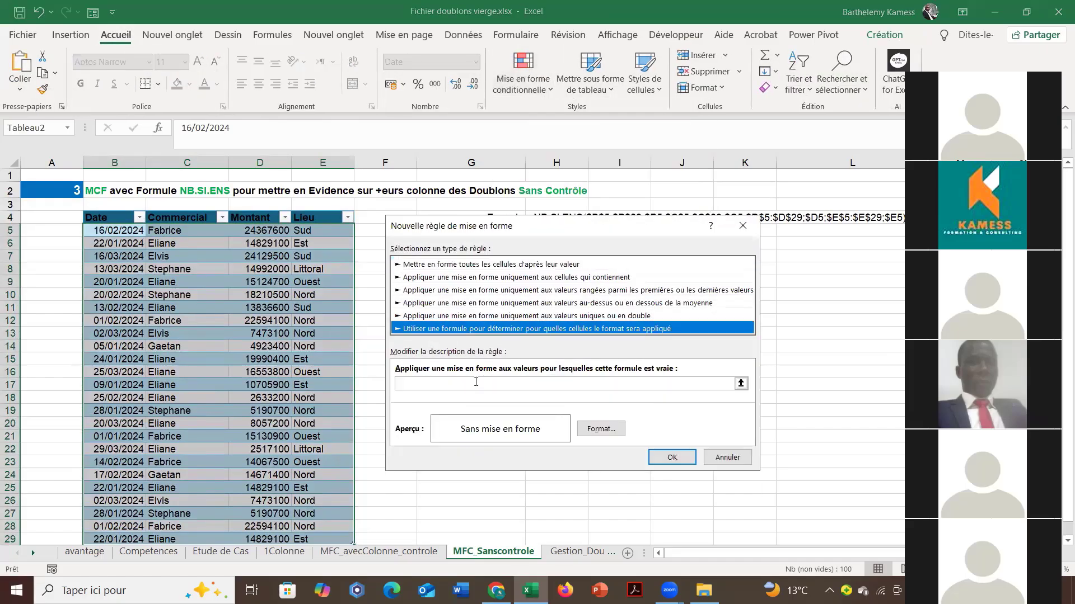
Begin the rule formula with the Date column's criterion: =NB.SI.ENS($B$5:$B$29;$B5;.
{"action": "left_click", "coordinate": [476, 384]}
{"action": "type", "text": "=NB.SI.ENS("}
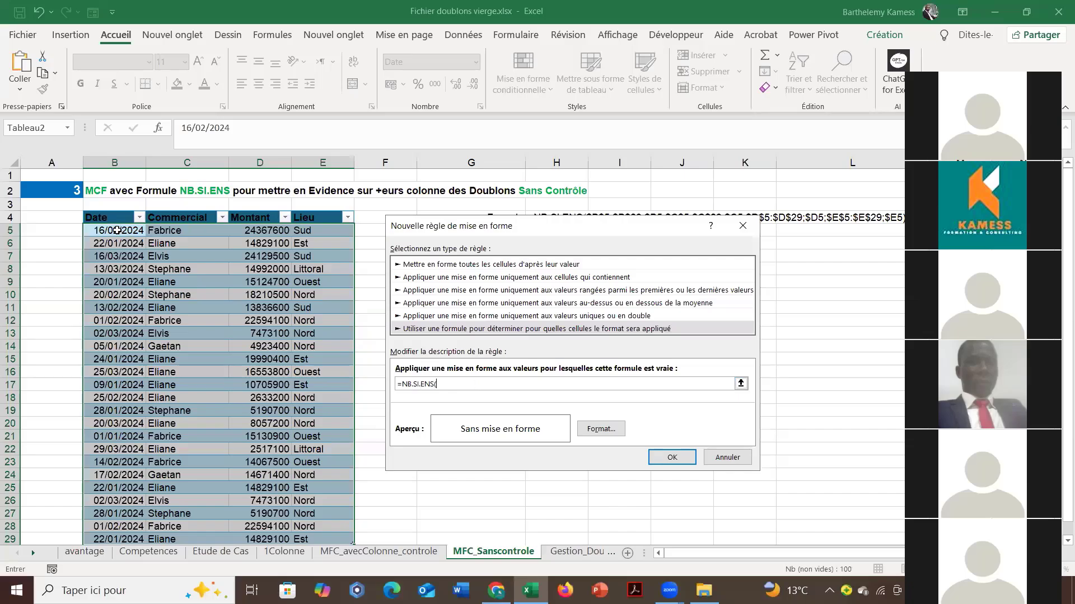
{"action": "left_click_drag", "start_coordinate": [116, 231], "coordinate": [119, 256]}
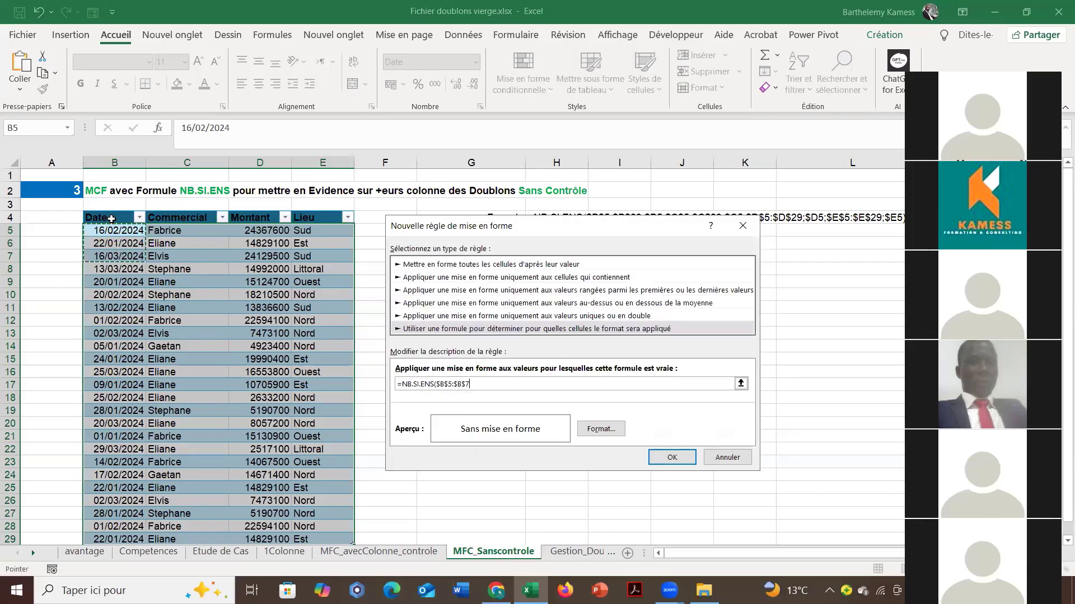
{"action": "left_click", "coordinate": [107, 211]}
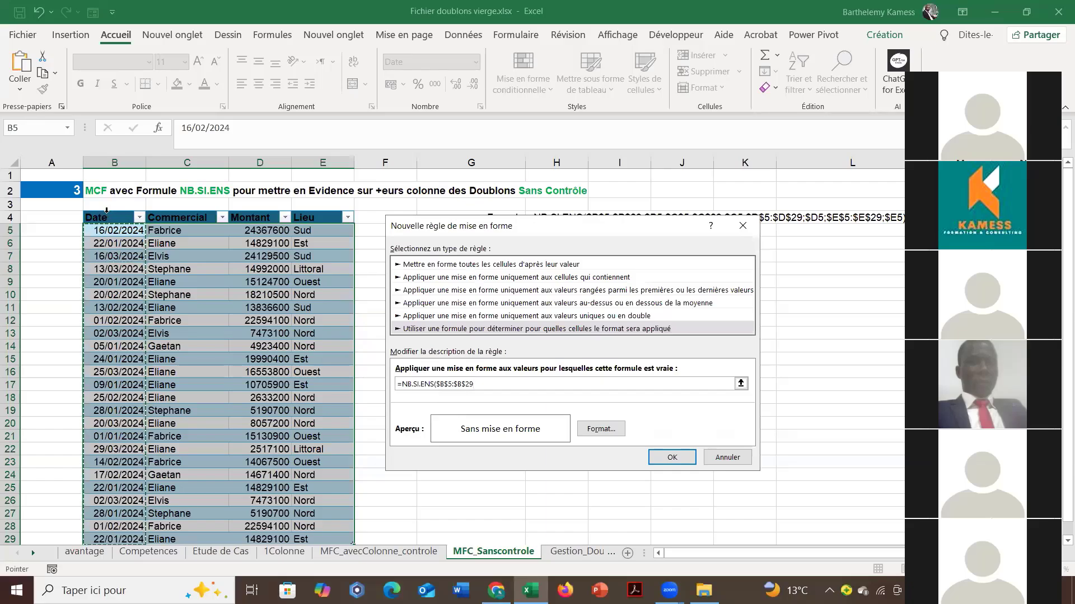
{"action": "type", "text": ";"}
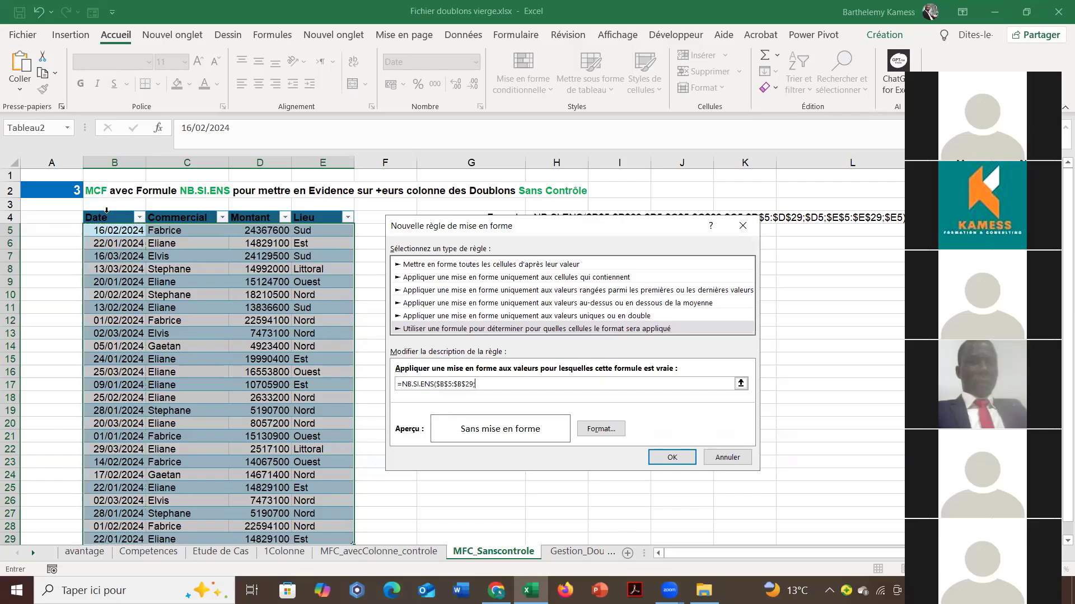
{"action": "left_click", "coordinate": [107, 230]}
{"action": "left_click", "coordinate": [488, 384]}
{"action": "key", "text": "F4"}
{"action": "key", "text": "F4"}
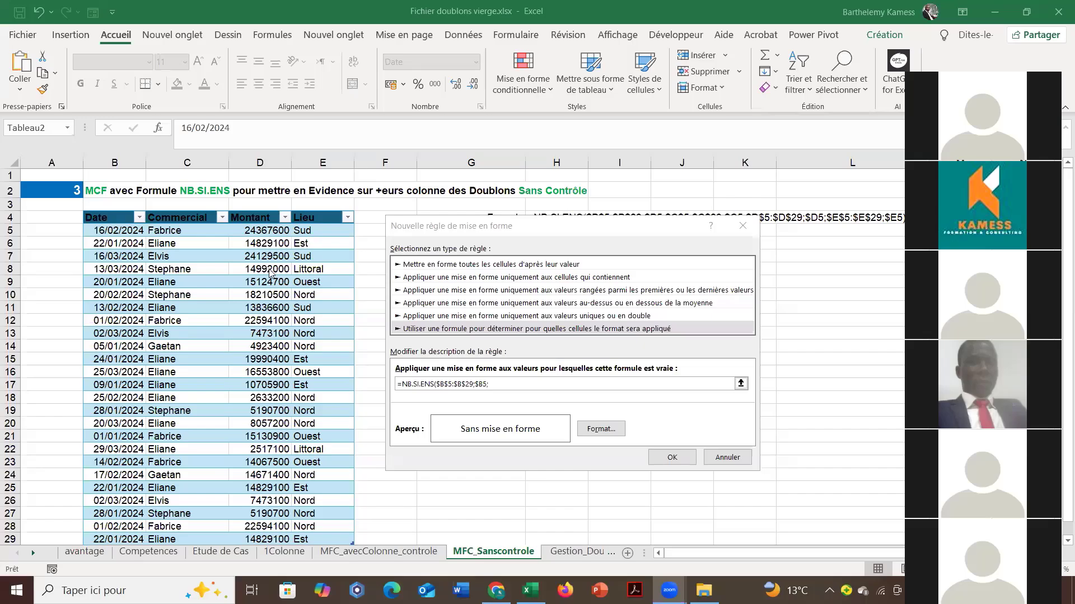
Add the Commercial column's range and criterion to the rule formula as $C$5:$C$29;$C5;.
{"action": "left_click", "coordinate": [495, 383]}
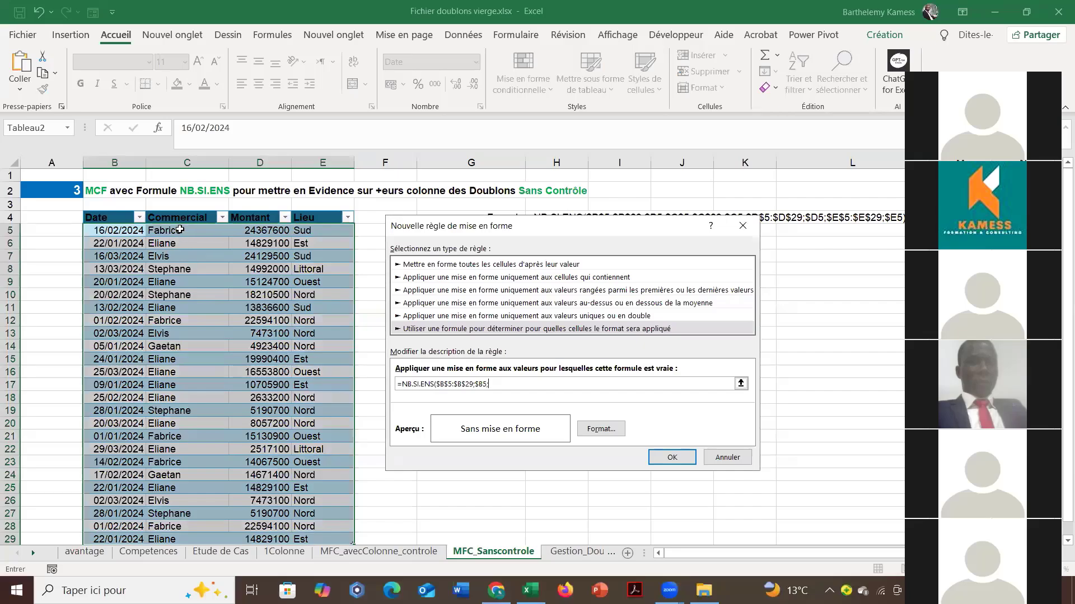
{"action": "left_click", "coordinate": [178, 210]}
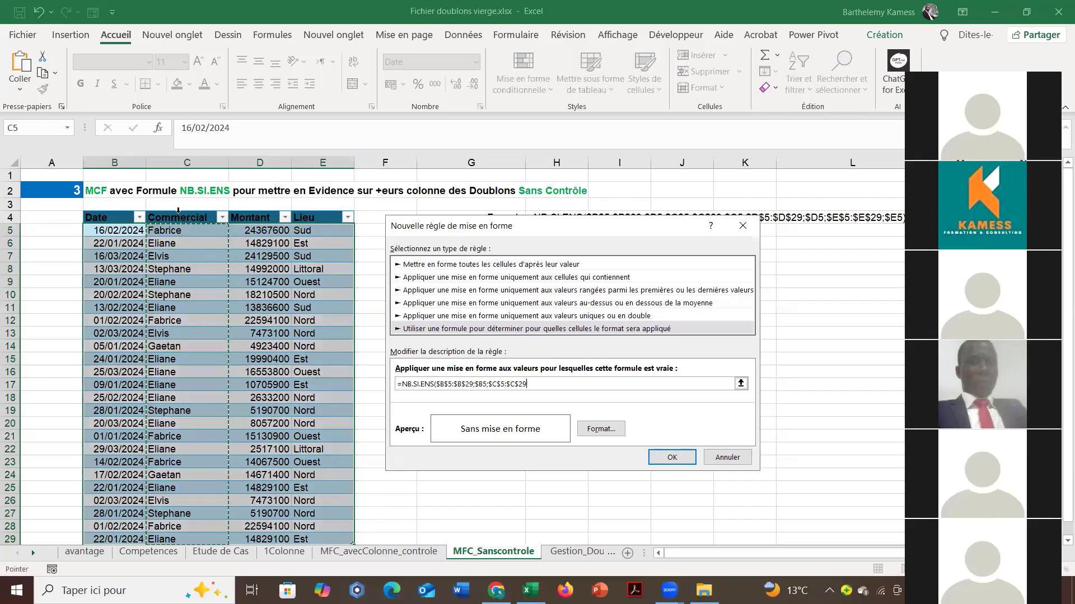
{"action": "type", "text": ";"}
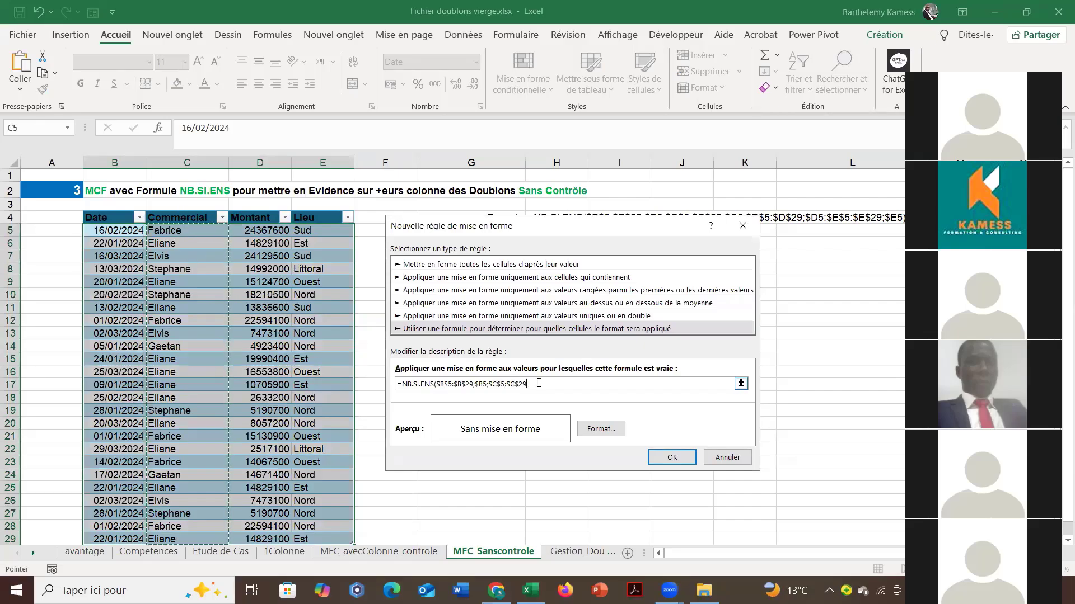
{"action": "left_click", "coordinate": [181, 231]}
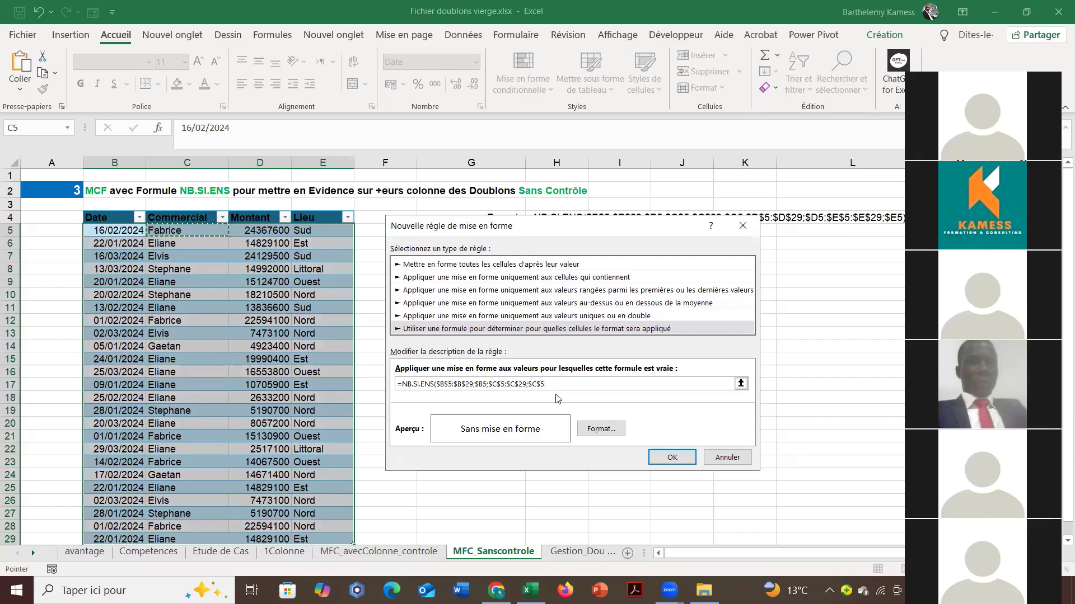
{"action": "left_click", "coordinate": [539, 383]}
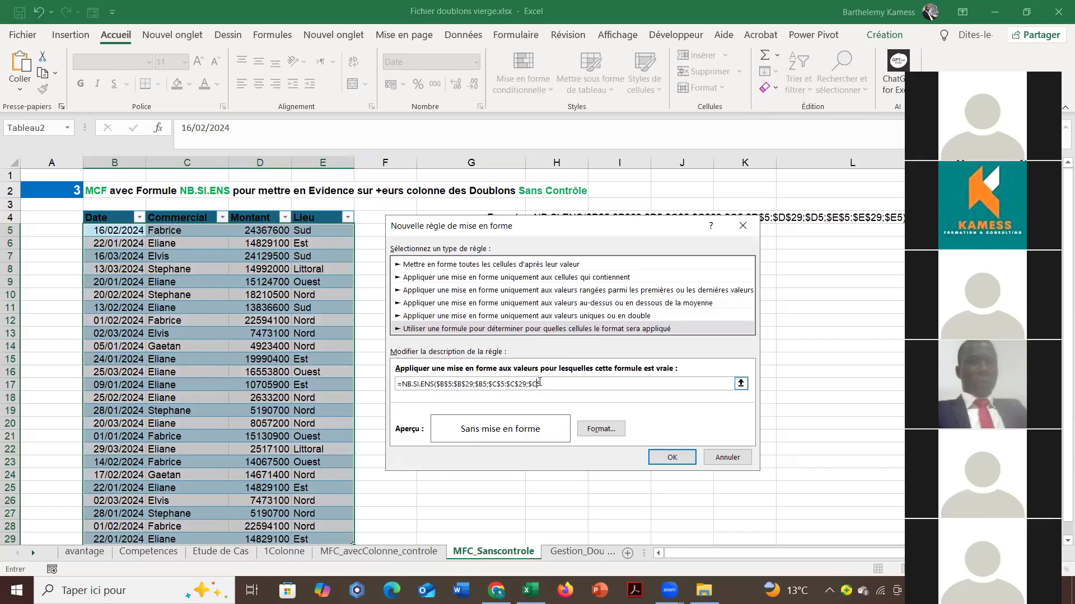
{"action": "key", "text": "BackSpace"}
Add the Montant column's range and criterion to the rule formula as $D$5:$D$29;$D5;.
{"action": "left_click", "coordinate": [260, 212]}
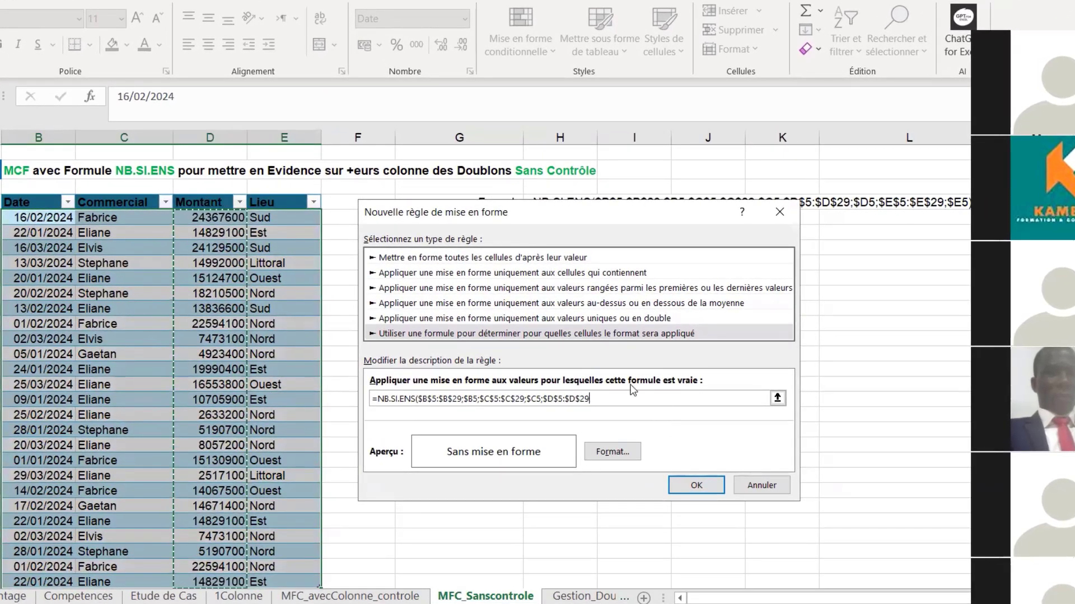
{"action": "type", "text": ";"}
{"action": "left_click", "coordinate": [223, 222]}
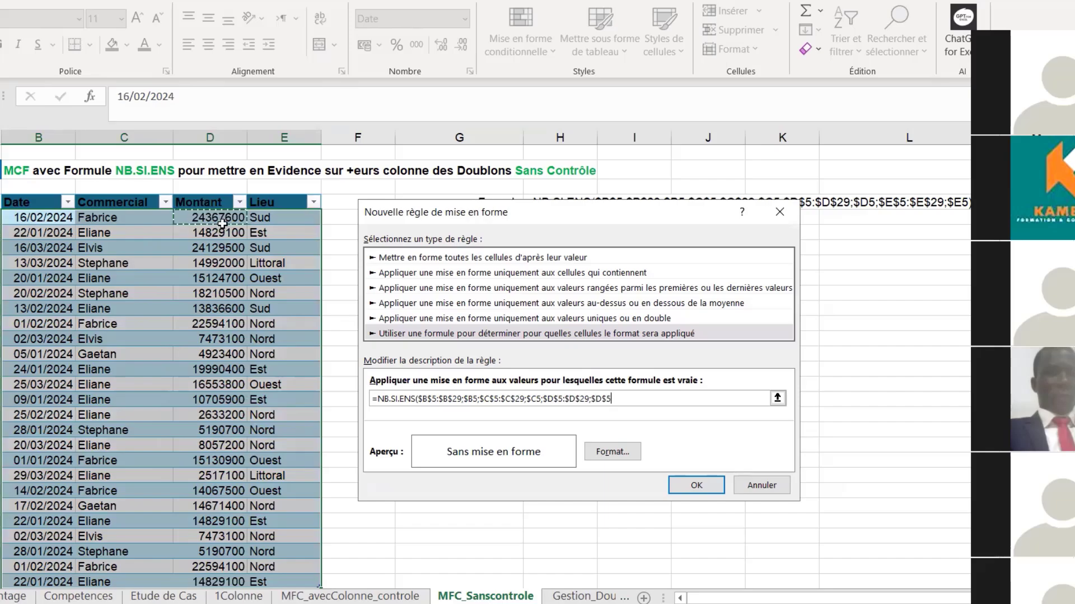
{"action": "left_click", "coordinate": [603, 399]}
{"action": "key", "text": "Delete"}
{"action": "type", "text": ";"}
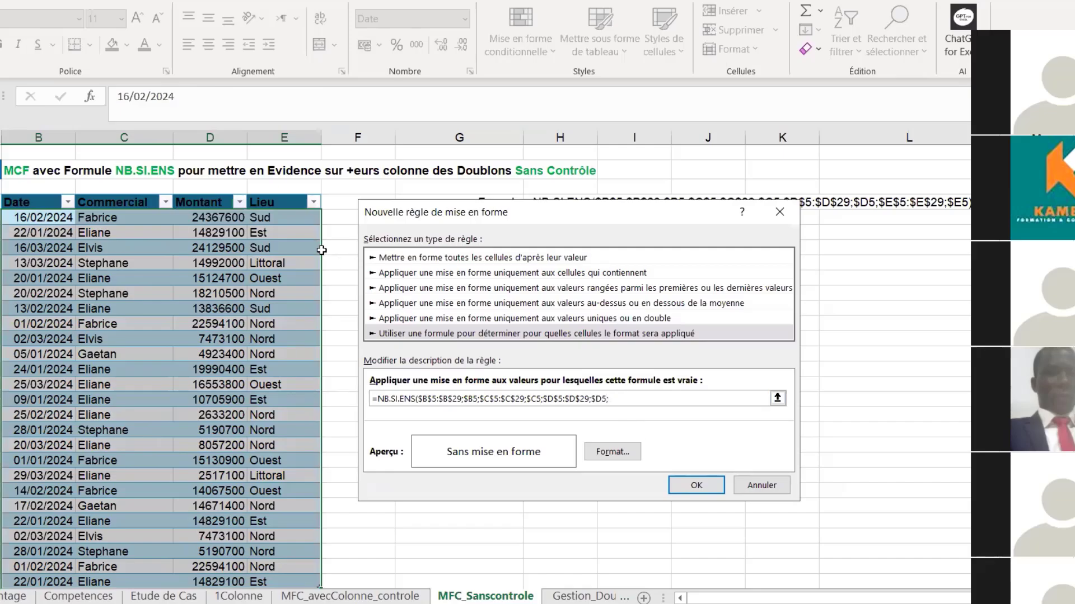
Add the Lieu column's range and criterion to the rule formula as $E$5:$E$29;$E5.
{"action": "left_click", "coordinate": [278, 200]}
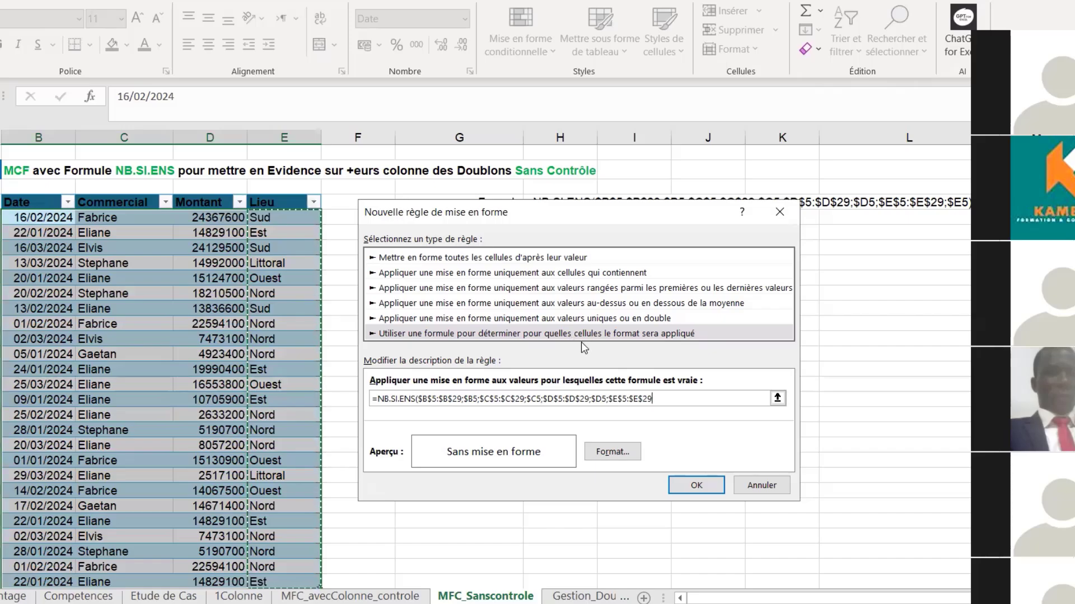
{"action": "type", "text": ";"}
{"action": "left_click", "coordinate": [290, 215]}
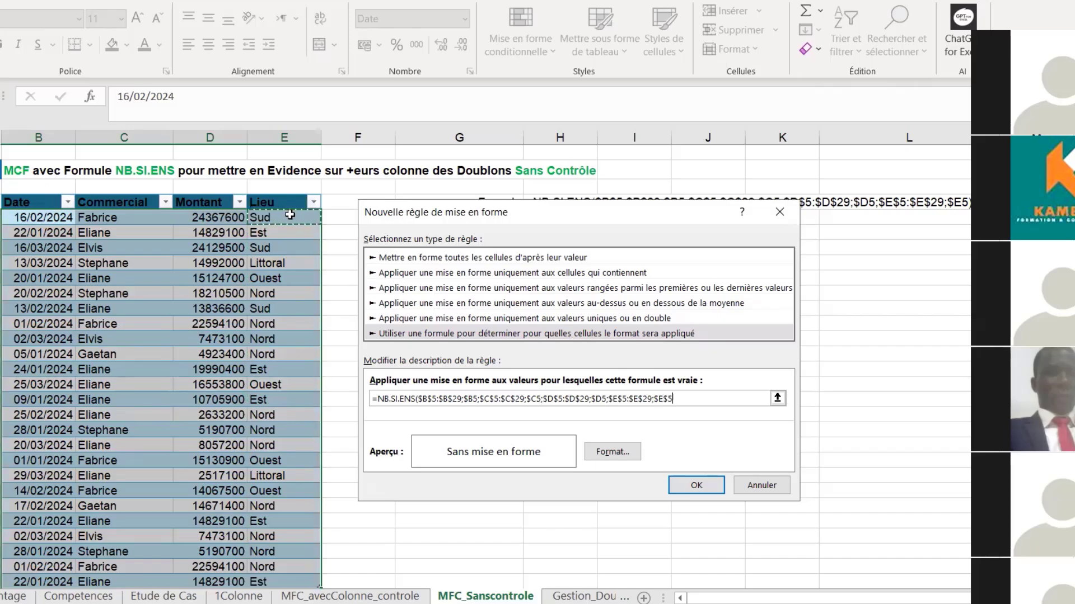
{"action": "left_click", "coordinate": [664, 399]}
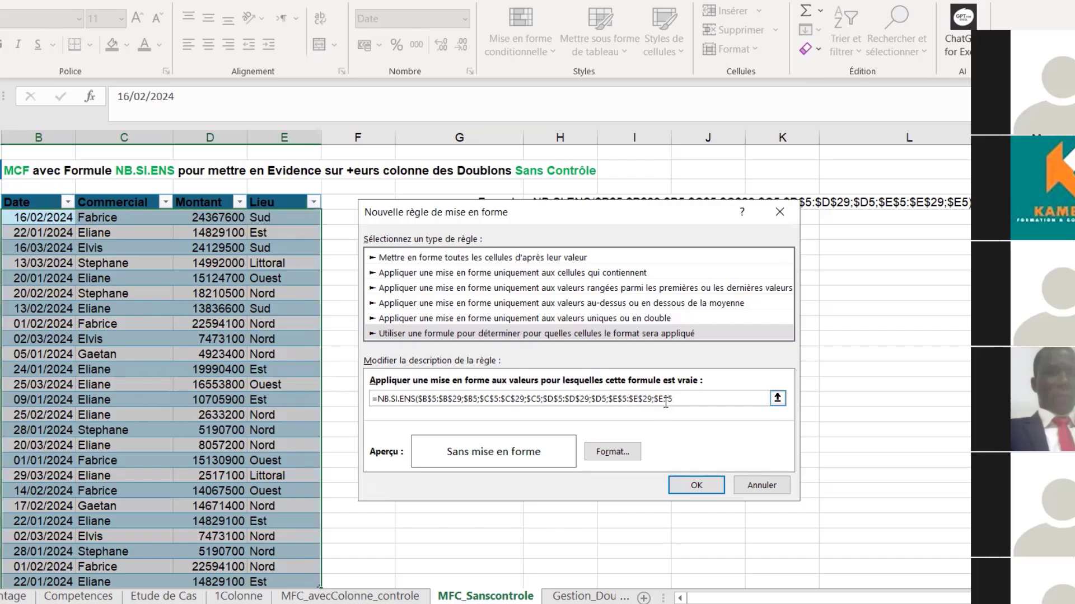
{"action": "key", "text": "BackSpace"}
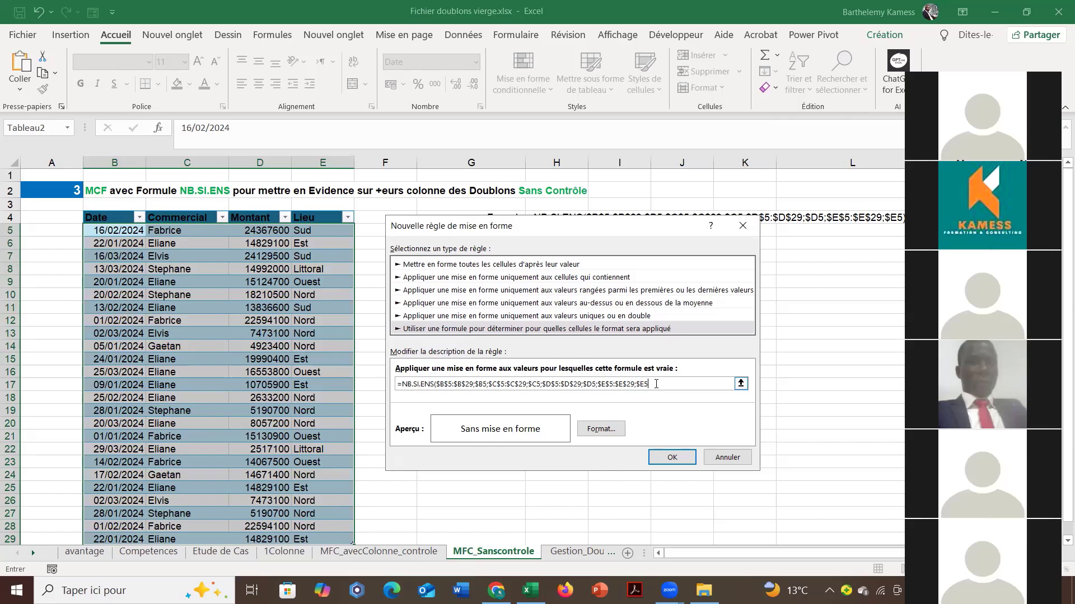
Give the NB.SI.ENS rule an orange fill and apply it to the table.
{"action": "left_click", "coordinate": [601, 428]}
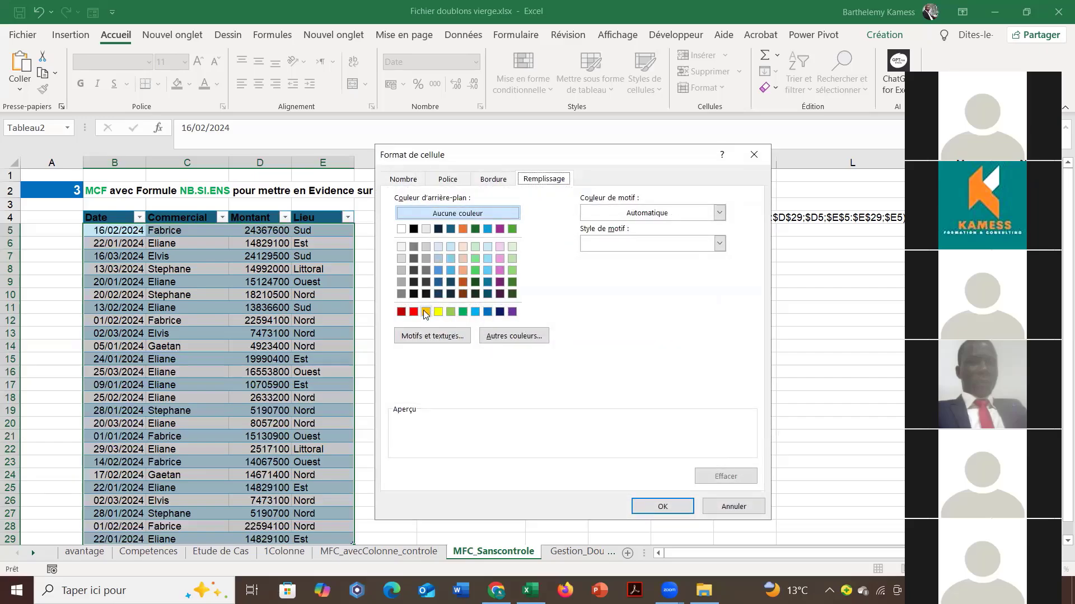
{"action": "left_click", "coordinate": [424, 312]}
{"action": "left_click", "coordinate": [661, 507]}
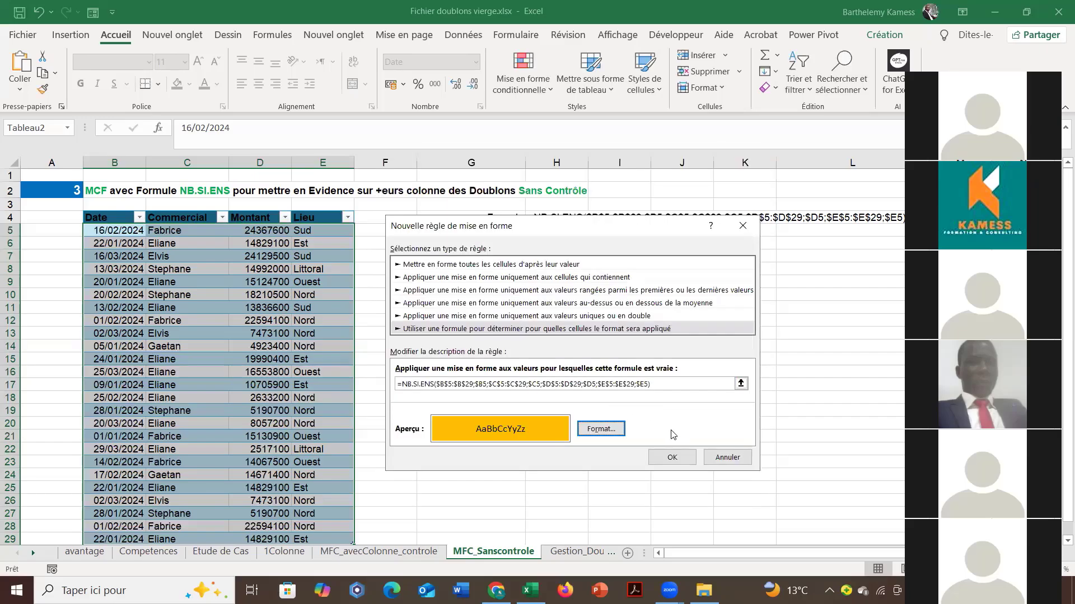
{"action": "left_click", "coordinate": [672, 458]}
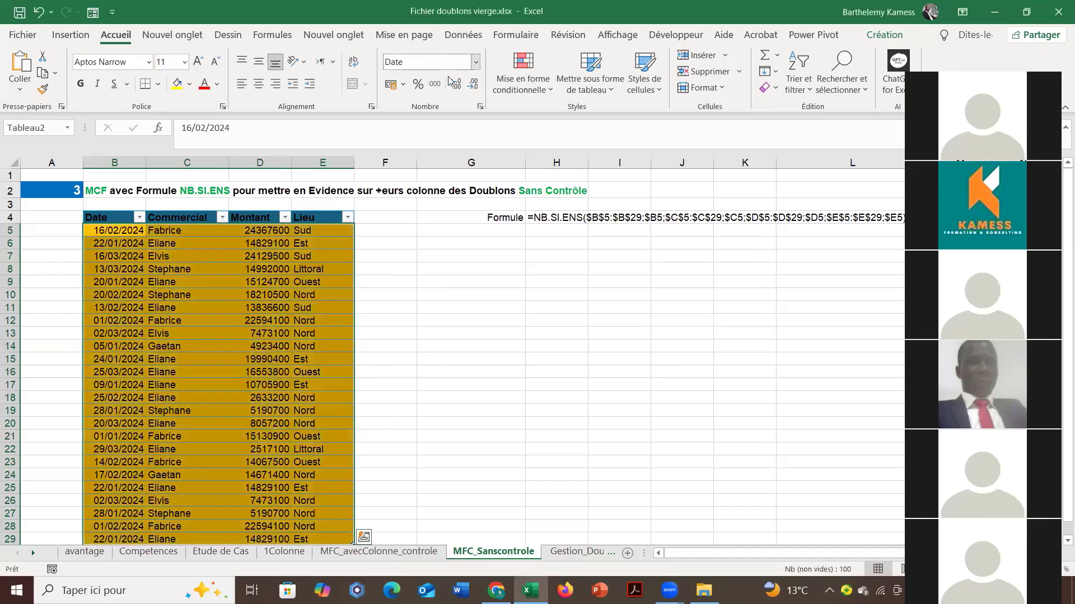
Edit the table's existing NB.SI.ENS rule and change the Lieu criterion to the column-locked reference $E5.
{"action": "left_click", "coordinate": [523, 73]}
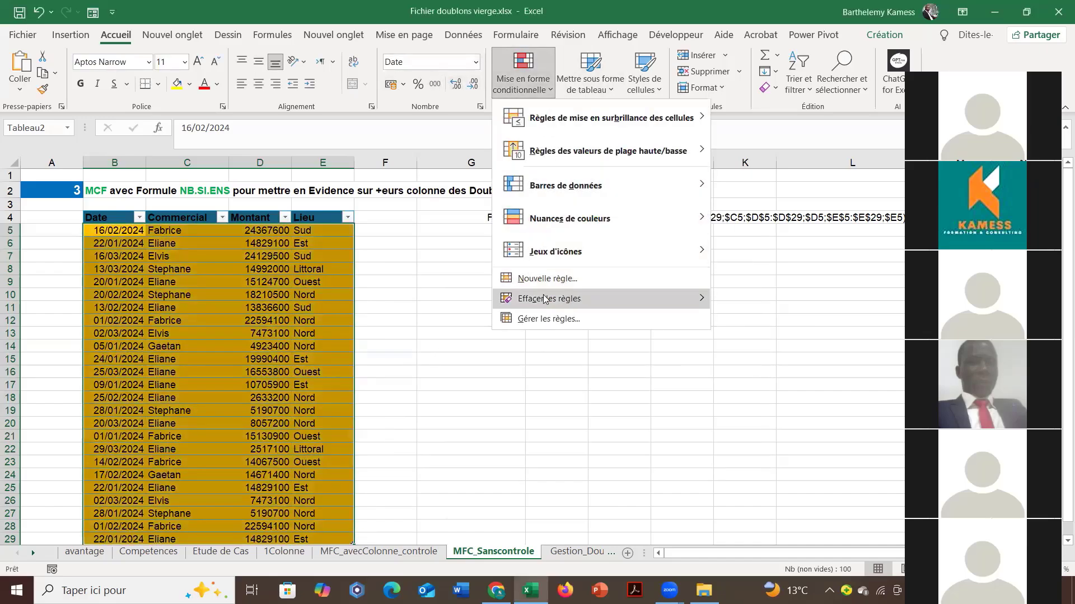
{"action": "left_click", "coordinate": [546, 318]}
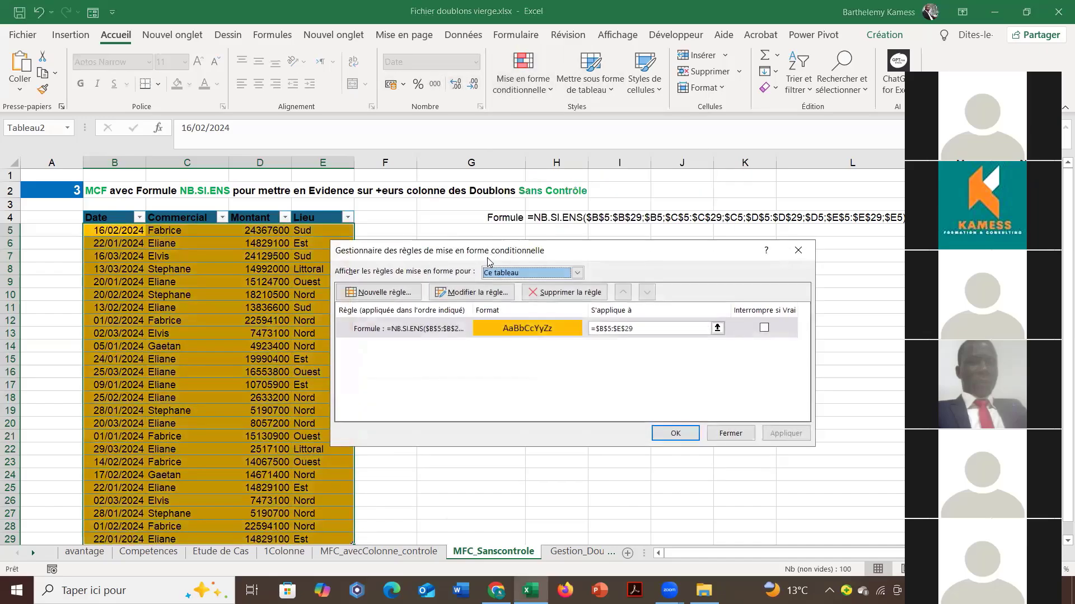
{"action": "left_click", "coordinate": [446, 328]}
{"action": "left_click", "coordinate": [471, 292]}
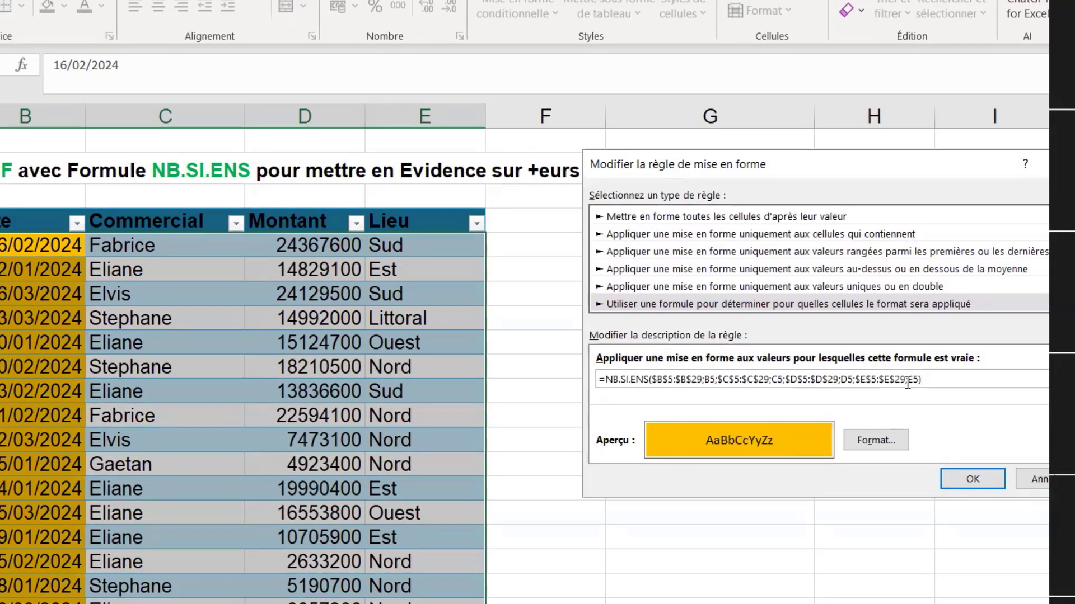
{"action": "left_click", "coordinate": [907, 381]}
{"action": "key", "text": "F4"}
{"action": "key", "text": "F4"}
{"action": "key", "text": "F4"}
Change the Montant and Commercial criteria in the rule formula to the column-locked references $D5 and $C5.
{"action": "left_click", "coordinate": [847, 380]}
{"action": "key", "text": "F4"}
{"action": "key", "text": "F4"}
{"action": "double_click", "coordinate": [777, 380]}
{"action": "key", "text": "F4"}
{"action": "key", "text": "F4"}
{"action": "key", "text": "F4"}
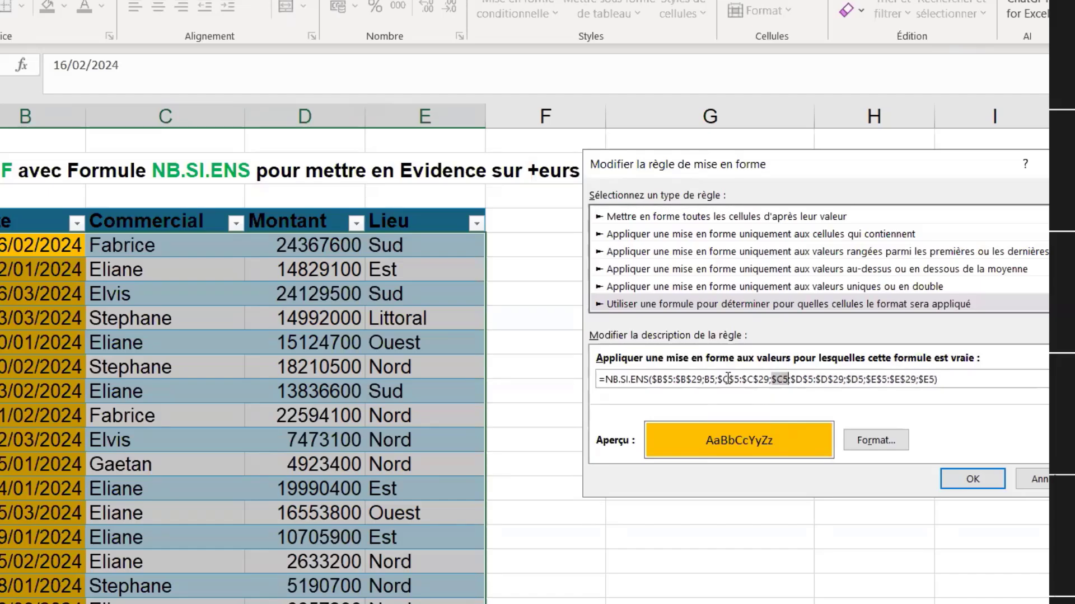
Change the Date criterion in the rule formula to $B5 and save the edited rule.
{"action": "left_click", "coordinate": [705, 380]}
{"action": "double_click", "coordinate": [705, 380]}
{"action": "key", "text": "F4"}
{"action": "key", "text": "F4"}
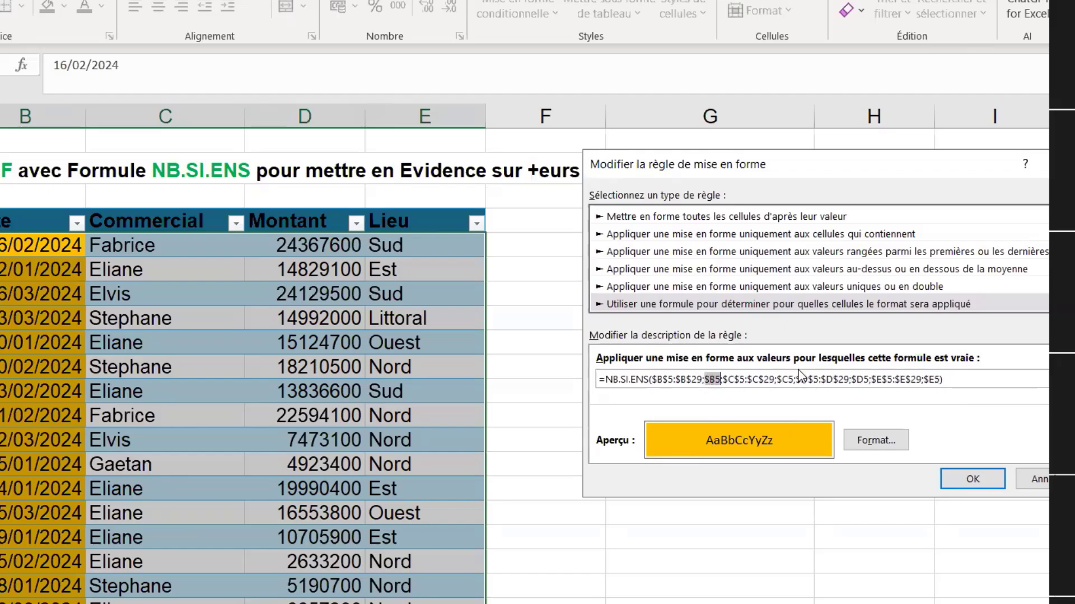
{"action": "left_click", "coordinate": [954, 382]}
{"action": "left_click", "coordinate": [948, 474]}
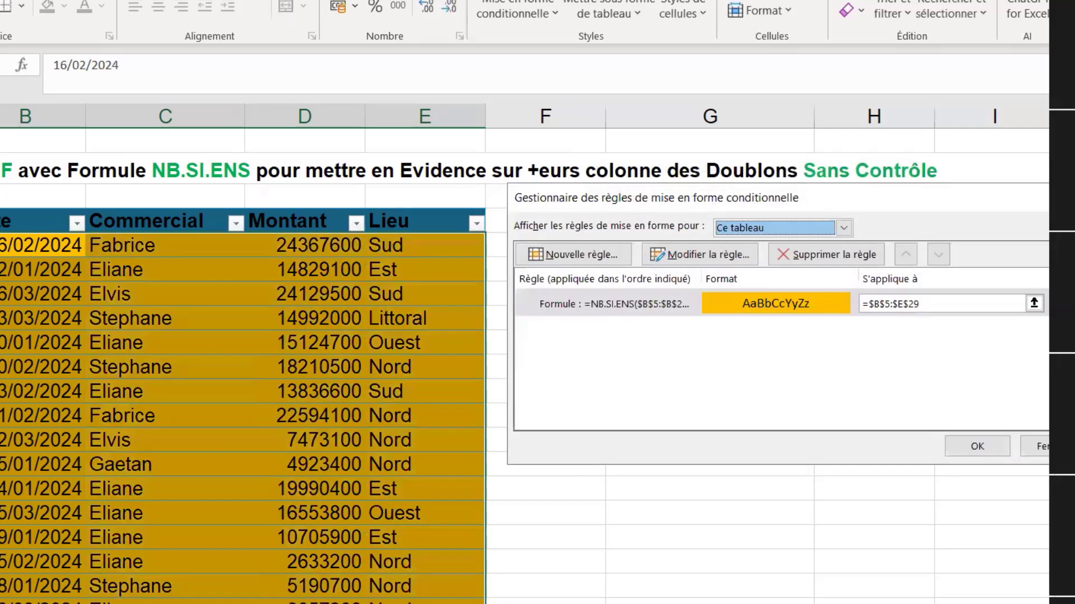
{"action": "left_click", "coordinate": [979, 452]}
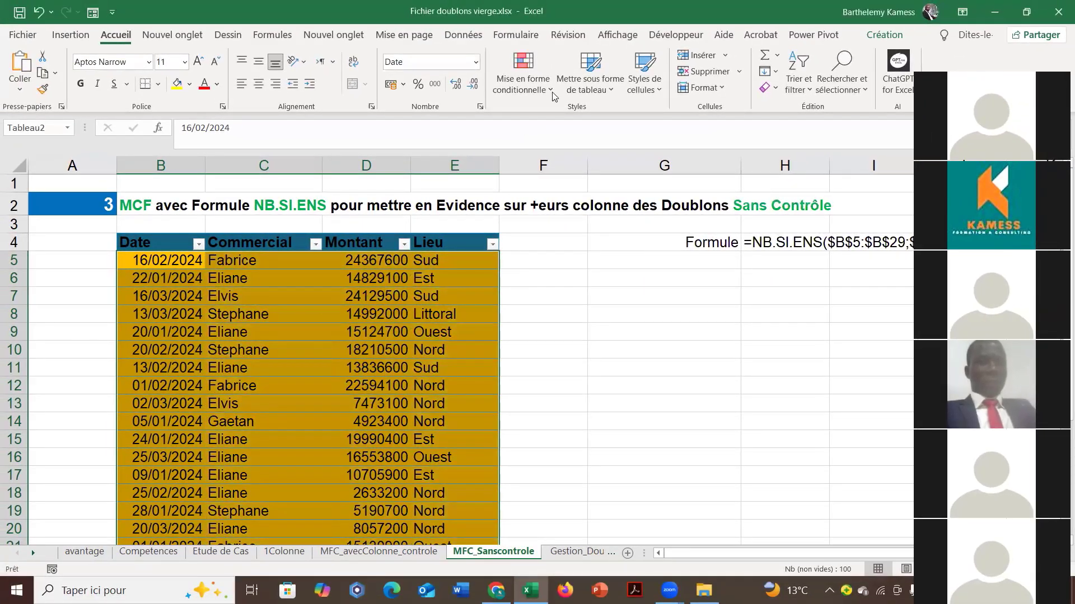
Edit the table's NB.SI.ENS rule, add >1 at the end of its formula and apply the updated rule.
{"action": "left_click", "coordinate": [552, 94]}
{"action": "left_click", "coordinate": [560, 317]}
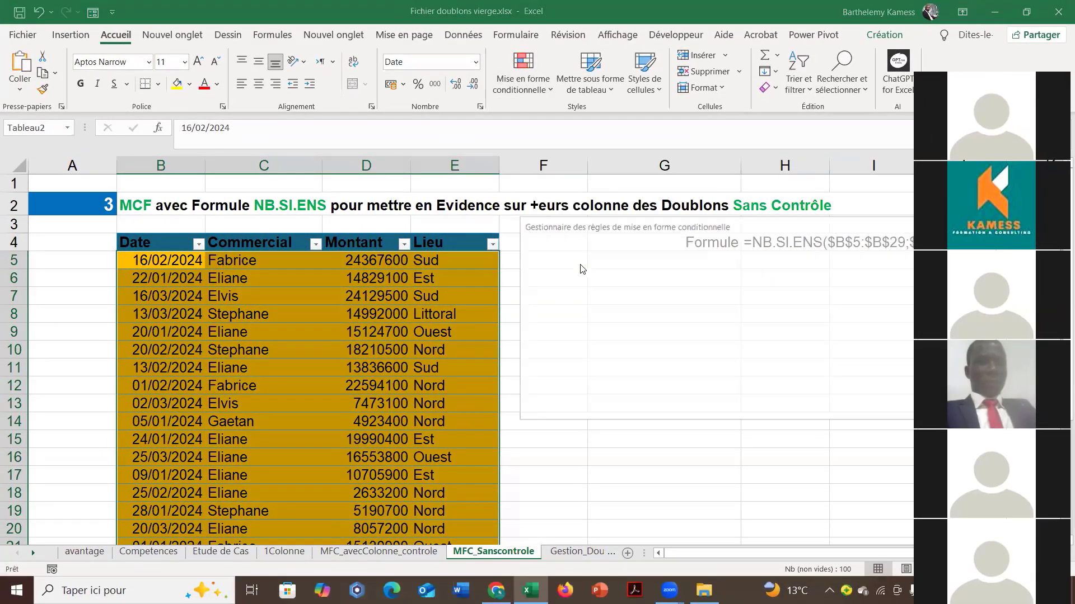
{"action": "left_click", "coordinate": [592, 303]}
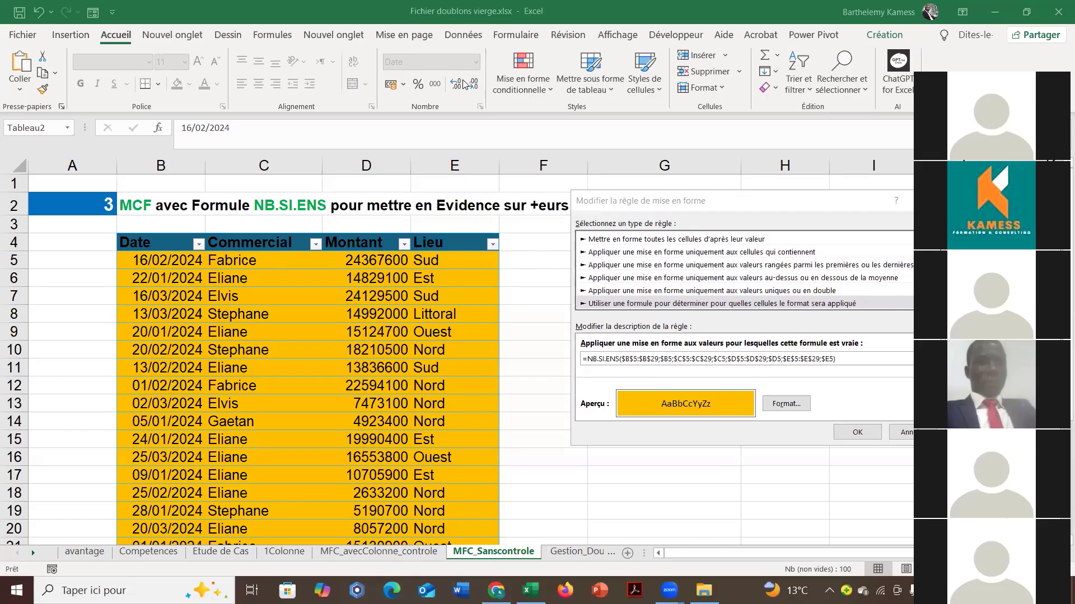
{"action": "left_click", "coordinate": [600, 355]}
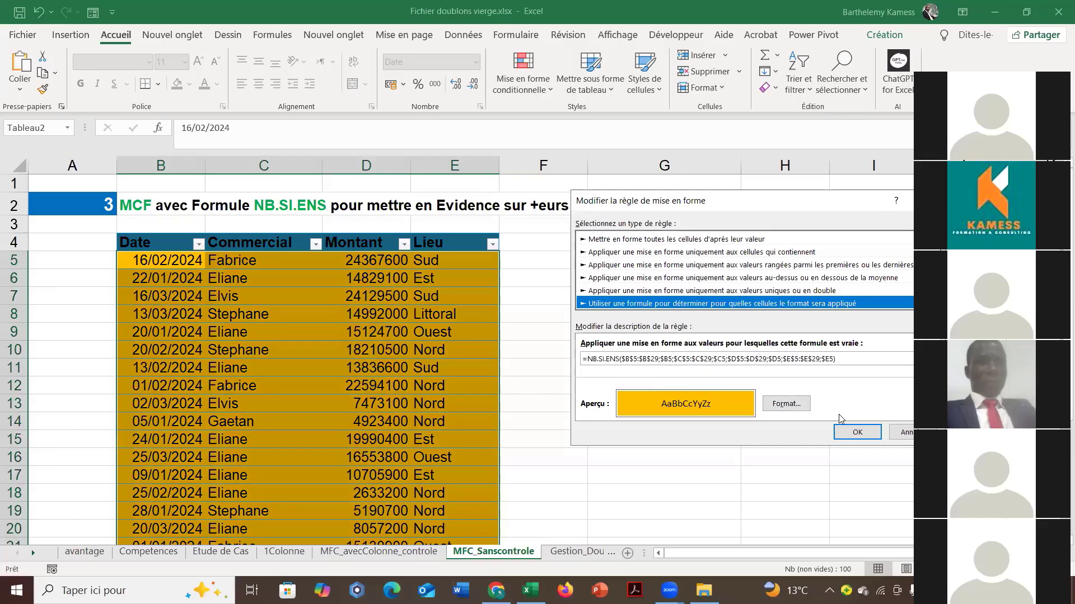
{"action": "left_click", "coordinate": [857, 361]}
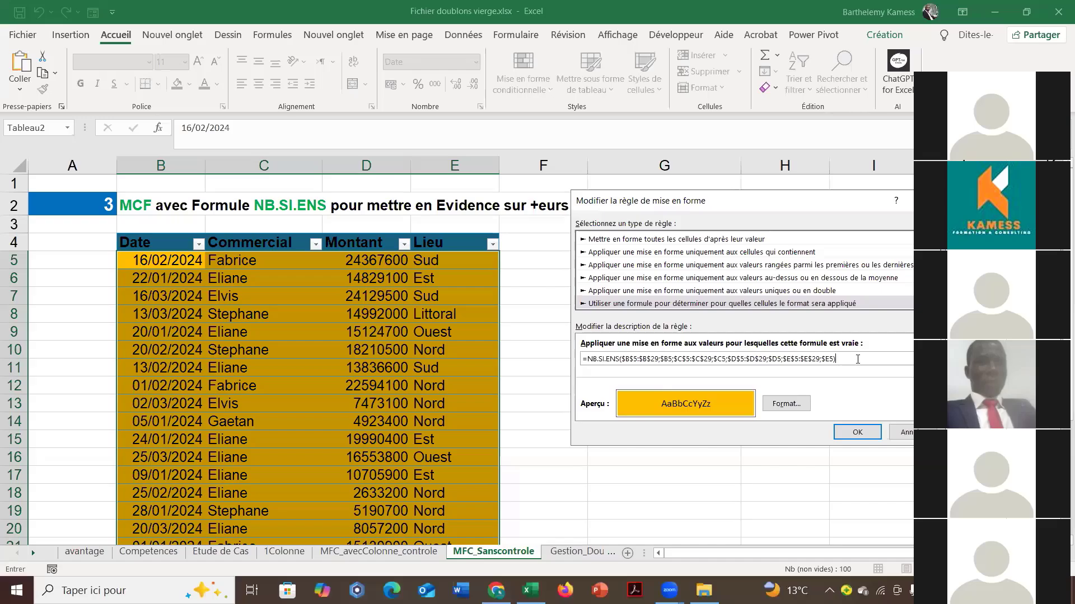
{"action": "type", "text": ">1"}
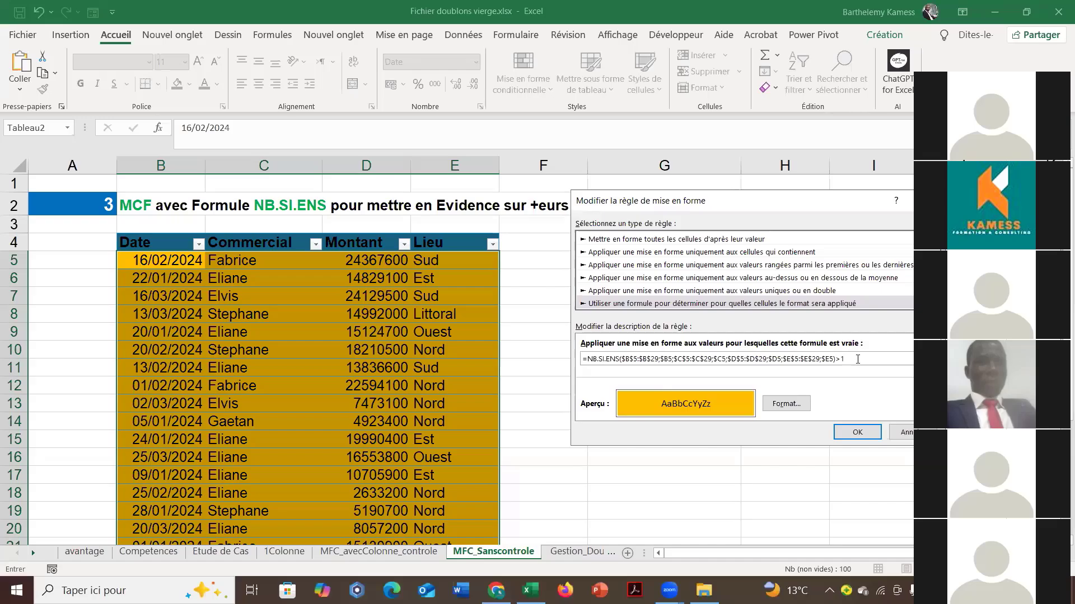
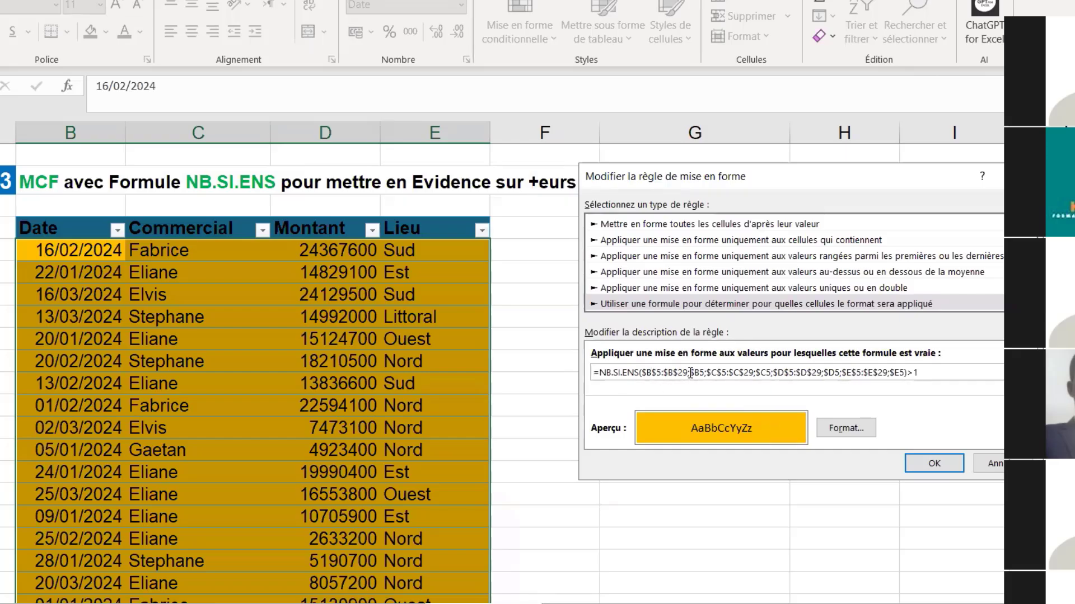
{"action": "left_click_drag", "start_coordinate": [689, 373], "coordinate": [700, 373]}
{"action": "left_click", "coordinate": [931, 465]}
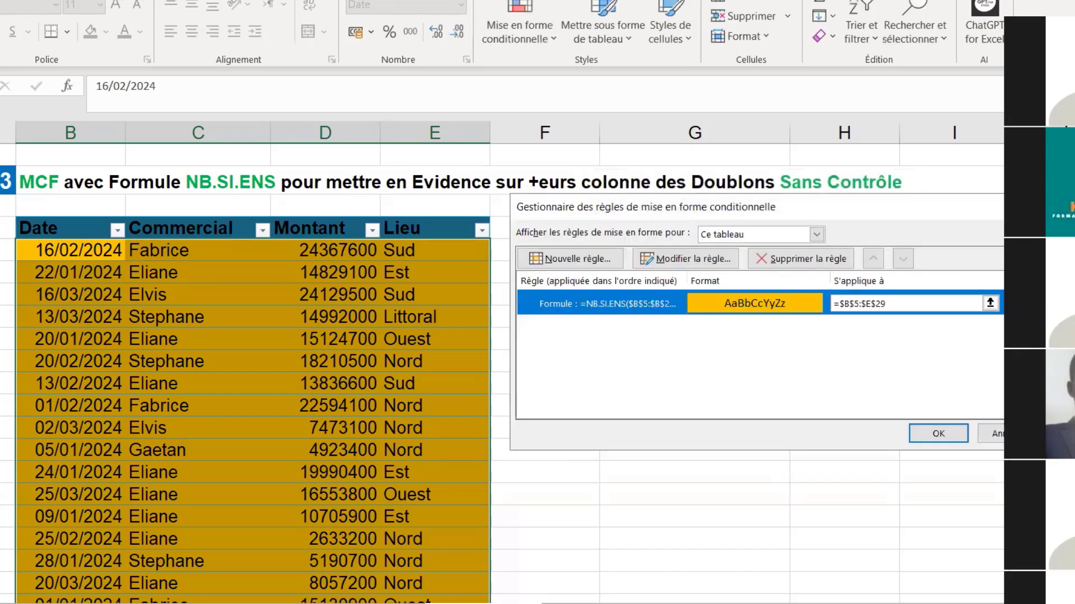
{"action": "left_click", "coordinate": [938, 433]}
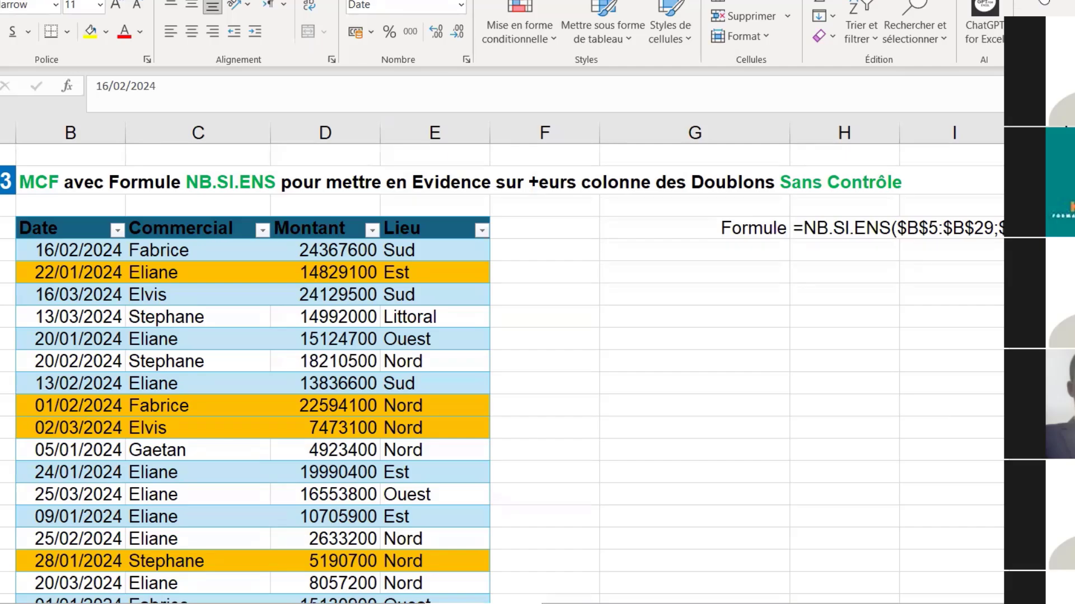
Review the highlighted rows down the whole table and compare them with the Contrôle column and NB.SI formula on the MFC_avecColonne_controle sheet.
{"action": "scroll", "coordinate": [232, 446], "scroll_direction": "down", "scroll_amount": 5}
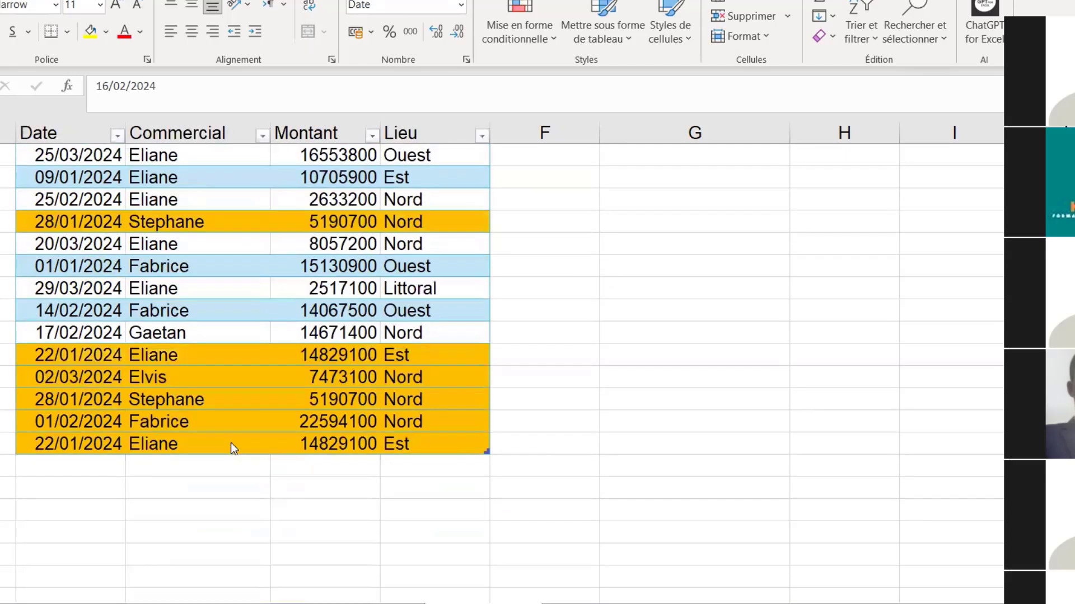
{"action": "scroll", "coordinate": [233, 448], "scroll_direction": "up", "scroll_amount": 5}
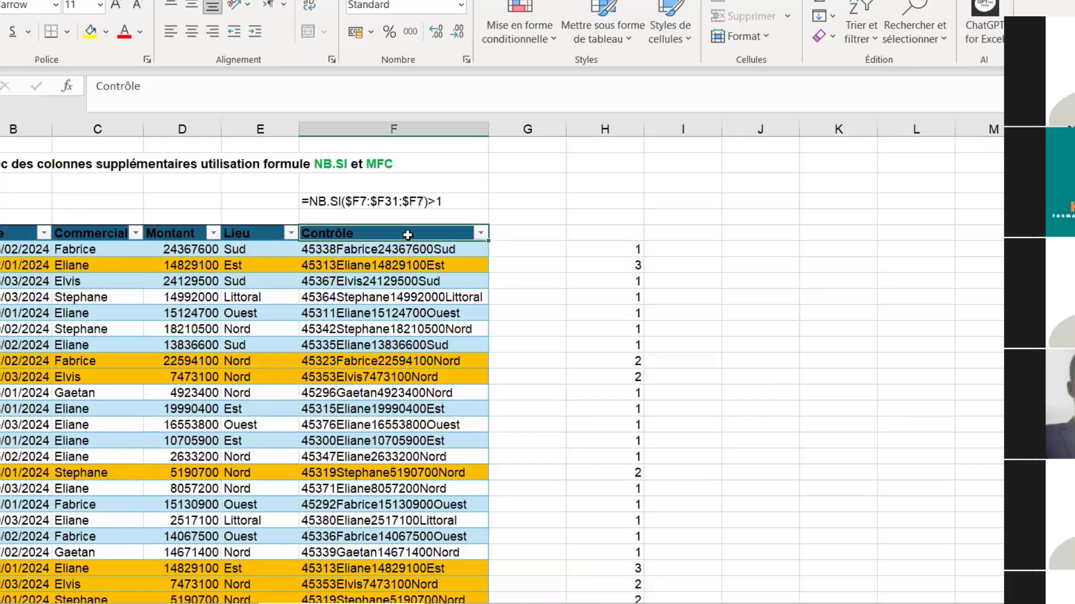
{"action": "left_click", "coordinate": [403, 263]}
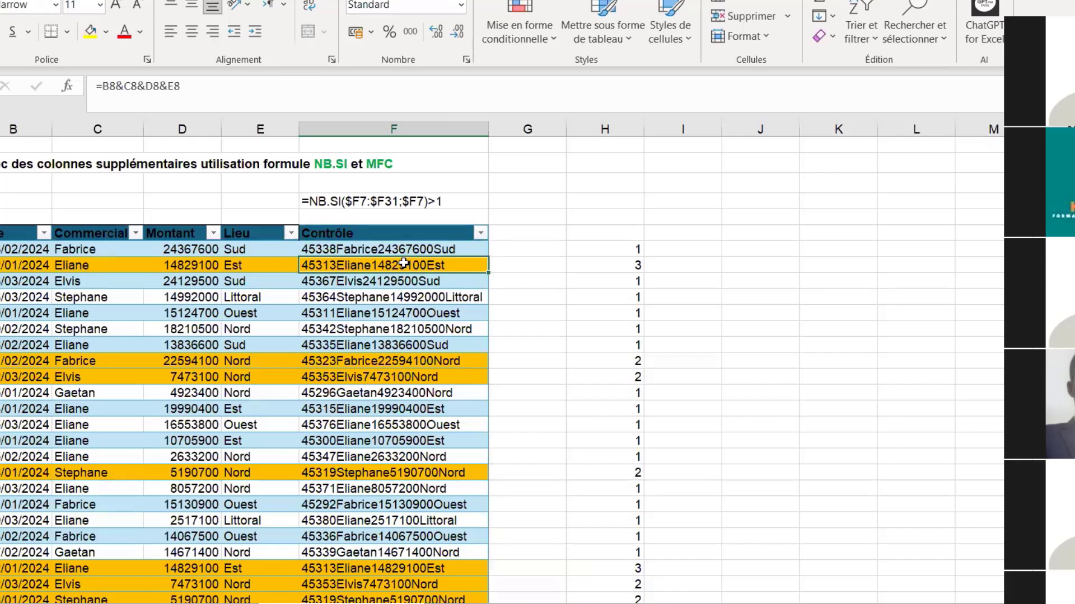
{"action": "left_click", "coordinate": [322, 200]}
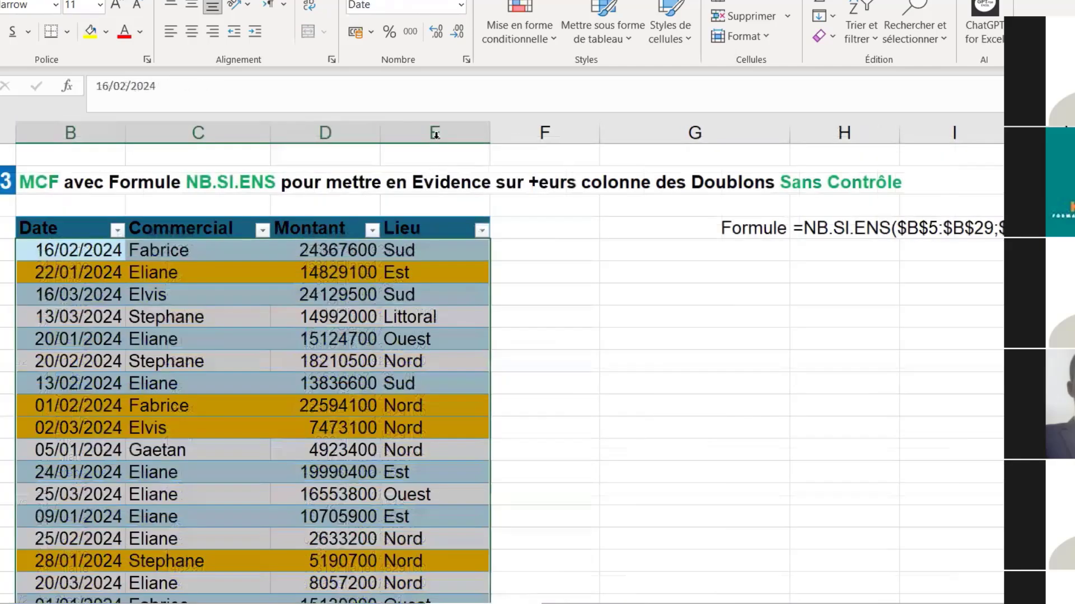
Examine the reference NB.SI.ENS formula in cell H4 of the MFC_Sanscontrole sheet, including its closing $E5 criterion and >1 condition.
{"action": "left_click", "coordinate": [820, 228]}
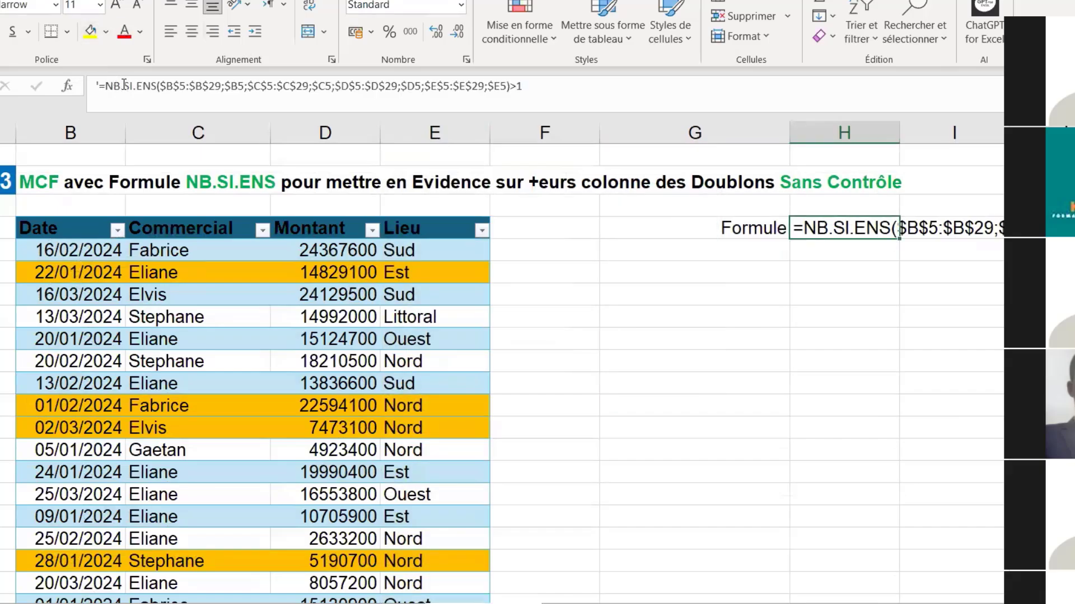
{"action": "left_click", "coordinate": [529, 85]}
{"action": "left_click_drag", "start_coordinate": [522, 85], "coordinate": [485, 85]}
{"action": "left_click", "coordinate": [511, 87]}
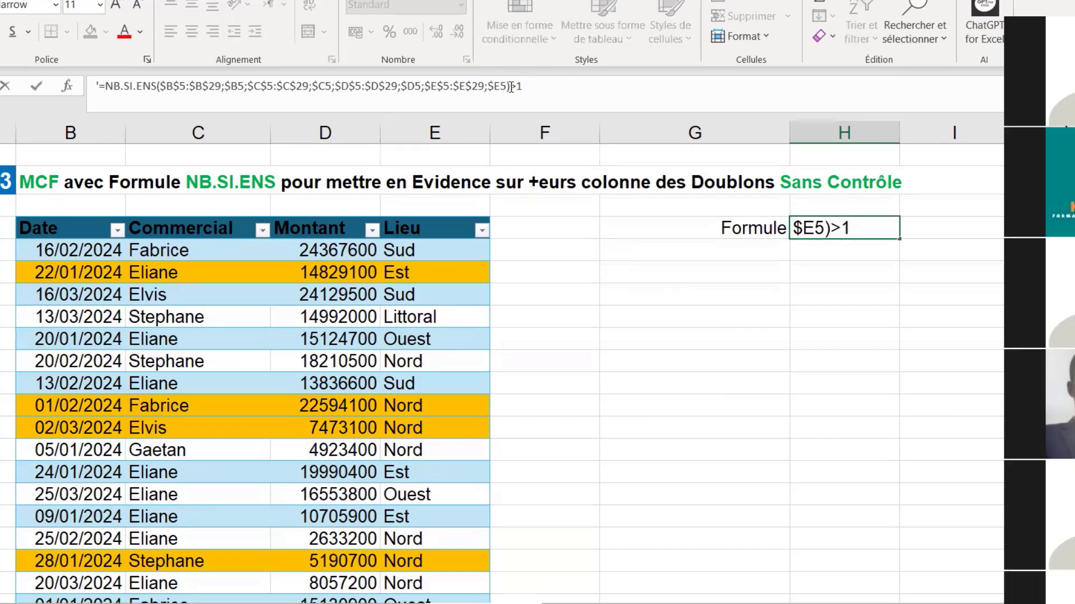
{"action": "left_click", "coordinate": [530, 312]}
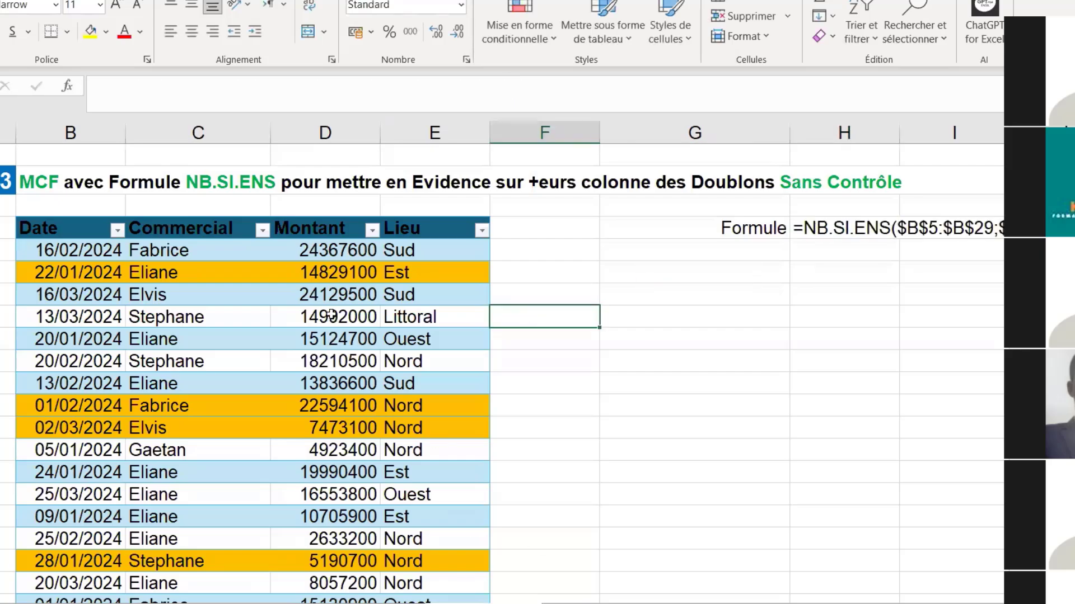
Match the NB.SI.ENS formula's ranges and criteria to the Date, Commercial, Montant and Lieu columns and their first data cells.
{"action": "left_click", "coordinate": [885, 224]}
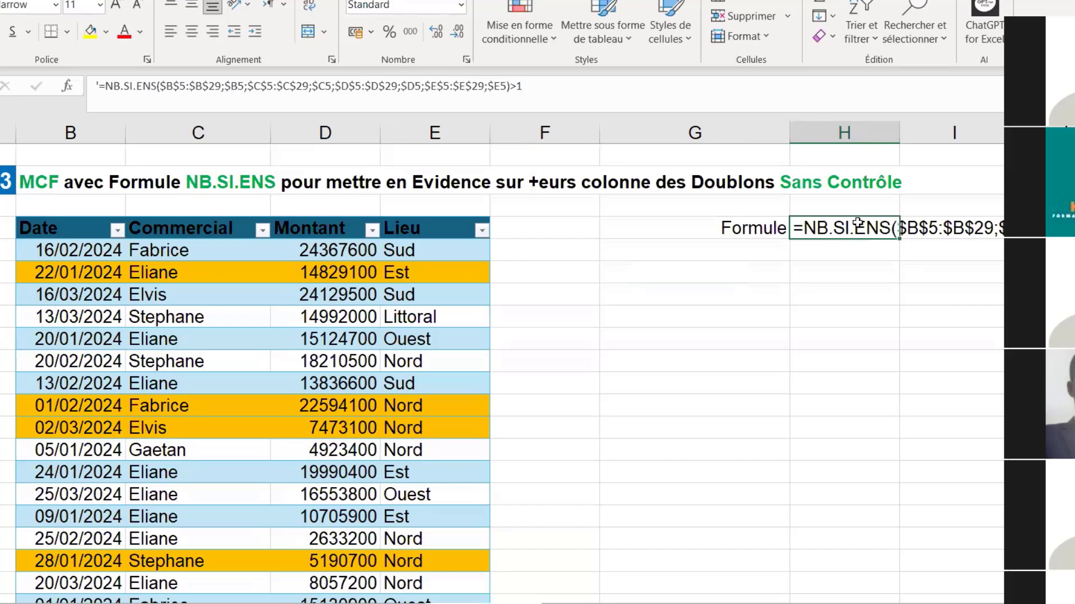
{"action": "left_click", "coordinate": [74, 132]}
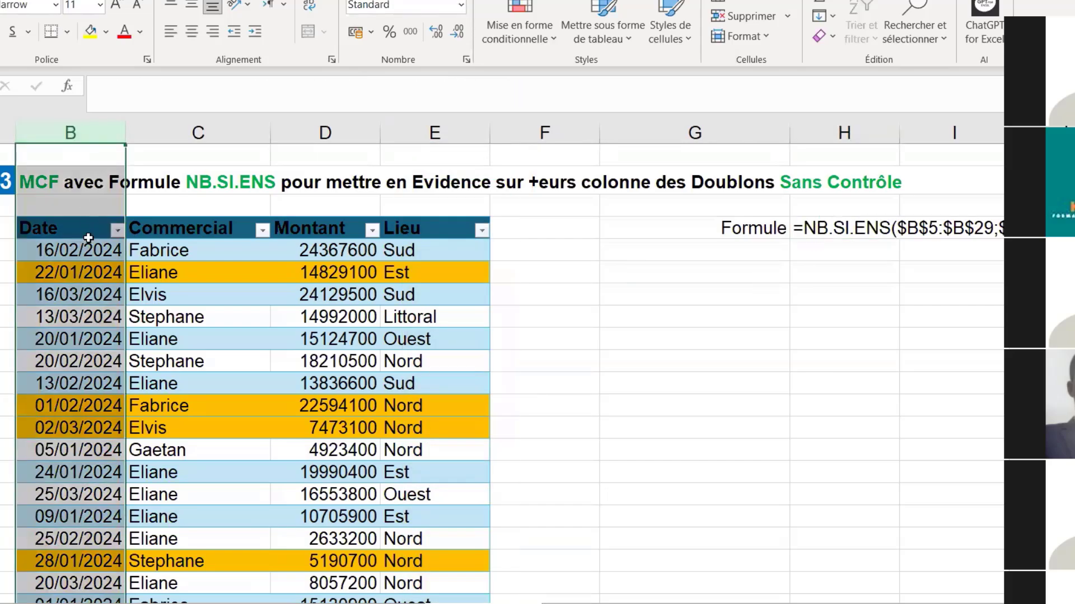
{"action": "left_click", "coordinate": [93, 246]}
{"action": "left_click", "coordinate": [197, 137]}
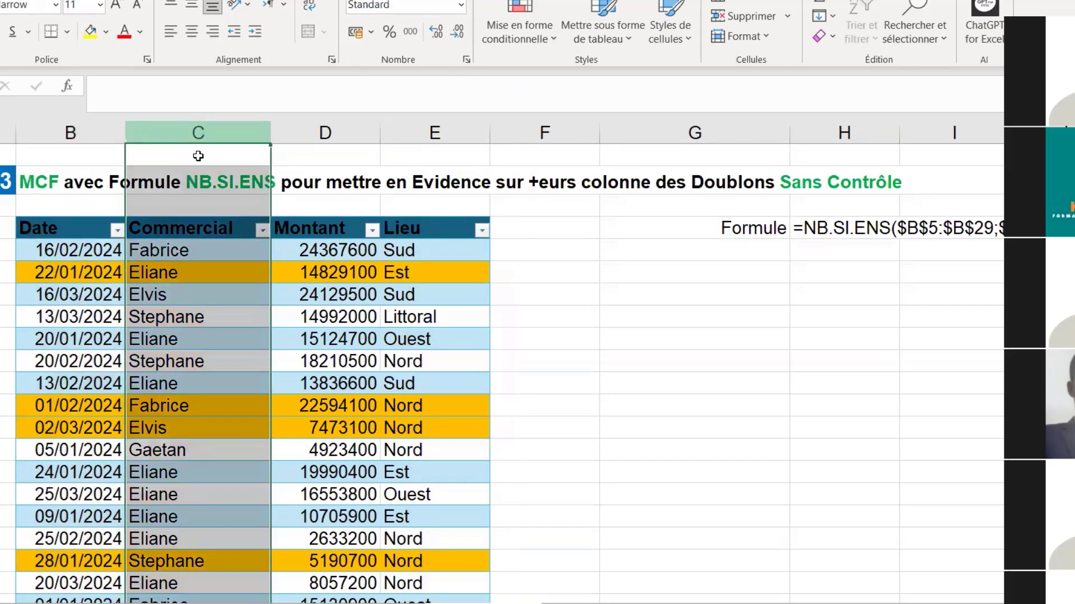
{"action": "left_click", "coordinate": [192, 246]}
{"action": "left_click", "coordinate": [314, 135]}
{"action": "left_click", "coordinate": [330, 254]}
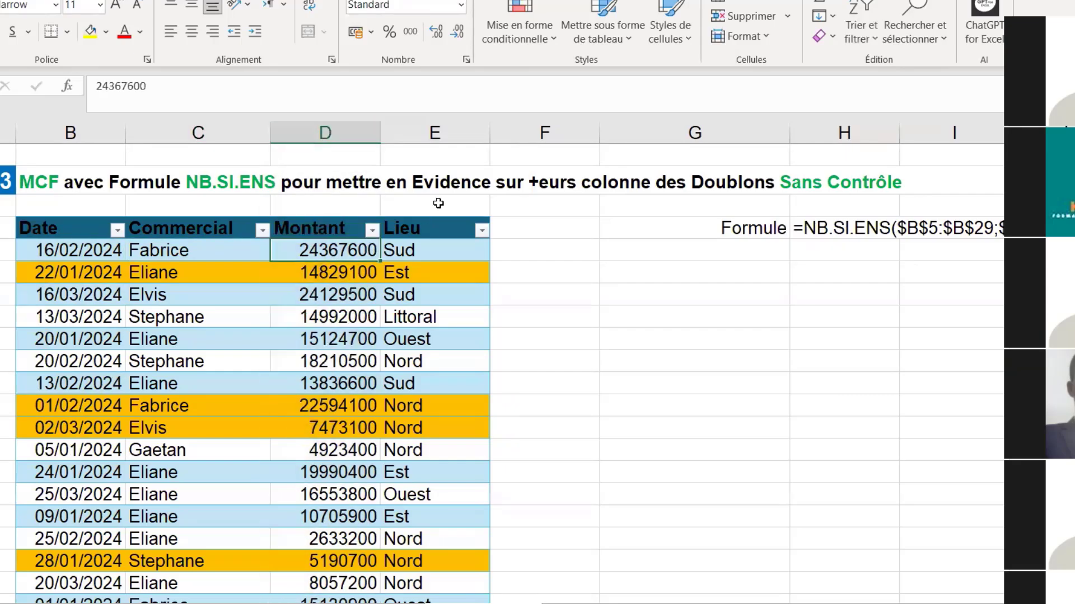
{"action": "left_click", "coordinate": [444, 138]}
{"action": "left_click", "coordinate": [432, 253]}
{"action": "left_click", "coordinate": [532, 256]}
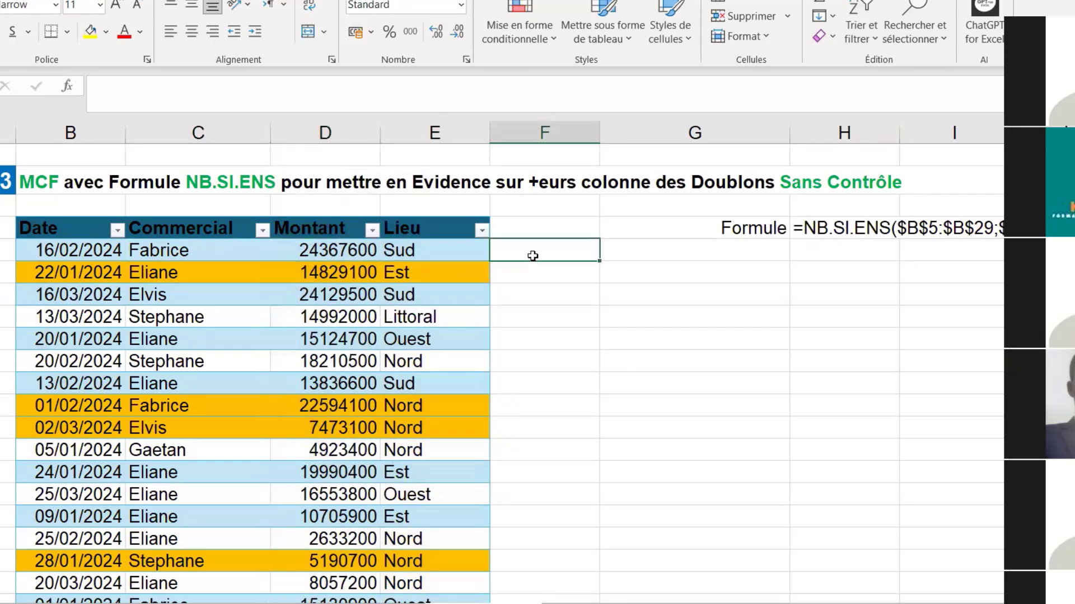
{"action": "left_click", "coordinate": [107, 248]}
{"action": "left_click", "coordinate": [192, 248]}
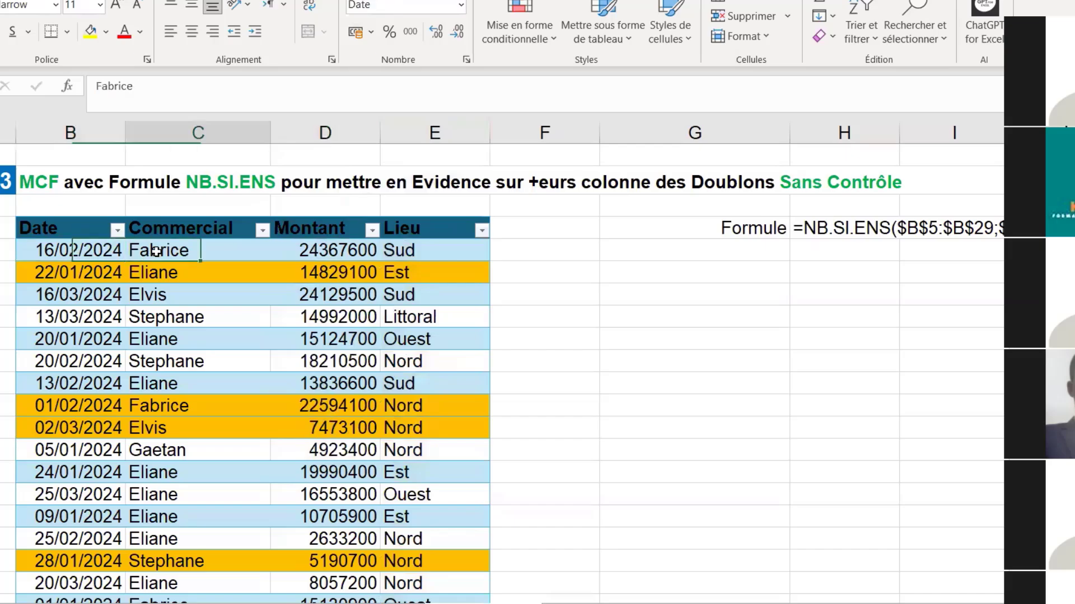
{"action": "left_click", "coordinate": [336, 250]}
{"action": "left_click", "coordinate": [416, 250]}
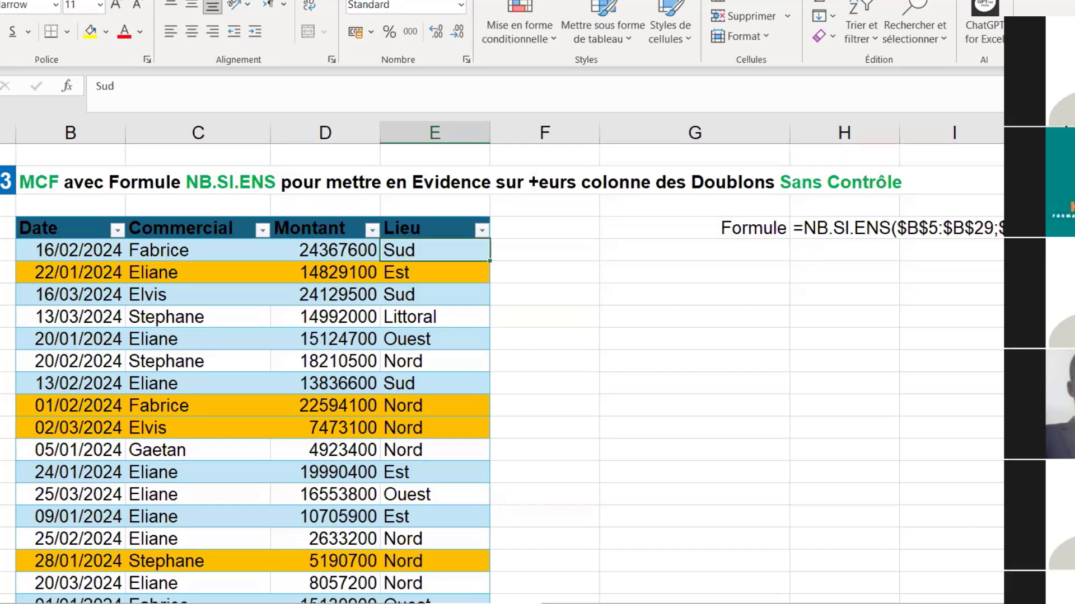
On the Filtre Avancé duplicates sheet, start converting the data range B4:F29 into a table with headers.
{"action": "key", "text": "ctrl+Page_Down"}
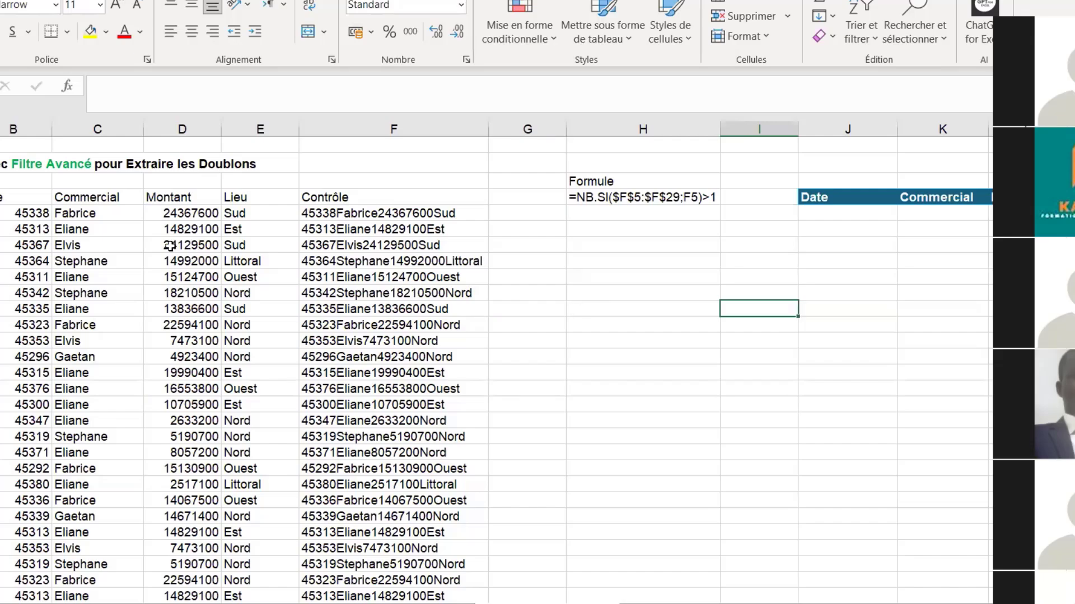
{"action": "left_click", "coordinate": [177, 274]}
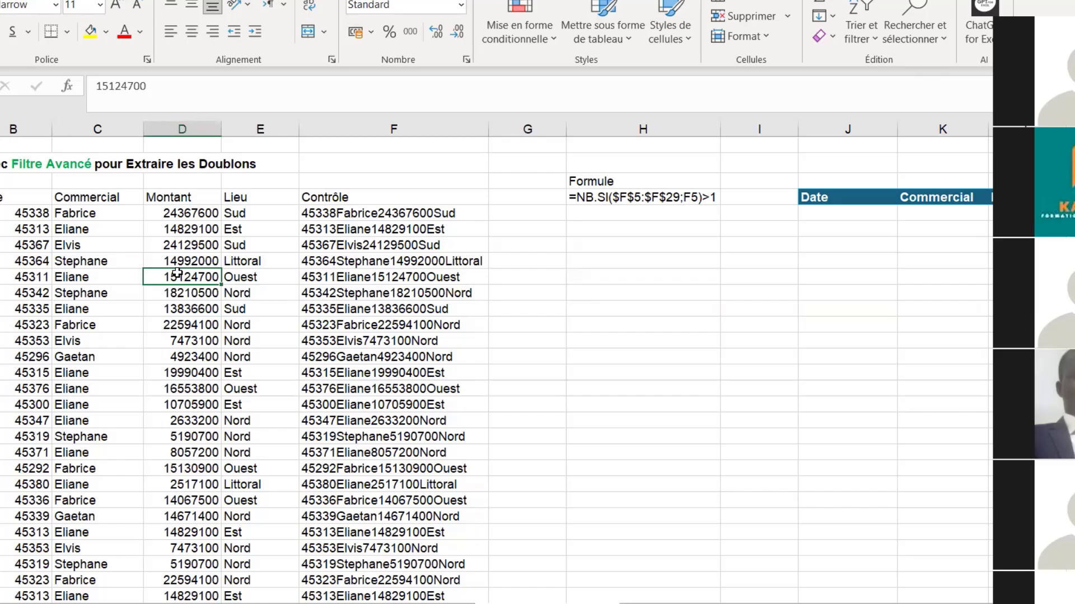
{"action": "key", "text": "ctrl+t"}
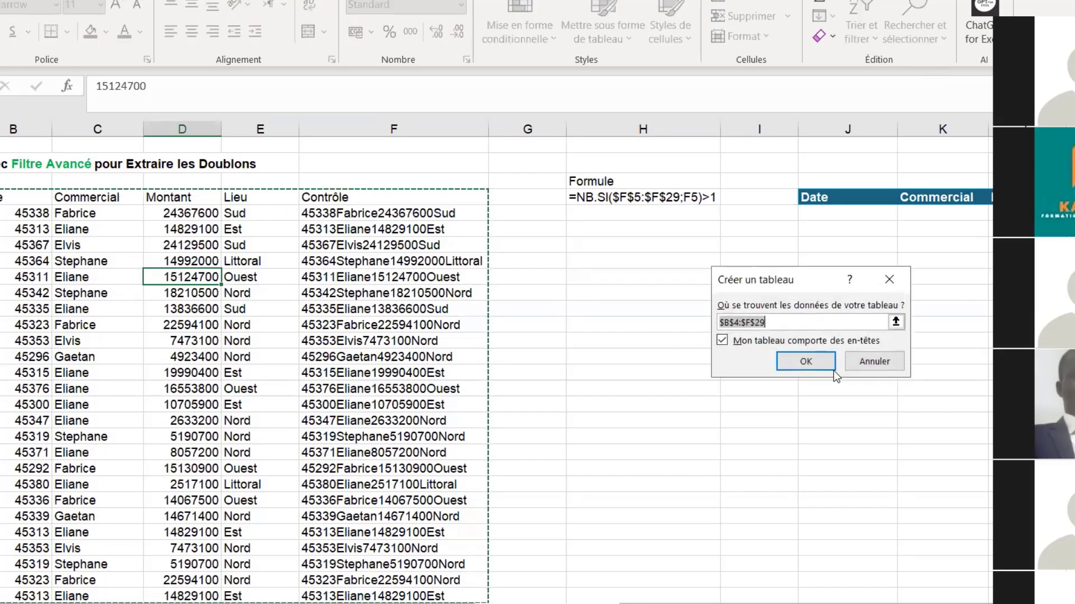
Create the table from $B$4:$F$29 with headers, and remove the apostrophe in H4 to activate =NB.SI($F$5:$F$29;F5)>1.
{"action": "left_click", "coordinate": [805, 361]}
{"action": "left_click", "coordinate": [637, 203]}
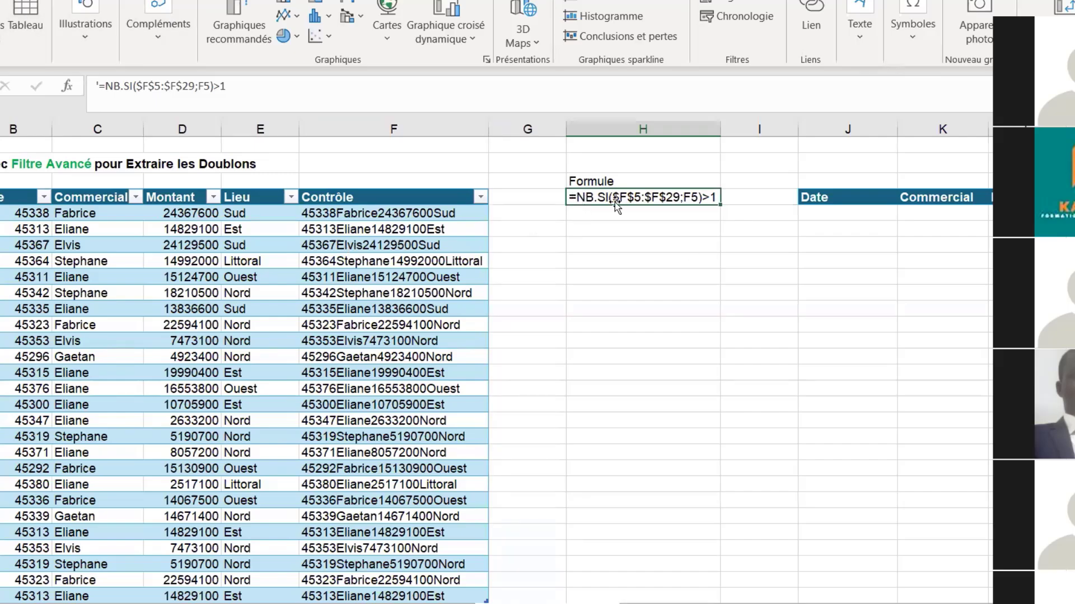
{"action": "left_click", "coordinate": [102, 89]}
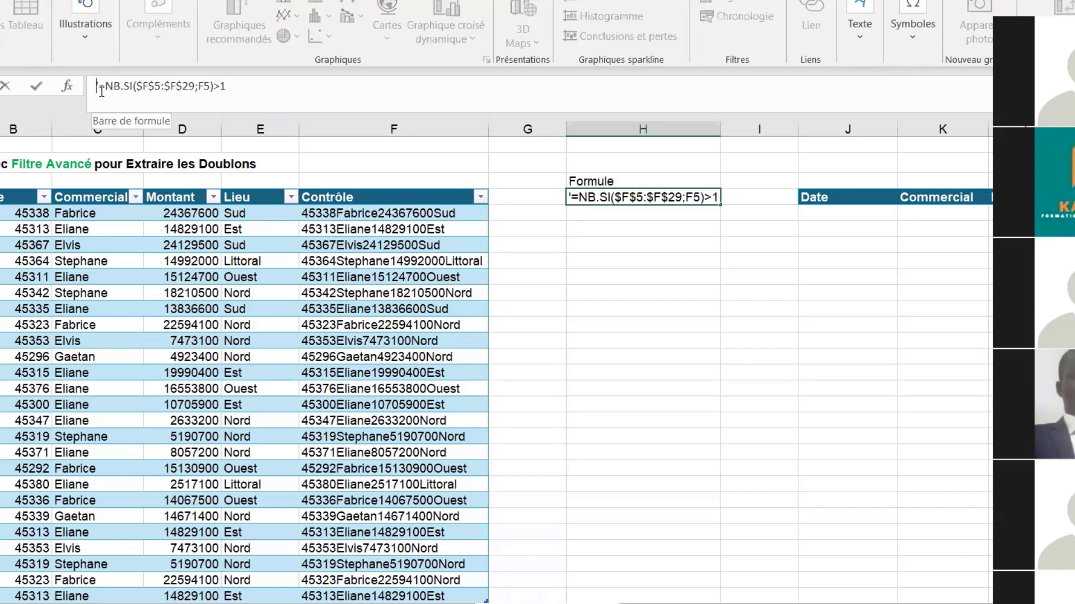
{"action": "key", "text": "BackSpace"}
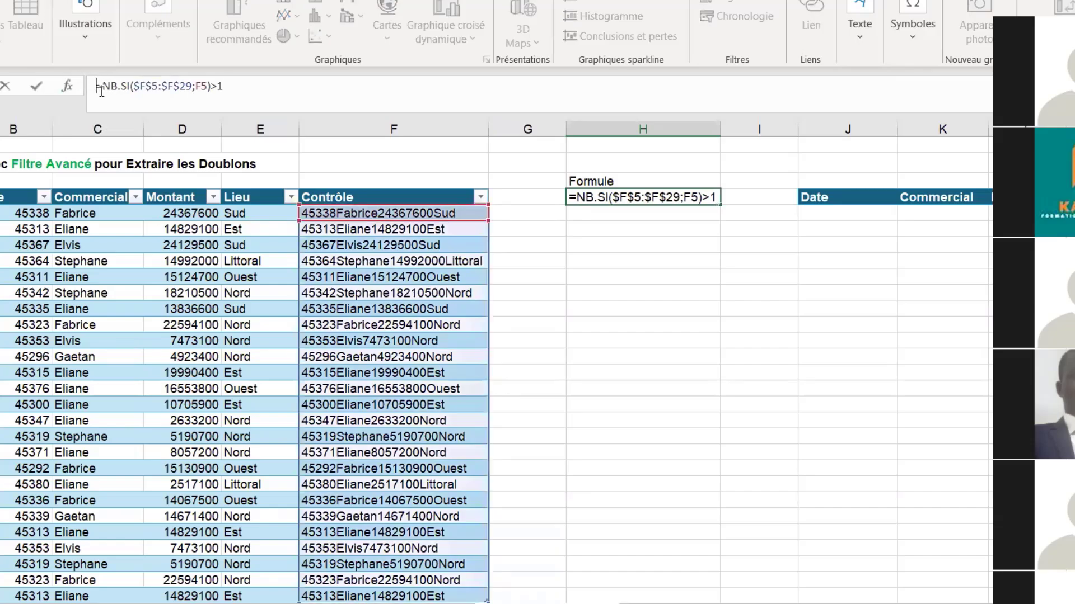
{"action": "key", "text": "Return"}
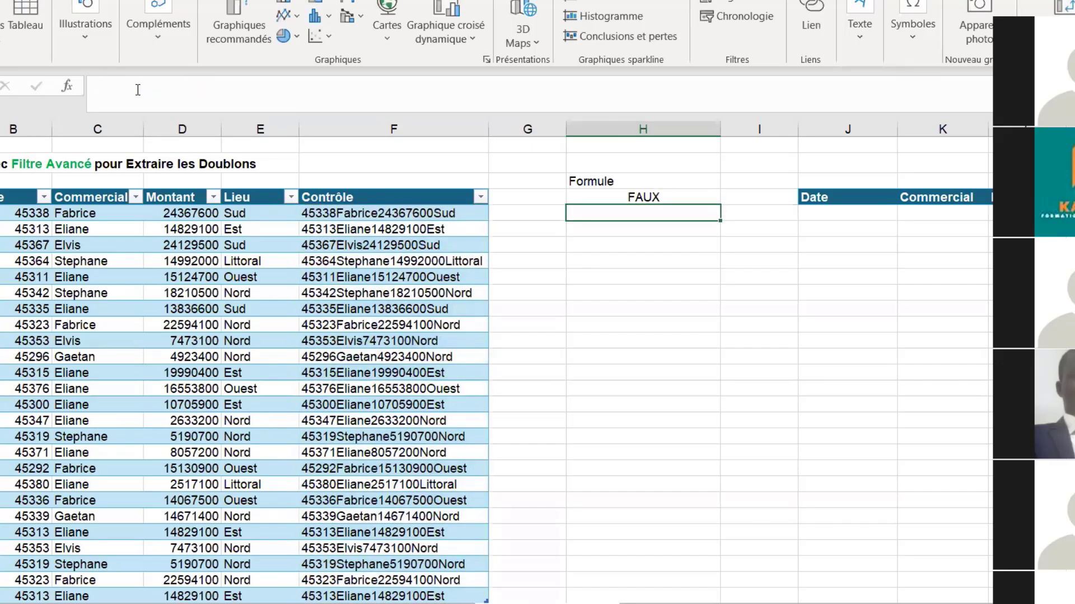
Start an Advanced Filter on the sales table and choose to copy the results to another location.
{"action": "left_click", "coordinate": [180, 237]}
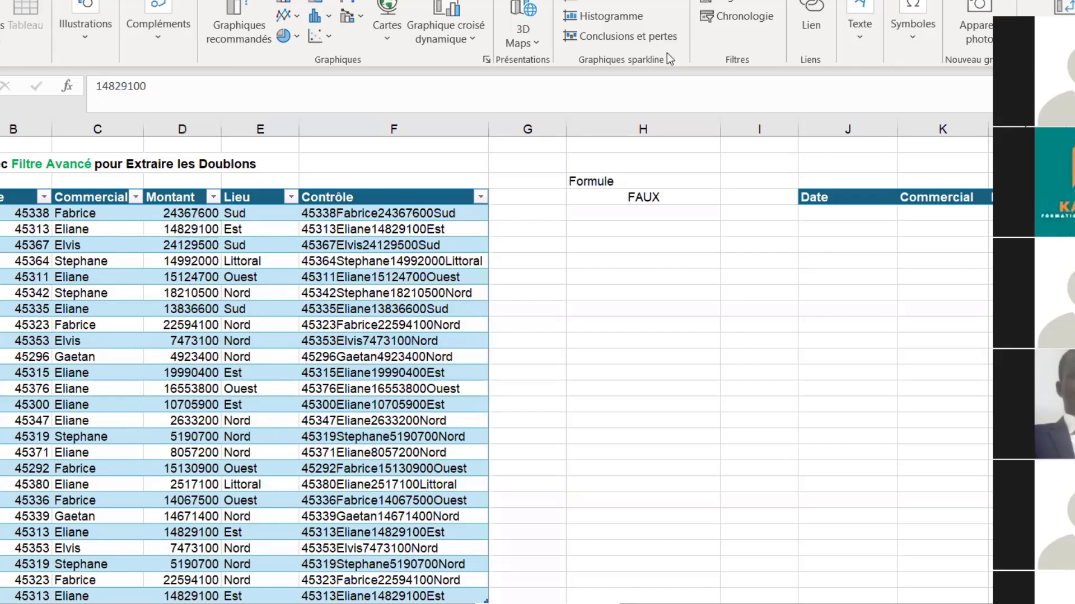
{"action": "left_click", "coordinate": [588, 1]}
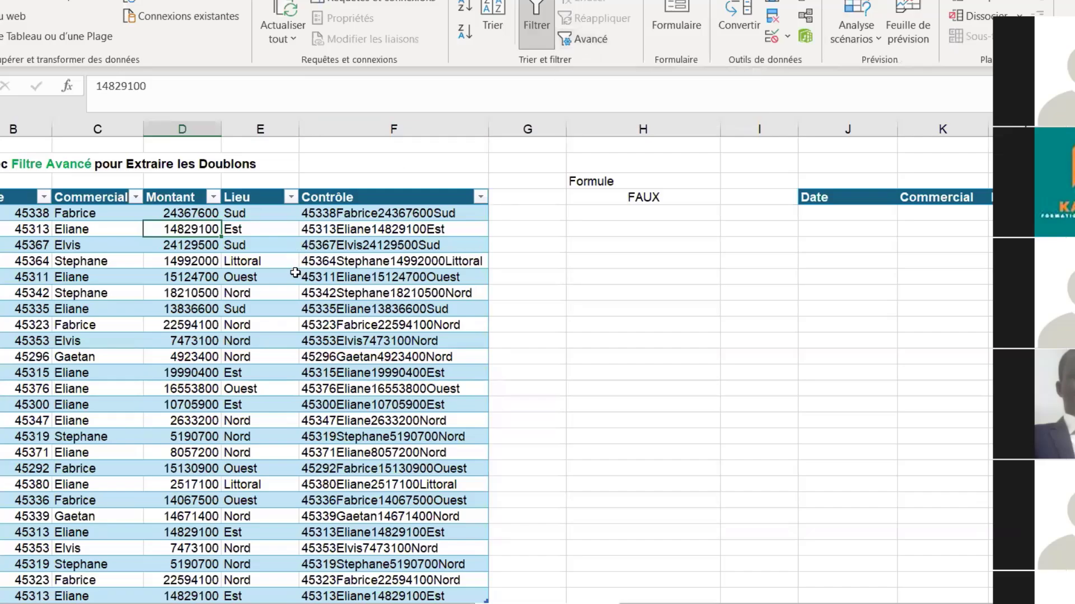
{"action": "left_click", "coordinate": [320, 263]}
{"action": "left_click", "coordinate": [392, 356]}
{"action": "left_click", "coordinate": [259, 357]}
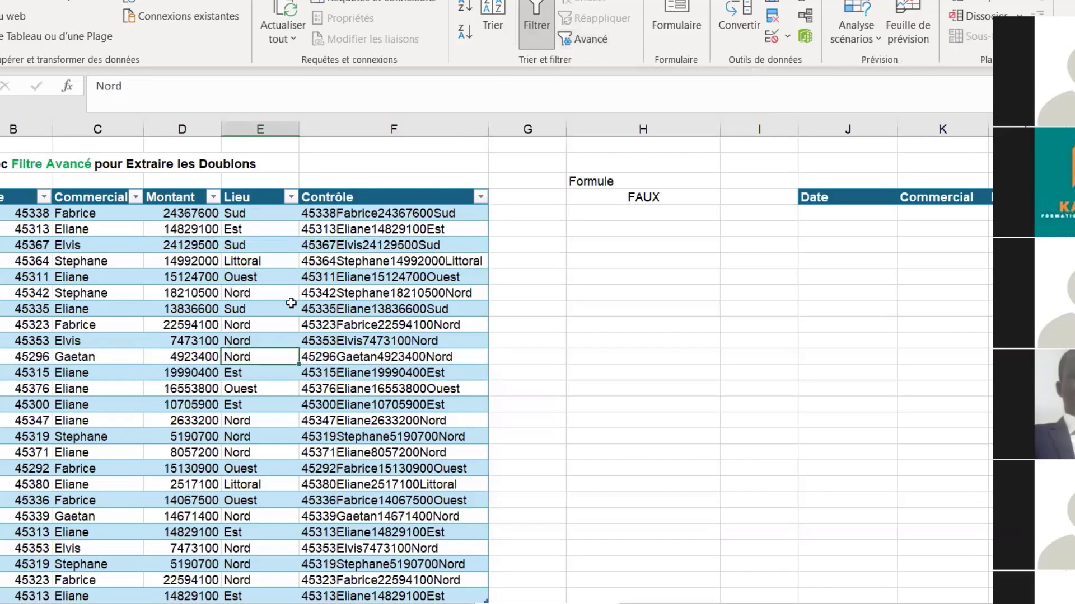
{"action": "left_click", "coordinate": [259, 309]}
{"action": "left_click", "coordinate": [259, 325]}
{"action": "left_click", "coordinate": [527, 22]}
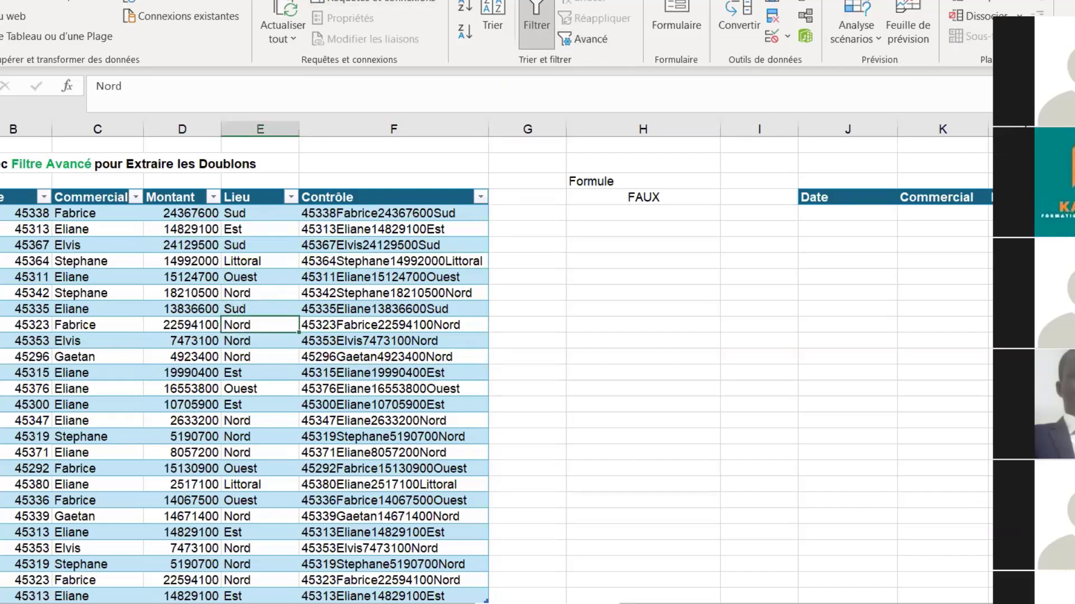
{"action": "left_click", "coordinate": [583, 40]}
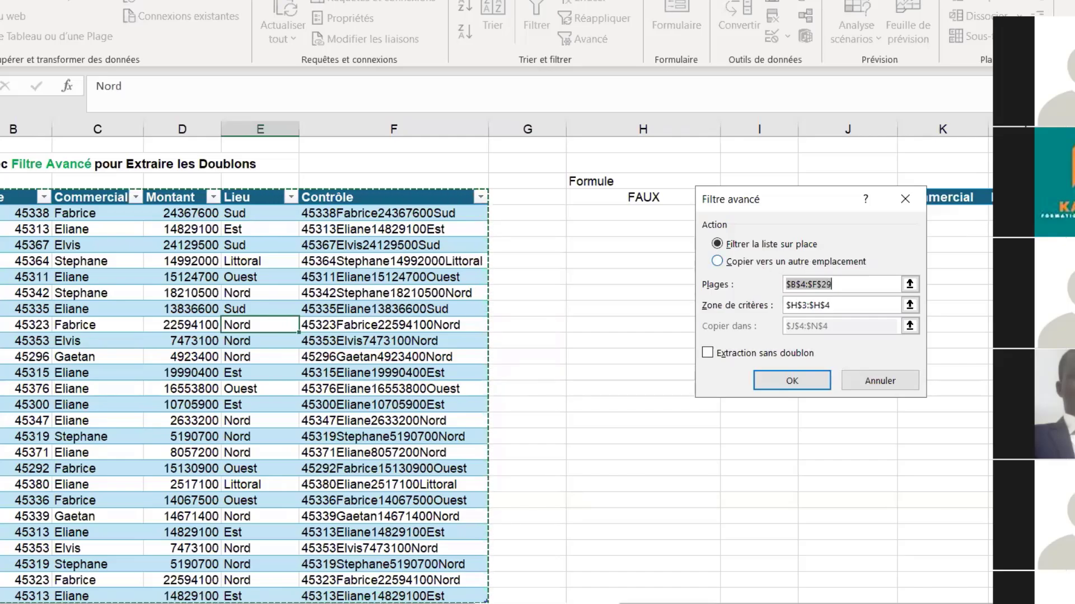
{"action": "left_click", "coordinate": [718, 261]}
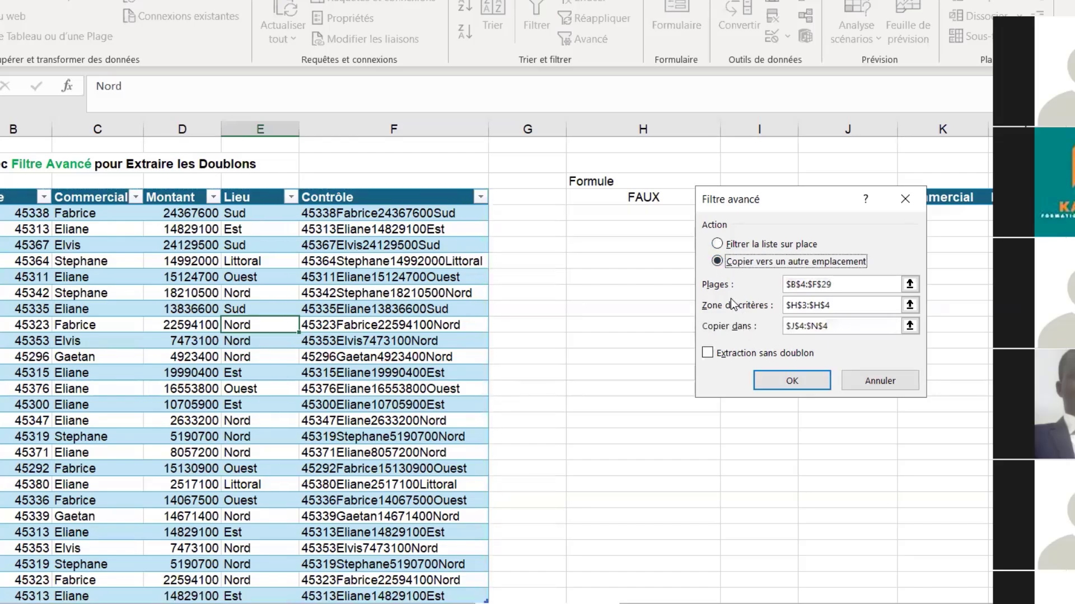
Set the filter's list range to the whole table including headers, Tableau3[#Tout].
{"action": "left_click", "coordinate": [833, 286]}
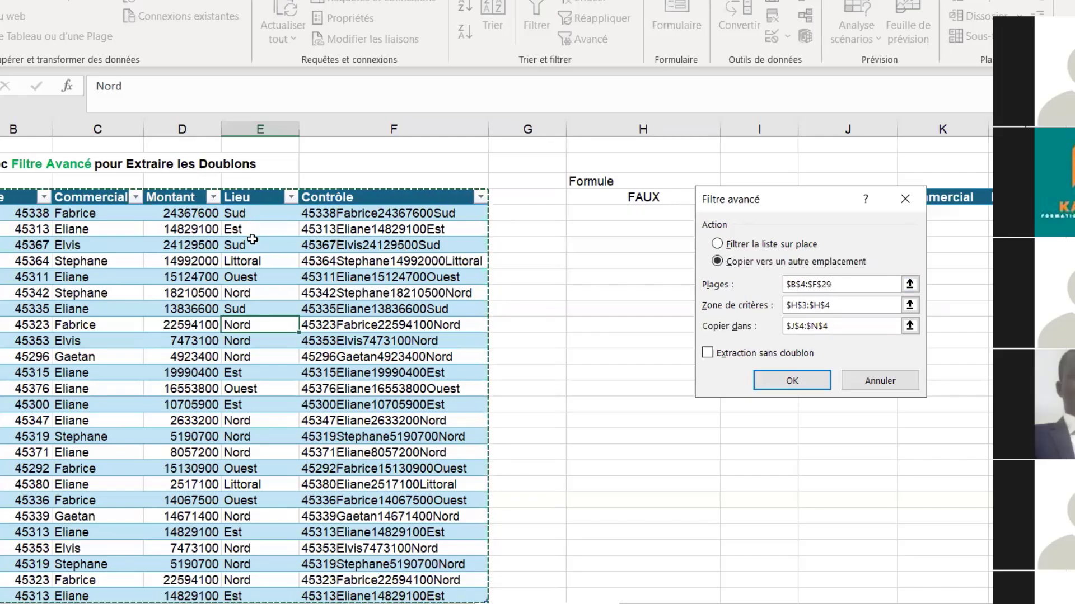
{"action": "scroll", "coordinate": [253, 252], "scroll_direction": "down", "scroll_amount": 3}
{"action": "scroll", "coordinate": [253, 251], "scroll_direction": "up", "scroll_amount": 3}
{"action": "left_click_drag", "start_coordinate": [837, 285], "coordinate": [767, 280]}
{"action": "key", "text": "BackSpace"}
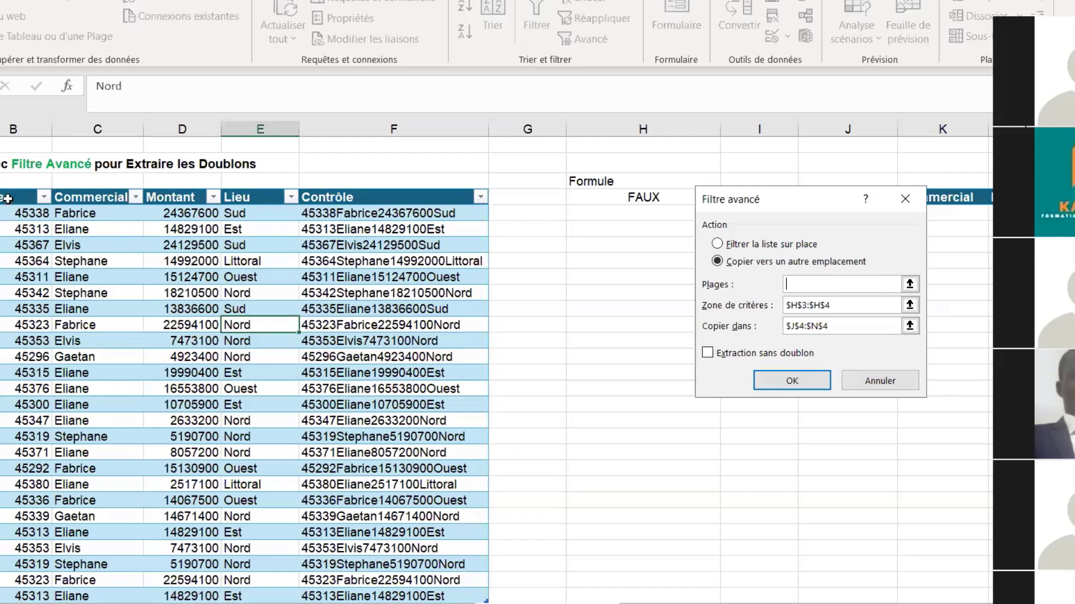
{"action": "left_click_drag", "start_coordinate": [8, 198], "coordinate": [450, 541]}
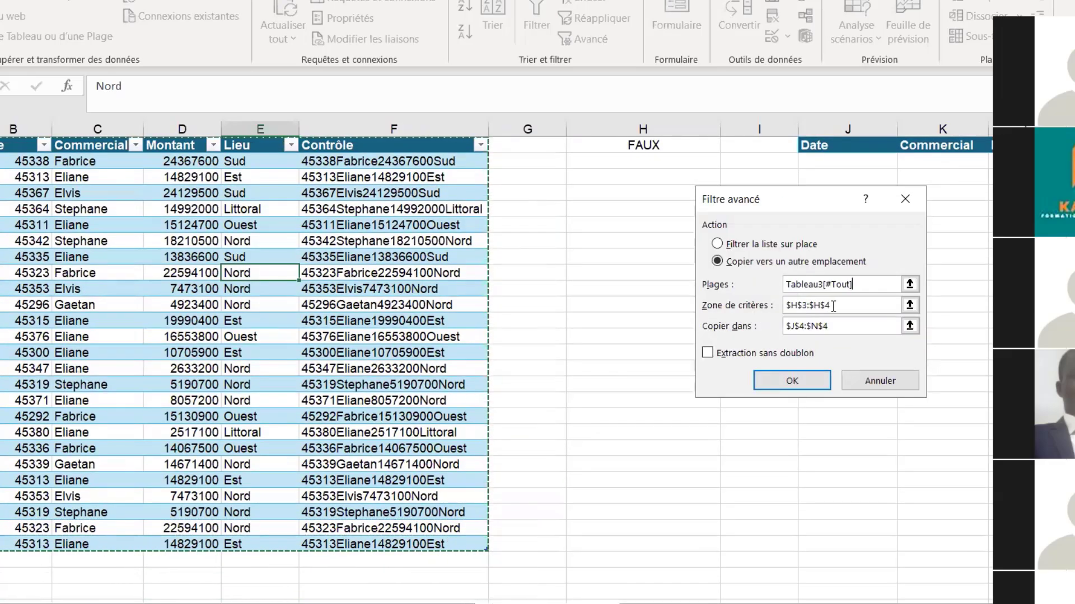
Replace the filter's criteria range with only the formula cell $H$4.
{"action": "key", "text": "Tab"}
{"action": "key", "text": "BackSpace"}
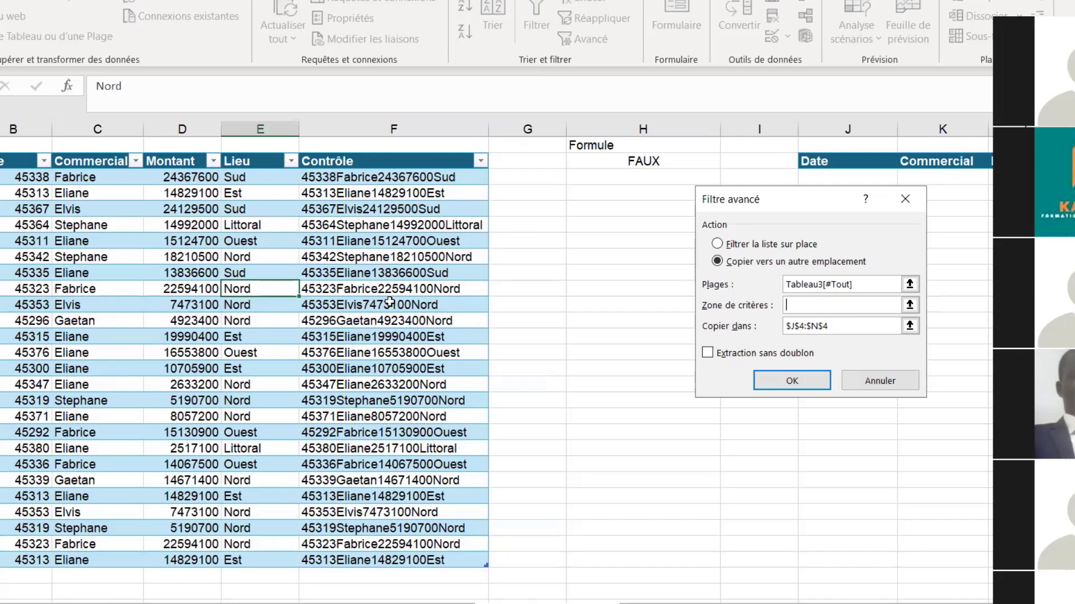
{"action": "left_click", "coordinate": [623, 162]}
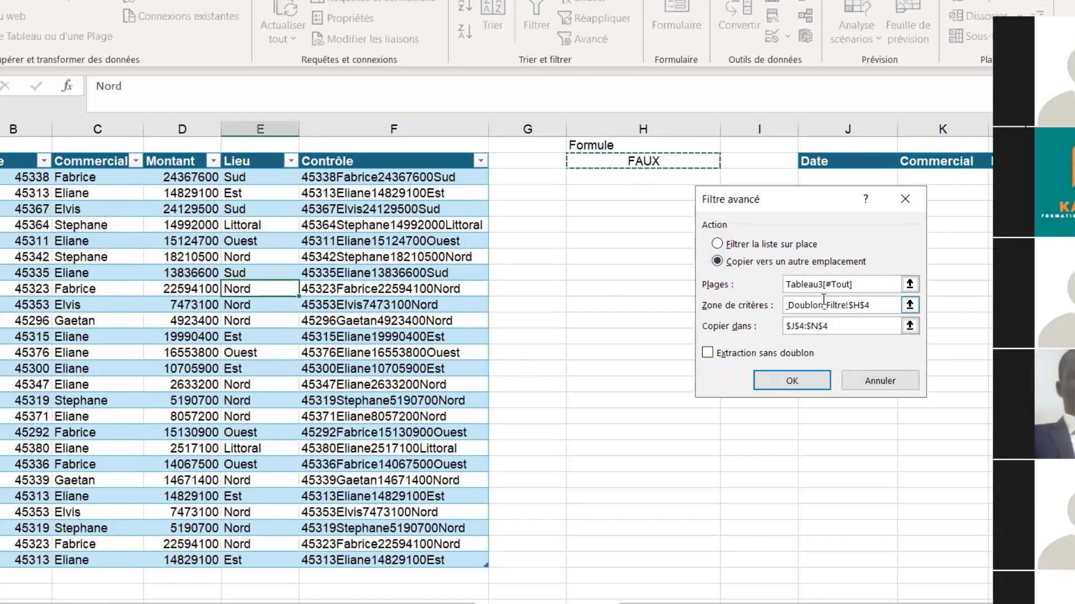
Set the copy destination to the empty header row J4:N4 and run the Advanced Filter.
{"action": "left_click_drag", "start_coordinate": [842, 328], "coordinate": [768, 326]}
{"action": "key", "text": "Delete"}
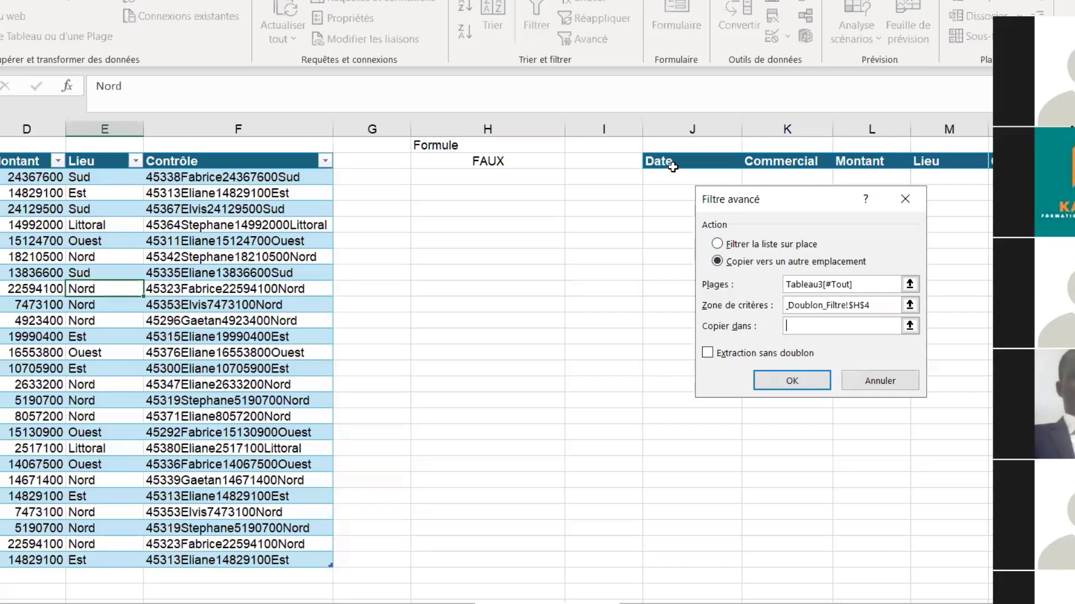
{"action": "left_click_drag", "start_coordinate": [673, 167], "coordinate": [980, 162]}
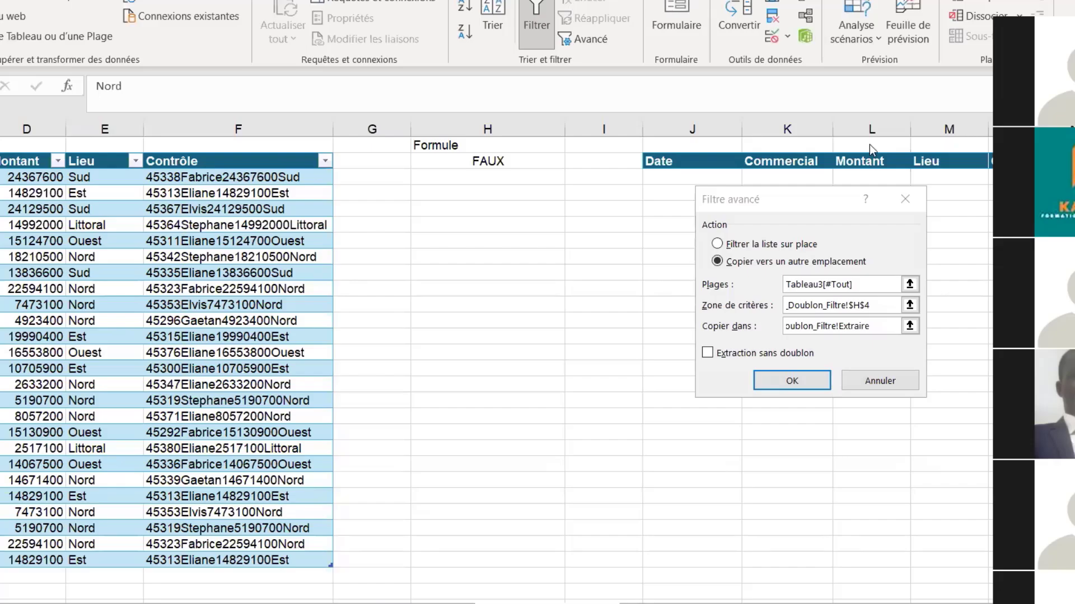
{"action": "left_click", "coordinate": [871, 326]}
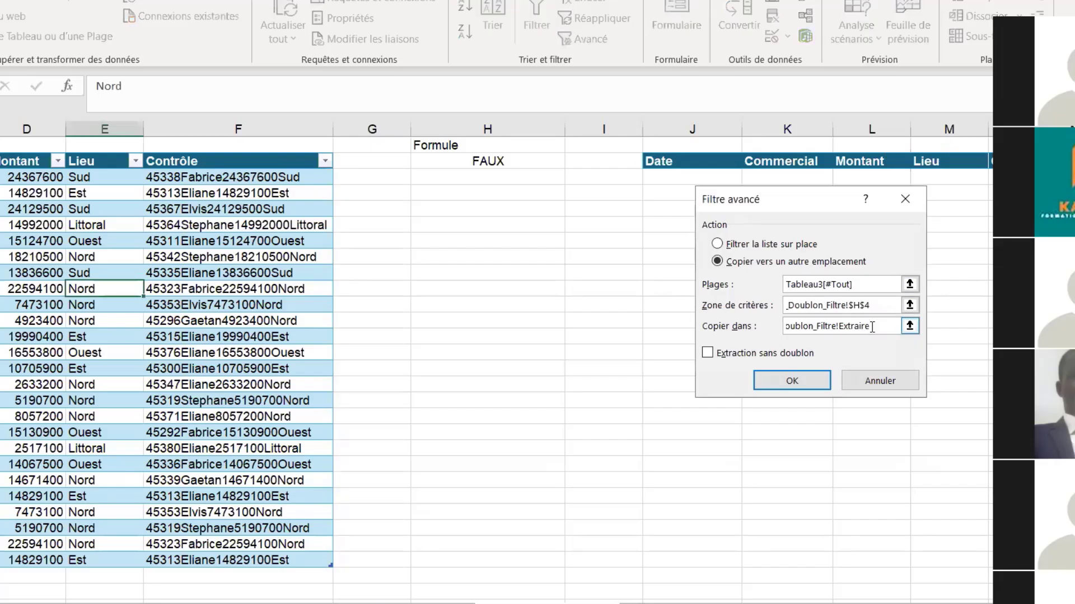
{"action": "left_click", "coordinate": [788, 383]}
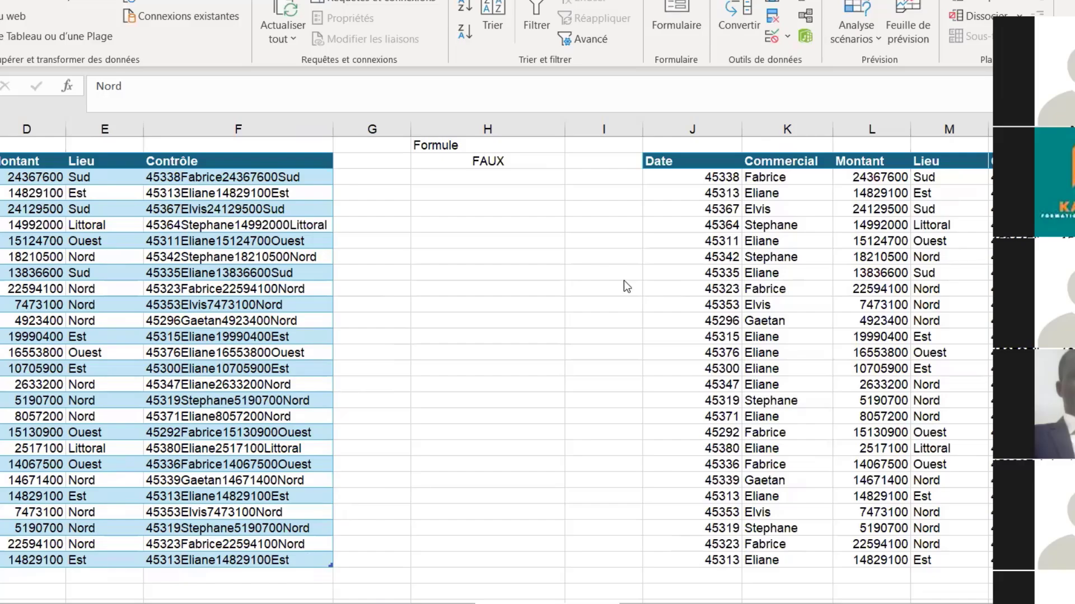
Delete all extracted rows below the headers in columns J to N.
{"action": "left_click", "coordinate": [690, 292]}
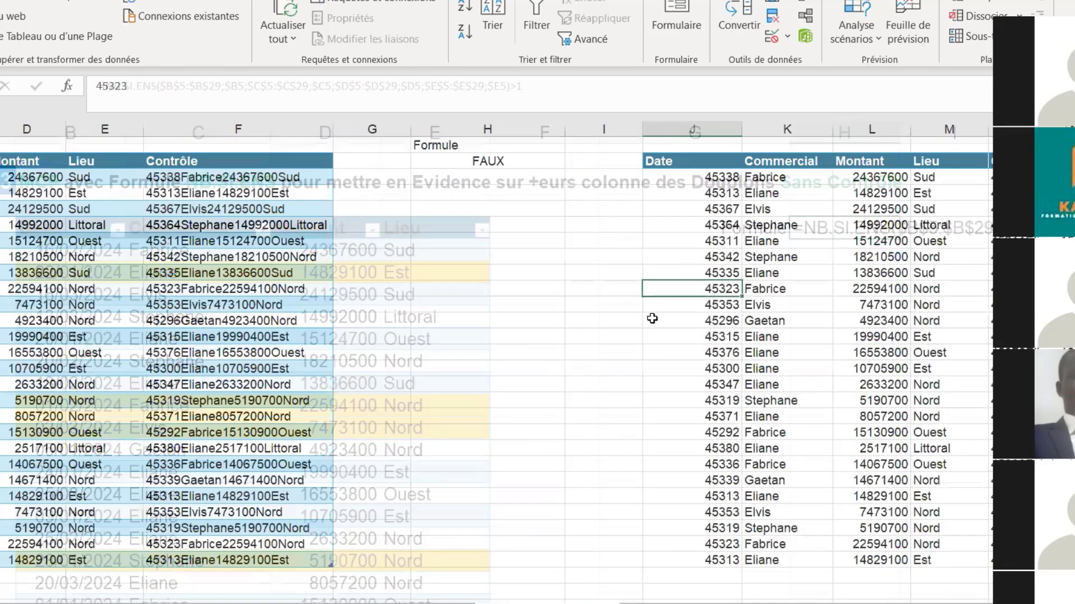
{"action": "left_click_drag", "start_coordinate": [696, 174], "coordinate": [952, 562]}
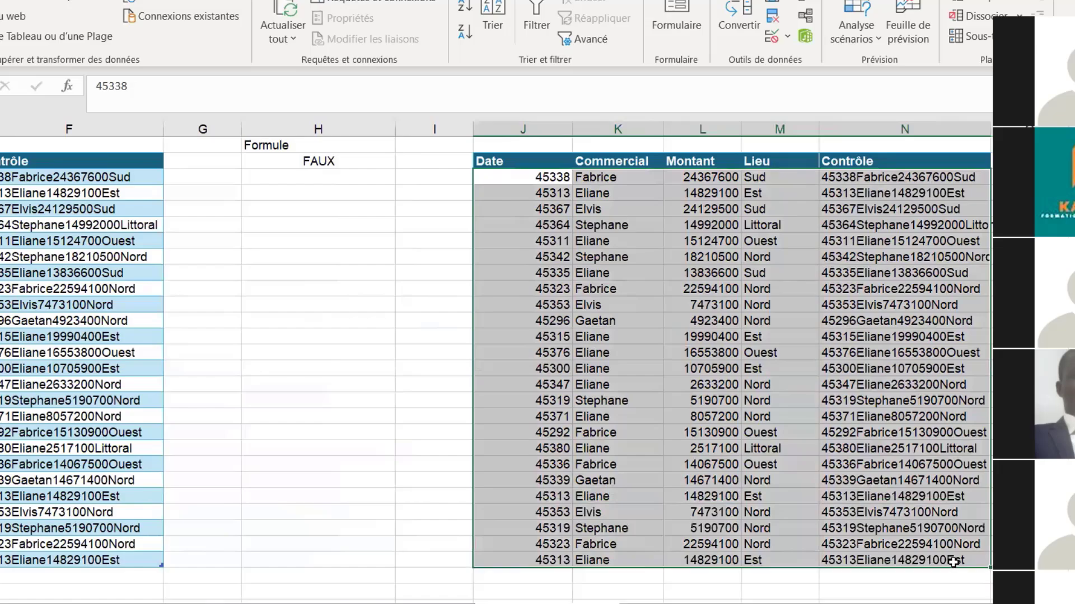
{"action": "key", "text": "Delete"}
{"action": "scroll", "coordinate": [640, 597], "scroll_direction": "left", "scroll_amount": 1}
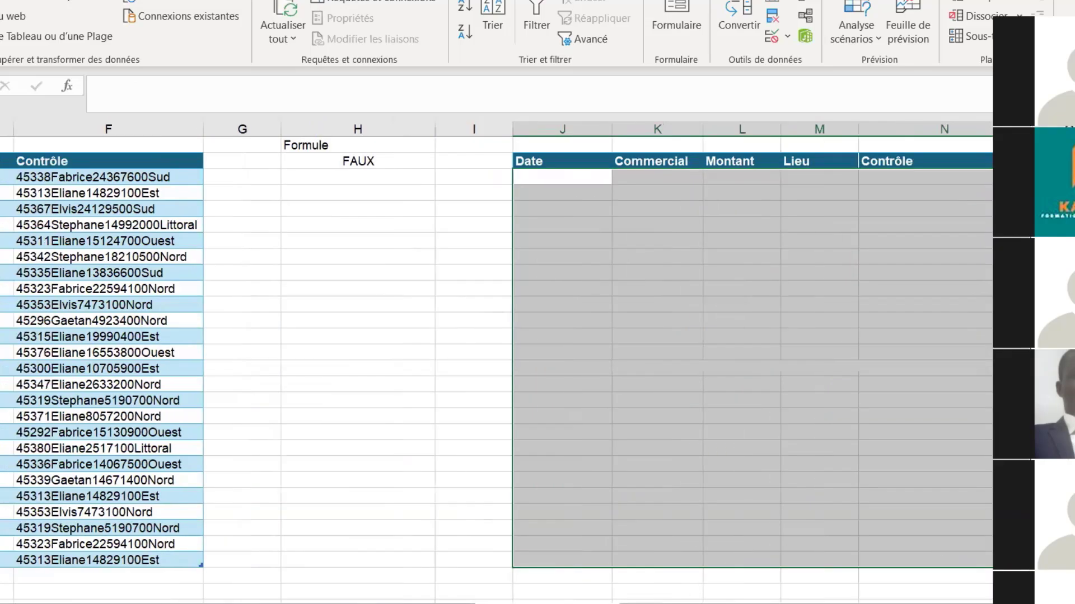
Inspect the concatenation formula in F5, the first data cell of the Contrôle column, leaving it as is.
{"action": "left_click", "coordinate": [271, 305]}
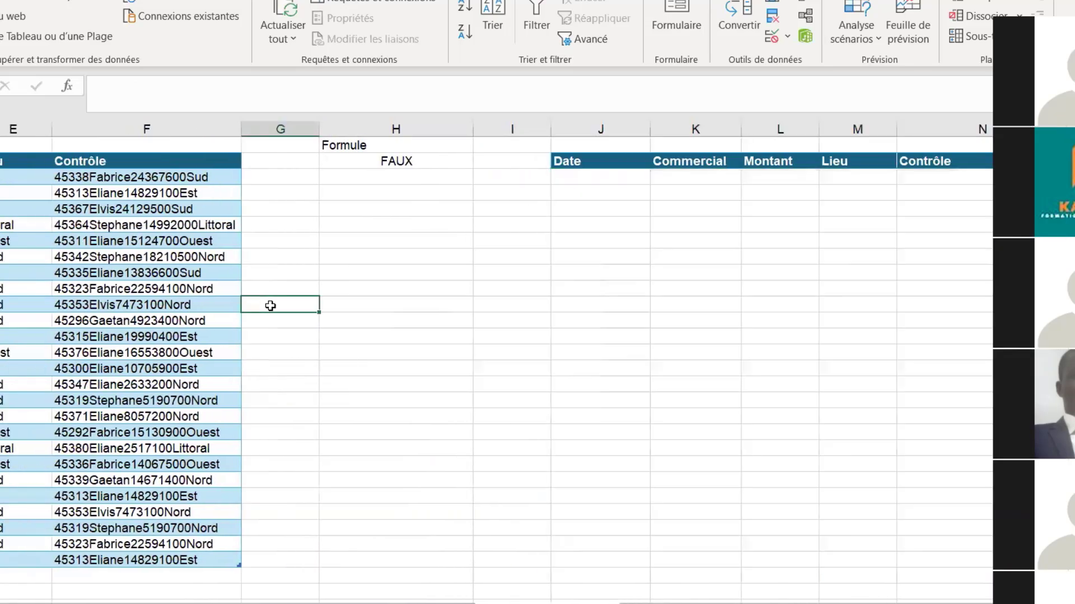
{"action": "key", "text": "Left"}
{"action": "key", "text": "Left"}
{"action": "key", "text": "Left"}
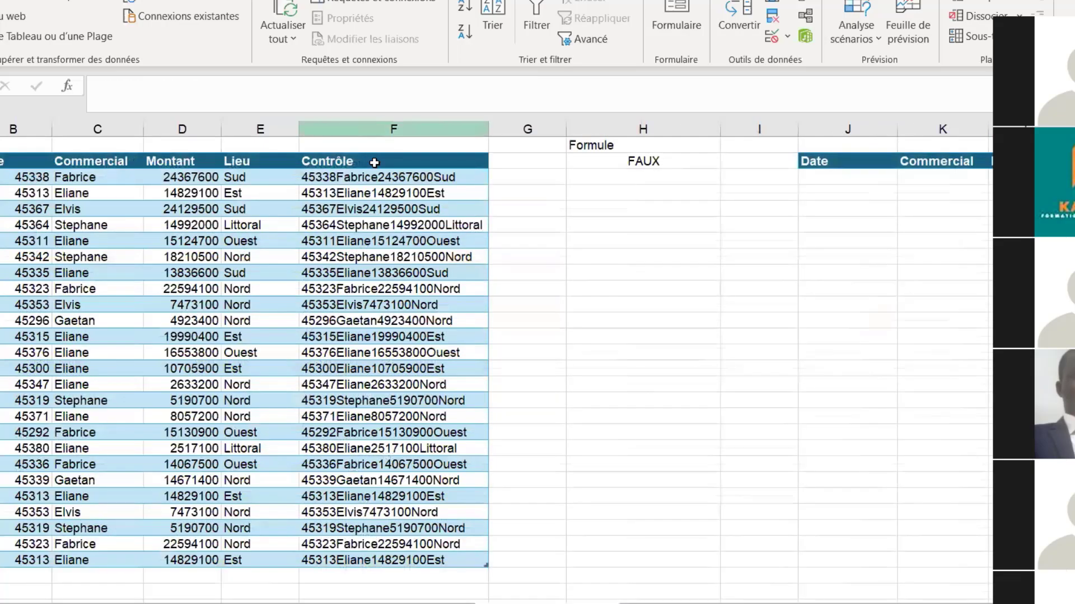
{"action": "left_click", "coordinate": [379, 177]}
{"action": "double_click", "coordinate": [379, 178]}
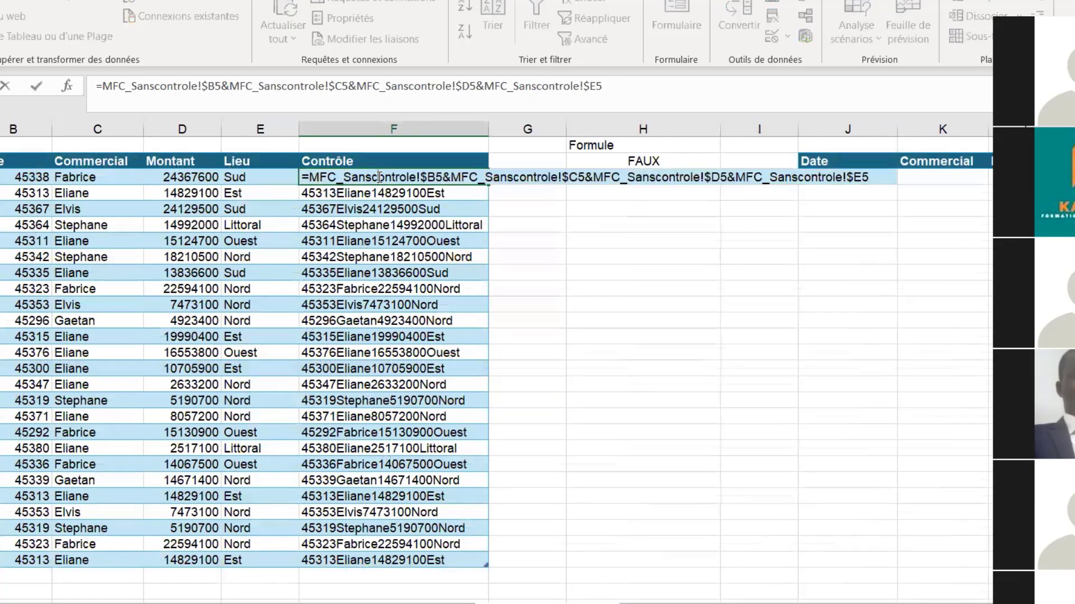
{"action": "key", "text": "Return"}
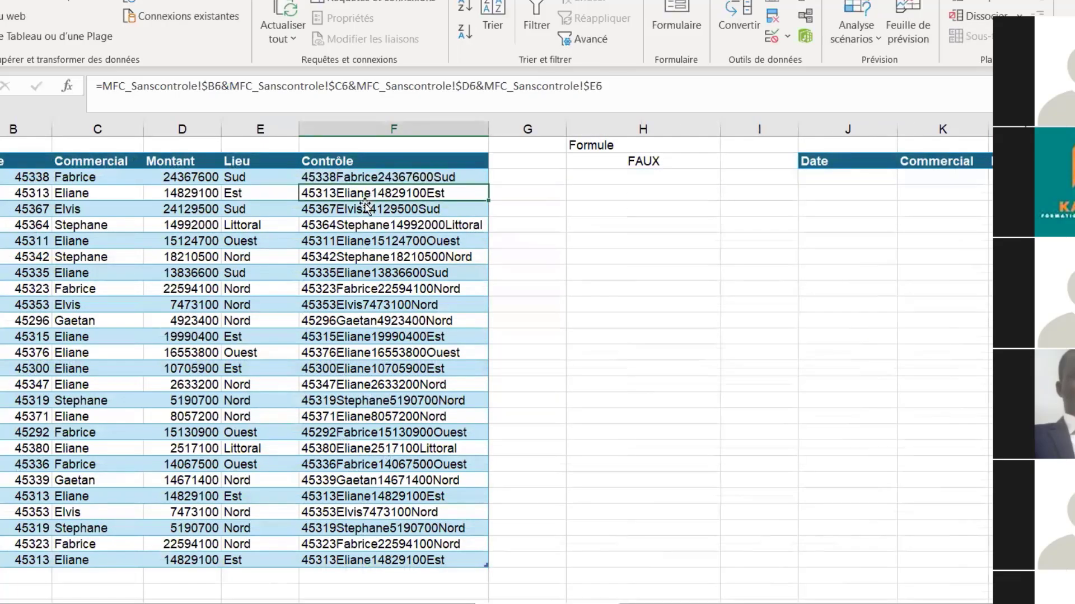
Reopen the Advanced Filter from a cell in the sales table and choose copying to another location.
{"action": "scroll", "coordinate": [375, 204], "scroll_direction": "up", "scroll_amount": 1}
{"action": "left_click", "coordinate": [254, 261]}
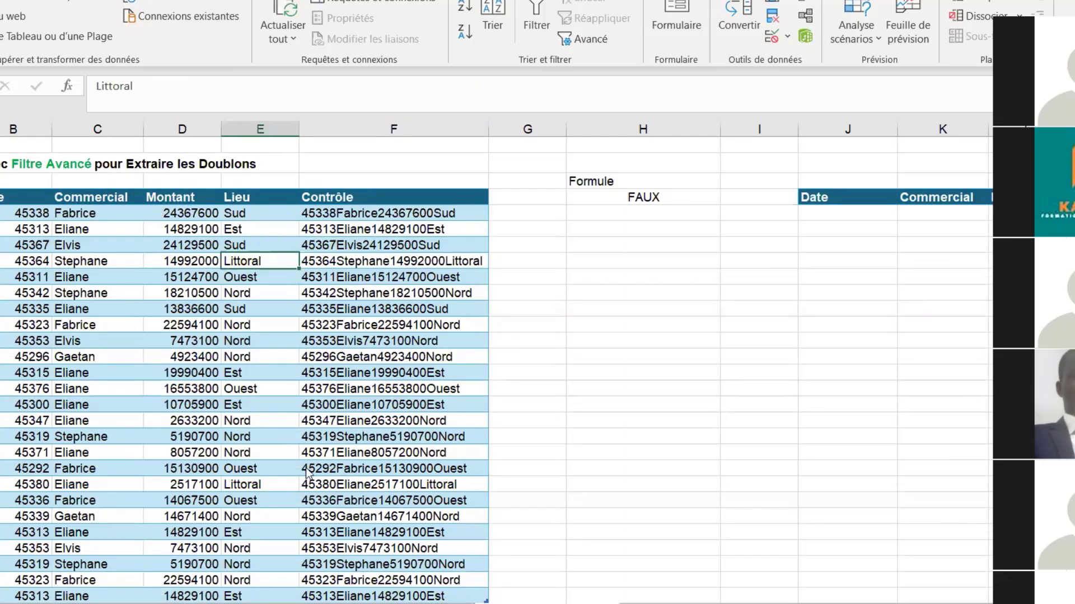
{"action": "left_click", "coordinate": [302, 603]}
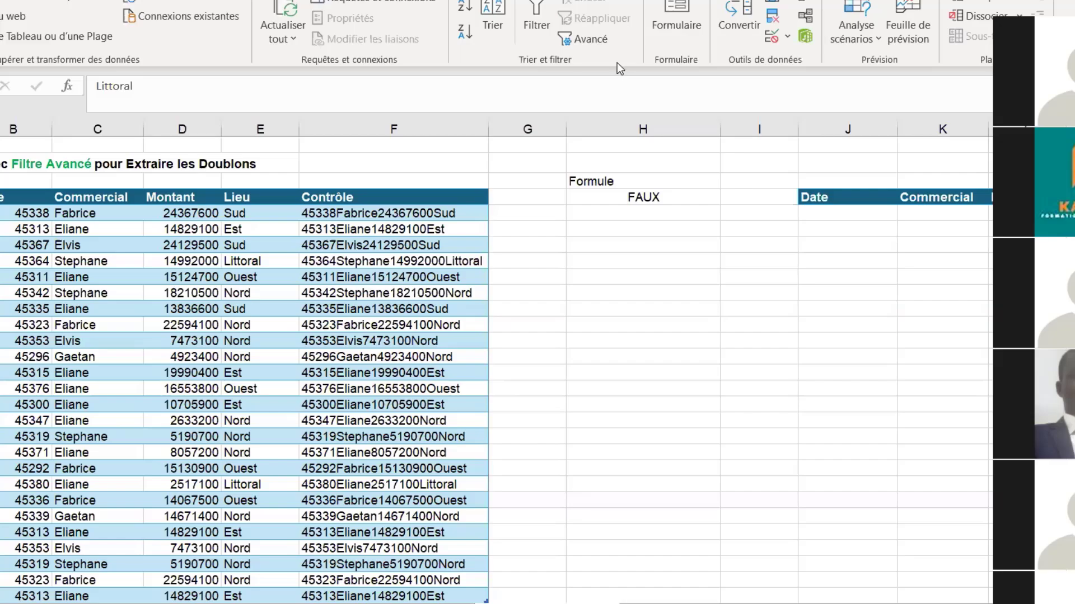
{"action": "left_click", "coordinate": [598, 40]}
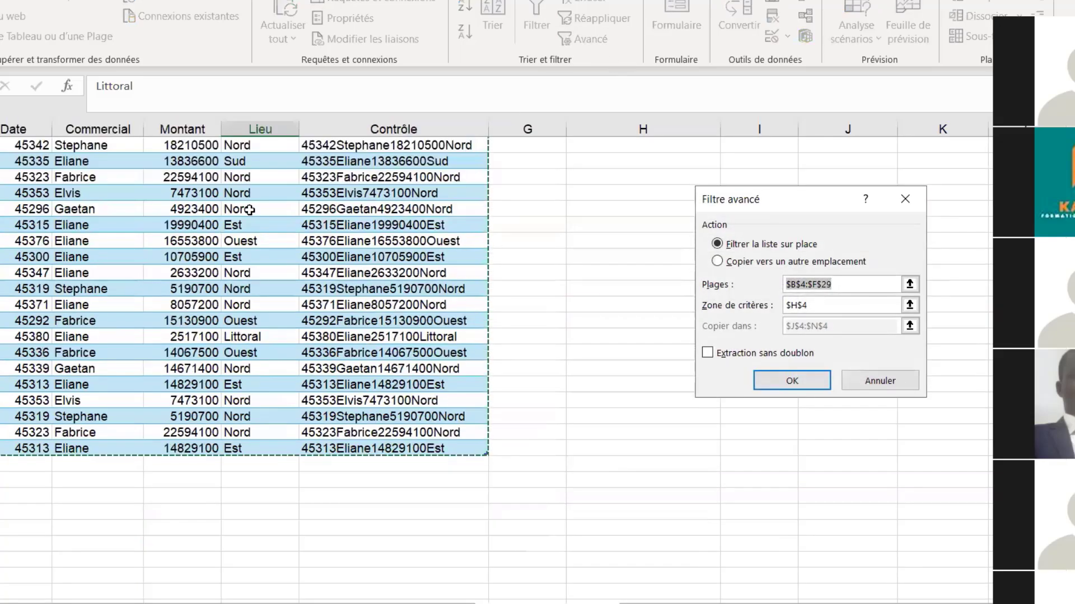
{"action": "scroll", "coordinate": [249, 210], "scroll_direction": "down", "scroll_amount": 3}
{"action": "scroll", "coordinate": [249, 210], "scroll_direction": "up", "scroll_amount": 3}
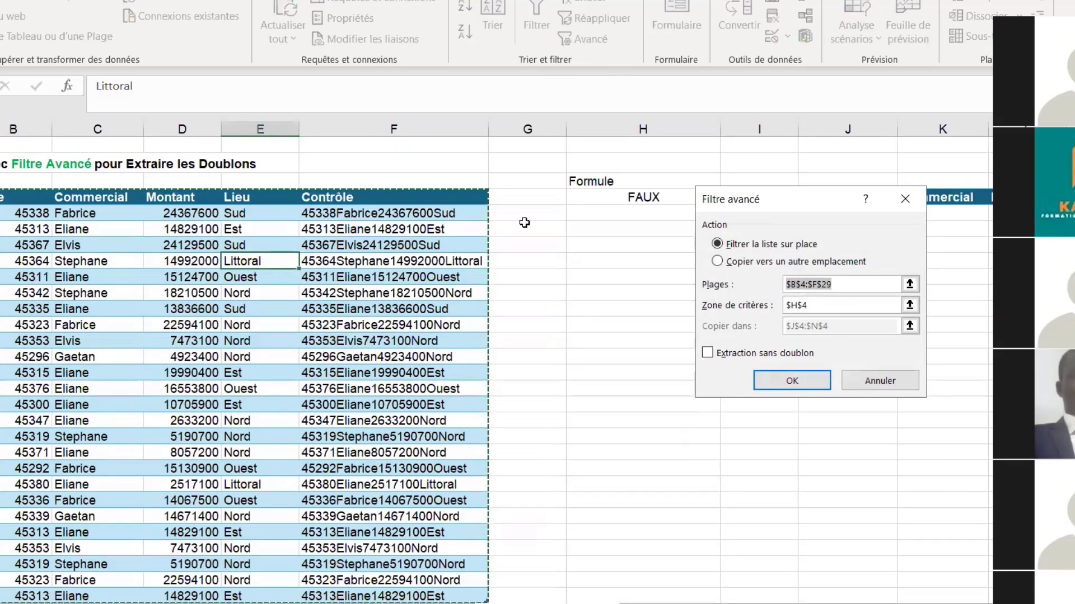
{"action": "left_click", "coordinate": [726, 263]}
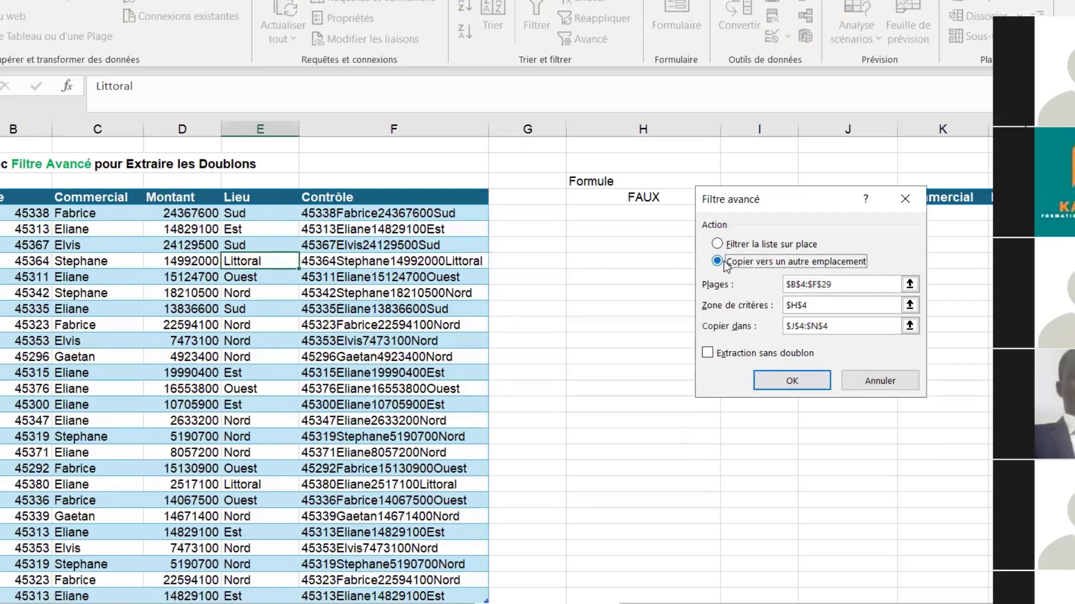
Set the criteria range to $H$3:$H$4, covering the Formule label and the formula cell.
{"action": "left_click", "coordinate": [833, 307]}
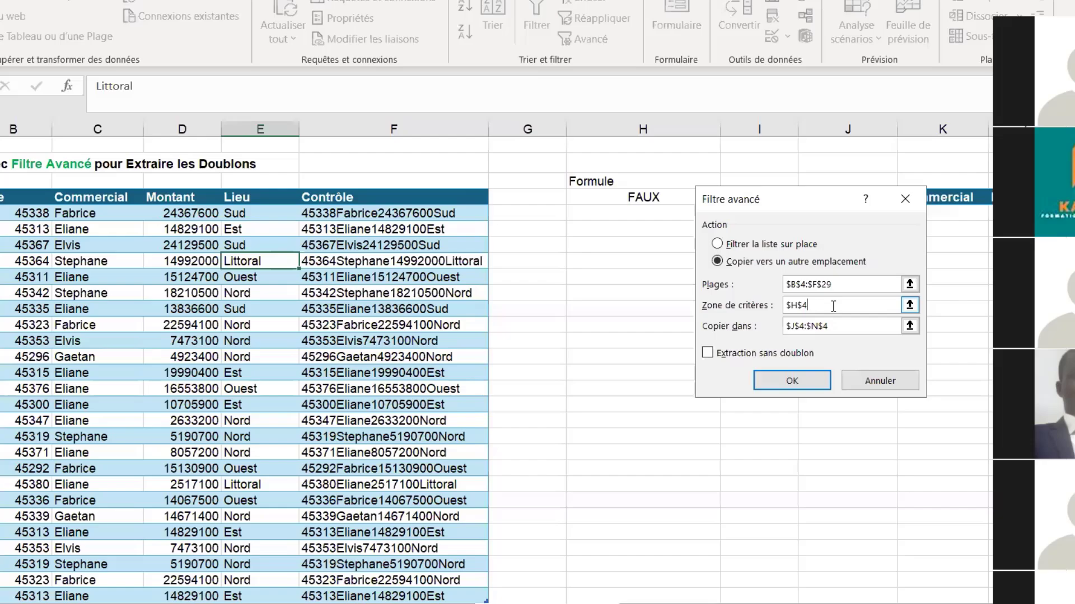
{"action": "key", "text": "BackSpace"}
{"action": "key", "text": "BackSpace"}
{"action": "key", "text": "BackSpace"}
{"action": "left_click_drag", "start_coordinate": [600, 181], "coordinate": [614, 197]}
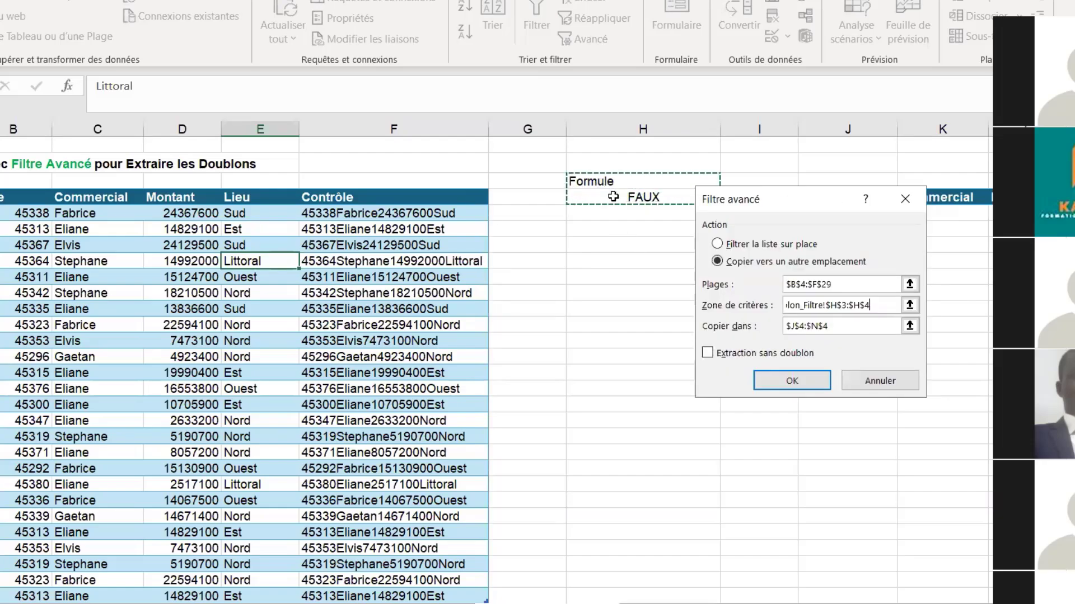
Set the copy destination to the Date-to-Contrôle header row in J4:N4 and run the Advanced Filter.
{"action": "left_click", "coordinate": [848, 329]}
{"action": "key", "text": "BackSpace"}
{"action": "key", "text": "BackSpace"}
{"action": "key", "text": "BackSpace"}
{"action": "key", "text": "BackSpace"}
{"action": "key", "text": "BackSpace"}
{"action": "key", "text": "BackSpace"}
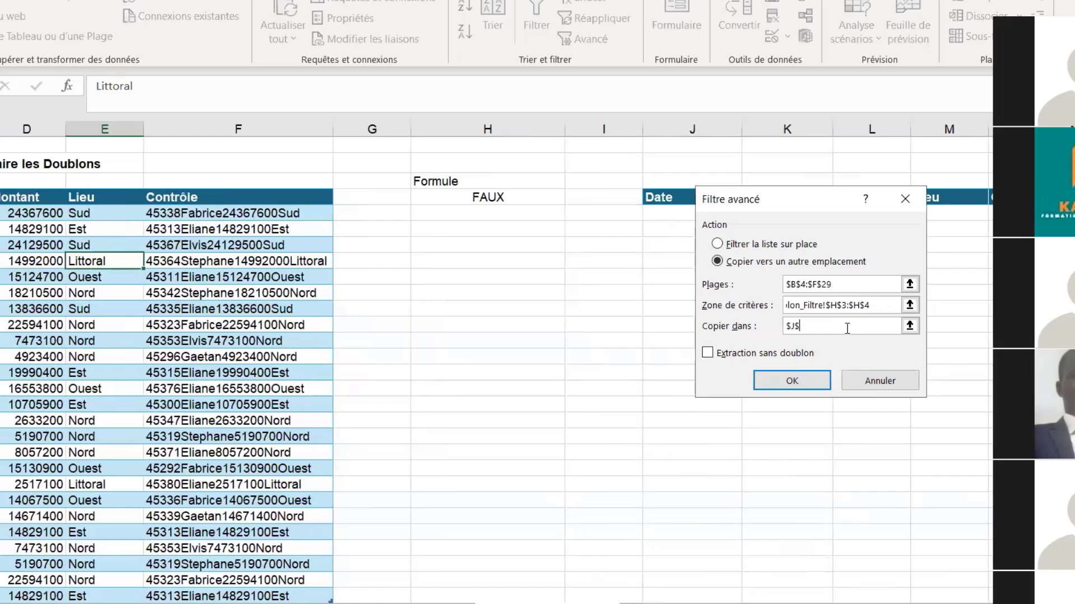
{"action": "left_click_drag", "start_coordinate": [794, 198], "coordinate": [788, 291]}
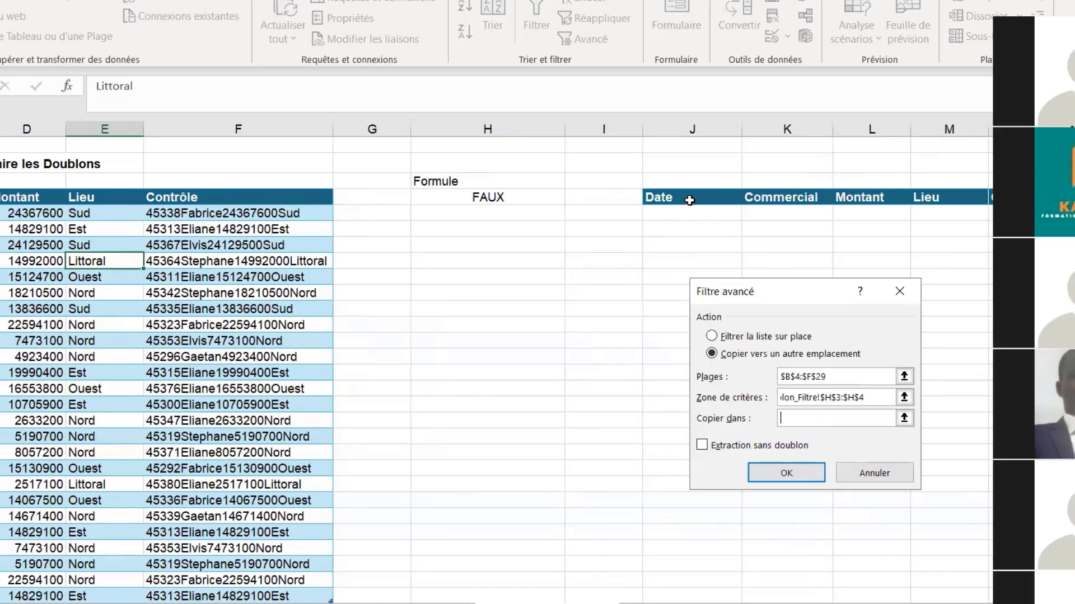
{"action": "left_click_drag", "start_coordinate": [664, 197], "coordinate": [996, 197]}
{"action": "key", "text": "Return"}
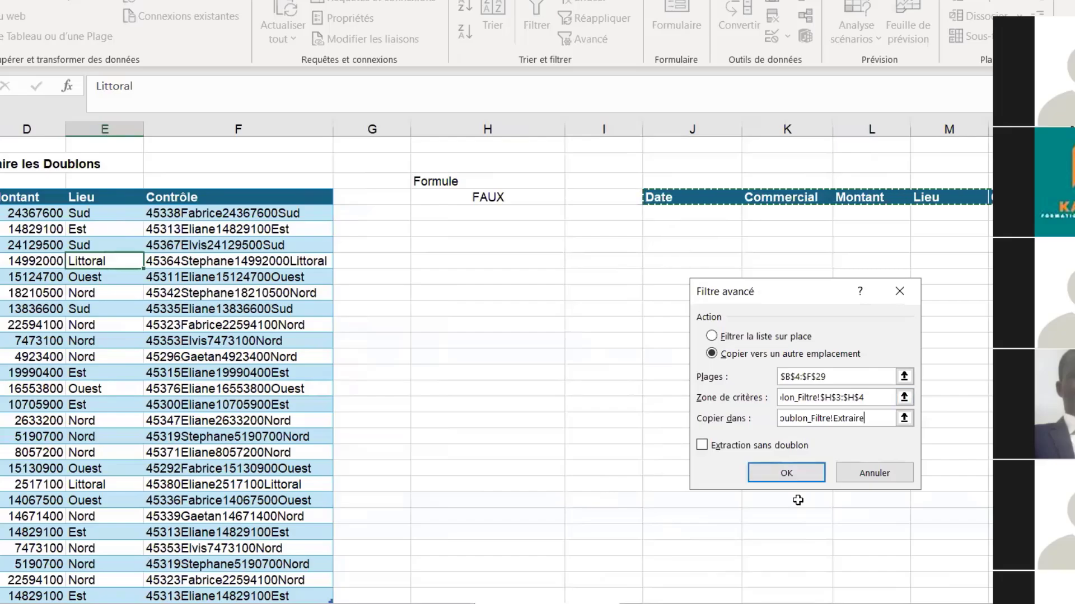
{"action": "left_click", "coordinate": [787, 476]}
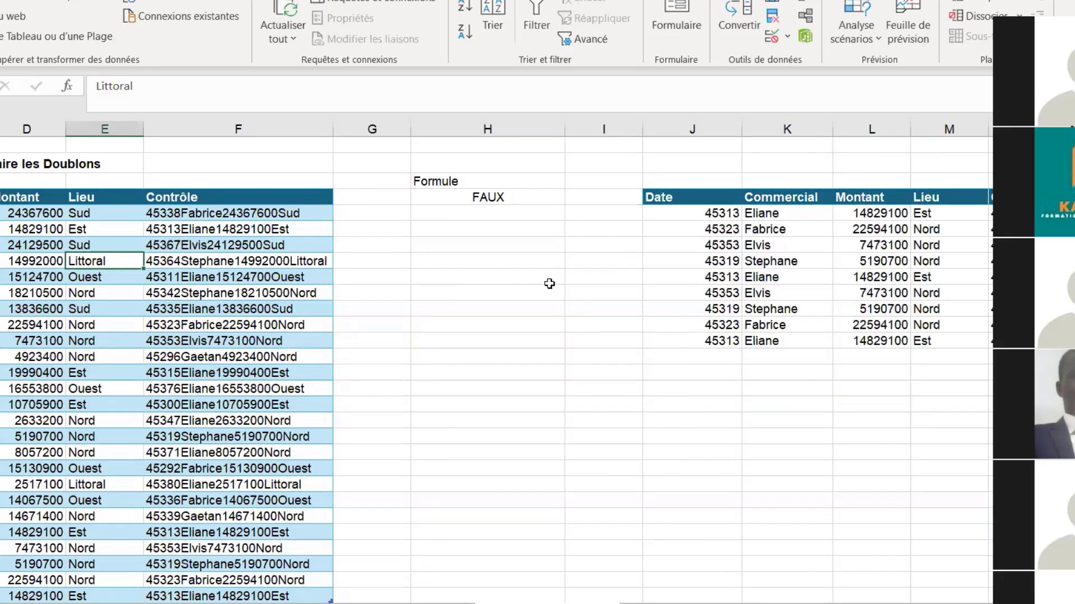
{"action": "left_click", "coordinate": [678, 340]}
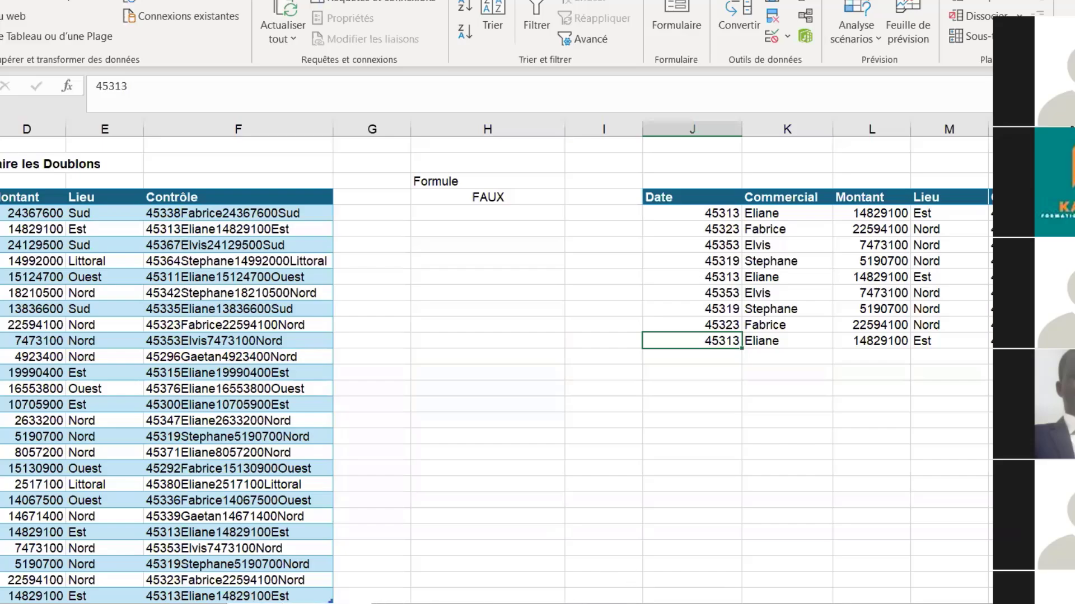
Switch to the Gestion_Doublon_Filtre (2) sheet and select a cell in its Contrôle column.
{"action": "left_click", "coordinate": [503, 603]}
{"action": "scroll", "coordinate": [511, 476], "scroll_direction": "up", "scroll_amount": 1}
{"action": "left_click", "coordinate": [424, 401]}
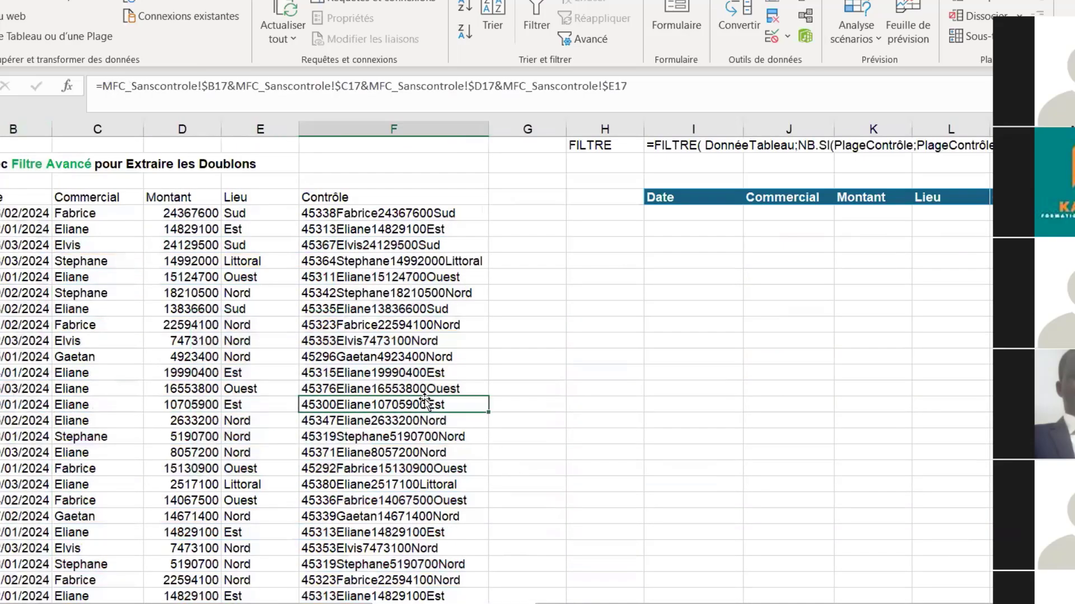
{"action": "left_click", "coordinate": [684, 215]}
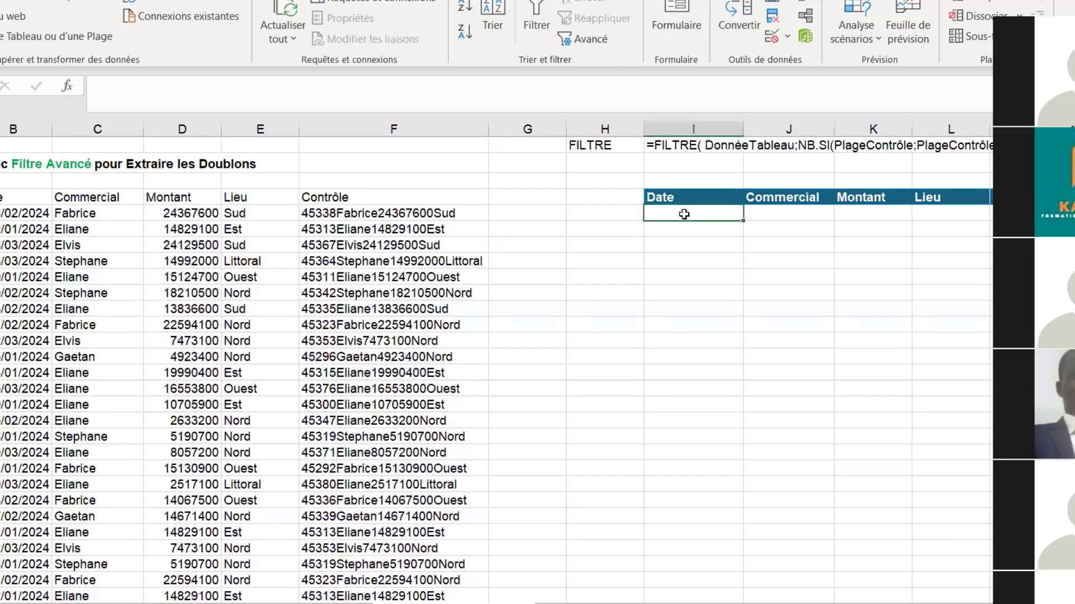
{"action": "type", "text": "=filt"}
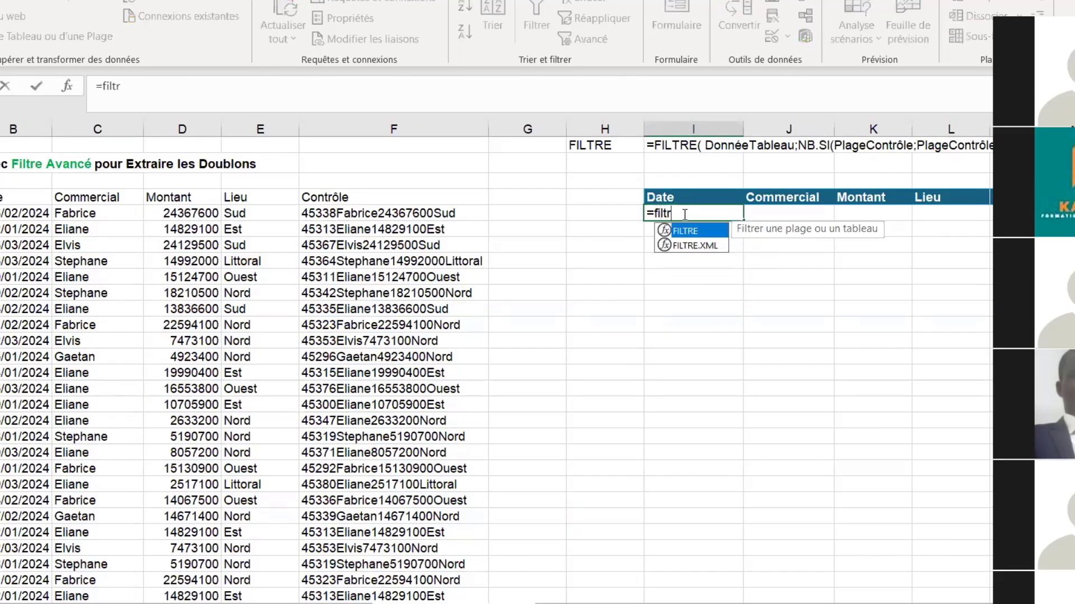
{"action": "type", "text": "r"}
{"action": "key", "text": "Tab"}
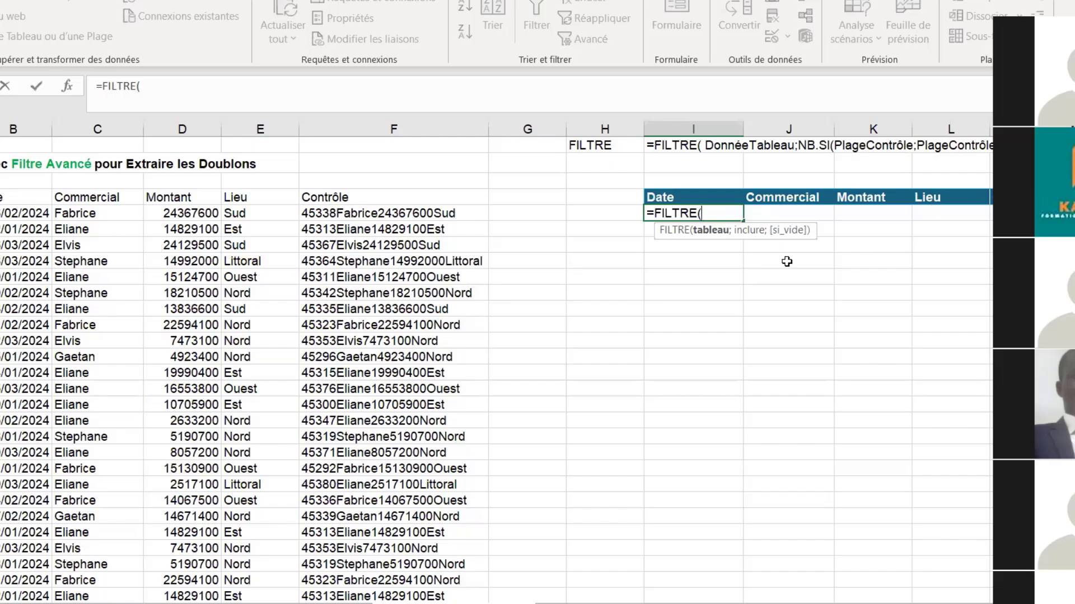
{"action": "key", "text": "Escape"}
Convert the sales data in $B$4:$F$29 into a table with headers.
{"action": "left_click", "coordinate": [314, 342]}
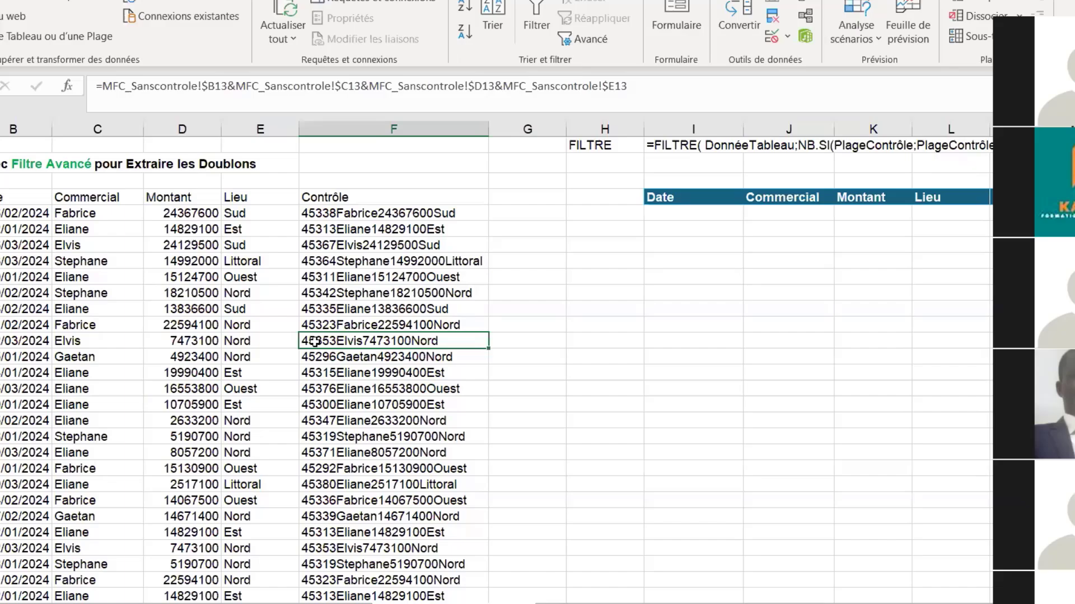
{"action": "key", "text": "ctrl+t"}
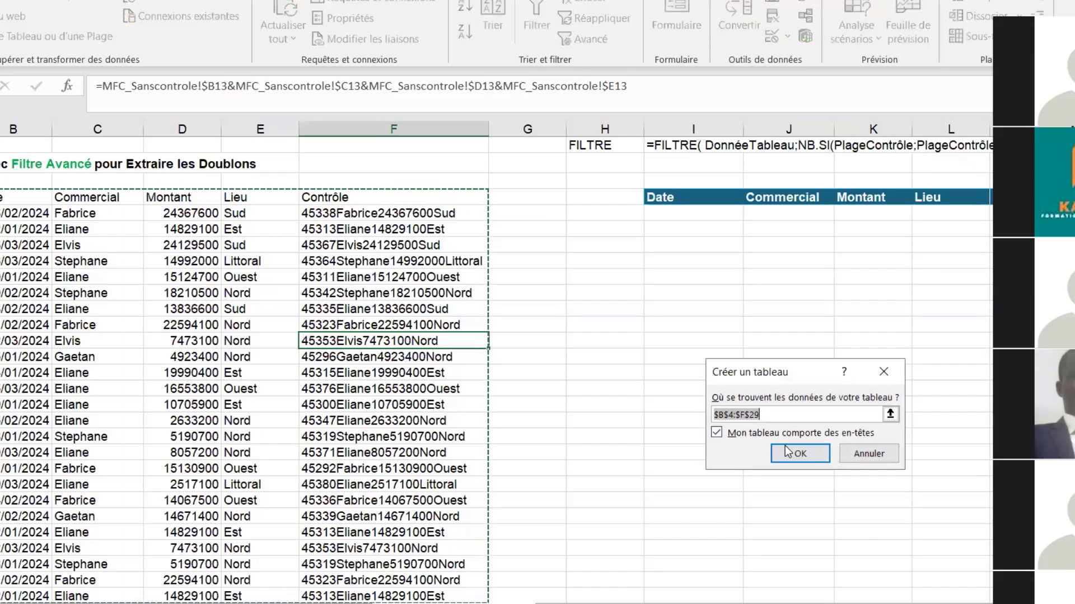
{"action": "left_click", "coordinate": [803, 451]}
Begin a FILTRE formula in I5 with all data rows of the sales table, Tableau4, as its array argument.
{"action": "left_click", "coordinate": [681, 217]}
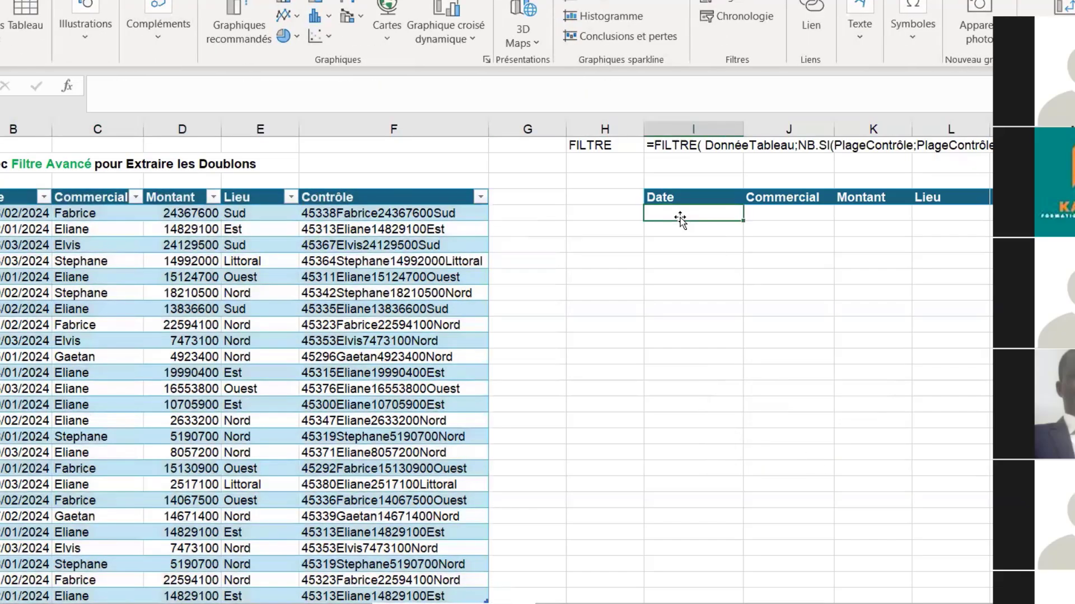
{"action": "type", "text": "=FILTRE("}
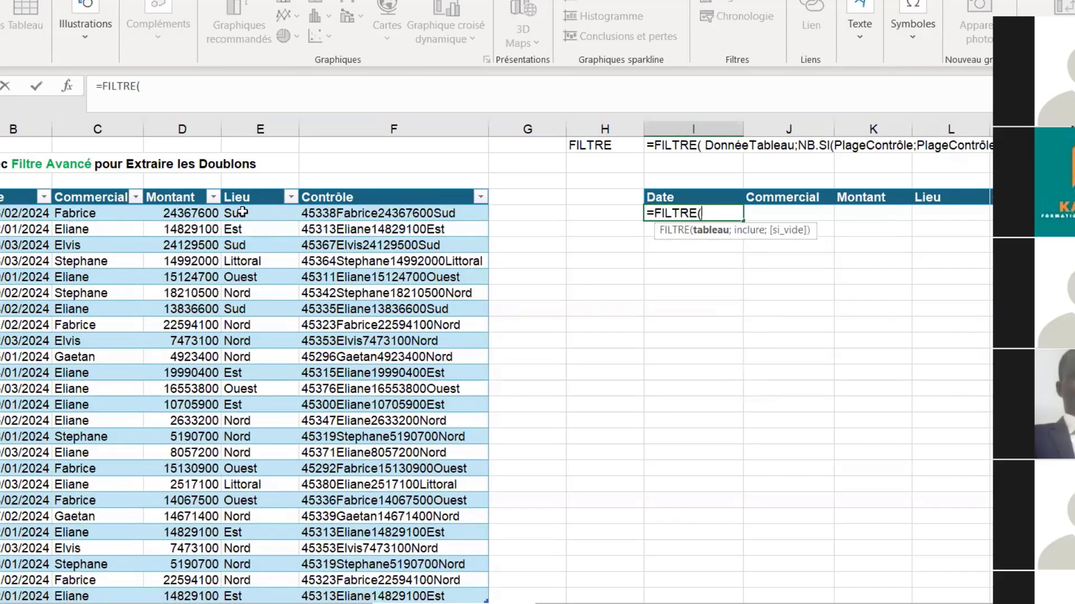
{"action": "left_click", "coordinate": [11, 212]}
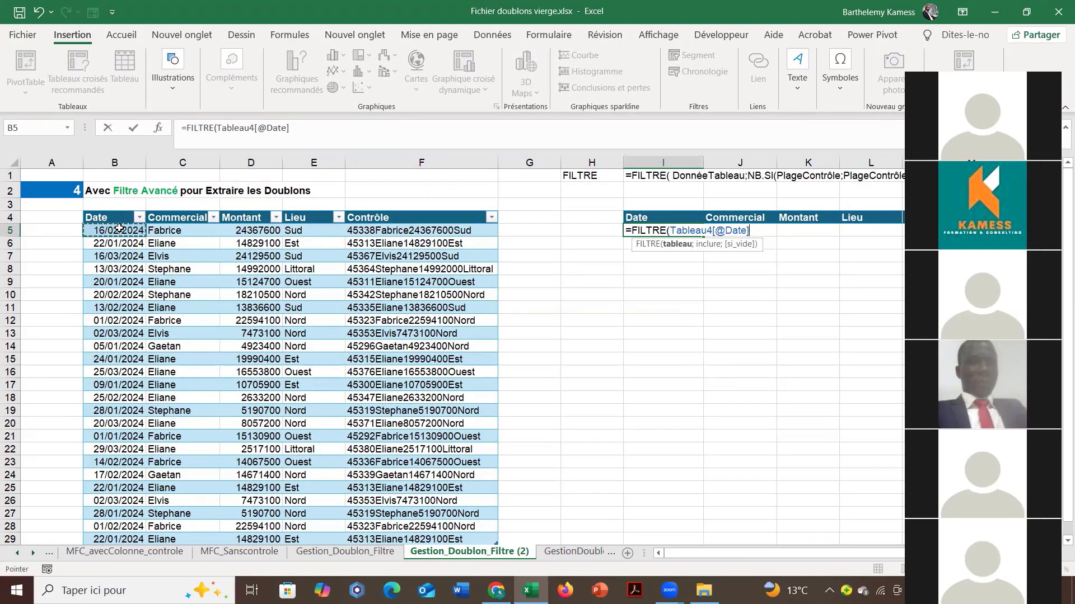
{"action": "left_click_drag", "start_coordinate": [119, 228], "coordinate": [461, 495]}
{"action": "left_click_drag", "start_coordinate": [431, 297], "coordinate": [432, 297]}
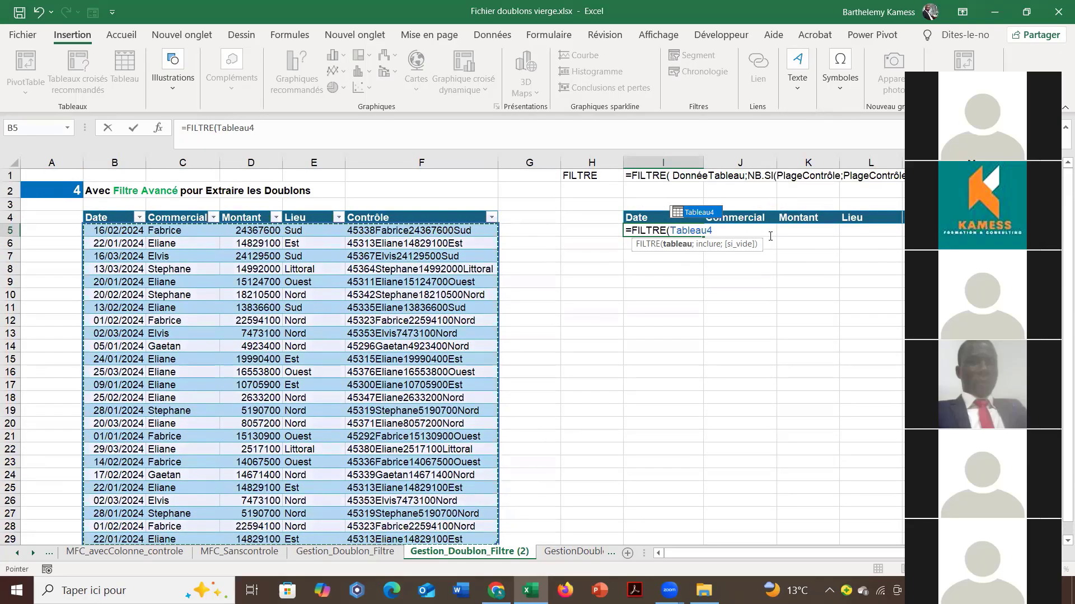
{"action": "type", "text": ";"}
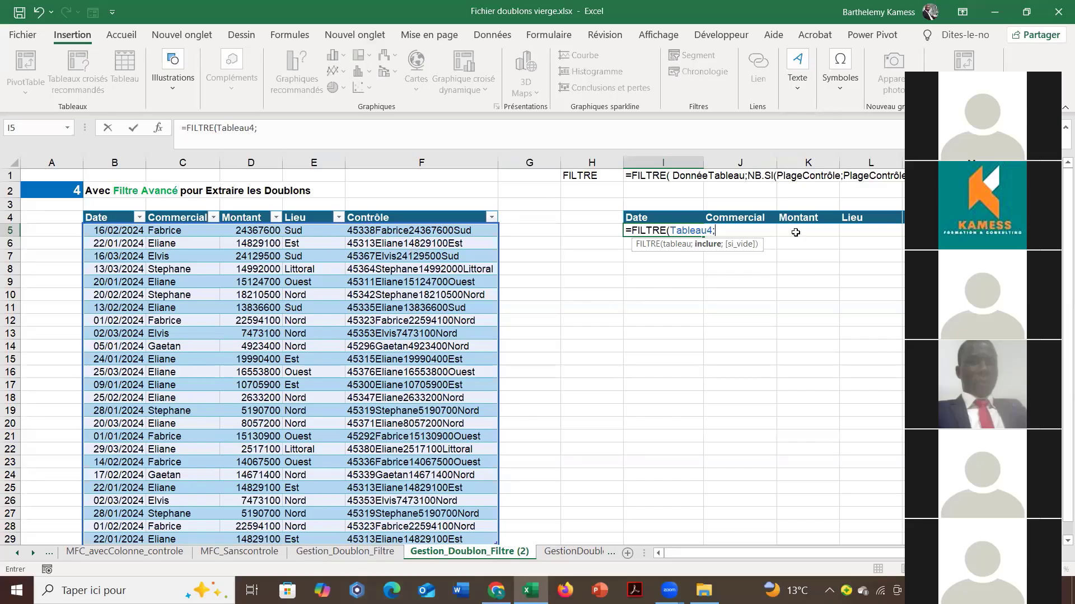
Add NB.SI as the FILTRE include argument, with the whole Tableau4[Contrôle] column as its range.
{"action": "type", "text": "NB"}
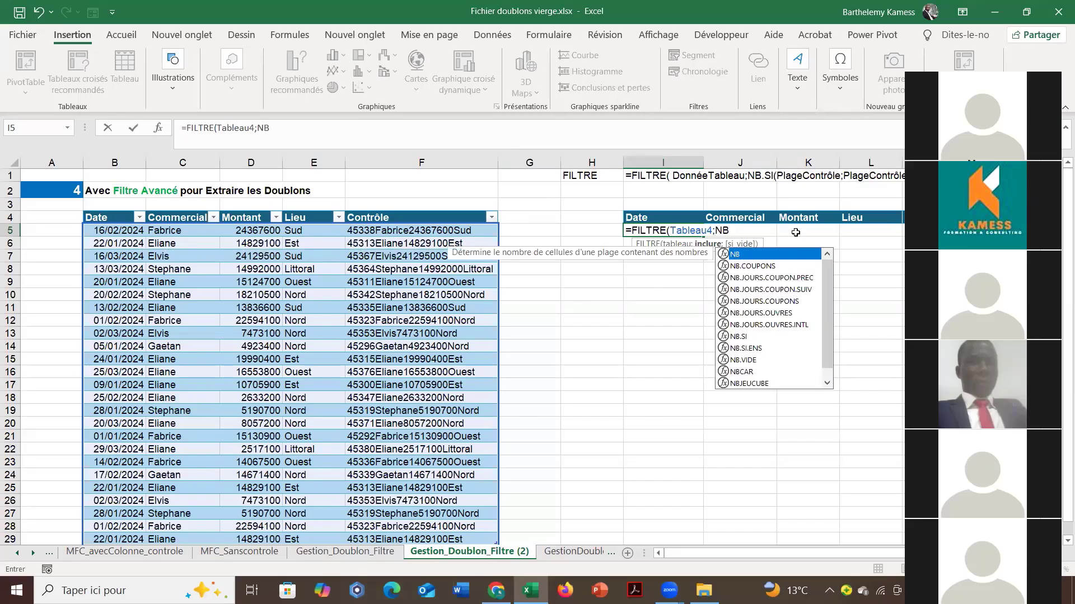
{"action": "key", "text": "Down"}
{"action": "key", "text": "Down"}
{"action": "key", "text": "Down"}
{"action": "key", "text": "Down"}
{"action": "key", "text": "Down"}
{"action": "key", "text": "Down"}
{"action": "key", "text": "Down"}
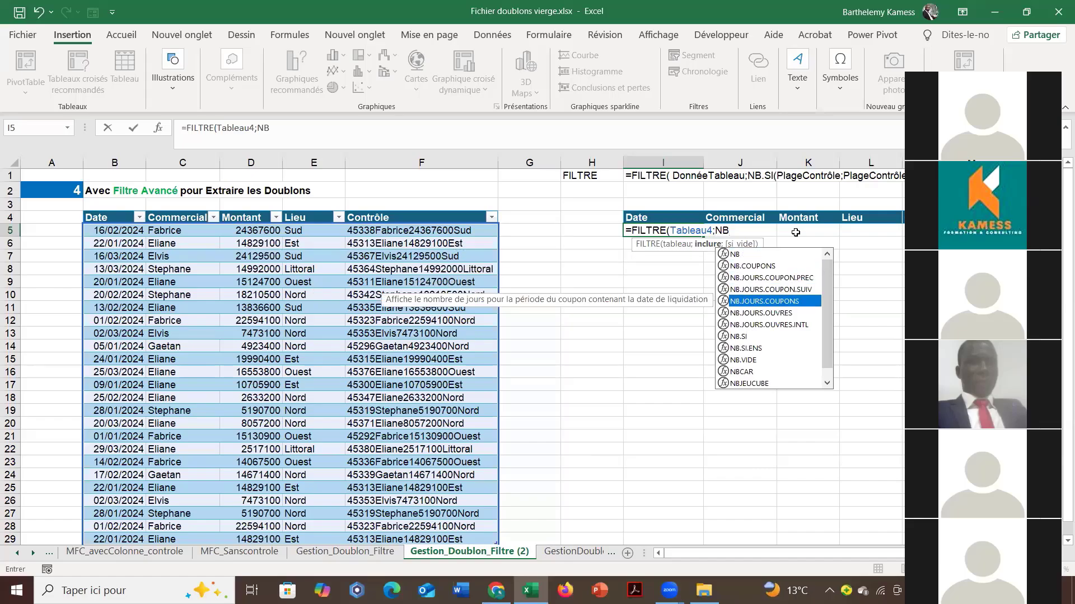
{"action": "key", "text": "Tab"}
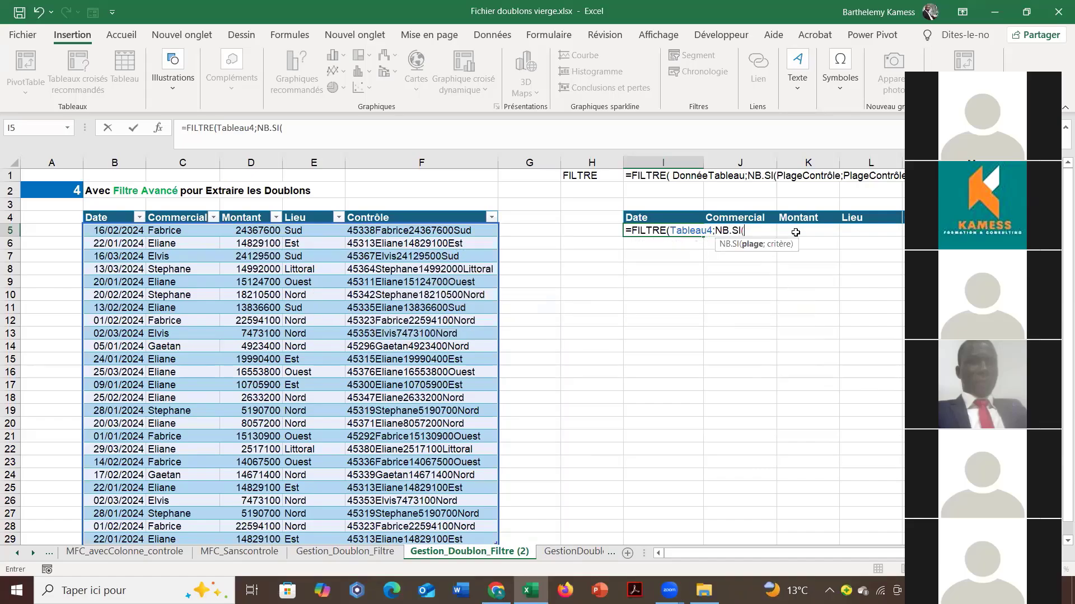
{"action": "left_click", "coordinate": [381, 228]}
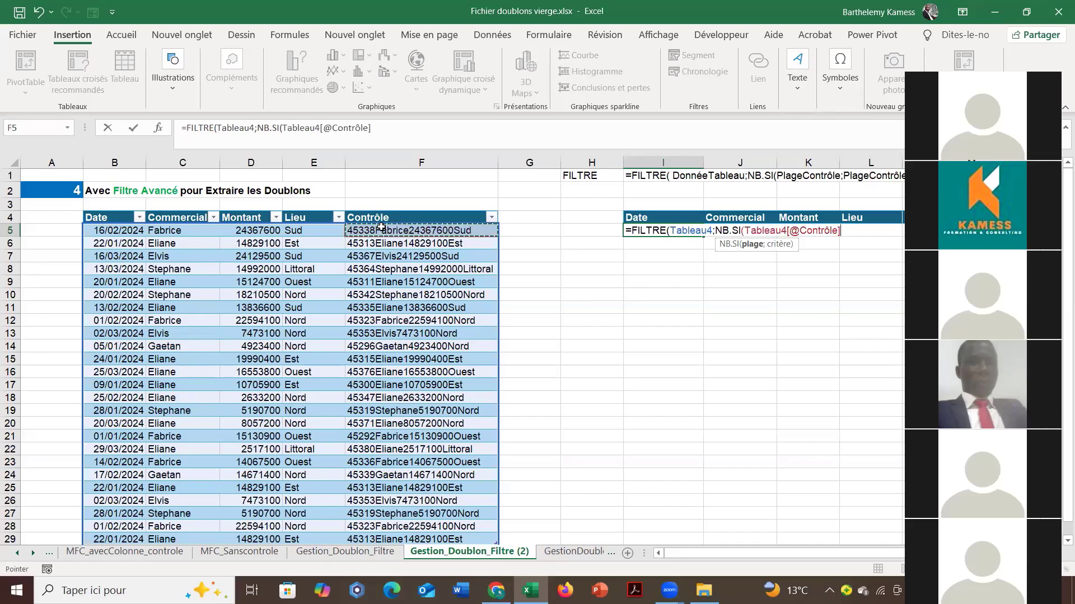
{"action": "key", "text": "ctrl+shift+Down"}
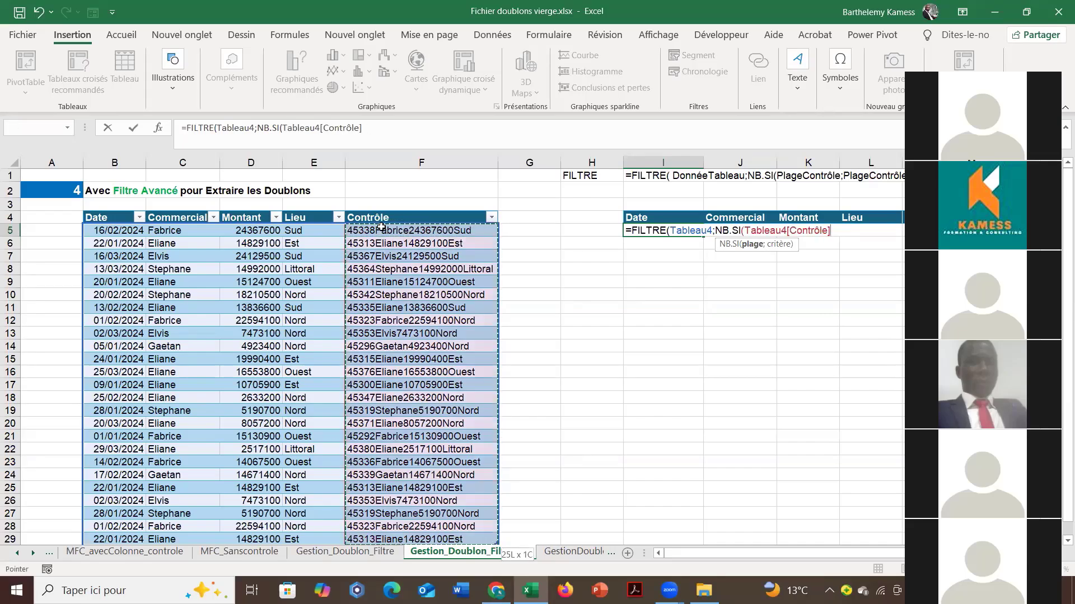
{"action": "type", "text": "."}
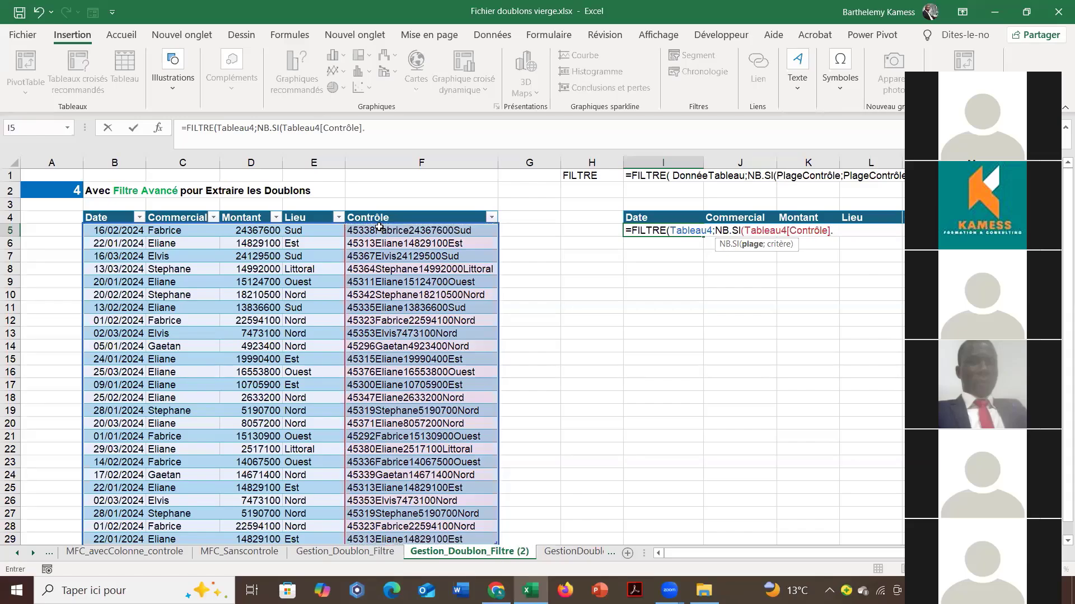
{"action": "key", "text": "BackSpace"}
{"action": "type", "text": ";"}
{"action": "left_click", "coordinate": [385, 231]}
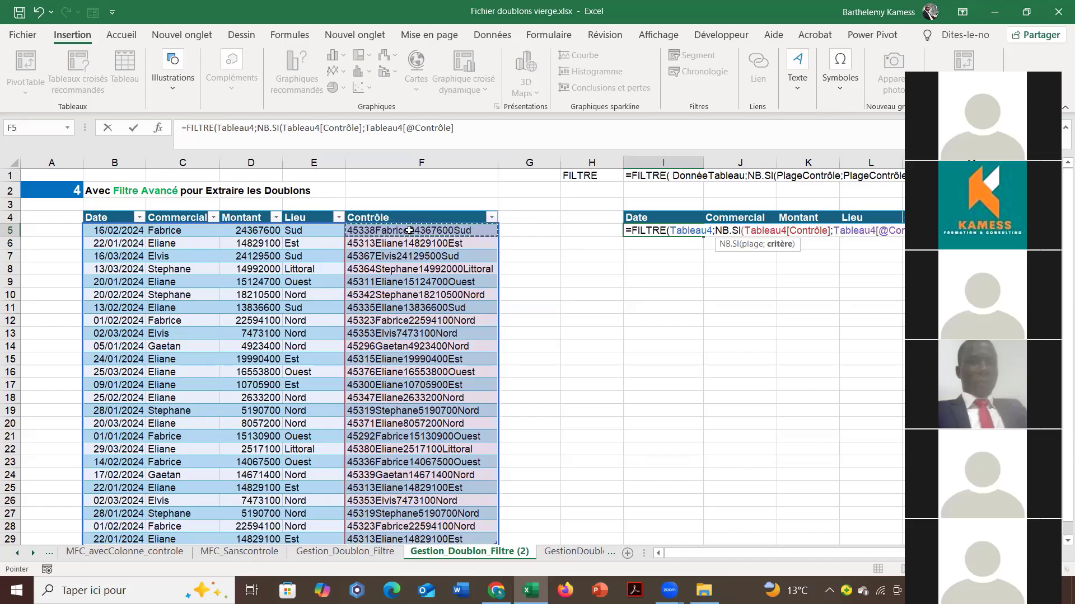
{"action": "type", "text": ")"}
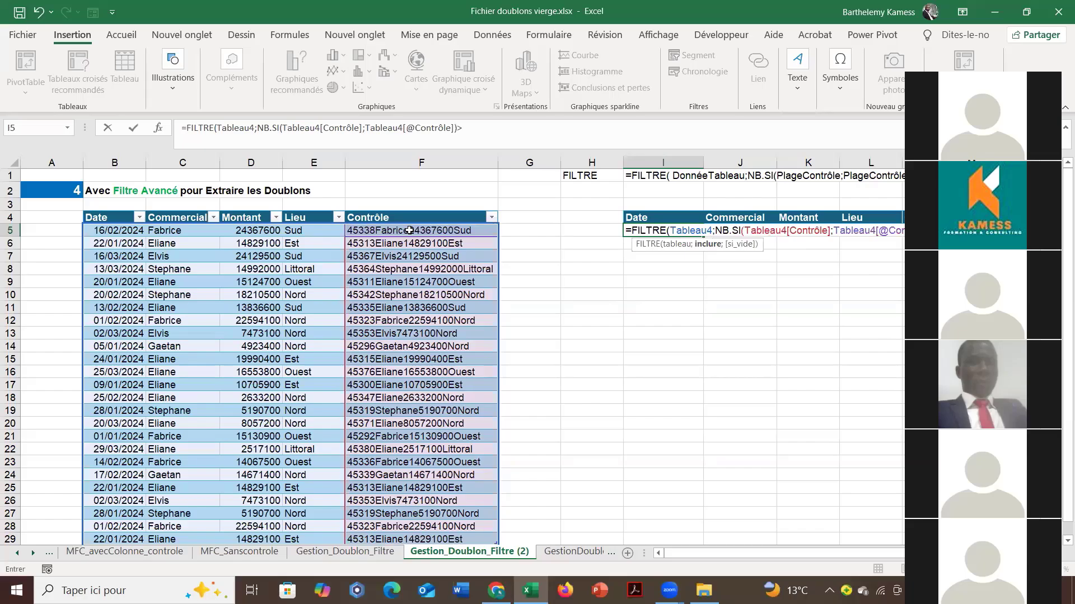
{"action": "type", "text": ">1)"}
{"action": "key", "text": "Return"}
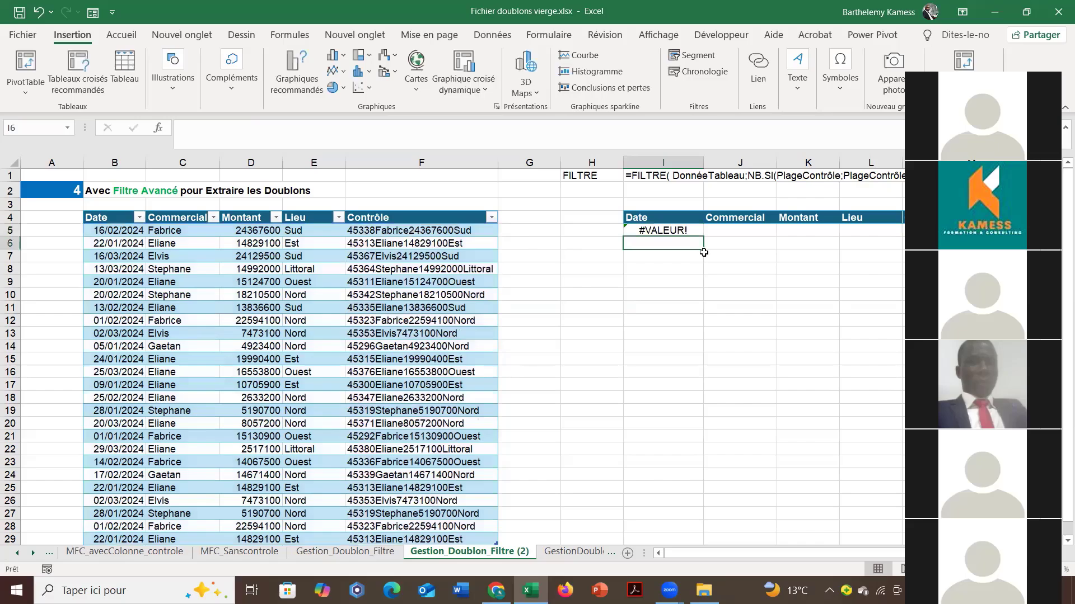
Reopen the FILTRE formula in I5 and replace its Tableau4 array argument with the range B5:F29.
{"action": "left_click", "coordinate": [685, 223]}
{"action": "double_click", "coordinate": [686, 230]}
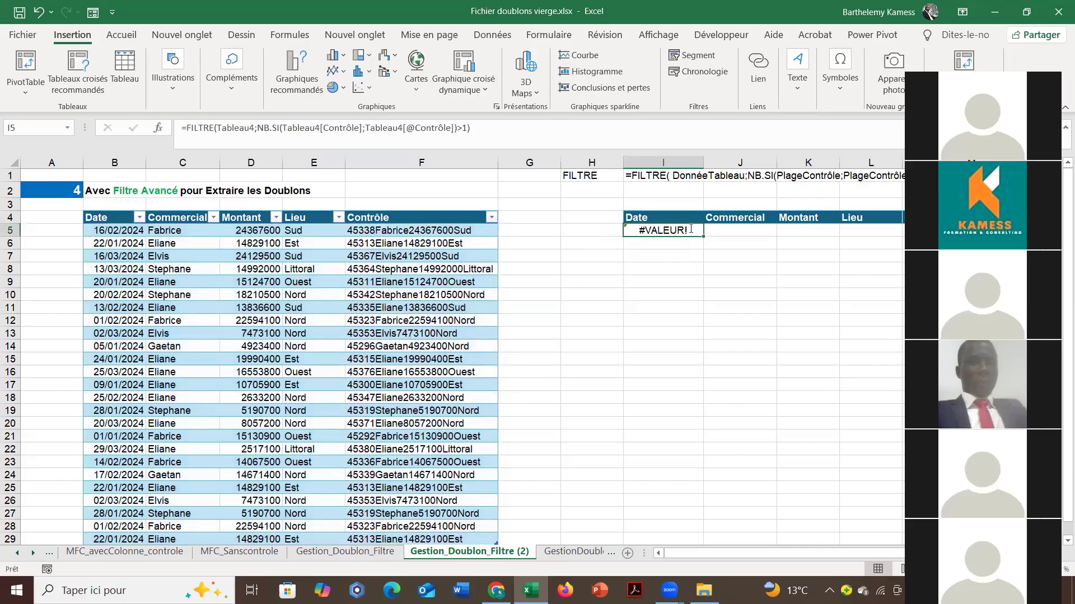
{"action": "scroll", "coordinate": [327, 260], "scroll_direction": "down", "scroll_amount": 3}
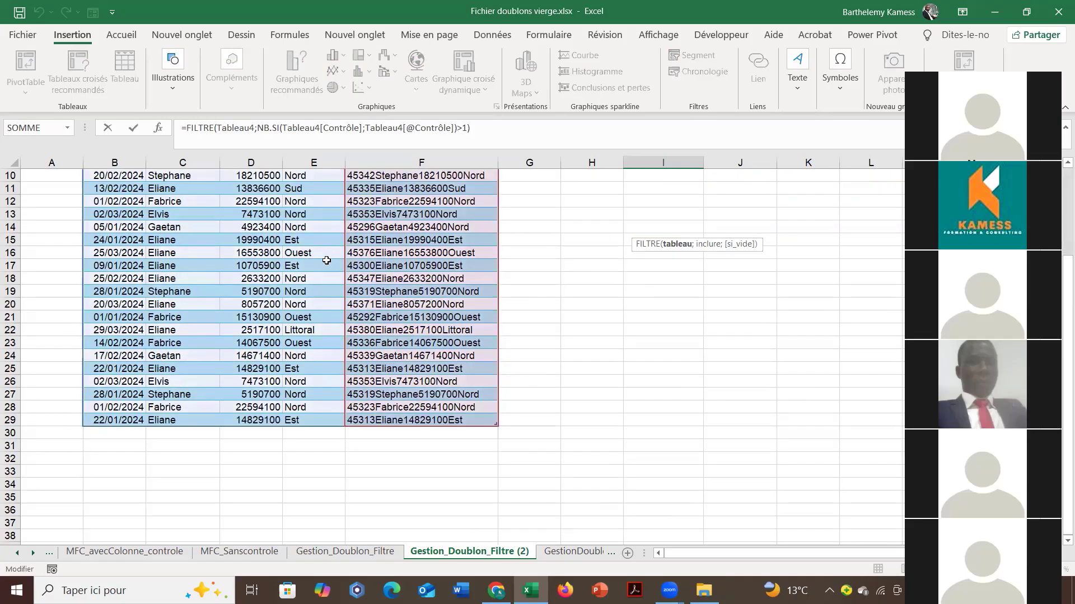
{"action": "scroll", "coordinate": [327, 260], "scroll_direction": "up", "scroll_amount": 3}
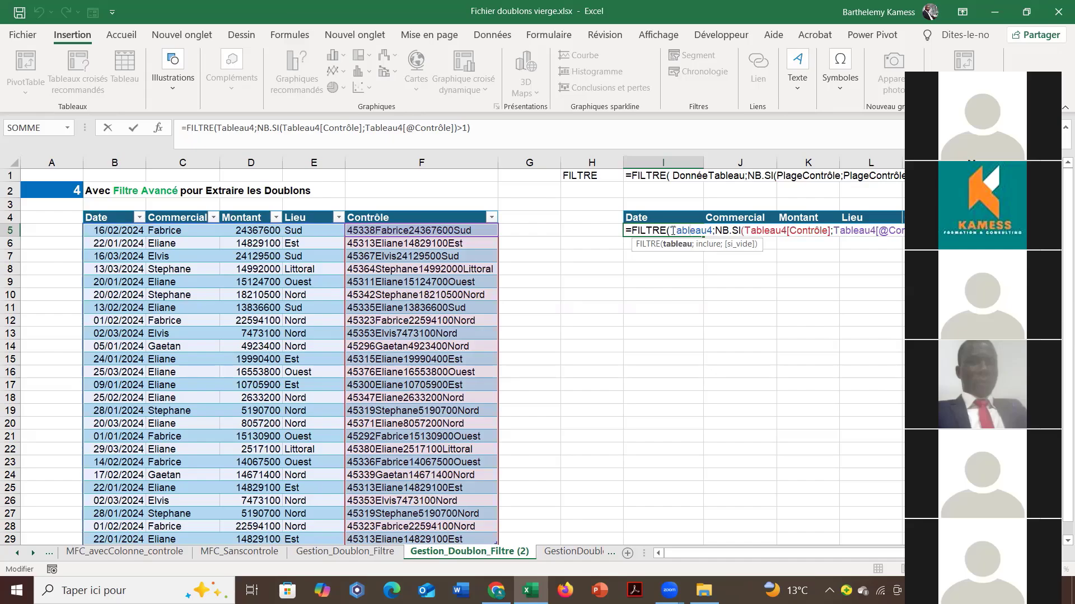
{"action": "left_click_drag", "start_coordinate": [670, 230], "coordinate": [713, 231]}
{"action": "type", "text": "B"}
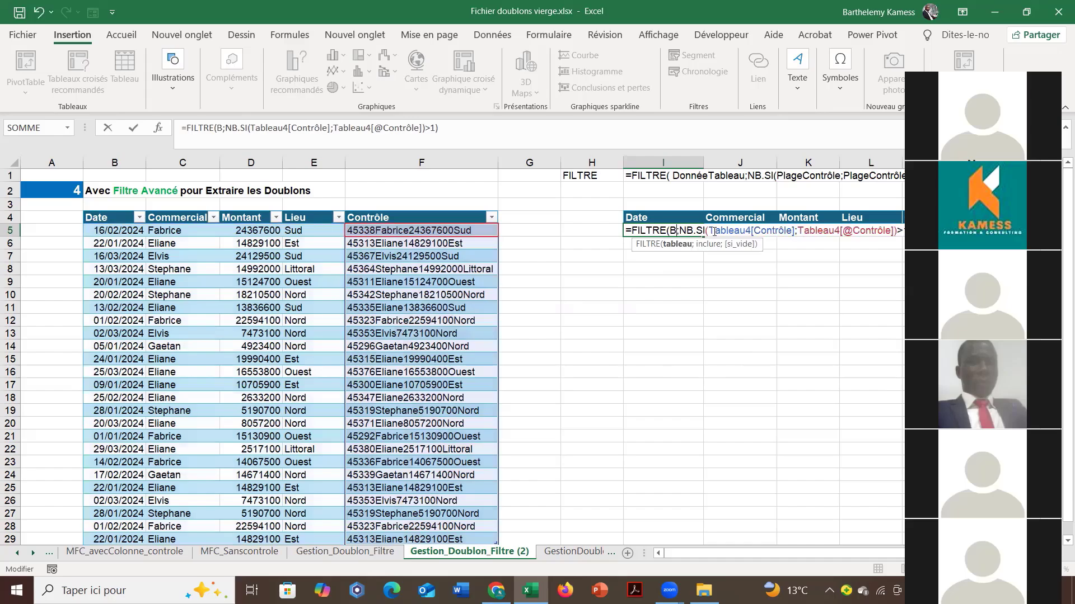
{"action": "type", "text": "5"}
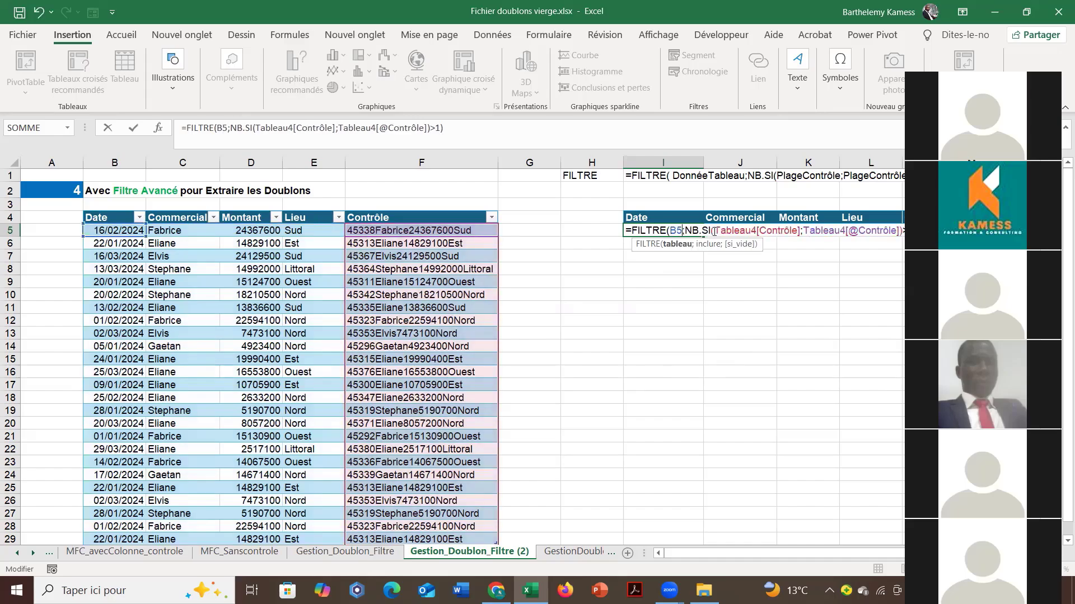
{"action": "type", "text": "/"}
{"action": "key", "text": "BackSpace"}
{"action": "type", "text": ";"}
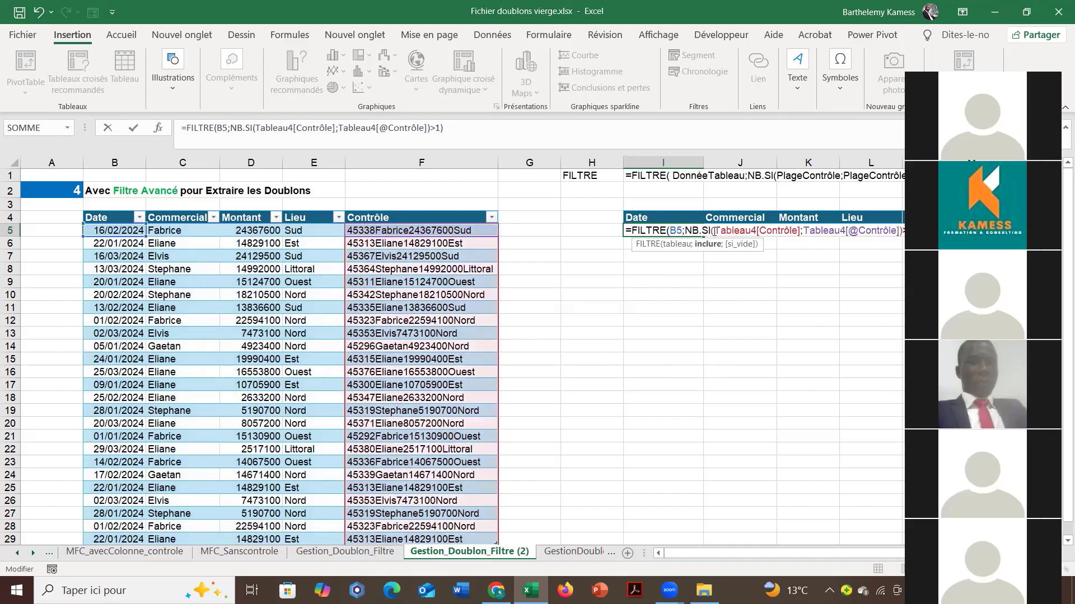
{"action": "key", "text": "BackSpace"}
{"action": "type", "text": ":"}
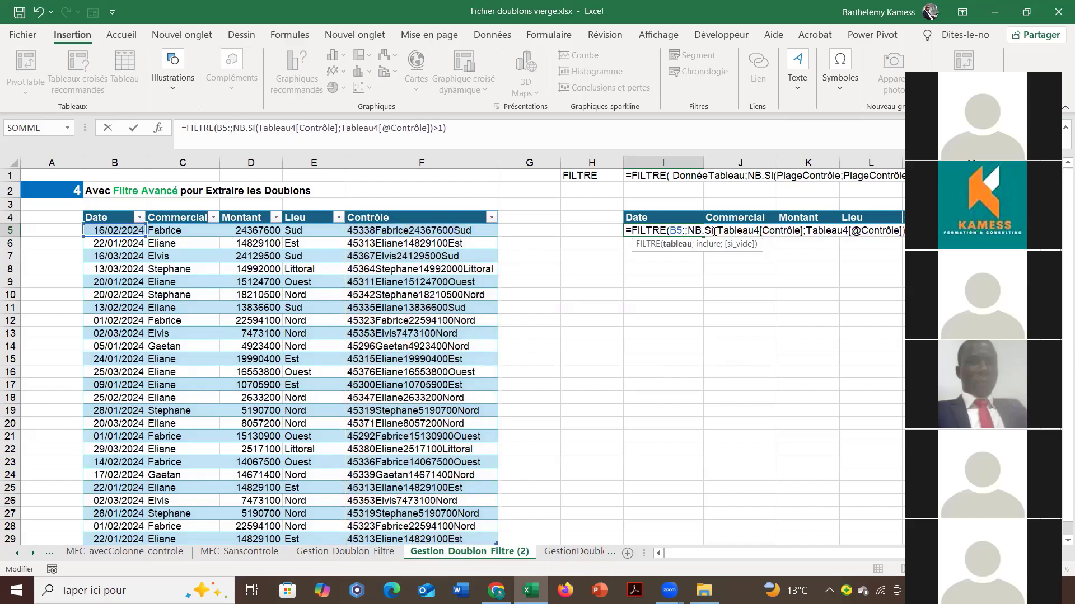
{"action": "type", "text": "F"}
{"action": "scroll", "coordinate": [445, 233], "scroll_direction": "down", "scroll_amount": 6}
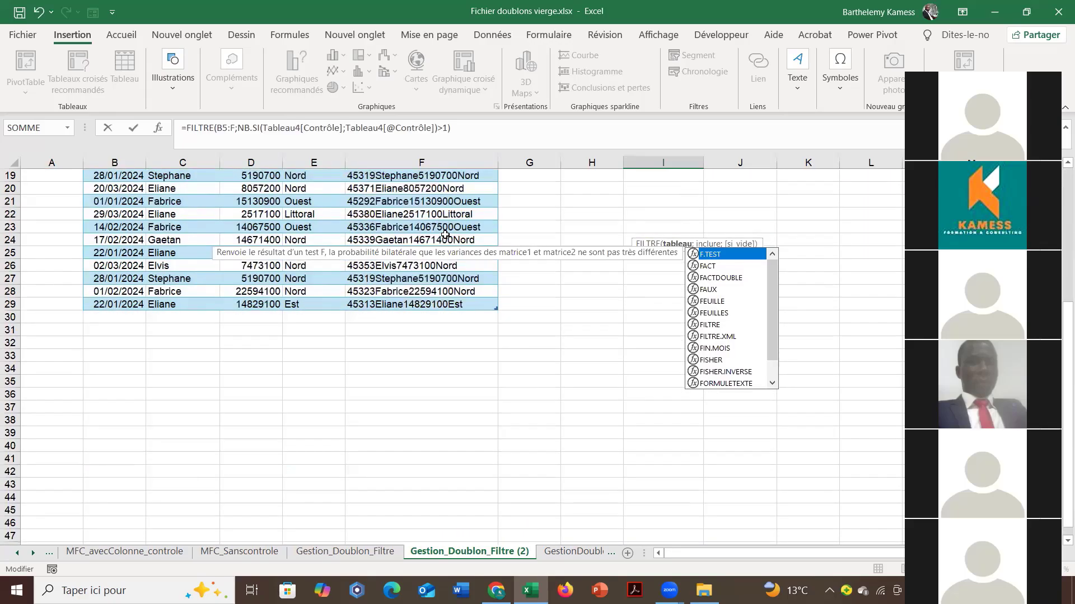
{"action": "scroll", "coordinate": [445, 234], "scroll_direction": "up", "scroll_amount": 4}
{"action": "scroll", "coordinate": [444, 234], "scroll_direction": "up", "scroll_amount": 2}
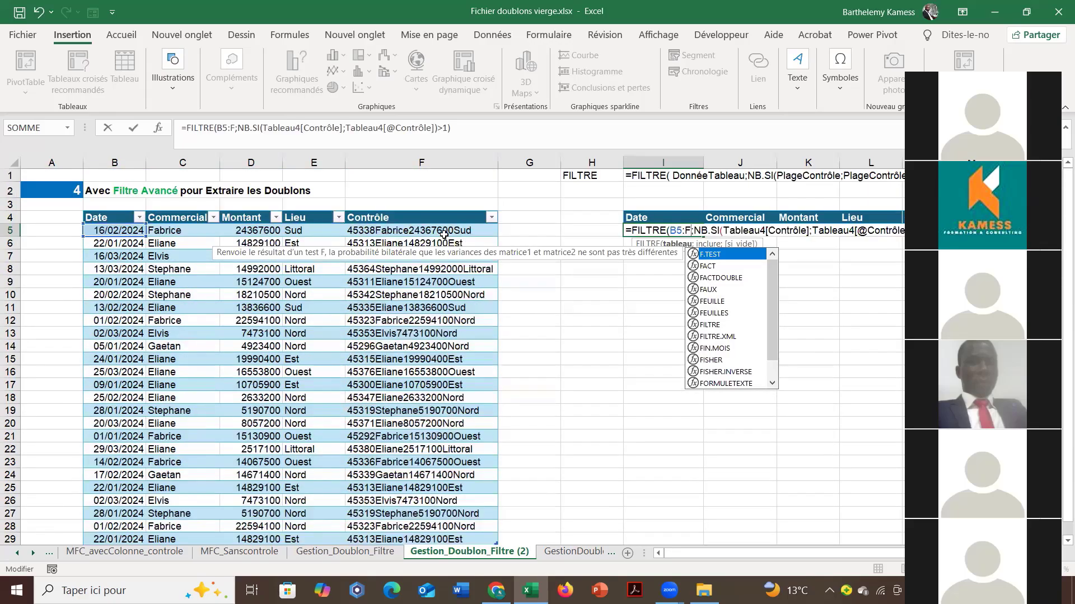
{"action": "type", "text": "29"}
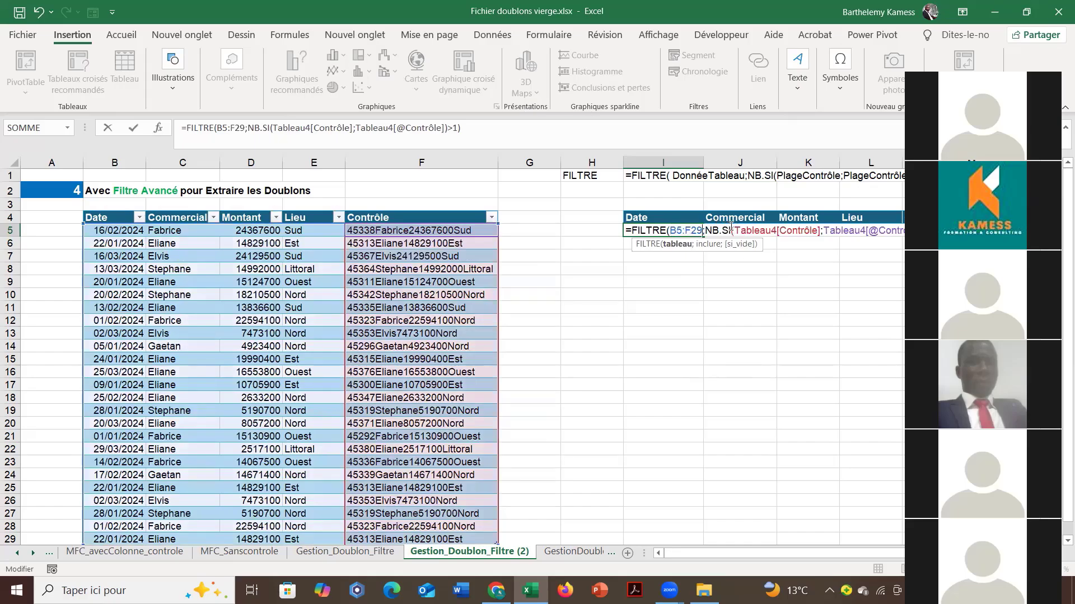
Replace the NB.SI range argument in the I5 formula with F5:F29.
{"action": "left_click_drag", "start_coordinate": [736, 231], "coordinate": [816, 238]}
{"action": "key", "text": "BackSpace"}
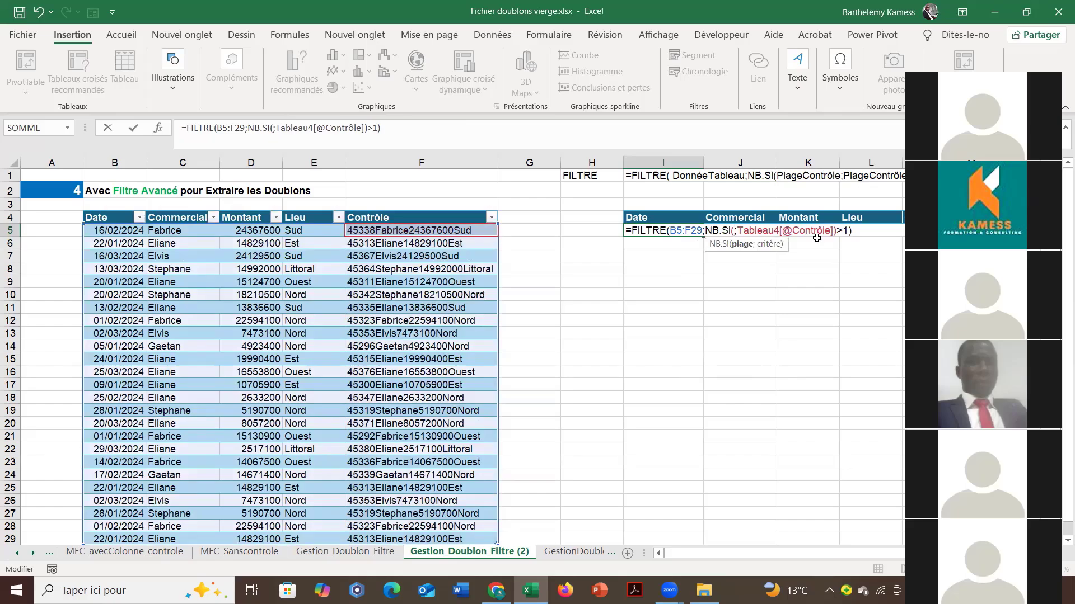
{"action": "type", "text": "F"}
{"action": "key", "text": "Escape"}
{"action": "type", "text": "5"}
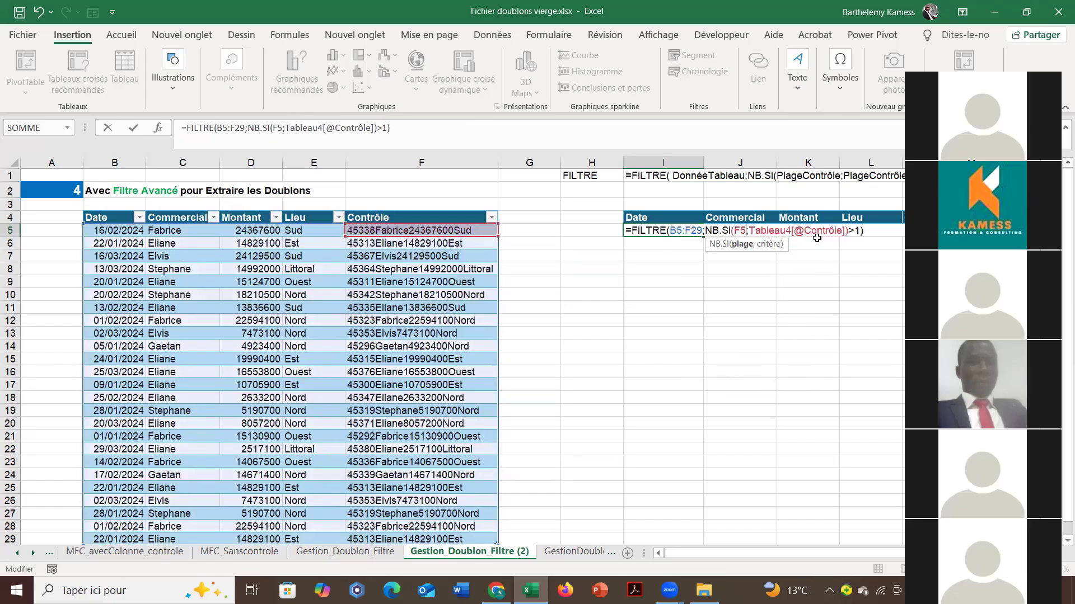
{"action": "type", "text": ":"}
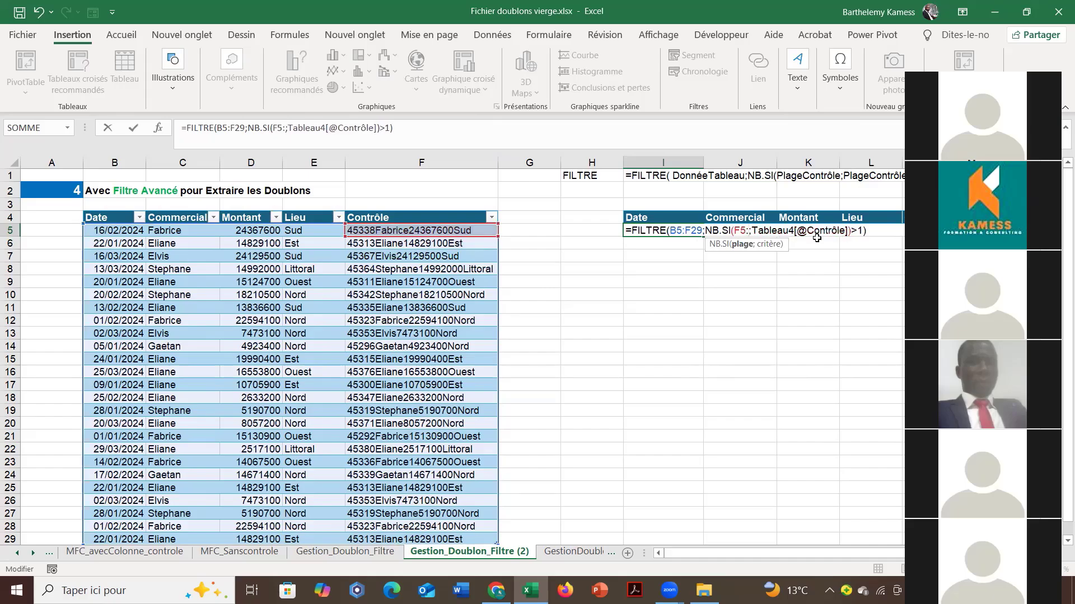
{"action": "type", "text": "F"}
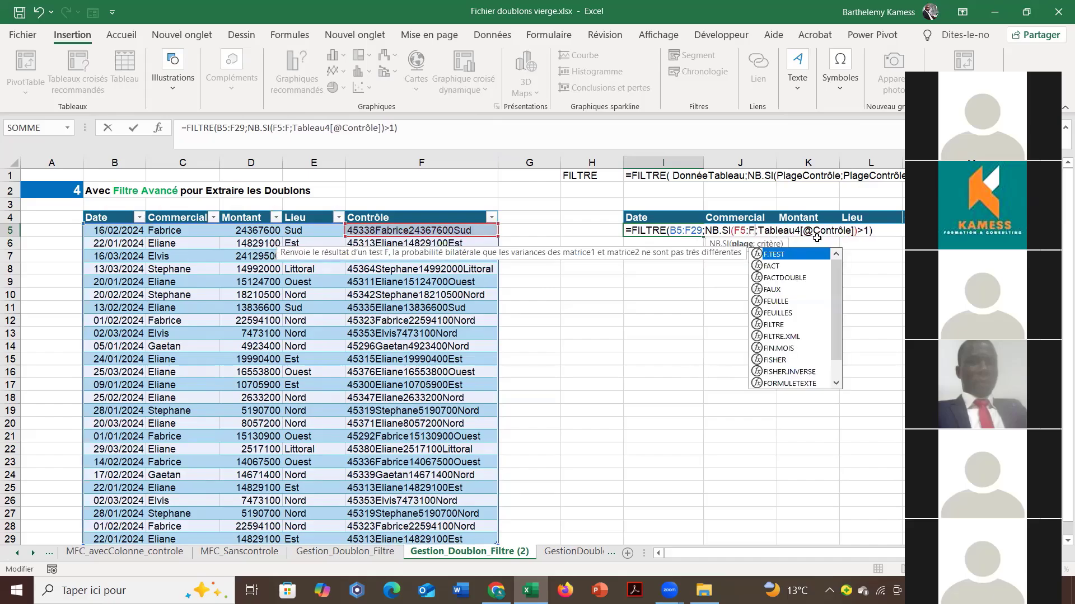
{"action": "type", "text": "29"}
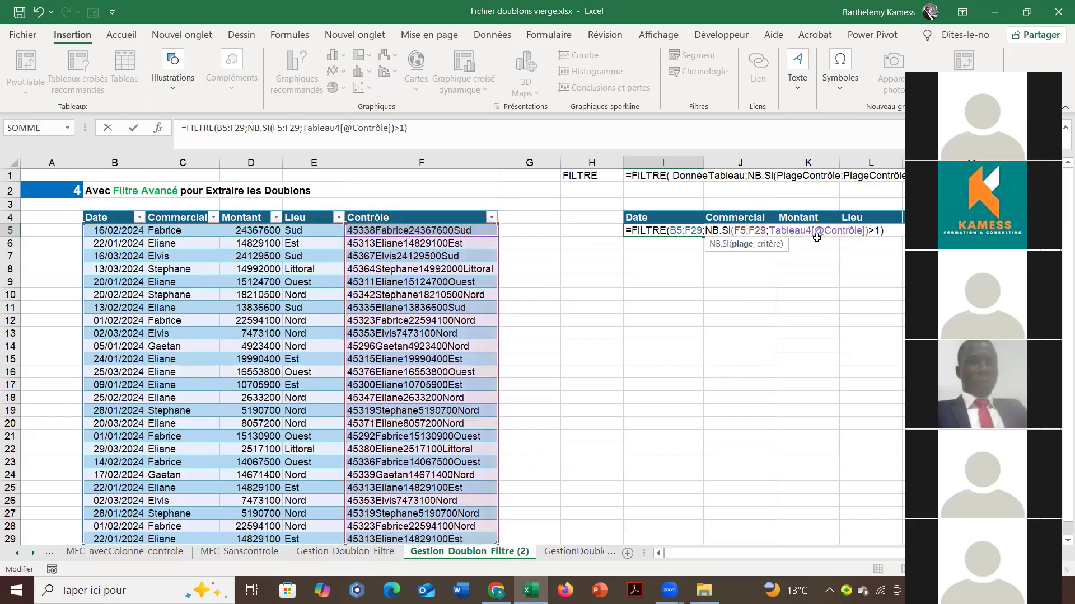
{"action": "scroll", "coordinate": [817, 237], "scroll_direction": "down", "scroll_amount": 5}
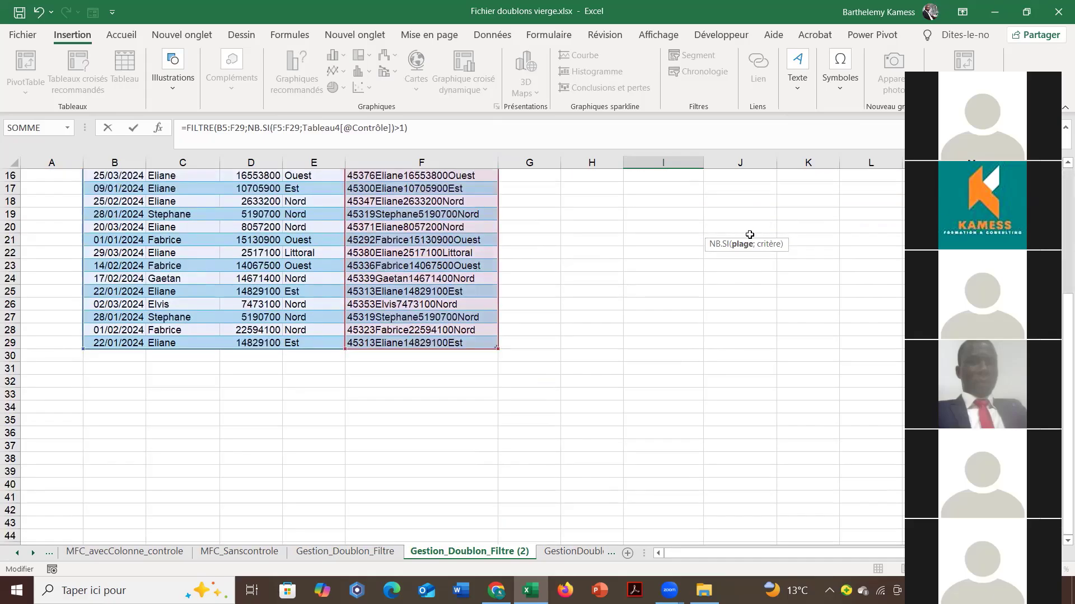
{"action": "scroll", "coordinate": [817, 237], "scroll_direction": "up", "scroll_amount": 5}
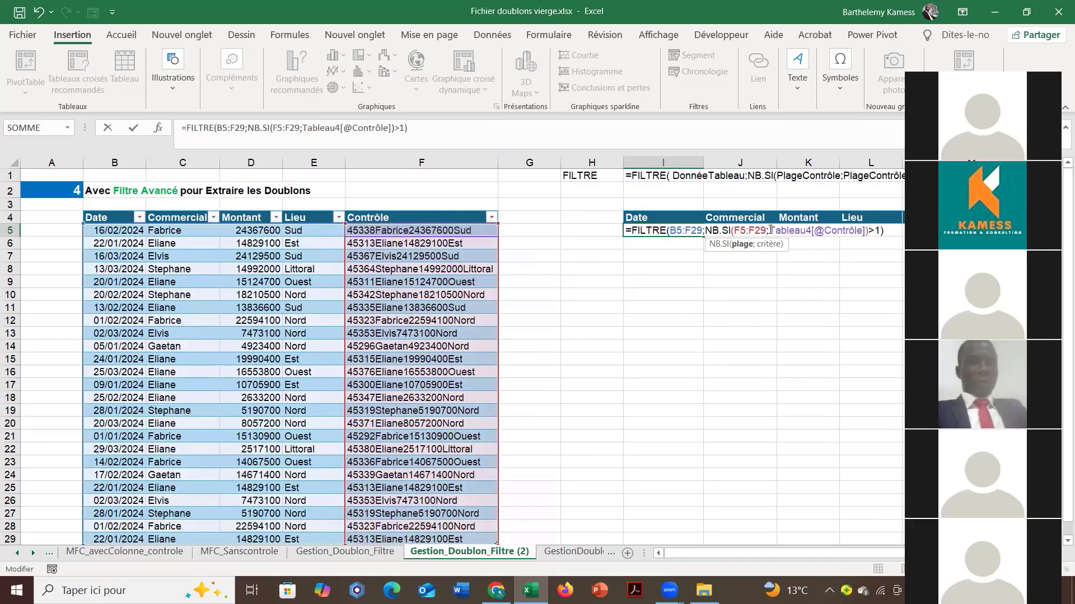
{"action": "left_click_drag", "start_coordinate": [769, 231], "coordinate": [866, 234]}
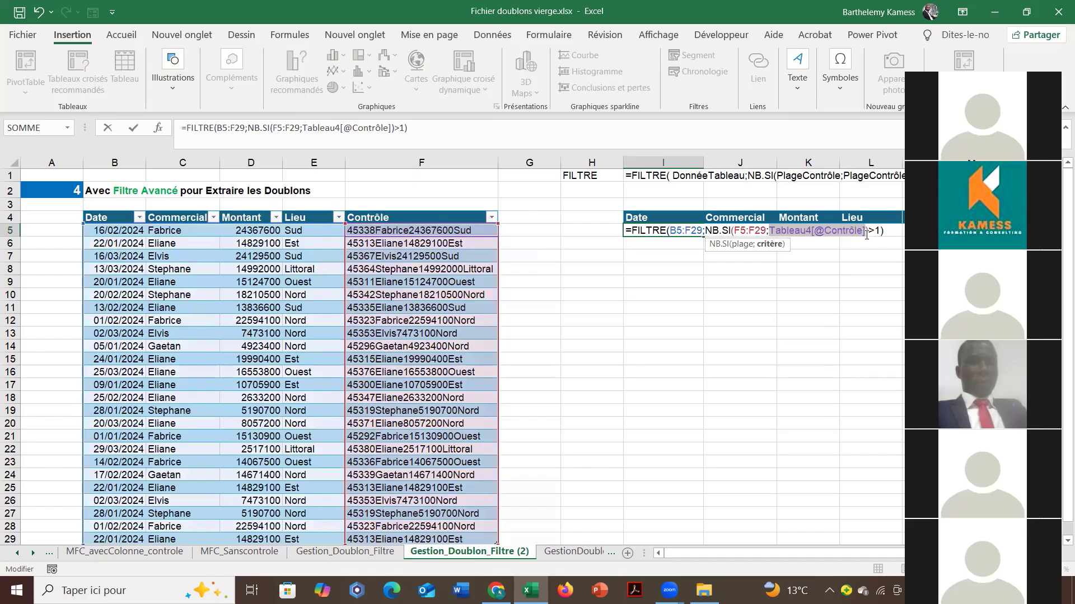
{"action": "key", "text": "Delete"}
{"action": "type", "text": "F"}
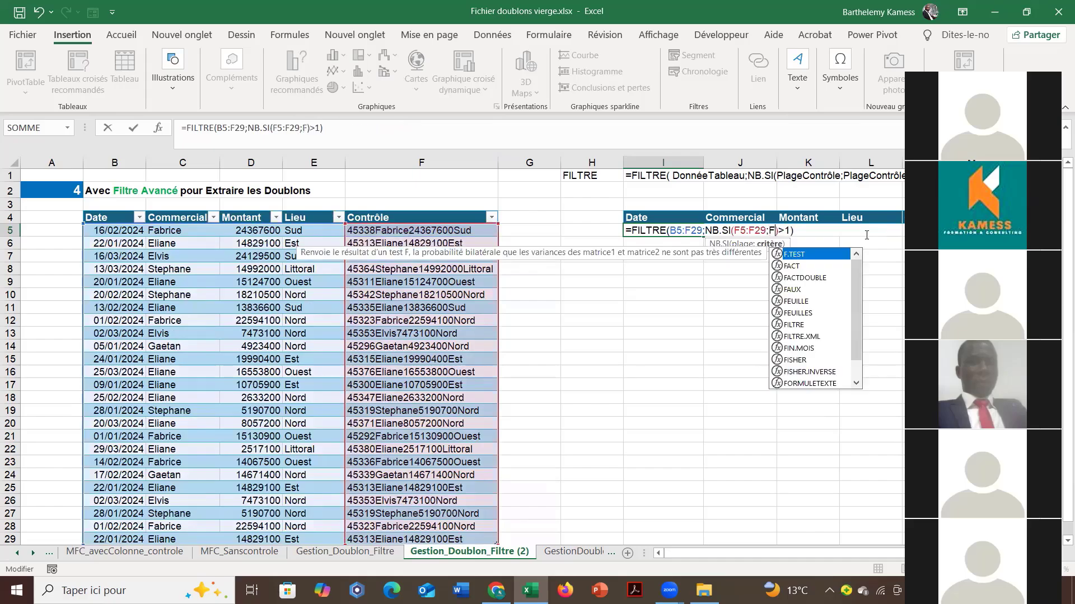
{"action": "type", "text": "5"}
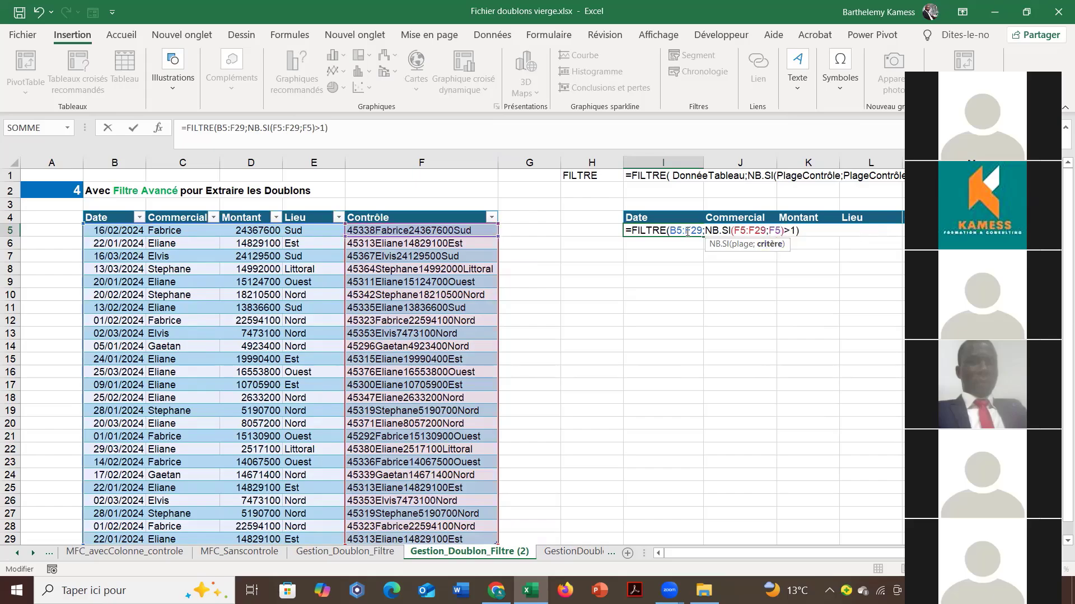
Make the ranges B5:F29 and F5:F29 absolute in the I5 formula and enter it.
{"action": "left_click_drag", "start_coordinate": [669, 231], "coordinate": [702, 234]}
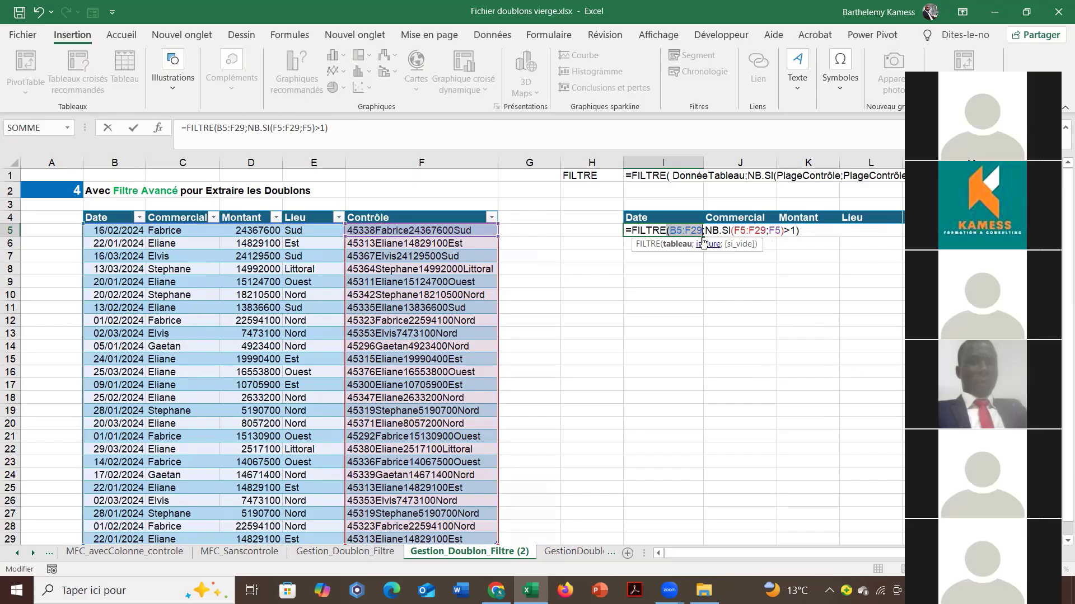
{"action": "key", "text": "alt+F4"}
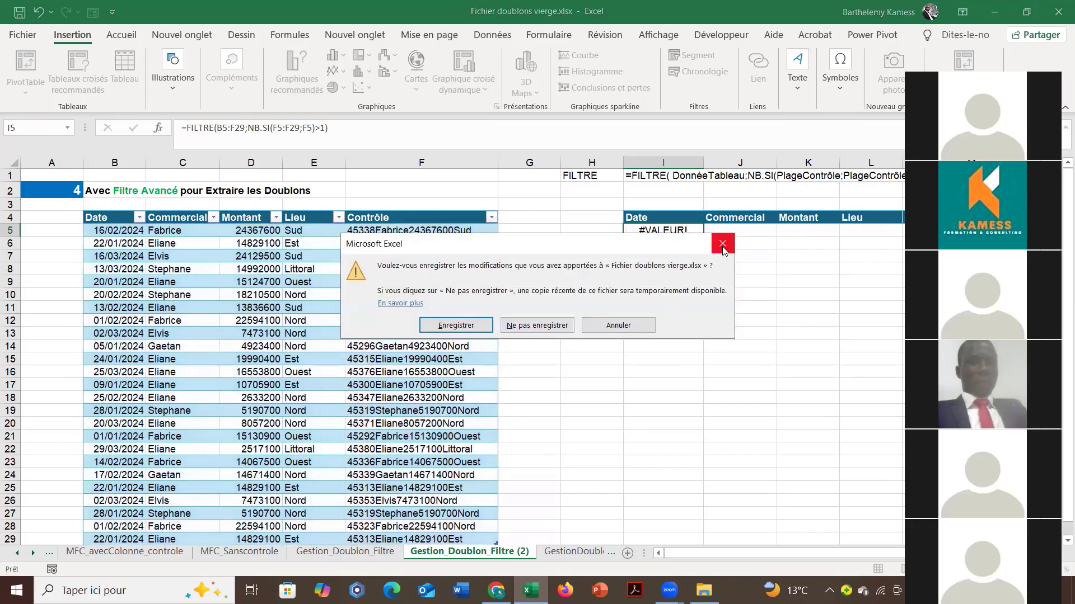
{"action": "left_click", "coordinate": [722, 245]}
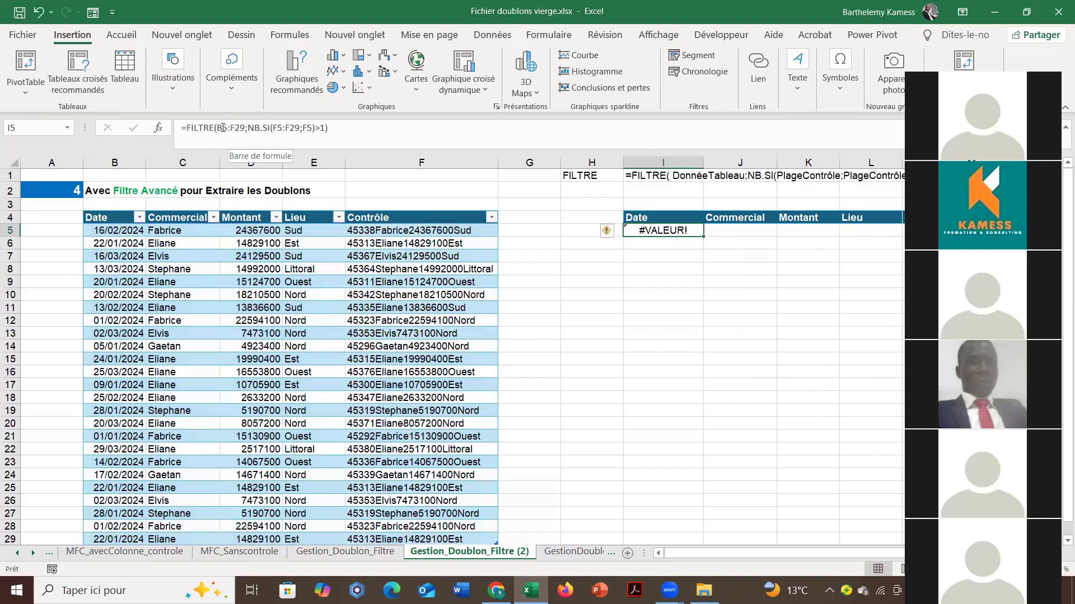
{"action": "left_click_drag", "start_coordinate": [217, 128], "coordinate": [245, 128]}
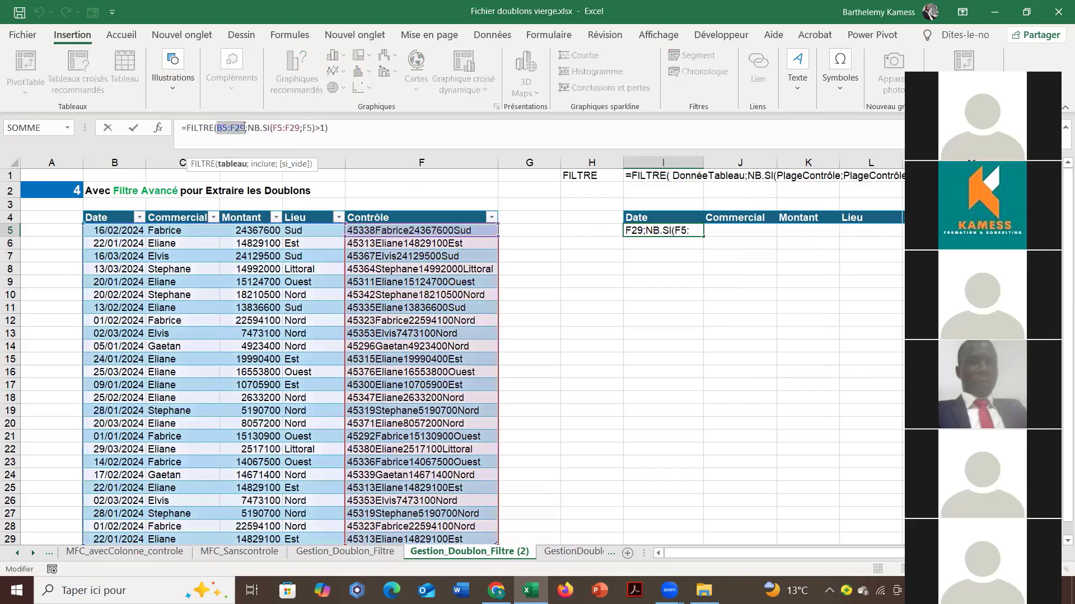
{"action": "key", "text": "F4"}
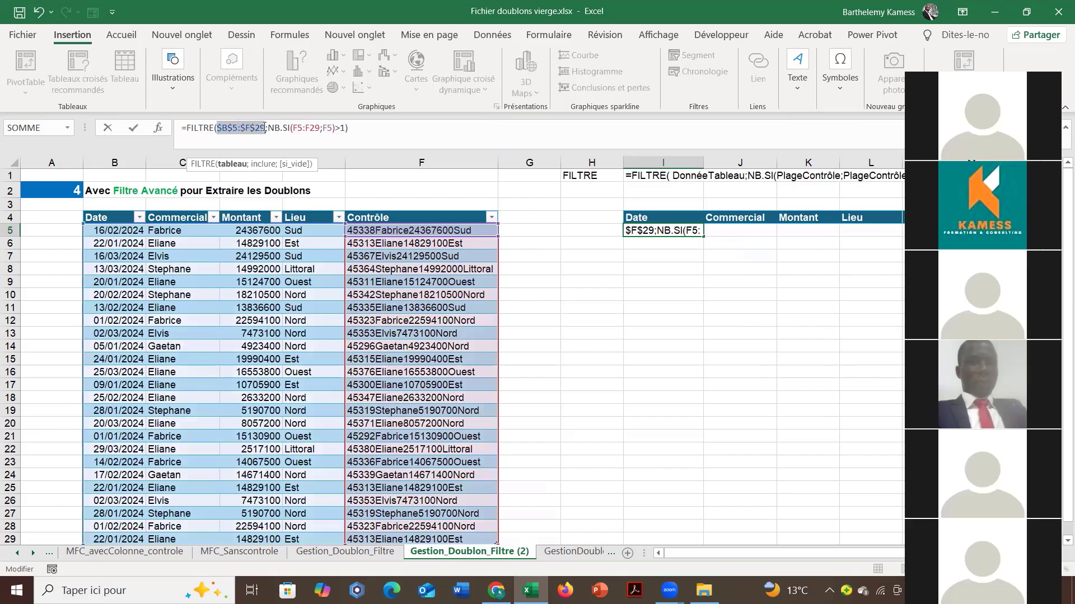
{"action": "left_click_drag", "start_coordinate": [292, 128], "coordinate": [318, 128]}
{"action": "key", "text": "F4"}
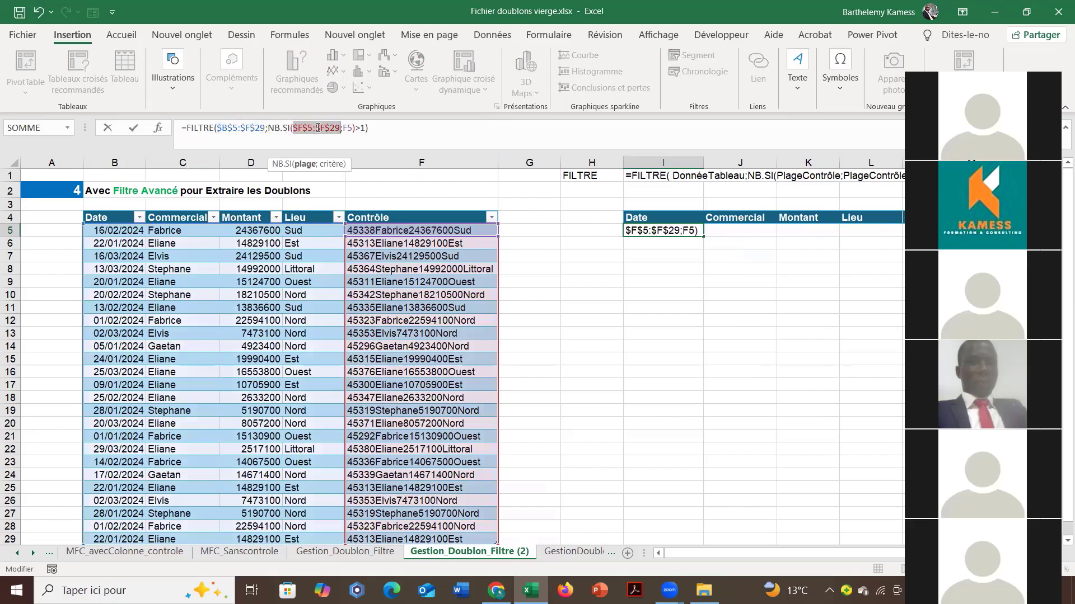
{"action": "left_click", "coordinate": [350, 128]}
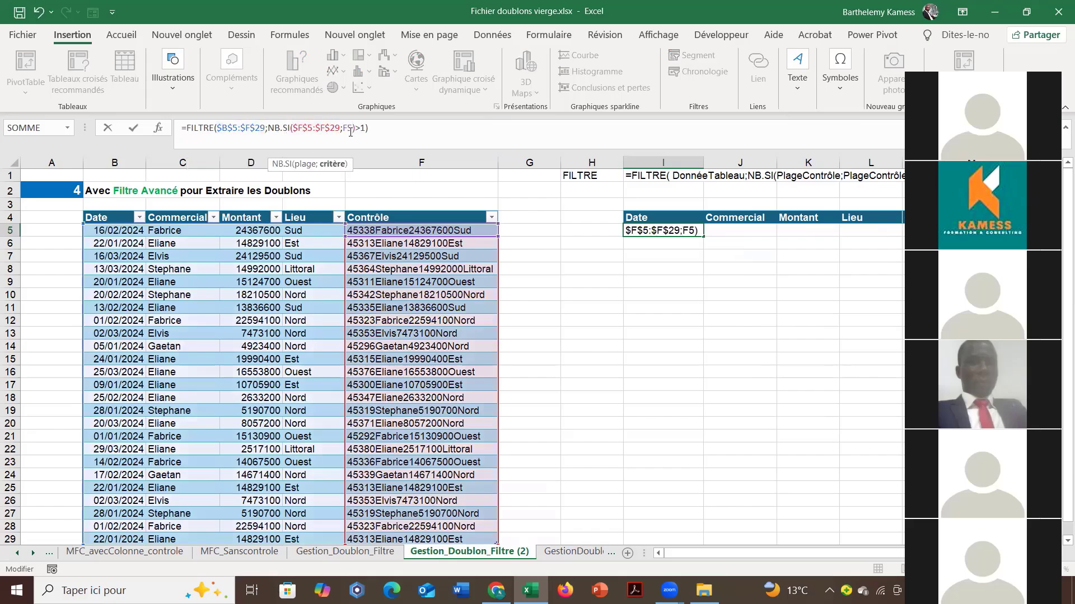
{"action": "left_click_drag", "start_coordinate": [267, 127], "coordinate": [357, 127]}
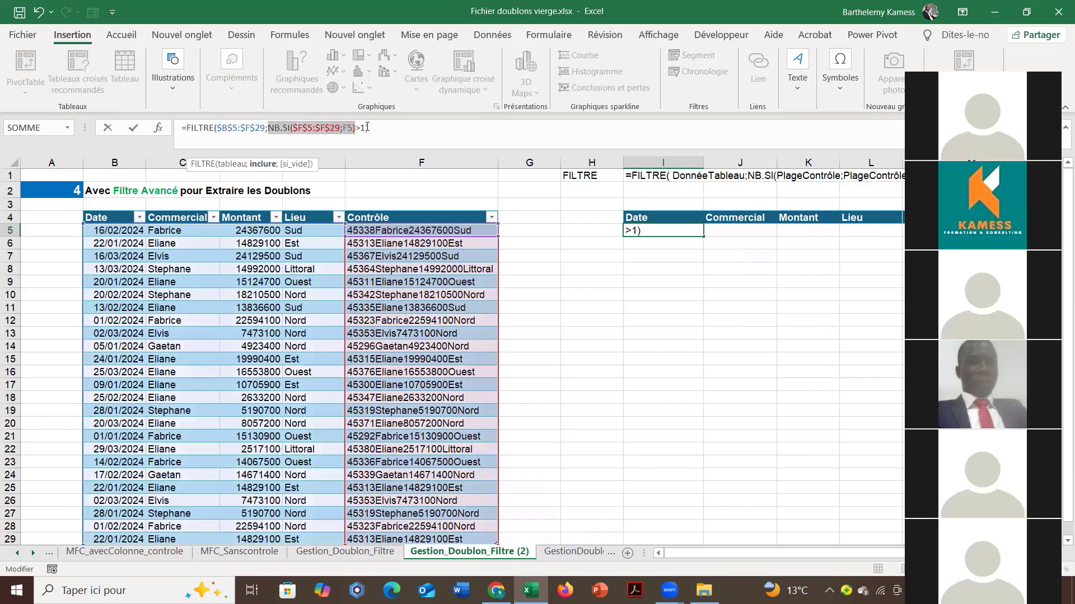
{"action": "key", "text": "Return"}
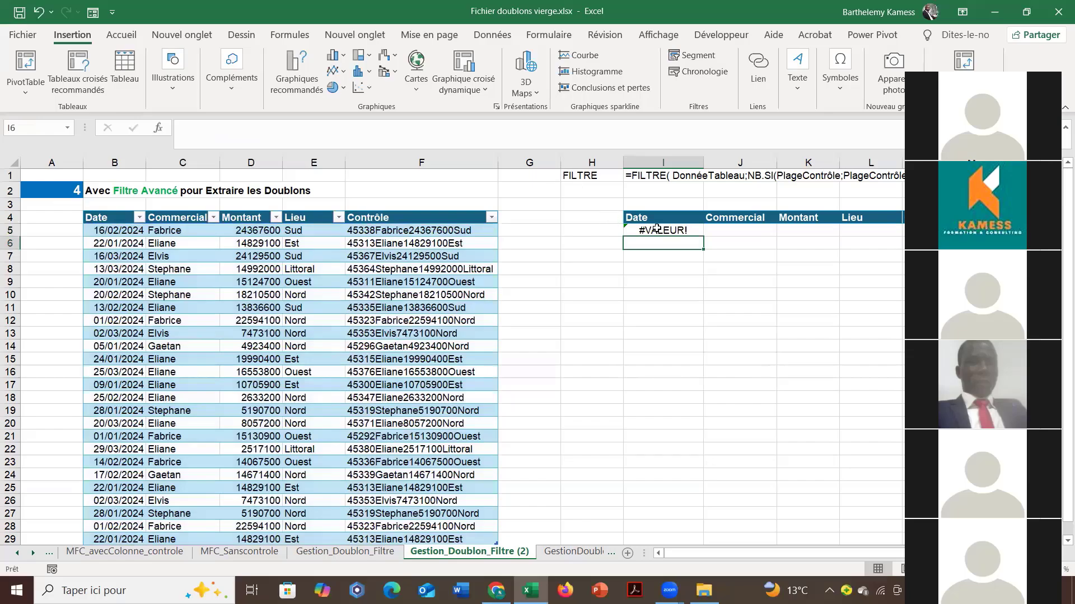
Reopen the I5 formula and replace the FILTRE array argument with the whole table including headers, Tableau4[#Tout].
{"action": "double_click", "coordinate": [661, 229]}
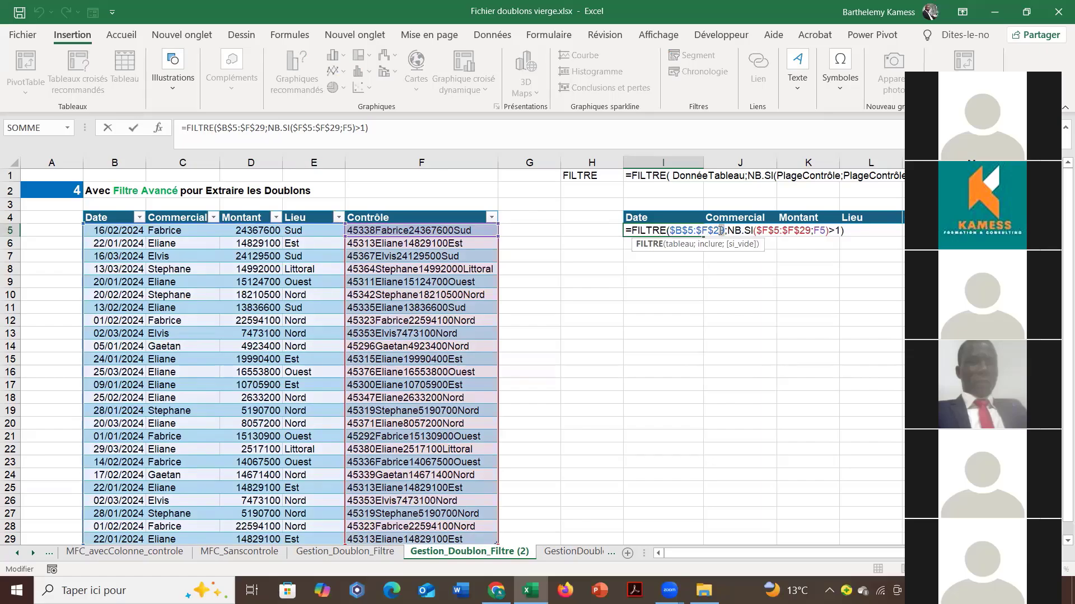
{"action": "left_click_drag", "start_coordinate": [723, 230], "coordinate": [671, 231]}
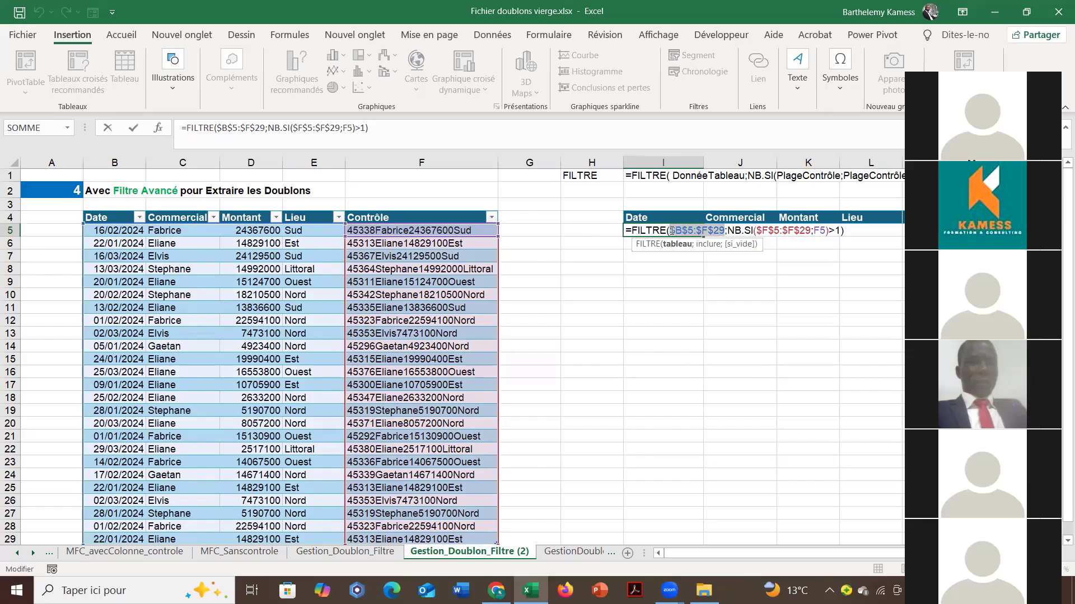
{"action": "key", "text": "BackSpace"}
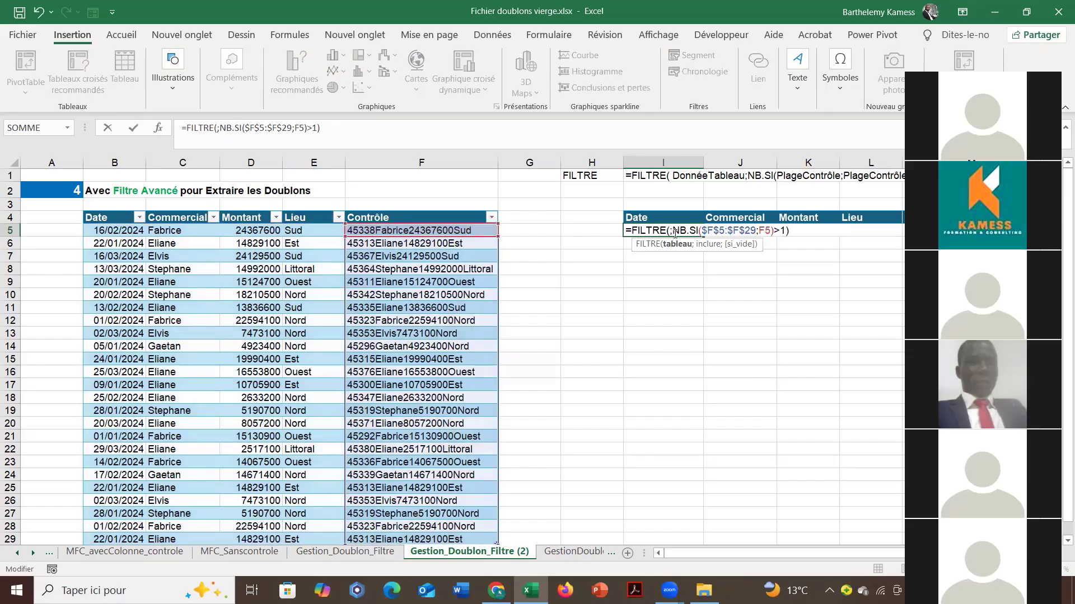
{"action": "left_click_drag", "start_coordinate": [128, 219], "coordinate": [435, 510]}
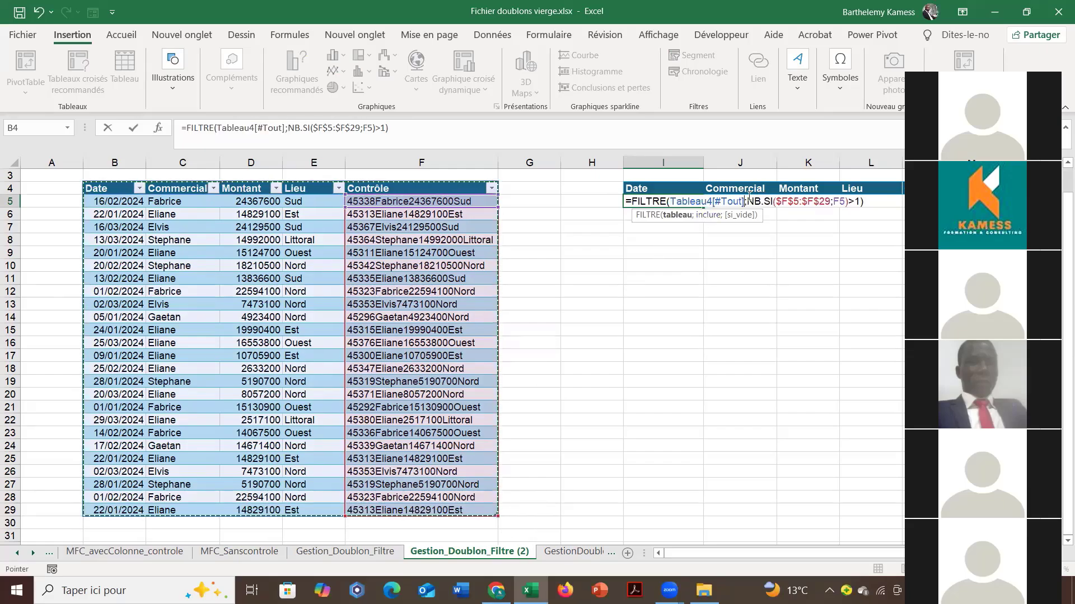
Replace the NB.SI range with the Tableau4[Contrôle] column and enter the formula.
{"action": "left_click_drag", "start_coordinate": [776, 201], "coordinate": [829, 203]}
{"action": "key", "text": "BackSpace"}
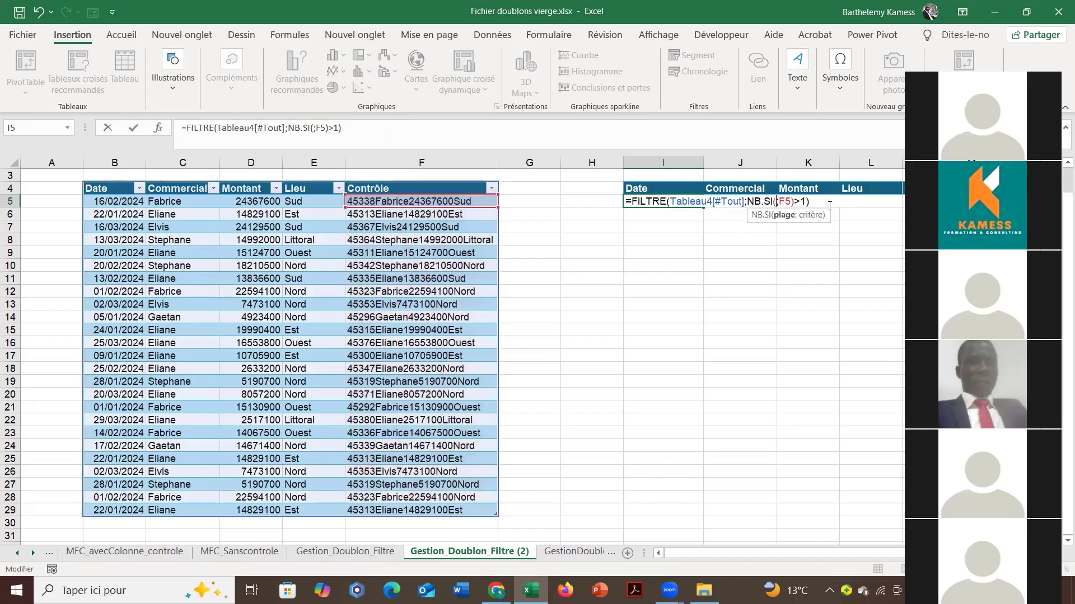
{"action": "left_click", "coordinate": [392, 182]}
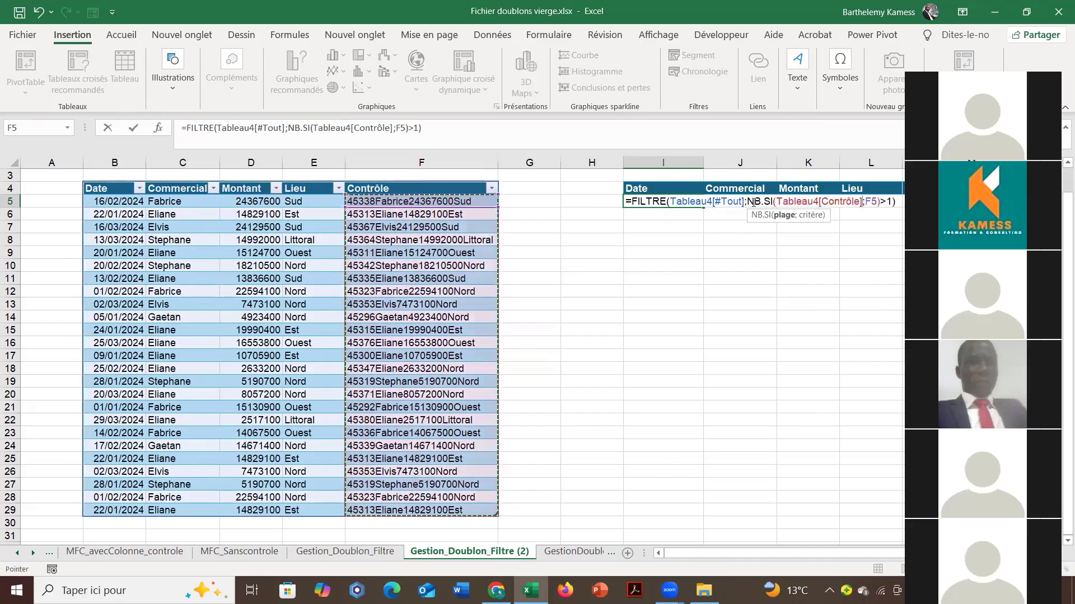
{"action": "key", "text": "Return"}
Reopen the I5 formula, clear all FILTRE arguments and set the table's data rows, Tableau4, as the array.
{"action": "double_click", "coordinate": [671, 202]}
{"action": "scroll", "coordinate": [674, 235], "scroll_direction": "up", "scroll_amount": 1}
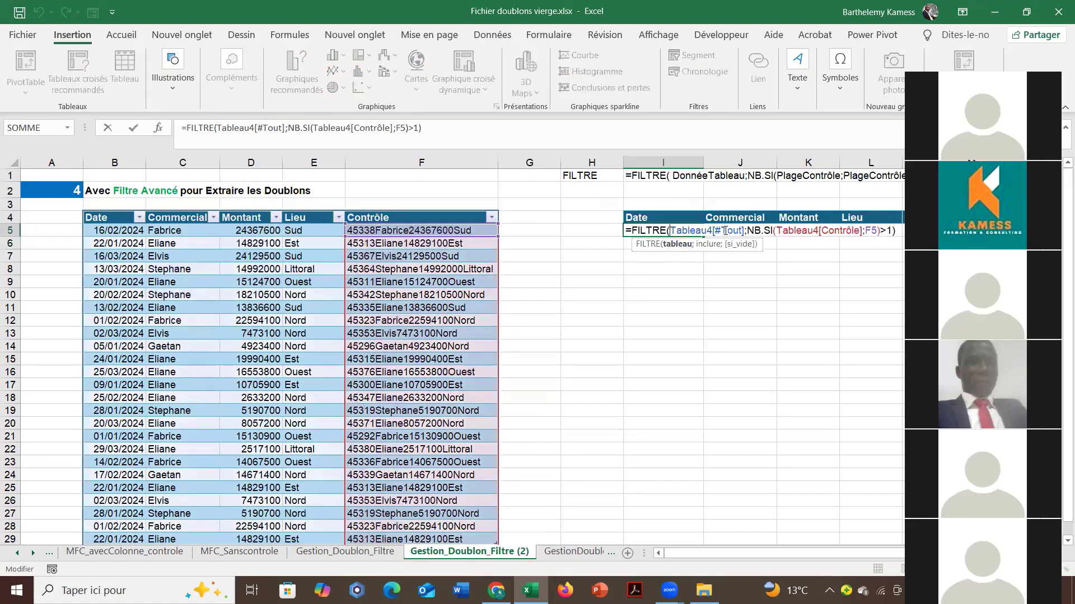
{"action": "left_click", "coordinate": [746, 231]}
{"action": "left_click_drag", "start_coordinate": [670, 231], "coordinate": [887, 234]}
{"action": "key", "text": "Delete"}
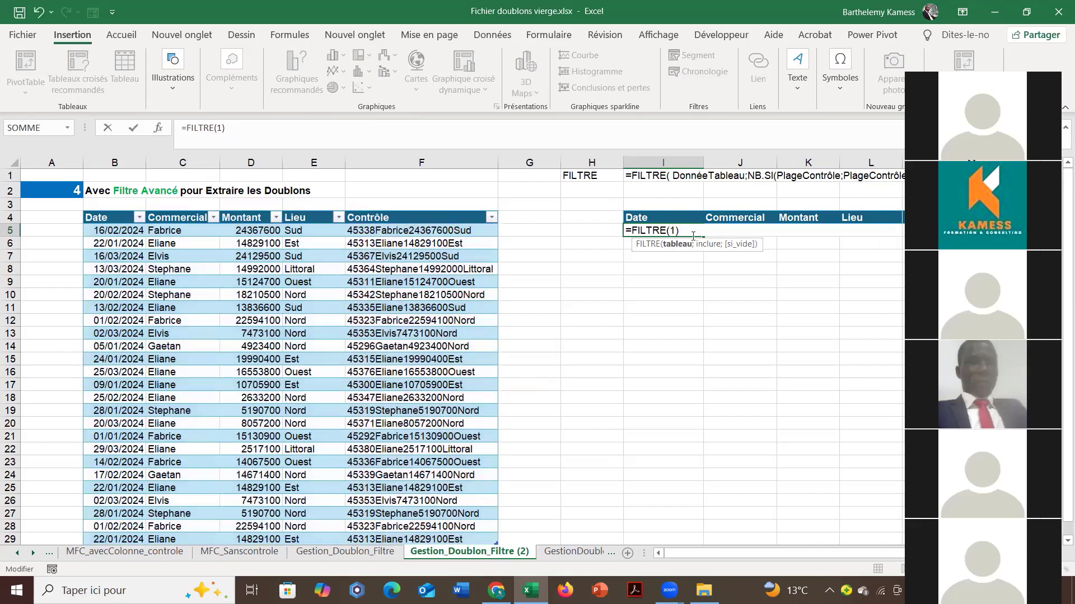
{"action": "key", "text": "Delete"}
{"action": "left_click_drag", "start_coordinate": [147, 231], "coordinate": [459, 447]}
{"action": "scroll", "coordinate": [532, 347], "scroll_direction": "up", "scroll_amount": 3}
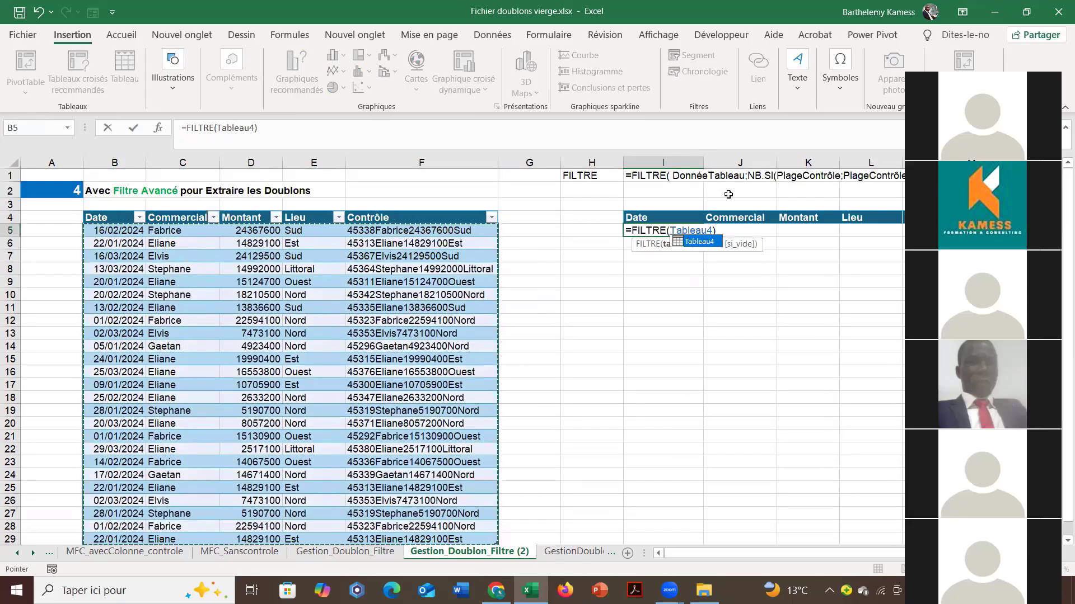
Continue the I5 formula with NB.SI as the second argument of FILTRE, following the Tableau4 array.
{"action": "type", "text": ";"}
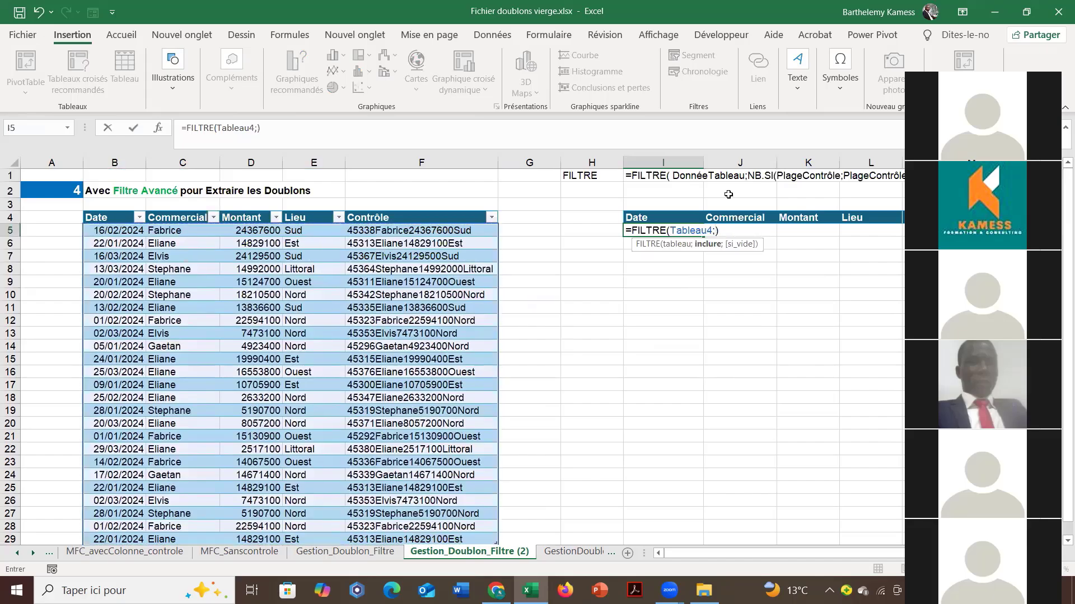
{"action": "type", "text": "NB"}
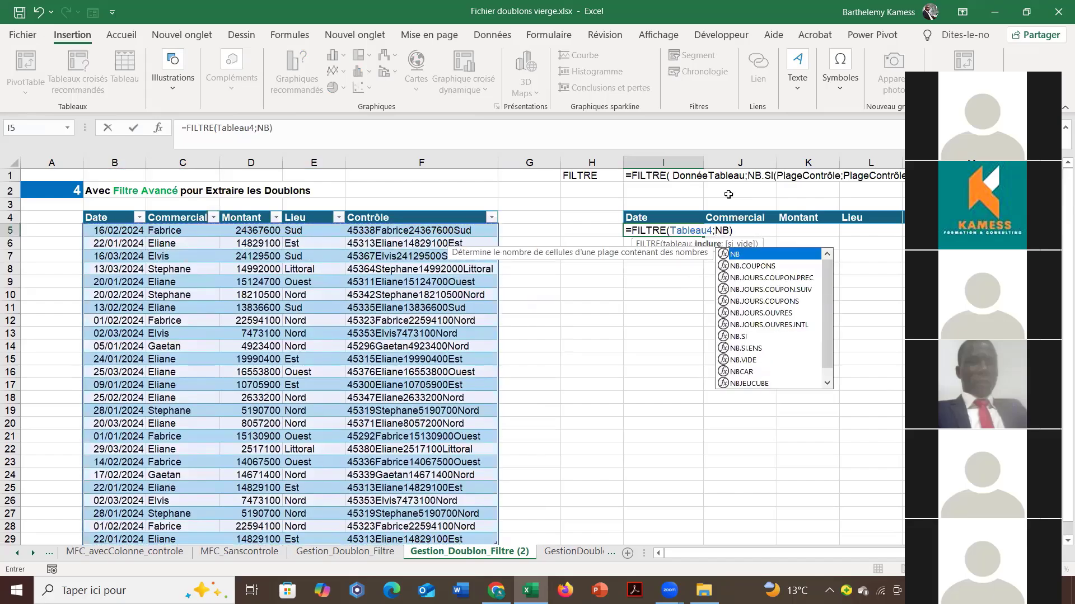
{"action": "key", "text": "Escape"}
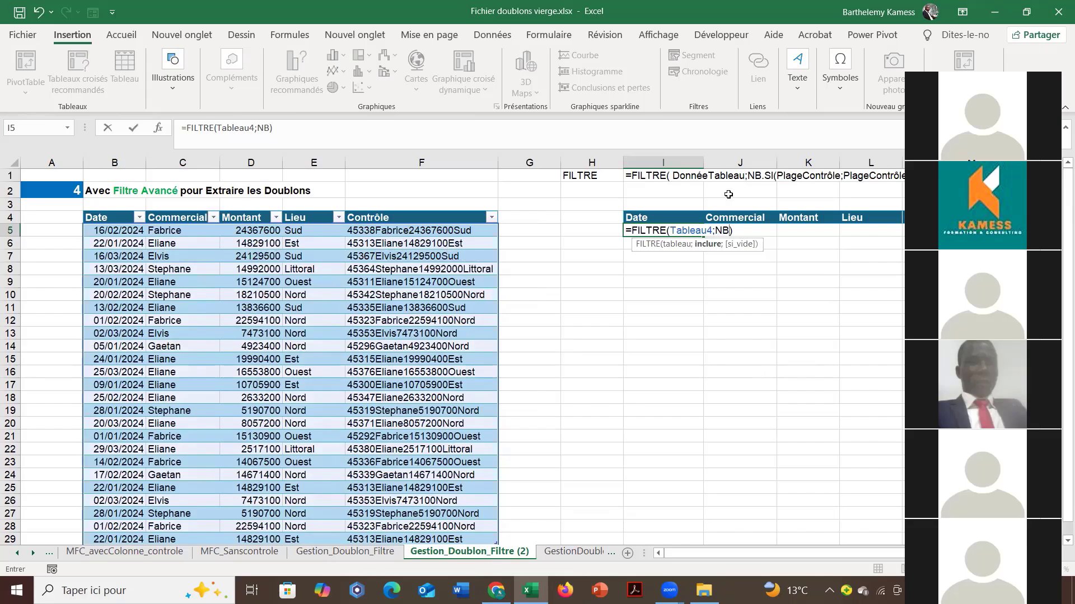
{"action": "type", "text": ";"}
{"action": "key", "text": "BackSpace"}
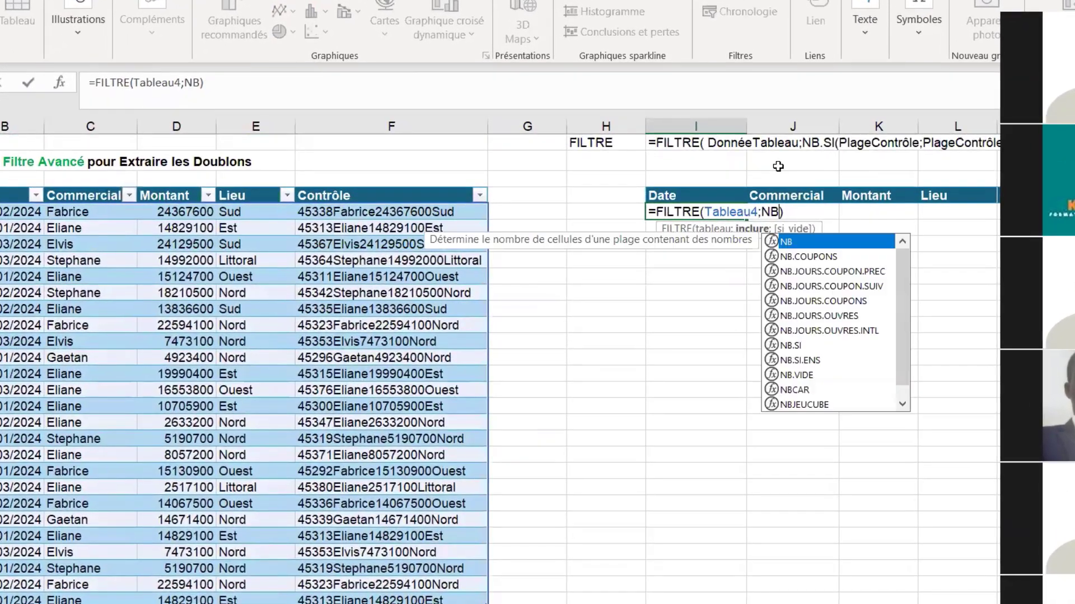
{"action": "key", "text": "Escape"}
{"action": "type", "text": ","}
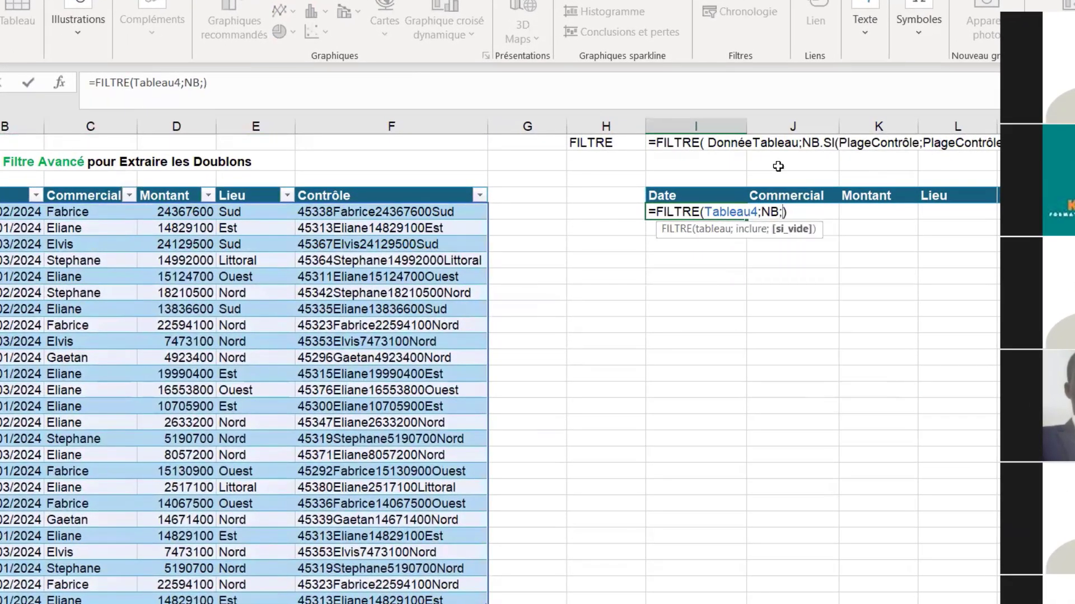
{"action": "key", "text": "BackSpace"}
{"action": "type", "text": ","}
{"action": "key", "text": "BackSpace"}
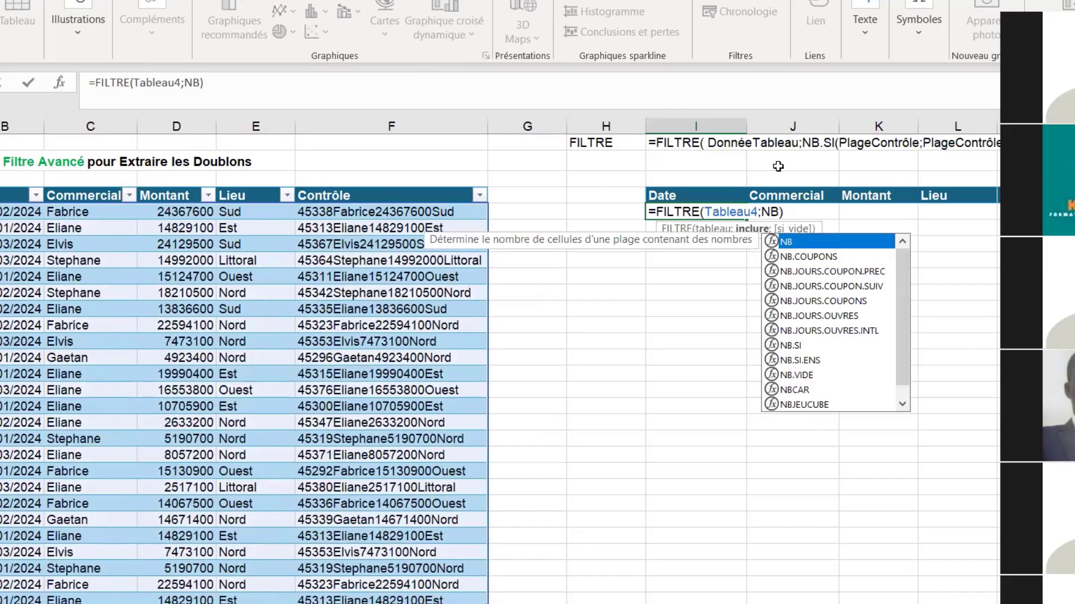
{"action": "key", "text": "Escape"}
{"action": "type", "text": ":"}
{"action": "key", "text": "BackSpace"}
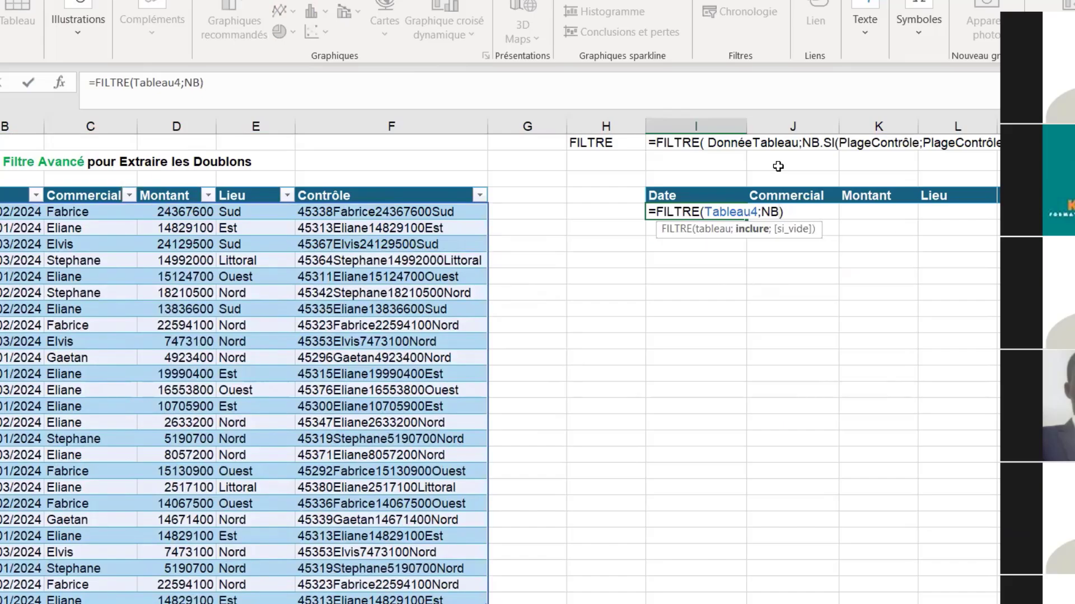
{"action": "key", "text": "BackSpace"}
{"action": "key", "text": "BackSpace"}
{"action": "type", "text": "NB"}
{"action": "key", "text": "Down"}
{"action": "key", "text": "Down"}
{"action": "key", "text": "Down"}
{"action": "key", "text": "Down"}
{"action": "key", "text": "Down"}
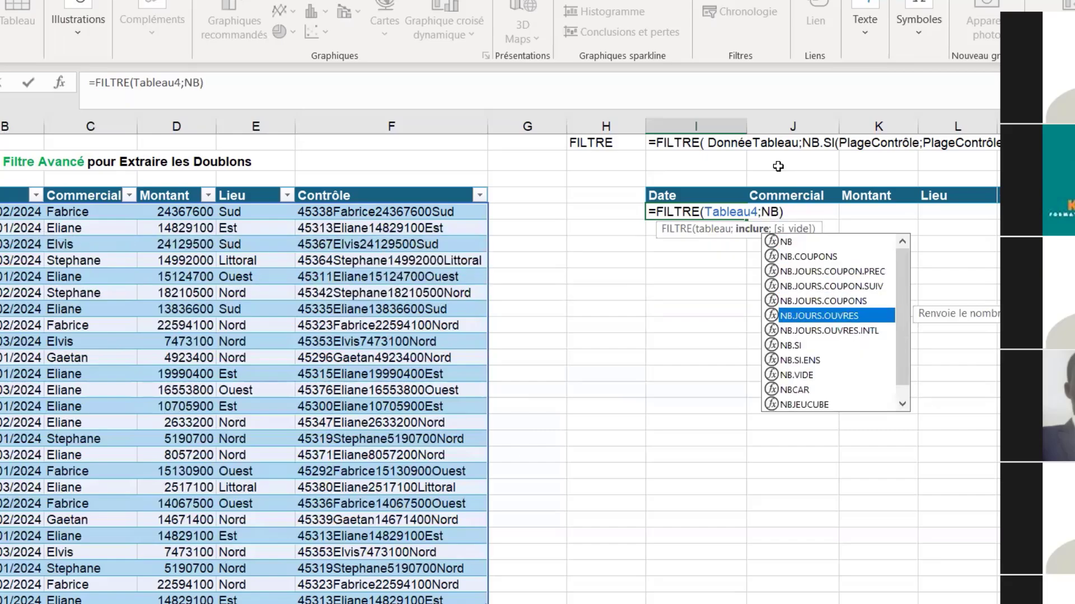
{"action": "key", "text": "Down"}
{"action": "key", "text": "Down"}
{"action": "key", "text": "Tab"}
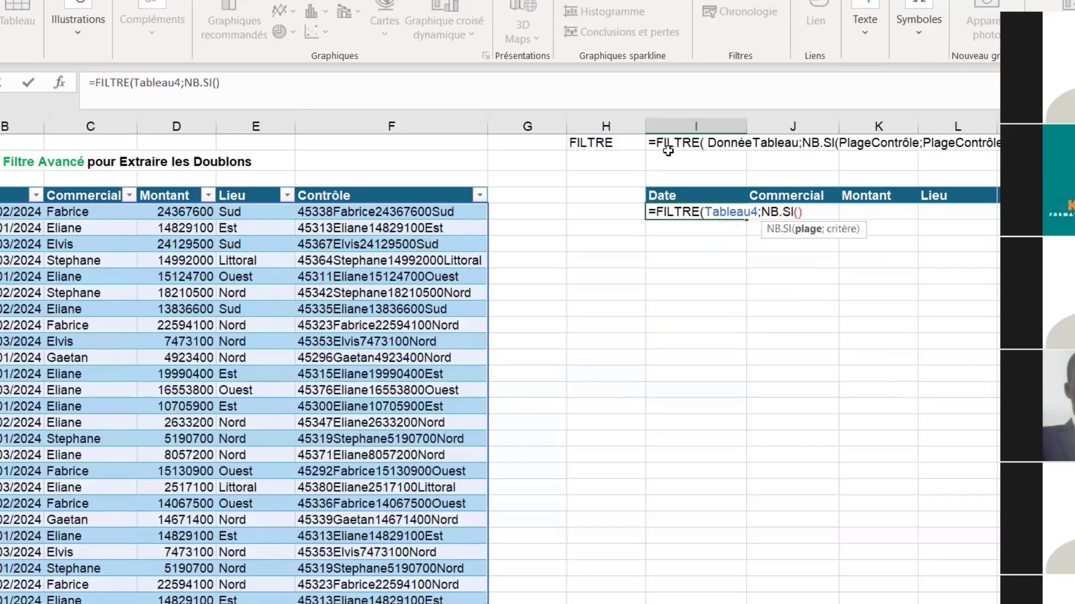
{"action": "left_click", "coordinate": [386, 186]}
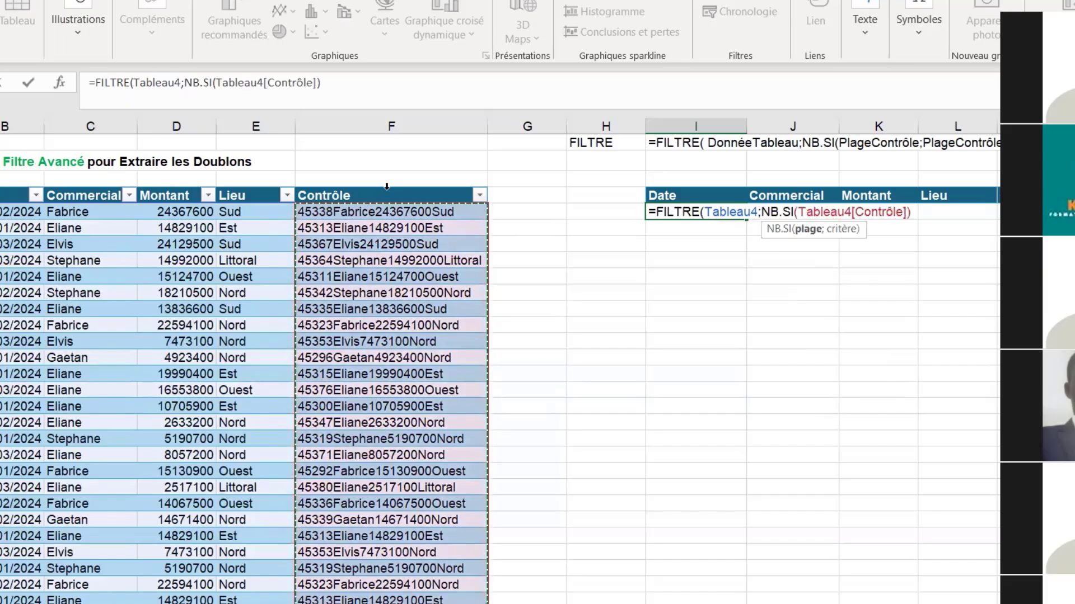
{"action": "type", "text": ";"}
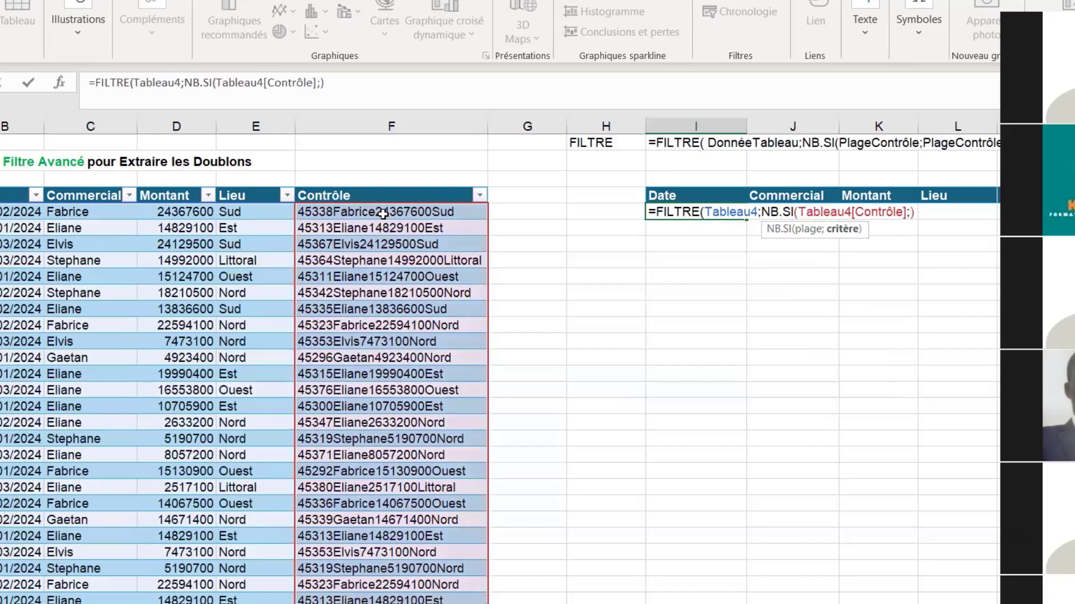
{"action": "left_click", "coordinate": [382, 213]}
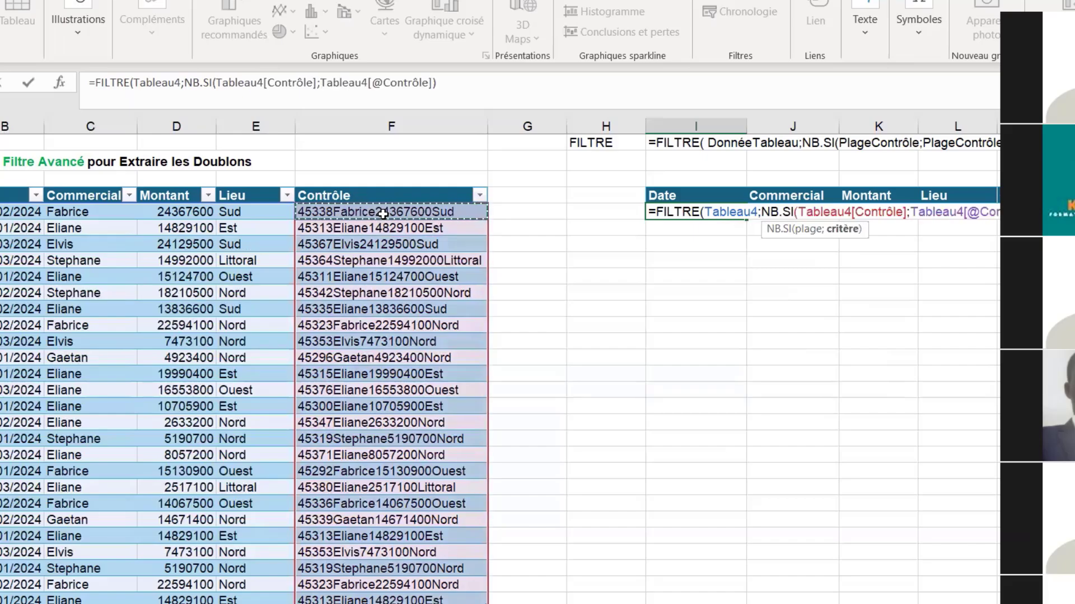
{"action": "type", "text": ">1"}
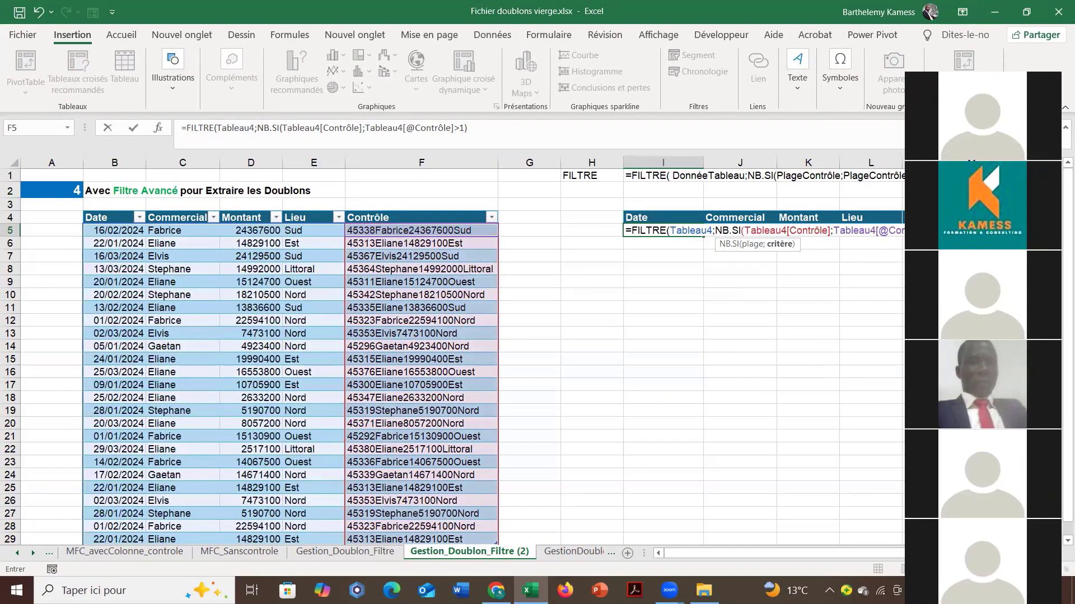
{"action": "key", "text": "F2"}
{"action": "type", "text": ")"}
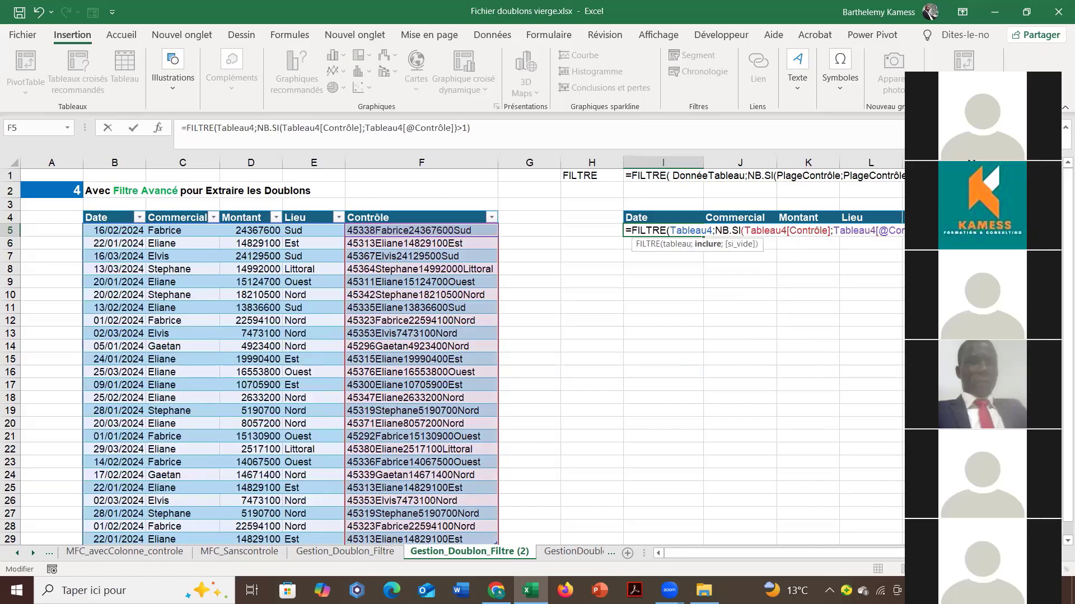
{"action": "key", "text": "Return"}
Reopen the I5 formula to check its FILTRE and NB.SI references against the source table, then leave it as is.
{"action": "left_click", "coordinate": [665, 230]}
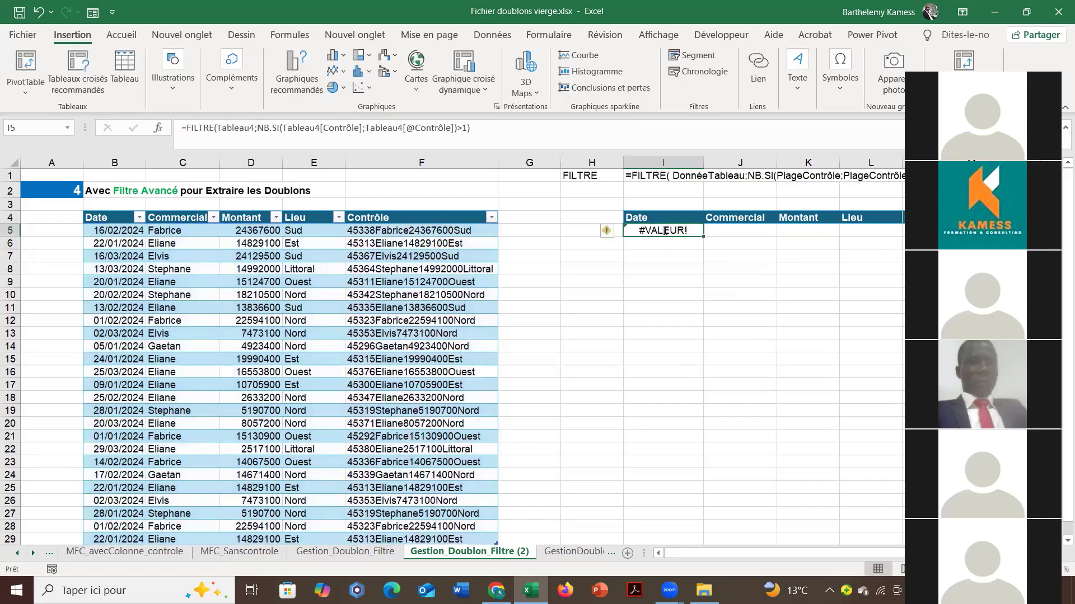
{"action": "double_click", "coordinate": [665, 230]}
{"action": "scroll", "coordinate": [156, 344], "scroll_direction": "down", "scroll_amount": 3}
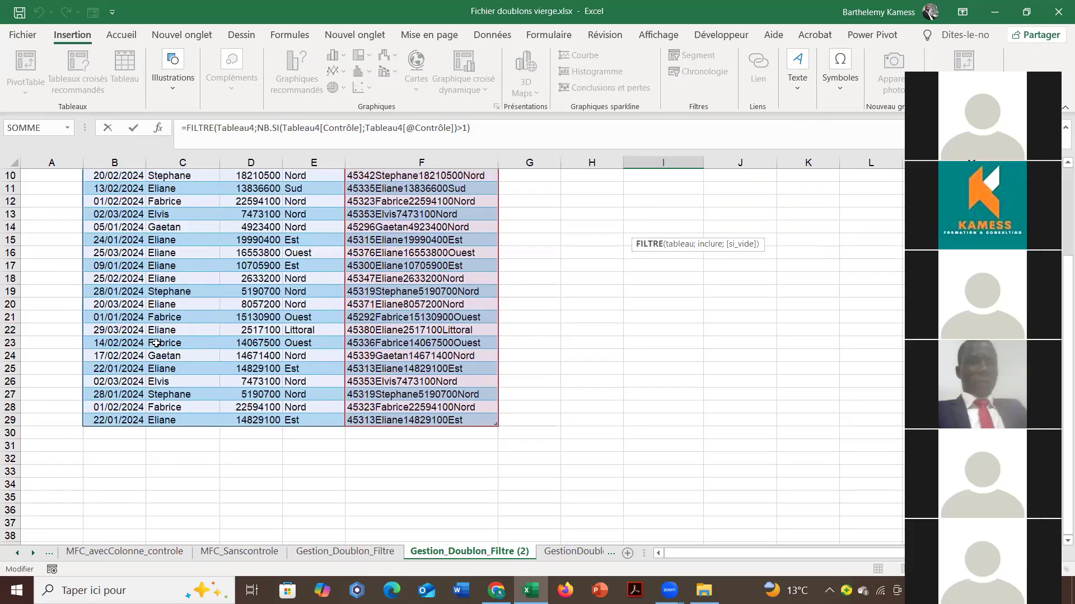
{"action": "scroll", "coordinate": [157, 345], "scroll_direction": "up", "scroll_amount": 3}
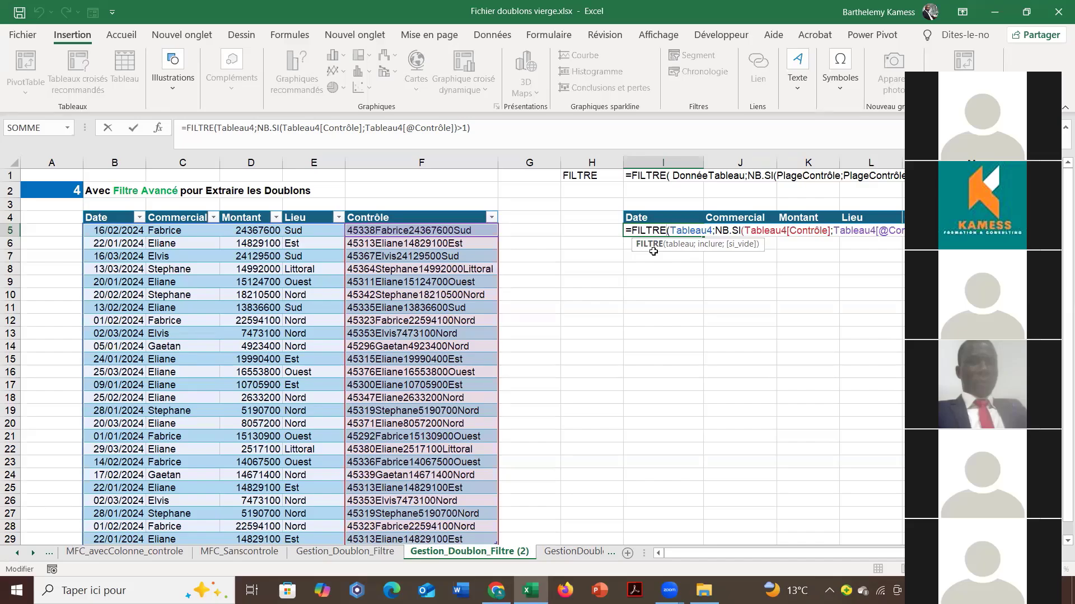
{"action": "key", "text": "Return"}
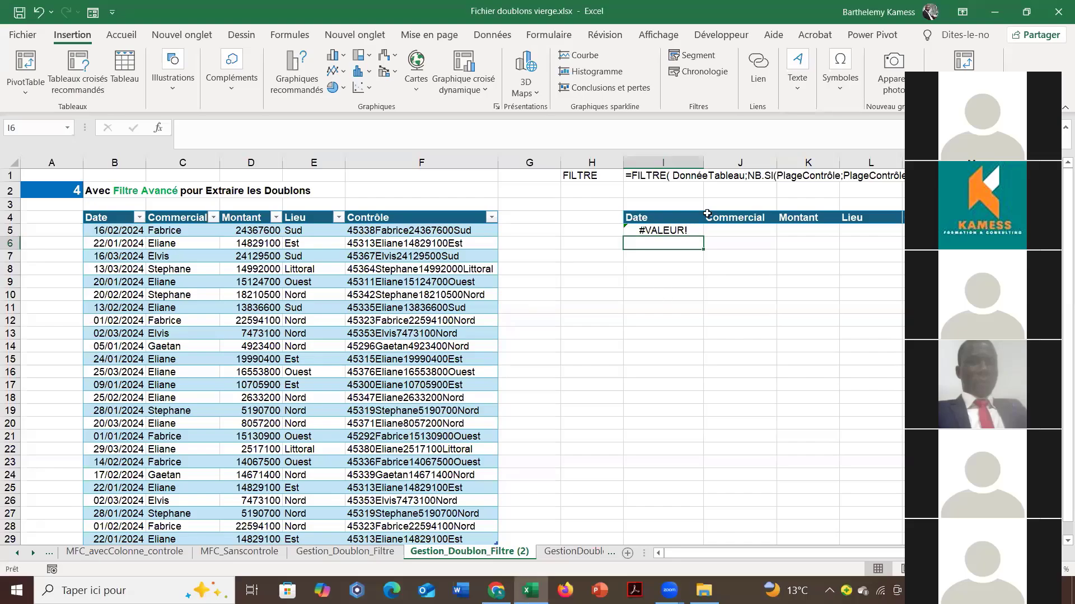
{"action": "double_click", "coordinate": [670, 229]}
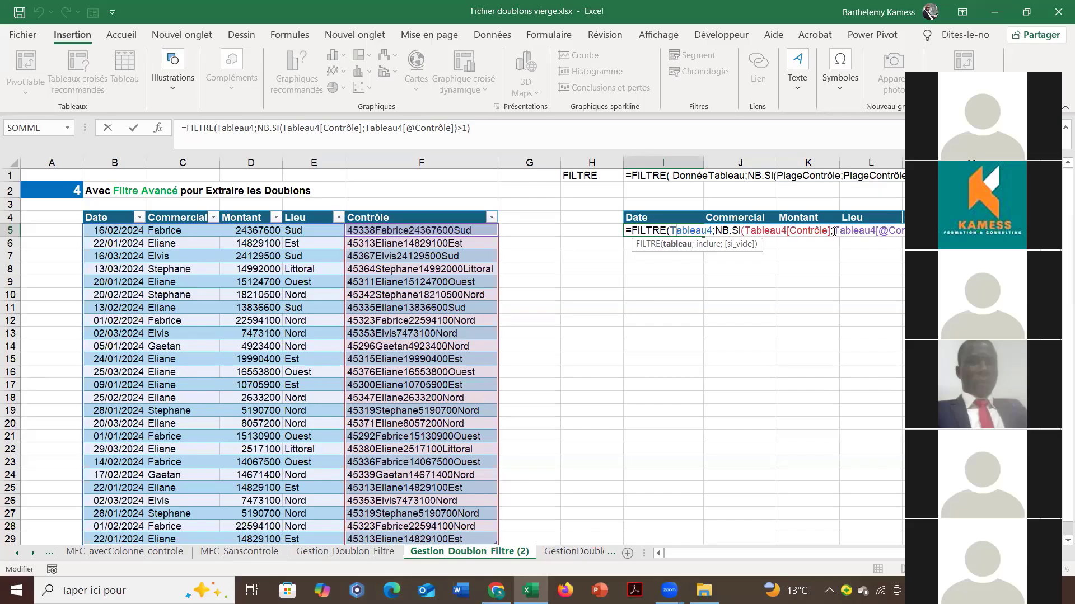
{"action": "key", "text": "Return"}
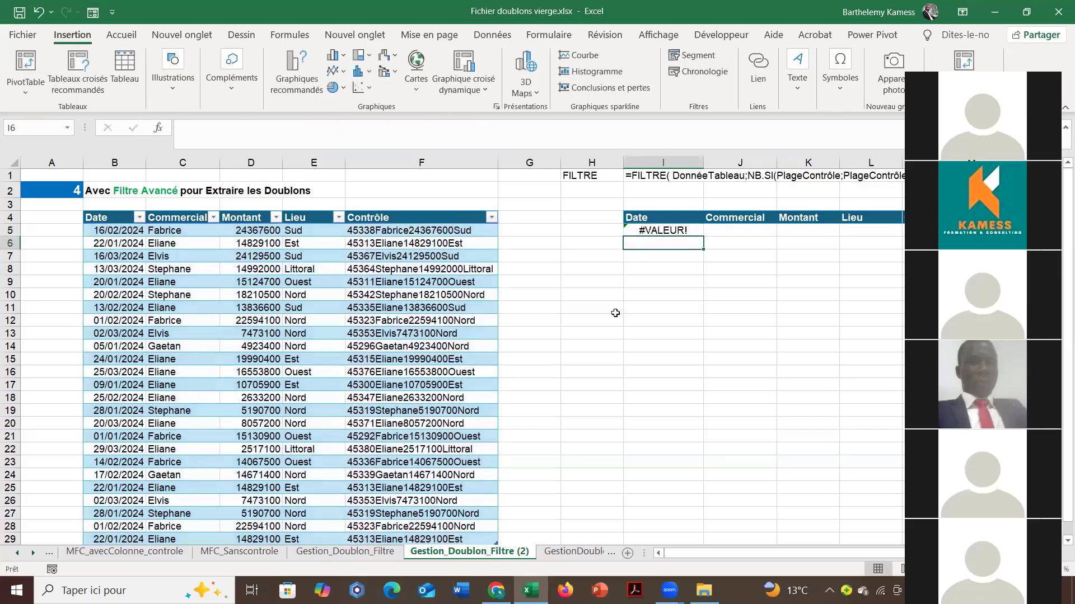
{"action": "left_click", "coordinate": [373, 363]}
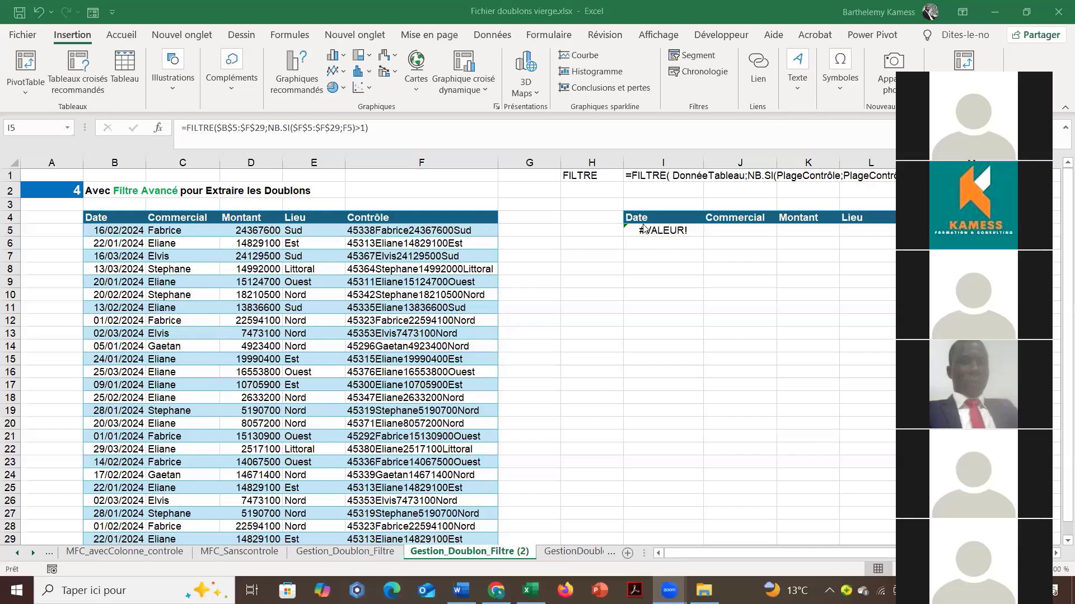
{"action": "left_click", "coordinate": [644, 225]}
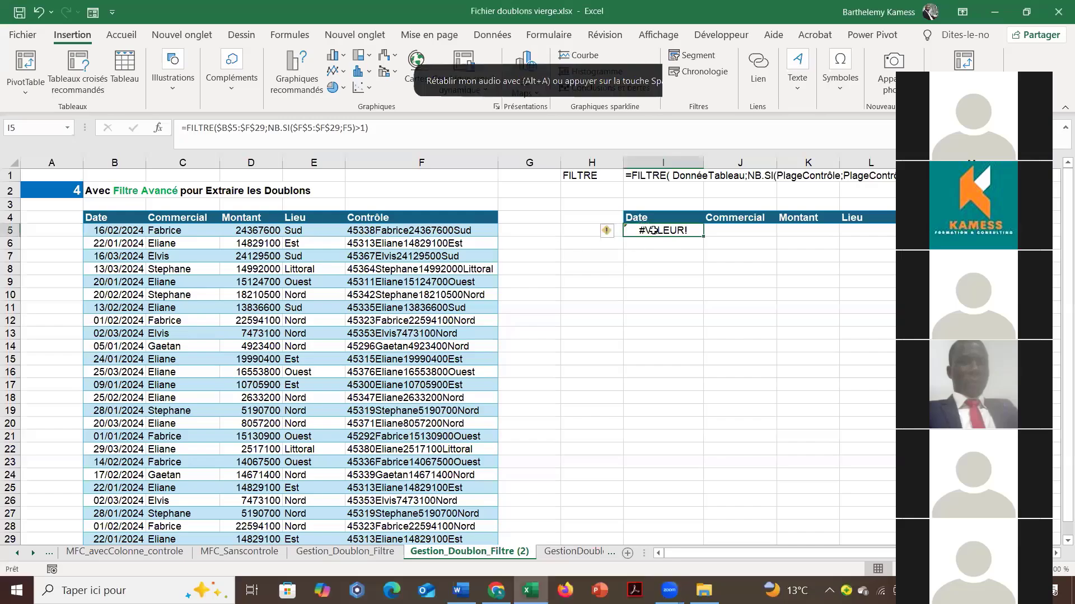
{"action": "type", "text": "=FIL"}
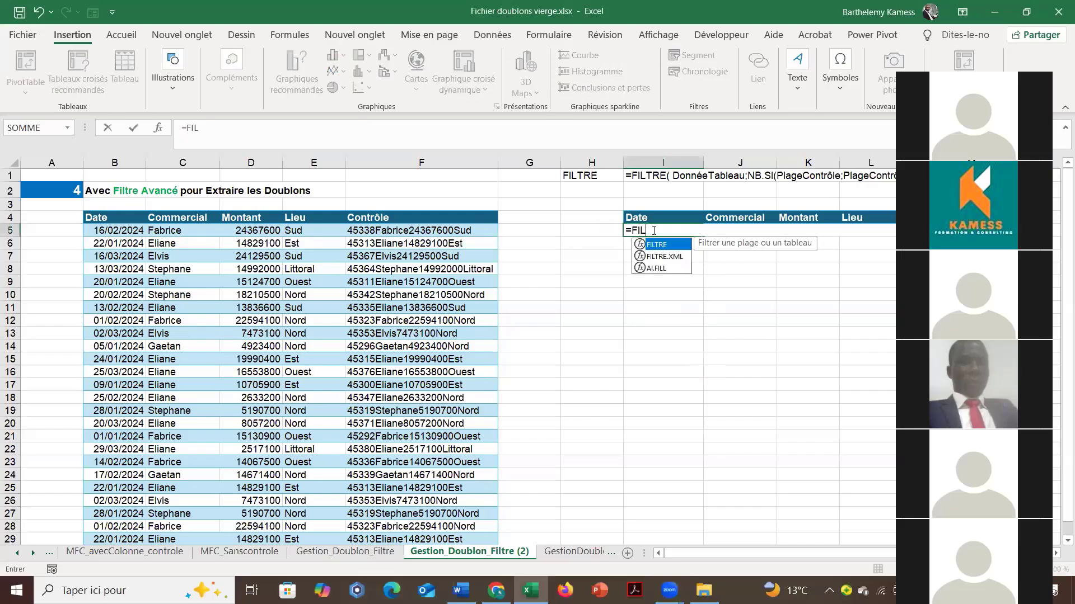
{"action": "key", "text": "Tab"}
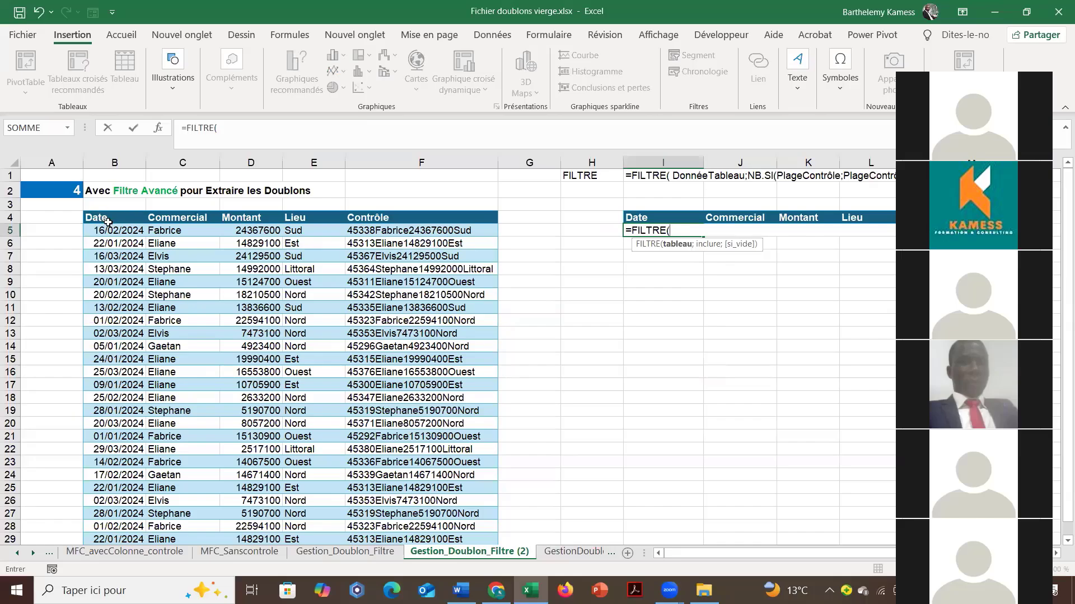
{"action": "type", "text": "²"}
{"action": "key", "text": "Escape"}
Convert the sales range $B$4:$F$29 into a table with headers.
{"action": "left_click", "coordinate": [192, 292]}
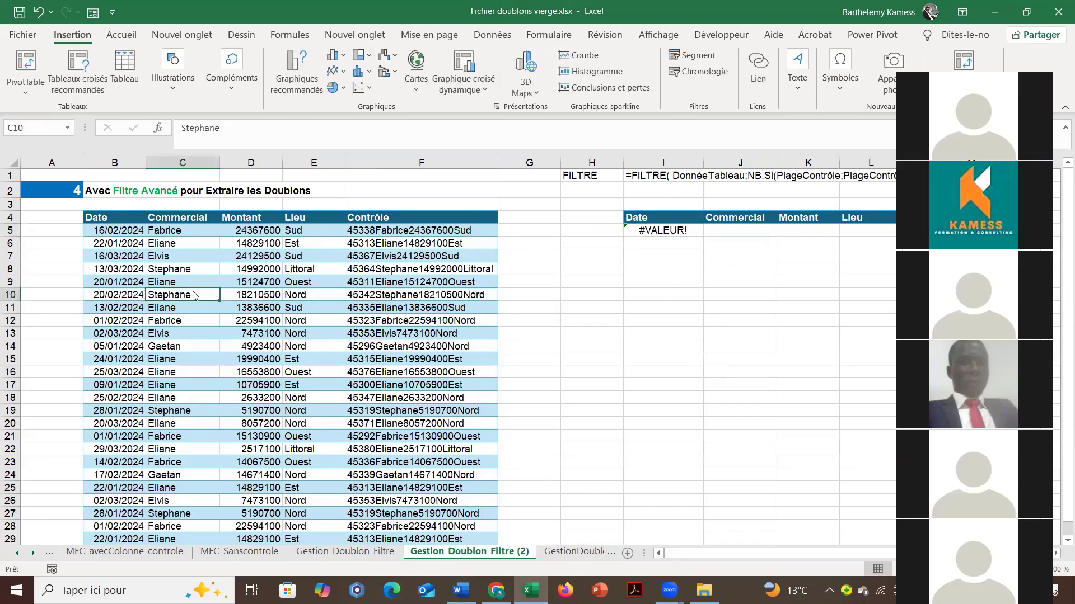
{"action": "key", "text": "ctrl+t"}
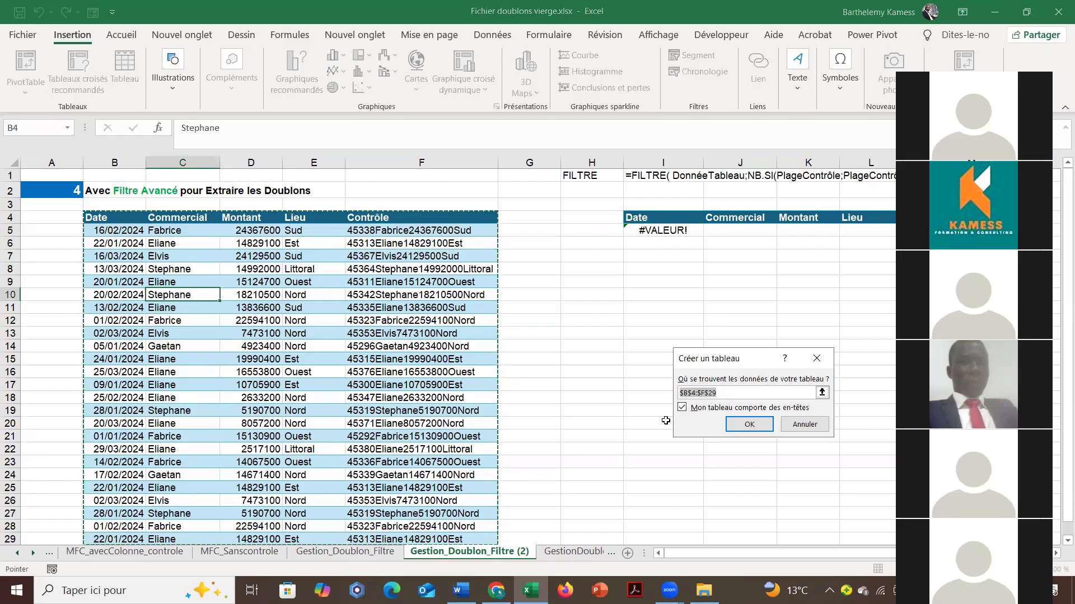
{"action": "left_click", "coordinate": [749, 424]}
Replace the I5 content with a new FILTRE formula using the table's data rows, Tableau5, as the array.
{"action": "left_click", "coordinate": [654, 232]}
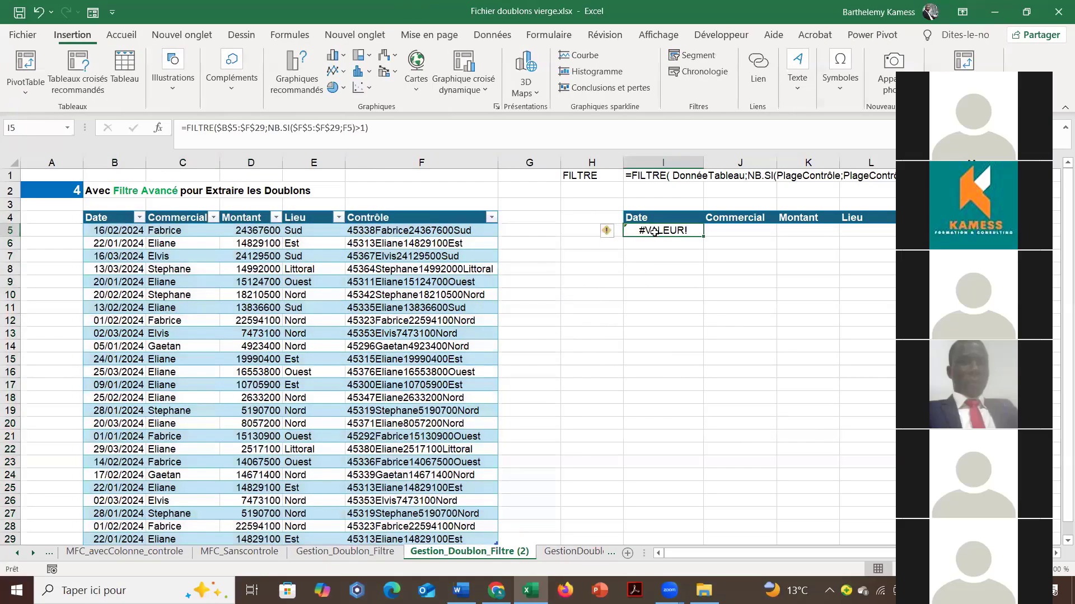
{"action": "type", "text": "+fil"}
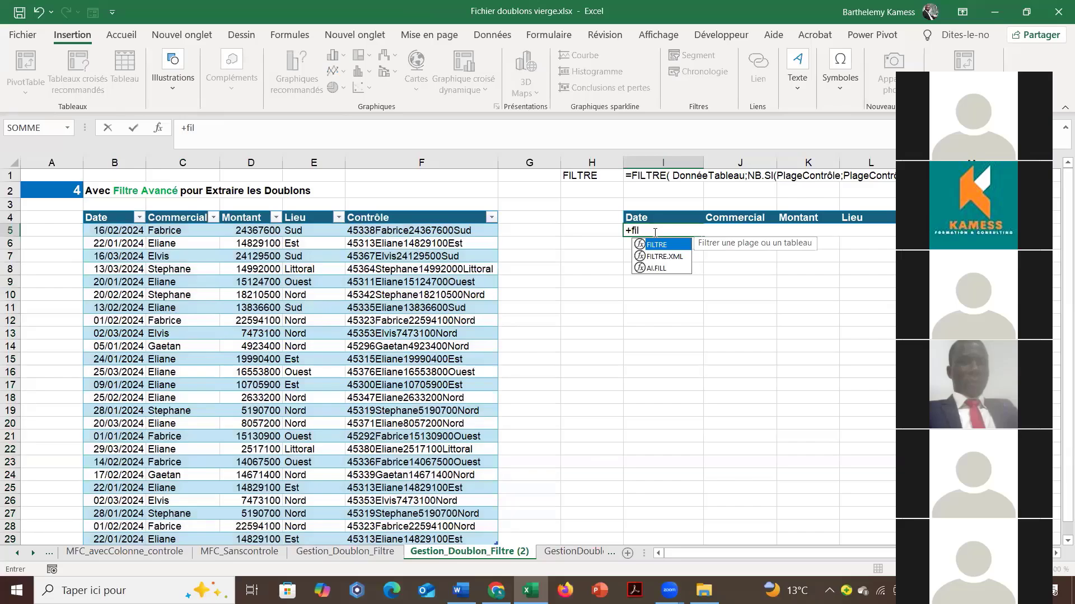
{"action": "key", "text": "Tab"}
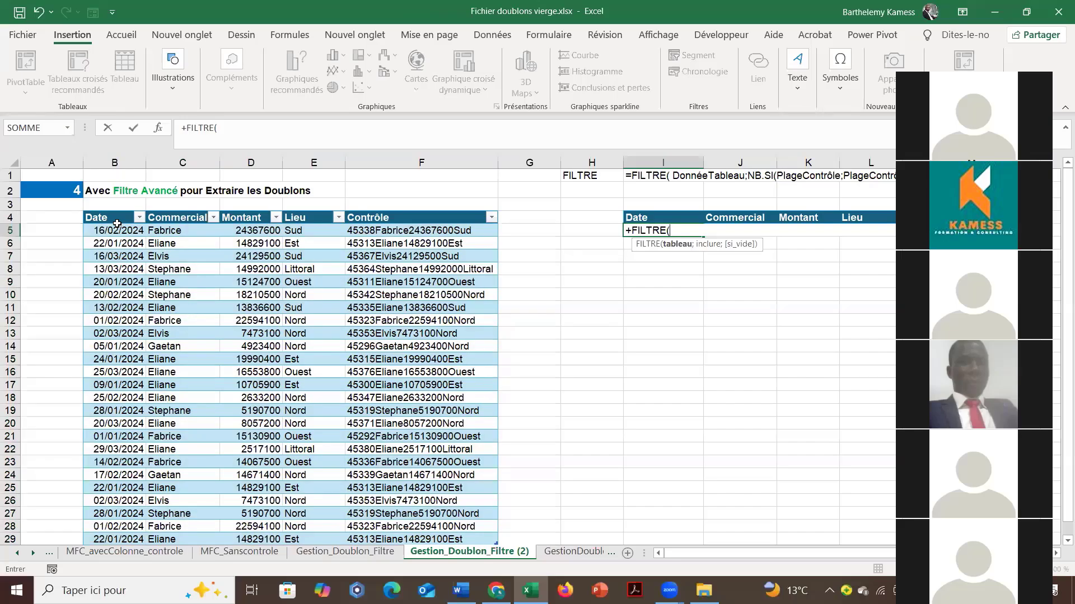
{"action": "left_click_drag", "start_coordinate": [122, 231], "coordinate": [437, 497]}
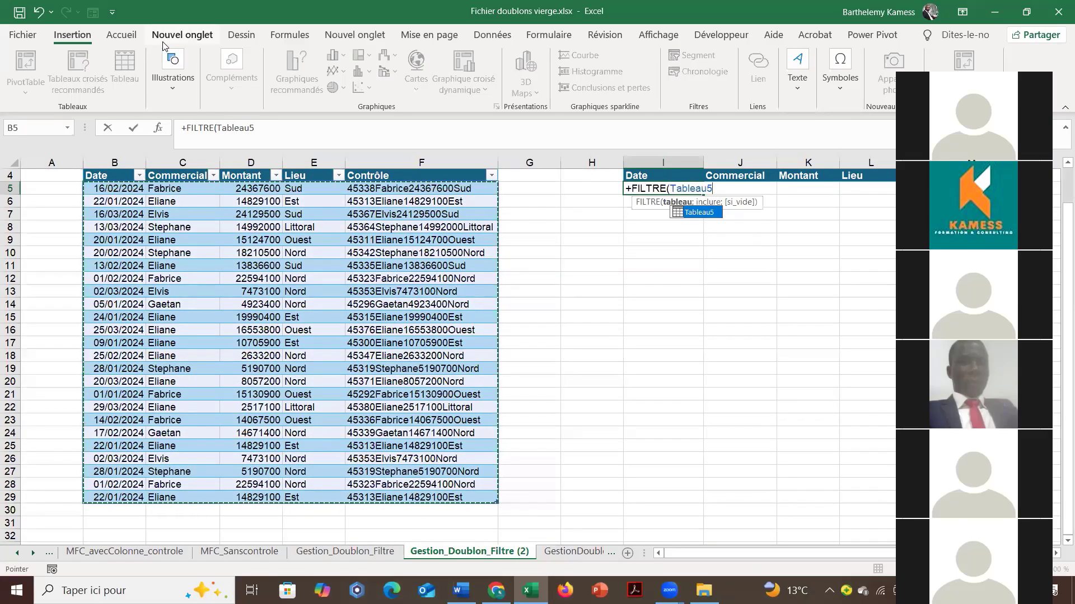
{"action": "type", "text": ";"}
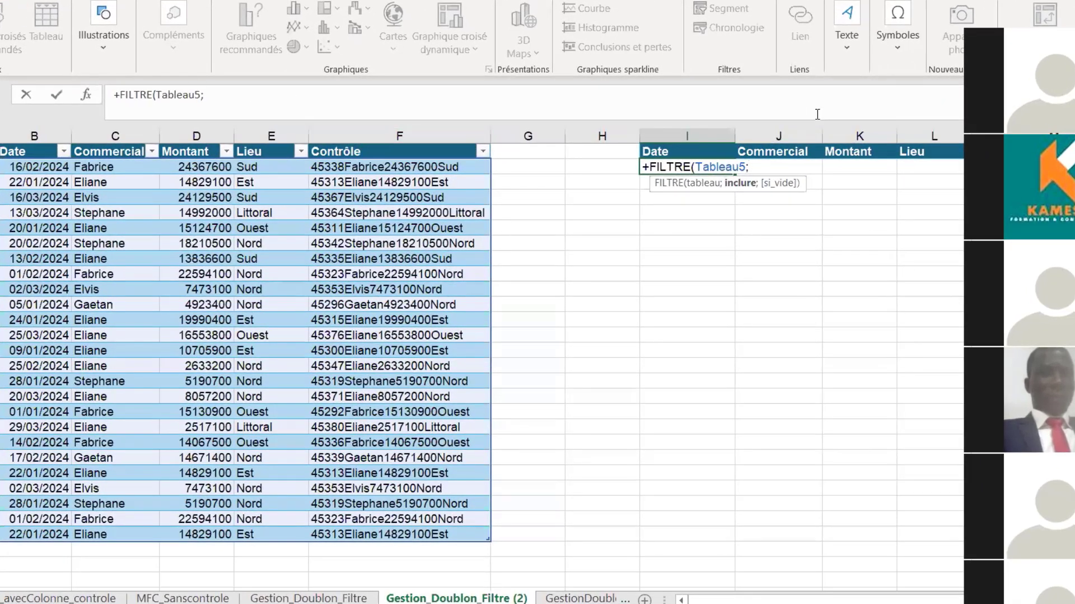
Add Tableau5[Contrôle] twice as the arguments following Tableau5 in the I5 FILTRE formula, and close the parenthesis.
{"action": "scroll", "coordinate": [628, 176], "scroll_direction": "up", "scroll_amount": 1}
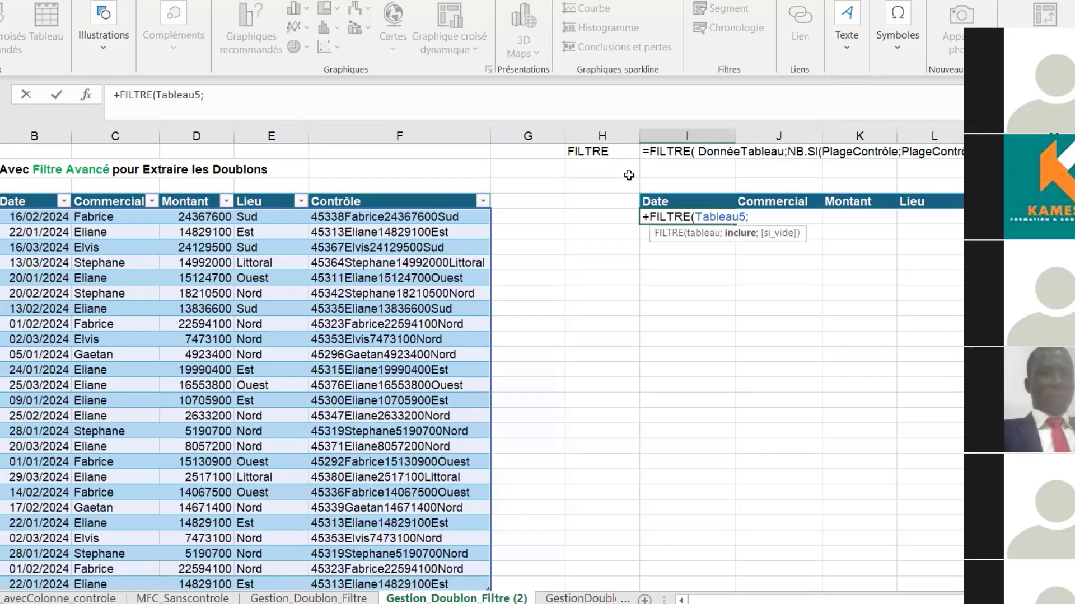
{"action": "left_click", "coordinate": [370, 193]}
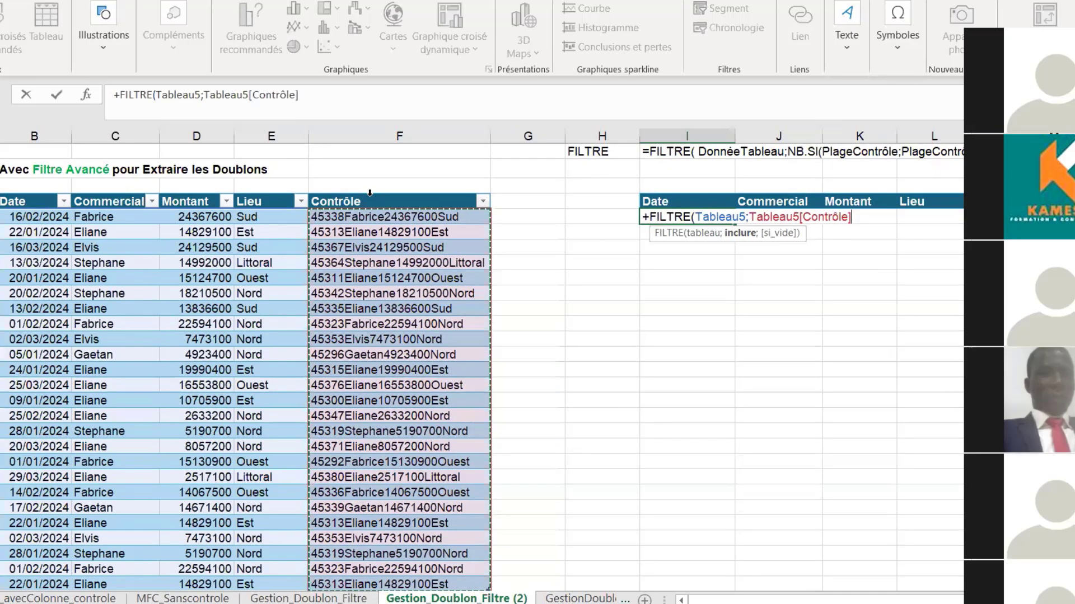
{"action": "type", "text": ";"}
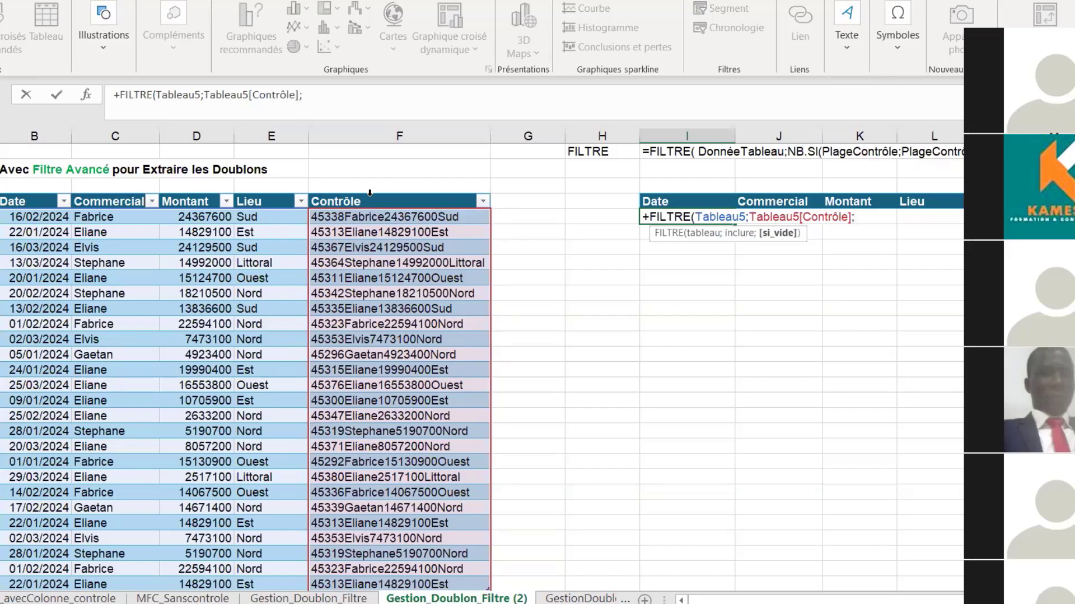
{"action": "left_click", "coordinate": [369, 193]}
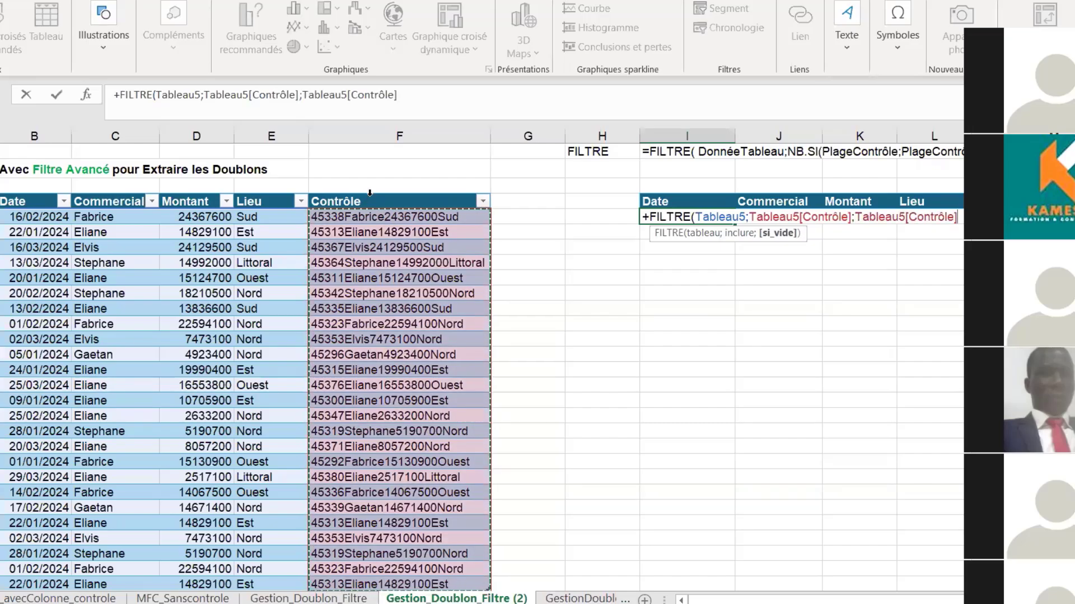
{"action": "type", "text": ")"}
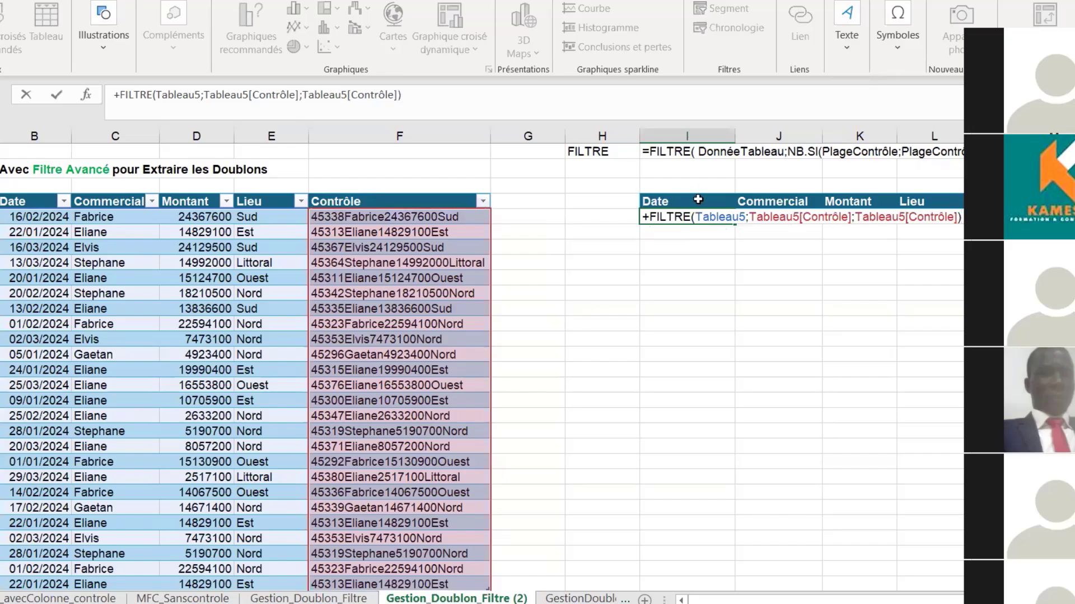
Wrap the two Tableau5[Contrôle] references in NB.SI, compare the result with >1 and enter the I5 formula.
{"action": "left_click", "coordinate": [749, 218]}
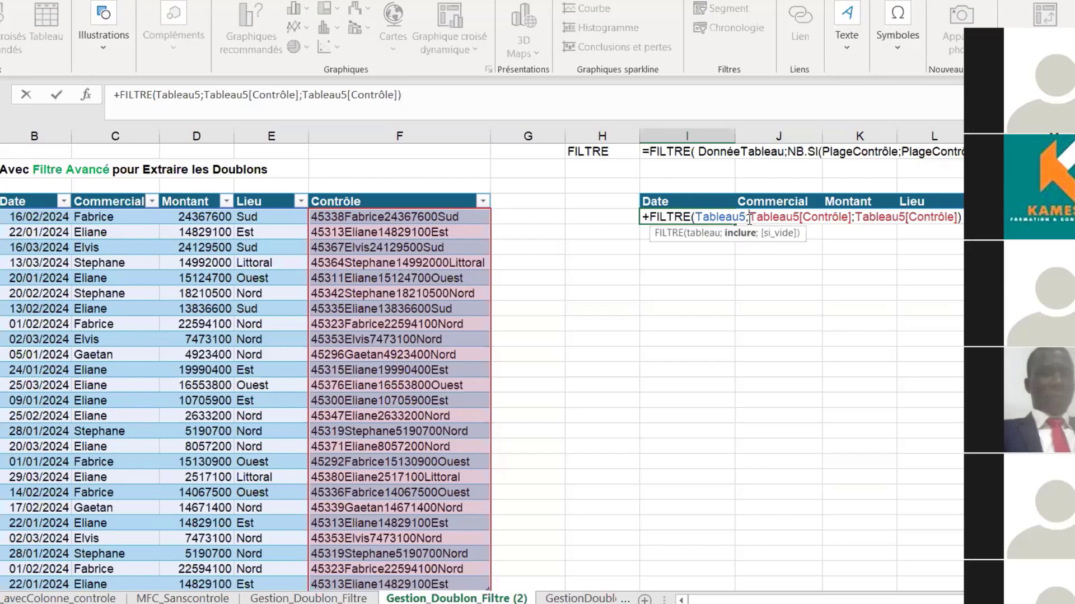
{"action": "type", "text": "NB"}
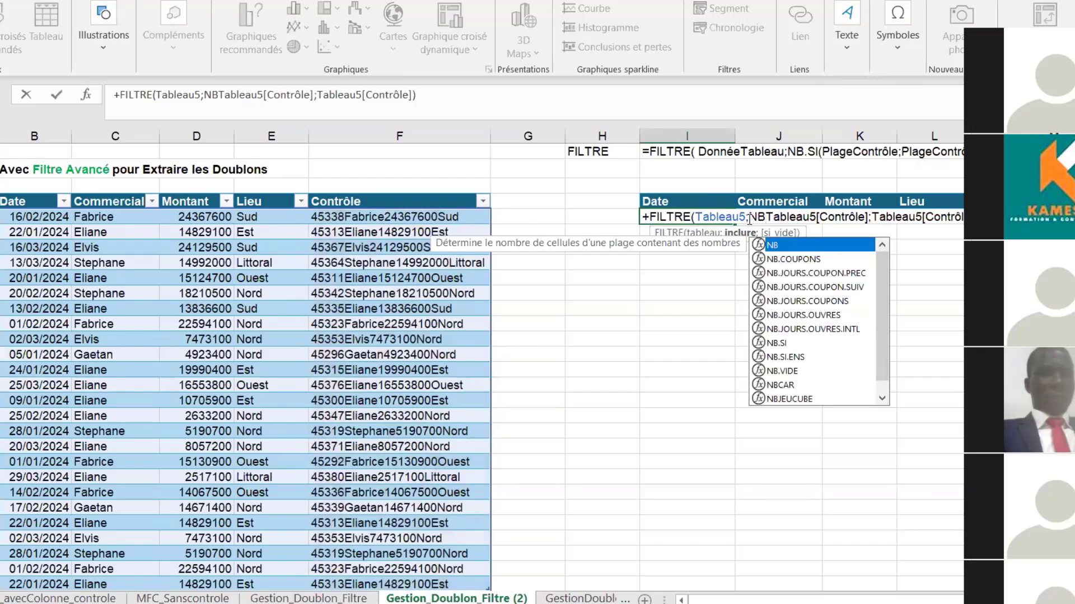
{"action": "key", "text": "Down"}
{"action": "key", "text": "Down"}
{"action": "key", "text": "Down"}
{"action": "key", "text": "Down"}
{"action": "key", "text": "Down"}
{"action": "key", "text": "Down"}
{"action": "key", "text": "Down"}
{"action": "key", "text": "Tab"}
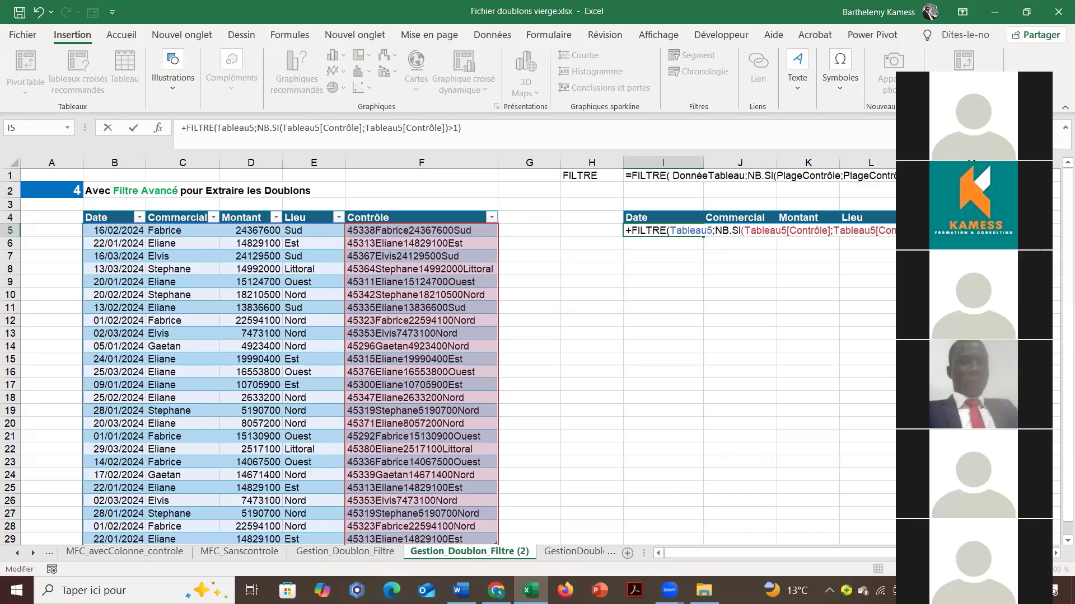
{"action": "key", "text": "Return"}
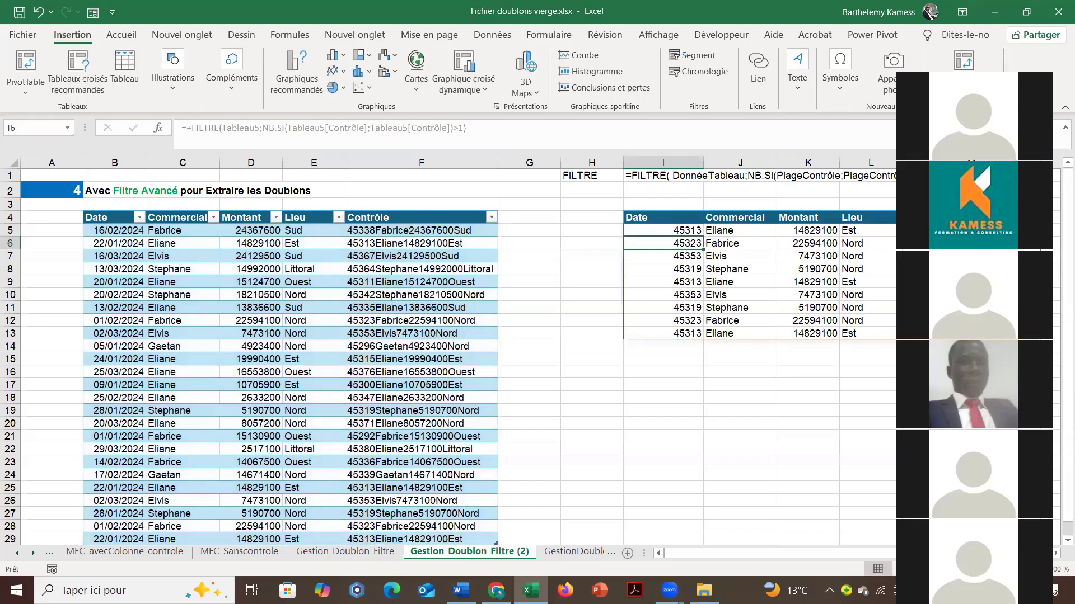
Clear the extracted duplicate rows and start a new FILTRE formula in I5 with Tableau5 as the array.
{"action": "left_click_drag", "start_coordinate": [666, 230], "coordinate": [929, 333]}
{"action": "key", "text": "Delete"}
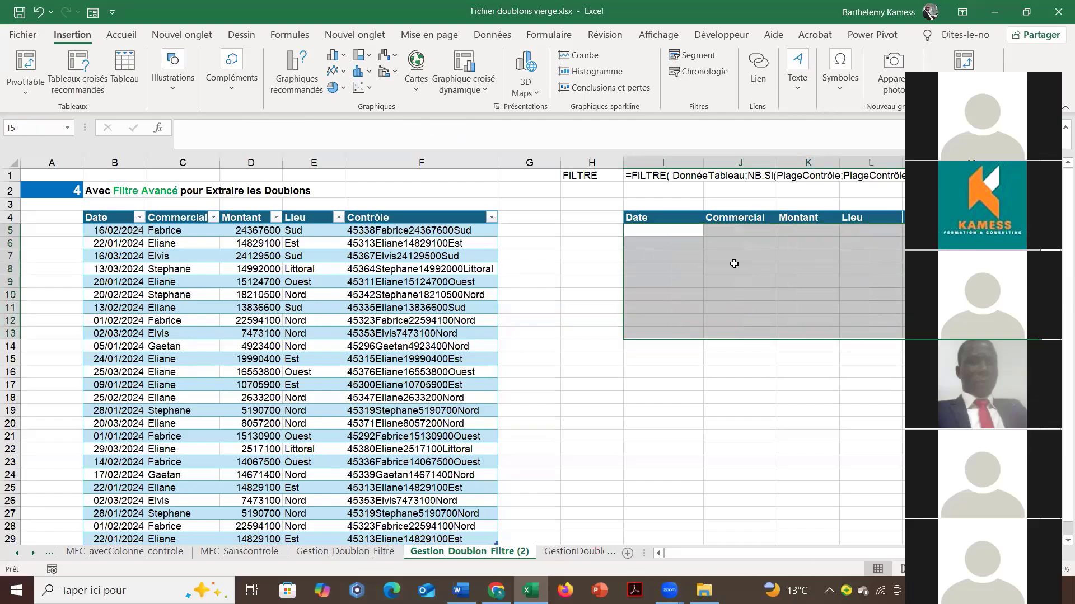
{"action": "left_click", "coordinate": [660, 232]}
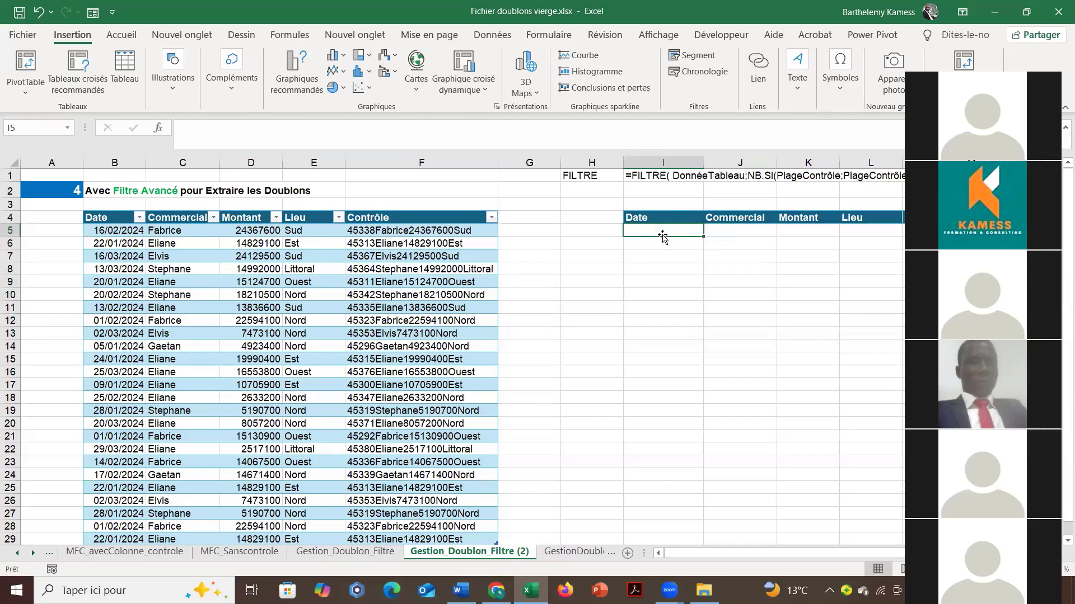
{"action": "type", "text": "=FILTRE("}
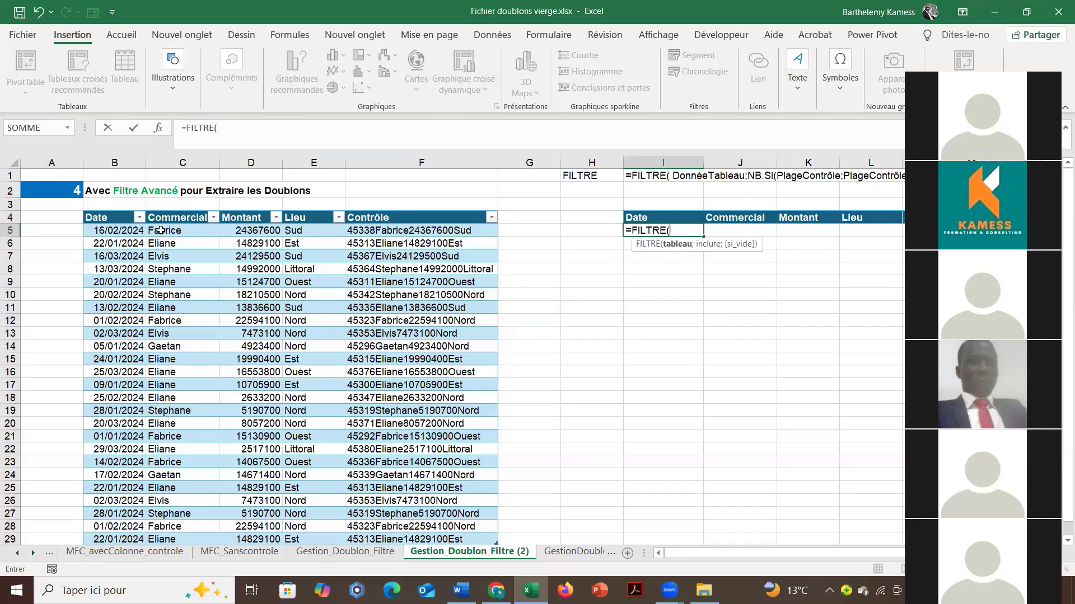
{"action": "left_click", "coordinate": [116, 230]}
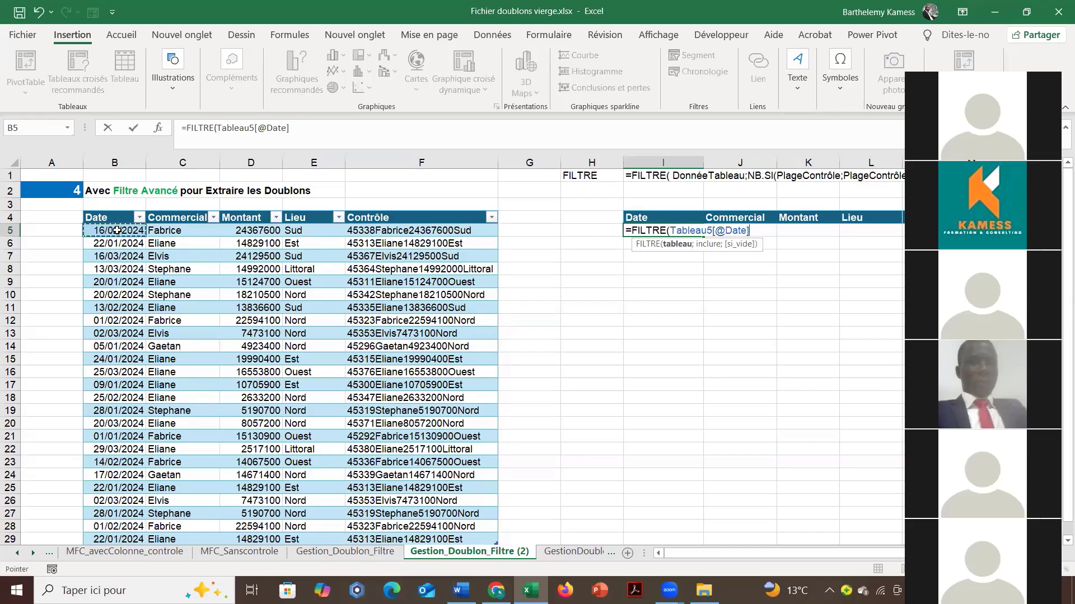
{"action": "left_click_drag", "start_coordinate": [116, 230], "coordinate": [401, 408]}
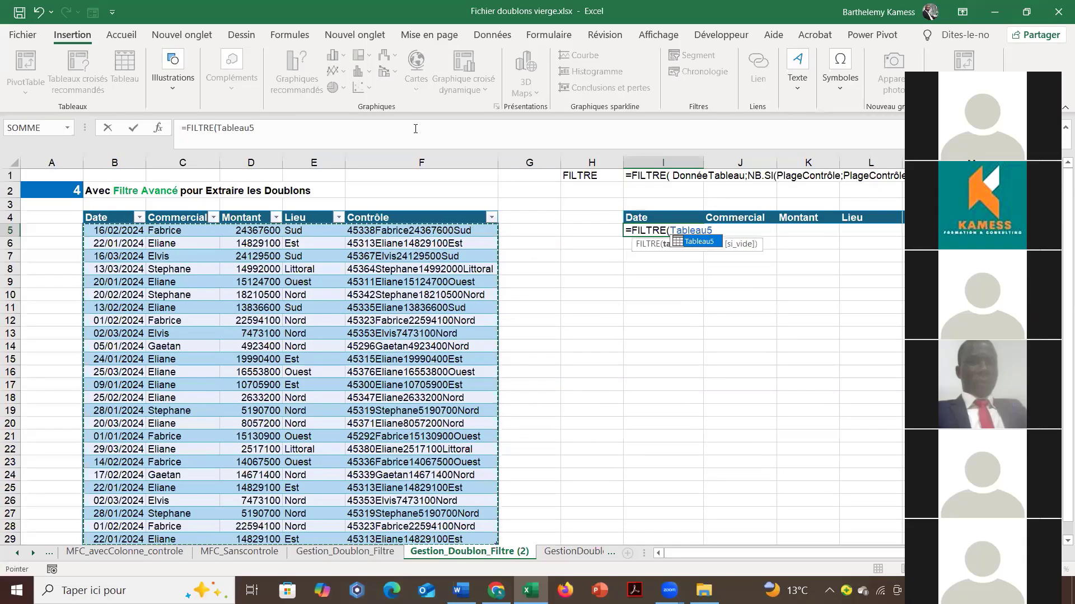
{"action": "type", "text": ";"}
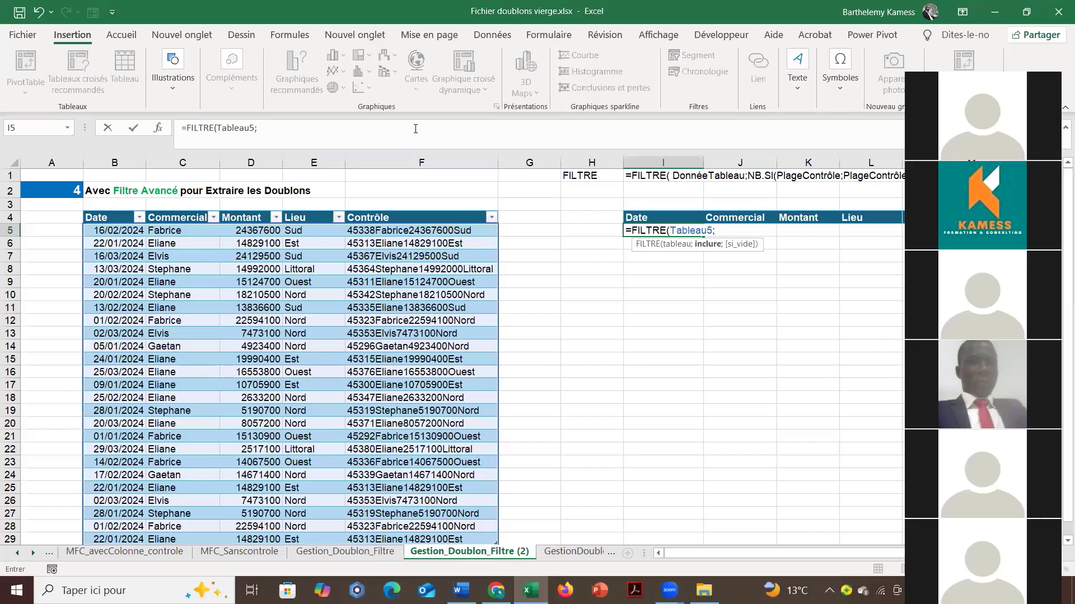
Nest the NB.SI function as the include argument of the I5 FILTRE formula.
{"action": "type", "text": "NB"}
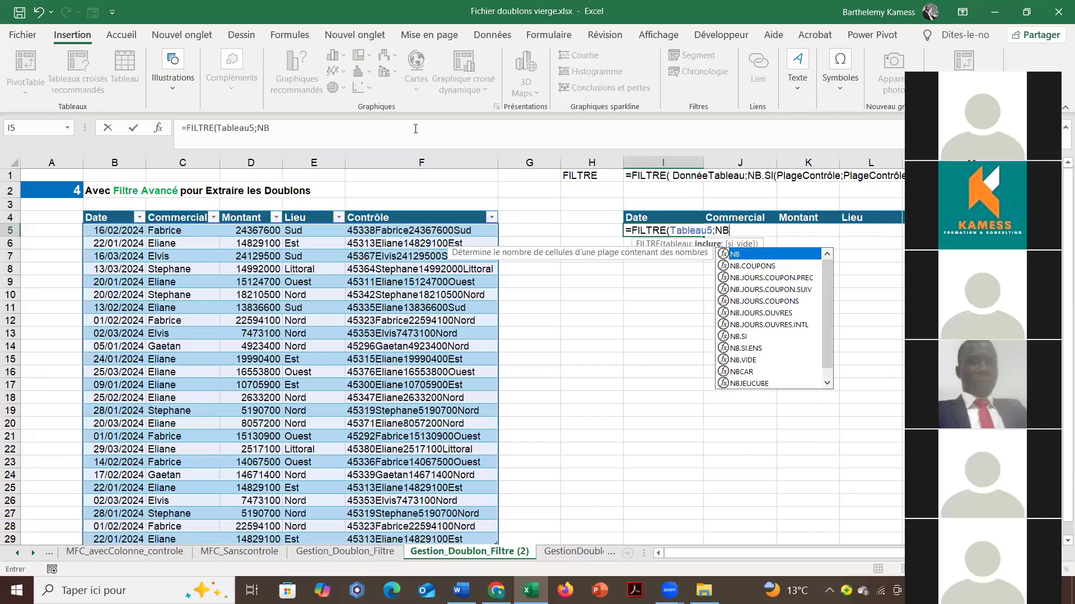
{"action": "key", "text": "Down"}
{"action": "key", "text": "Down"}
{"action": "key", "text": "Down"}
{"action": "key", "text": "Down"}
{"action": "key", "text": "Down"}
{"action": "key", "text": "Down"}
{"action": "key", "text": "Down"}
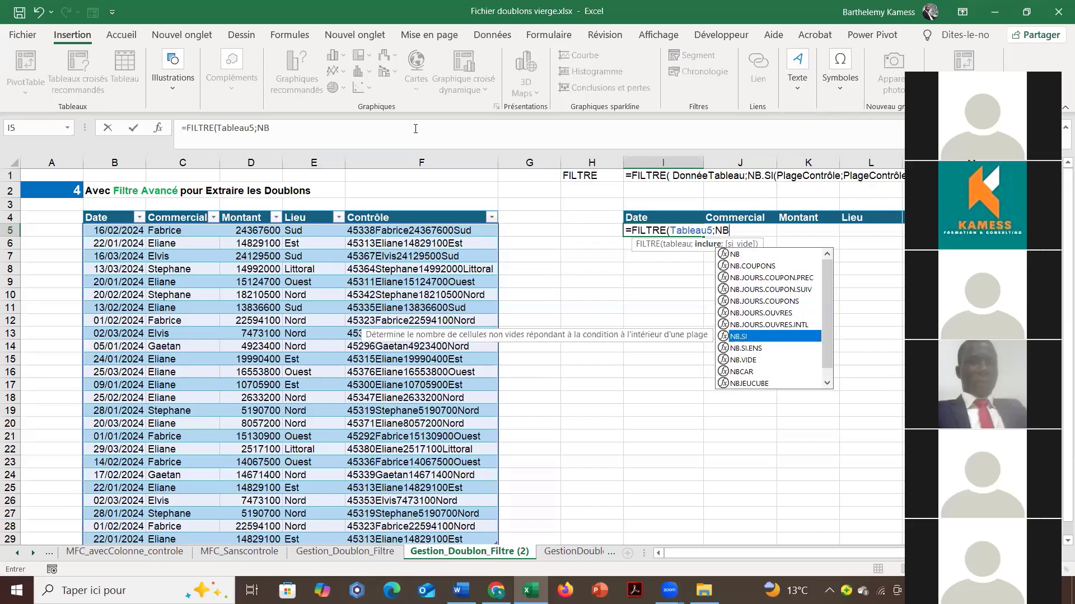
{"action": "key", "text": "Tab"}
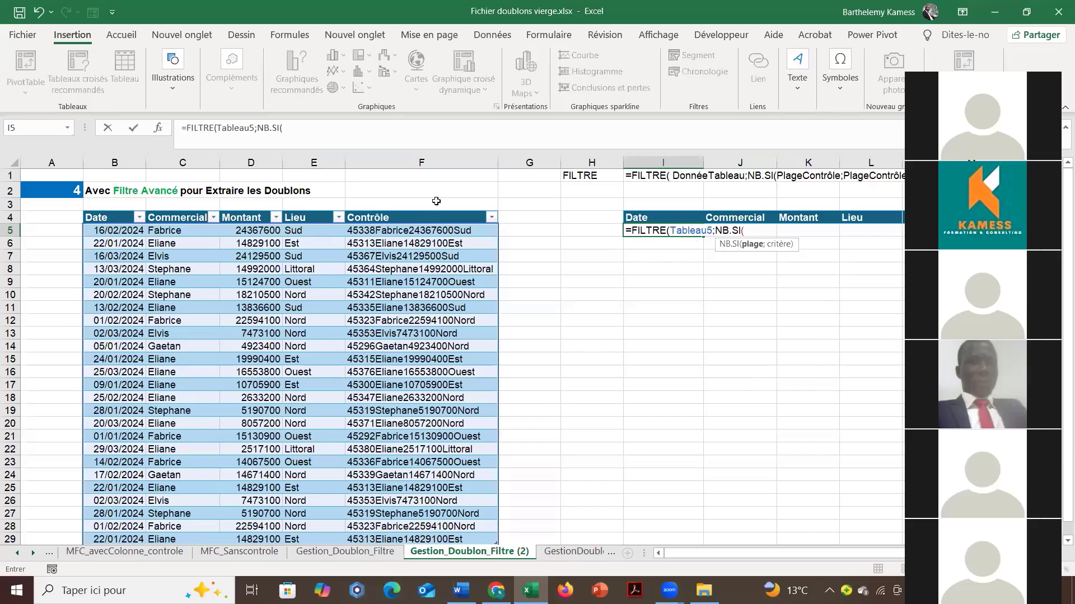
Complete NB.SI with Tableau5[Contrôle] as both range and criterion, compare it with >1 and enter the formula.
{"action": "left_click", "coordinate": [393, 210]}
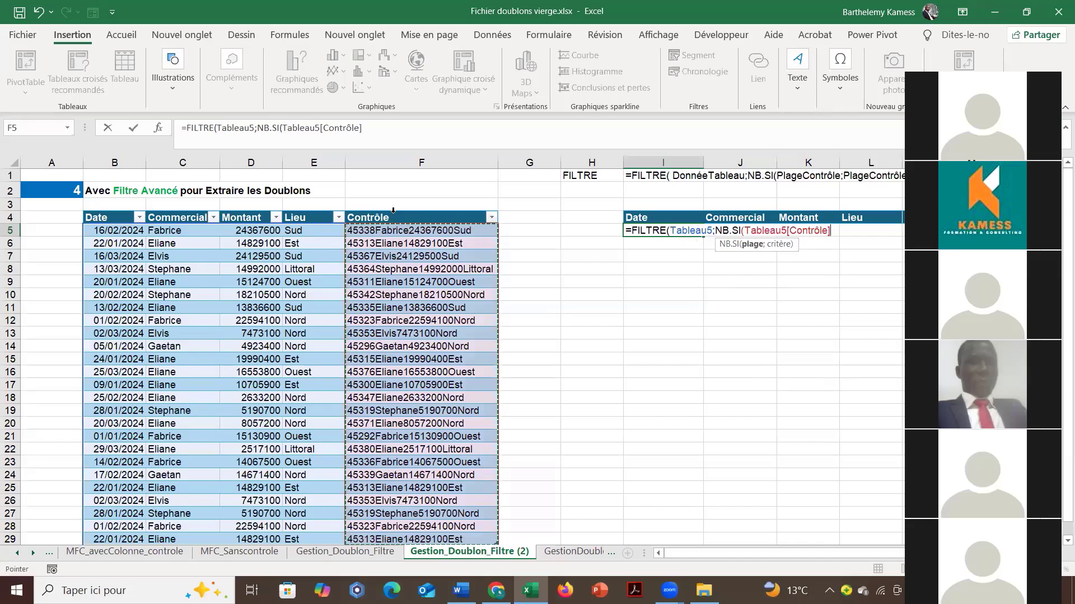
{"action": "type", "text": ";"}
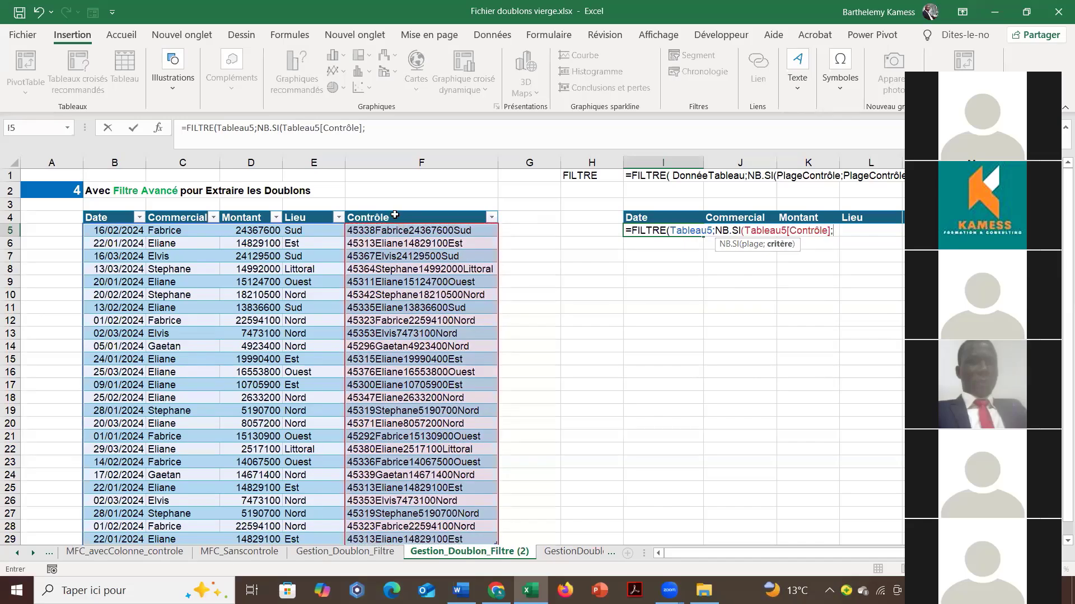
{"action": "left_click", "coordinate": [395, 214]}
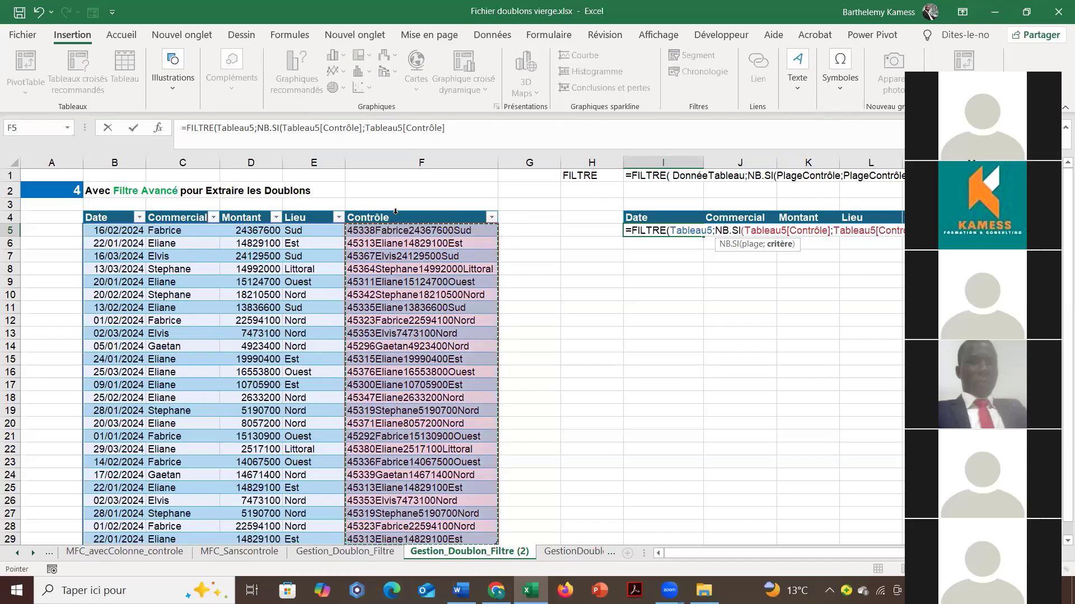
{"action": "type", "text": ")>1"}
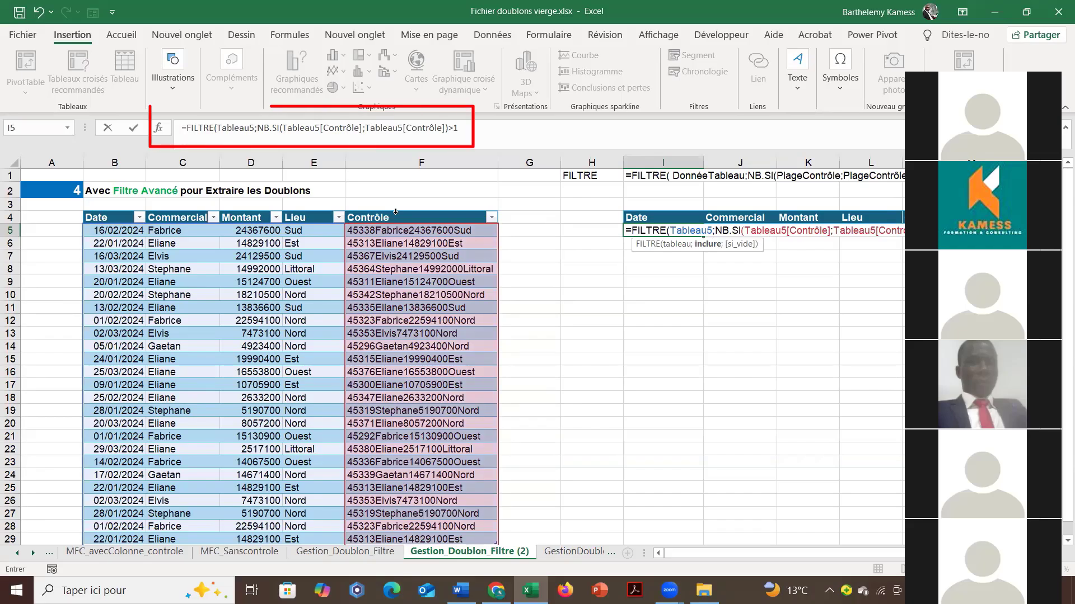
{"action": "type", "text": ")"}
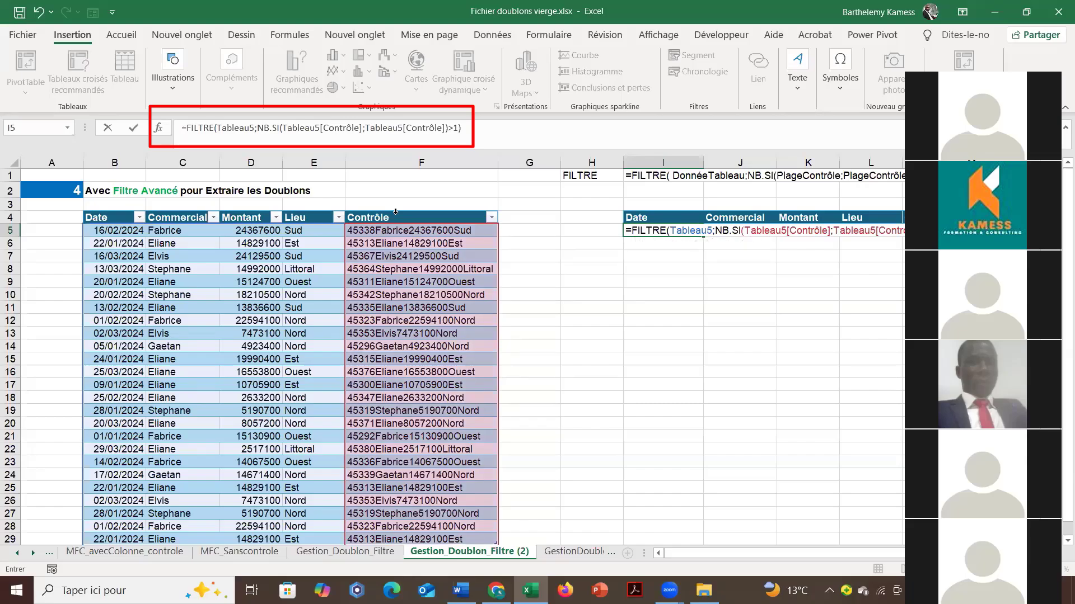
{"action": "key", "text": "Return"}
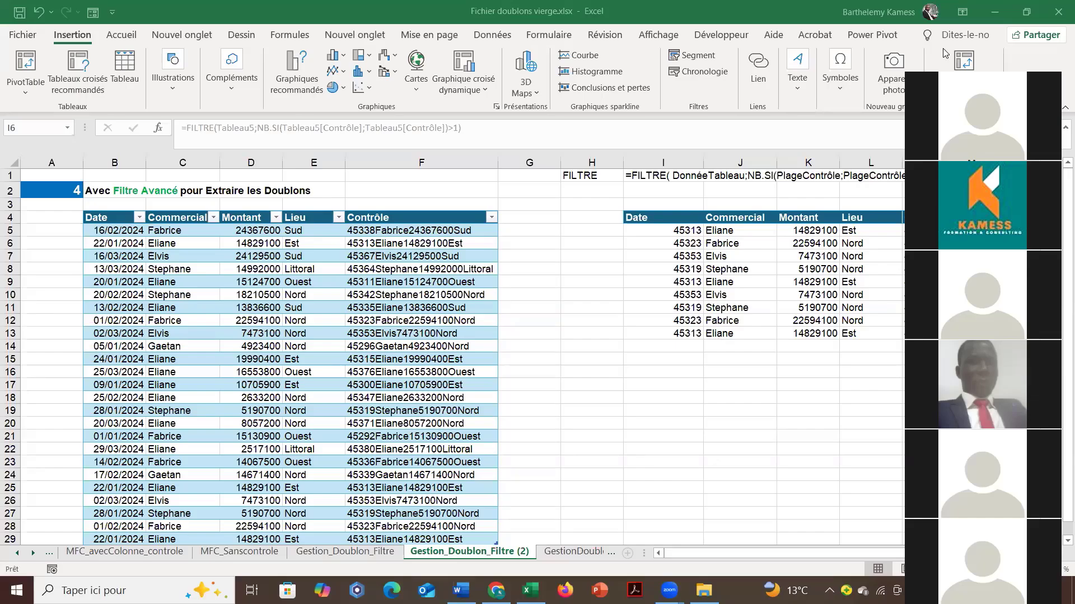
Open the GestionDoubloBi sheet and select a cell inside its sales data.
{"action": "left_click", "coordinate": [690, 239]}
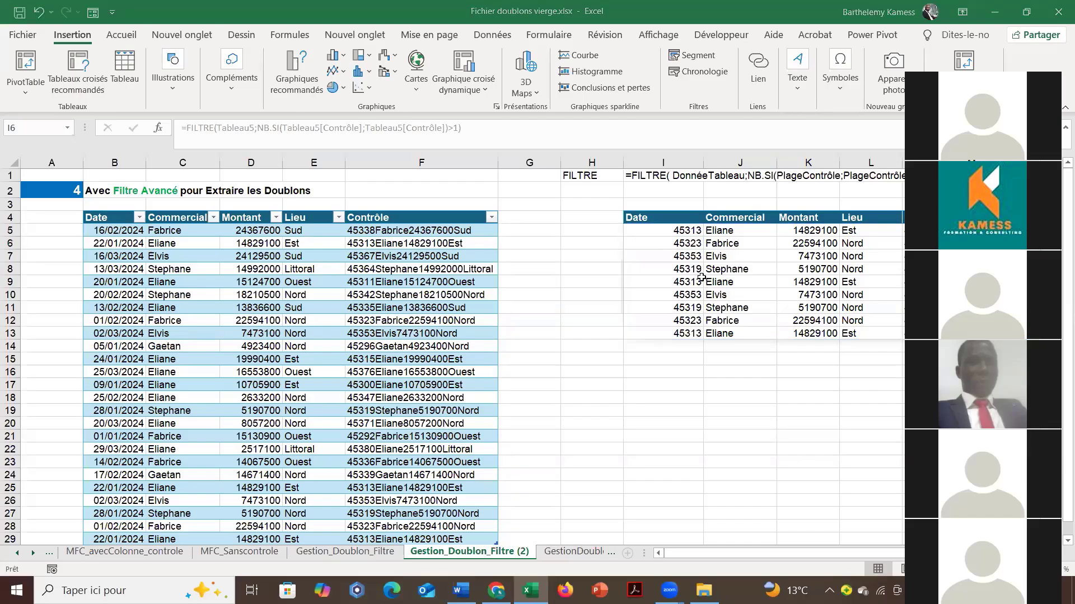
{"action": "left_click", "coordinate": [582, 553]}
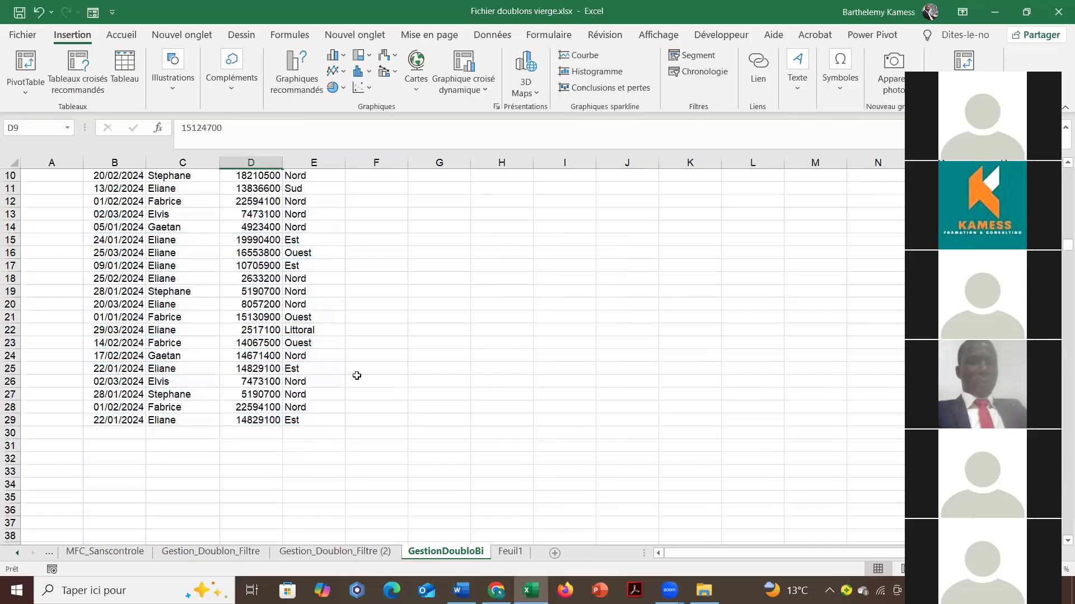
{"action": "scroll", "coordinate": [444, 247], "scroll_direction": "up", "scroll_amount": 3}
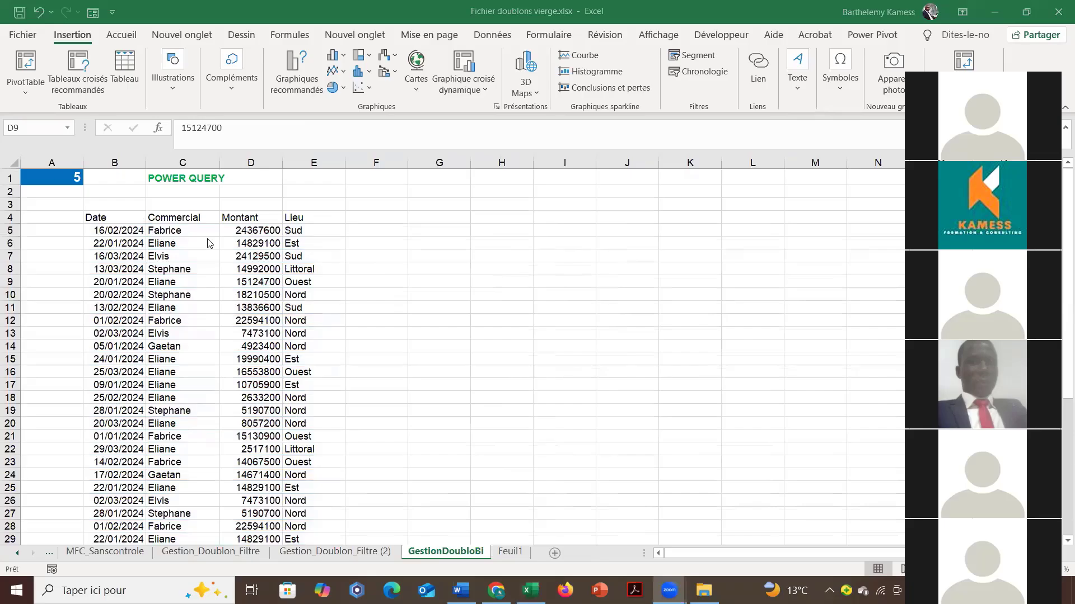
{"action": "left_click", "coordinate": [220, 281]}
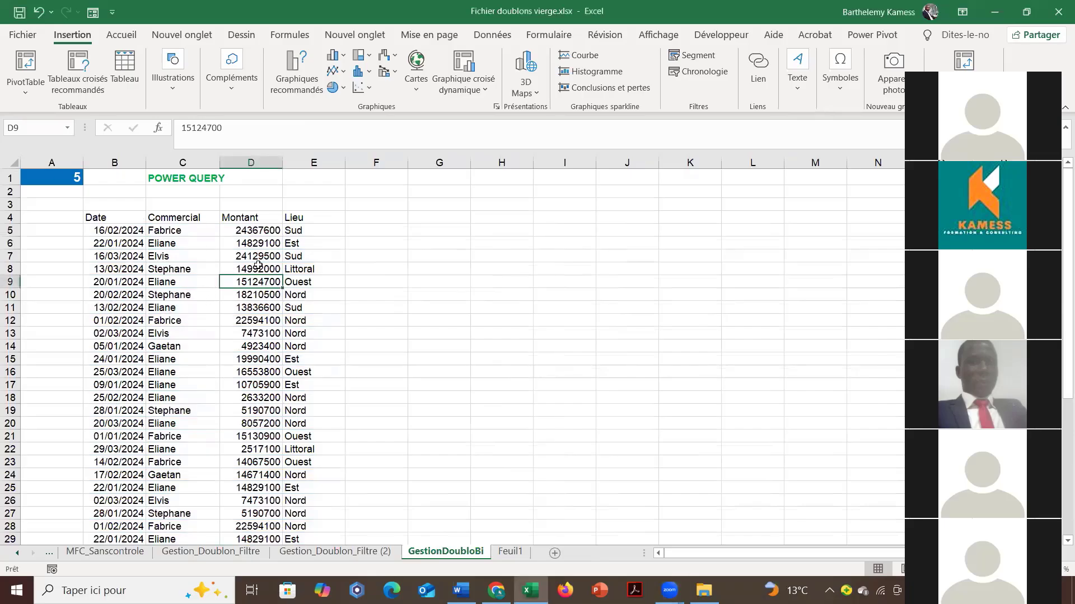
{"action": "left_click", "coordinate": [257, 266]}
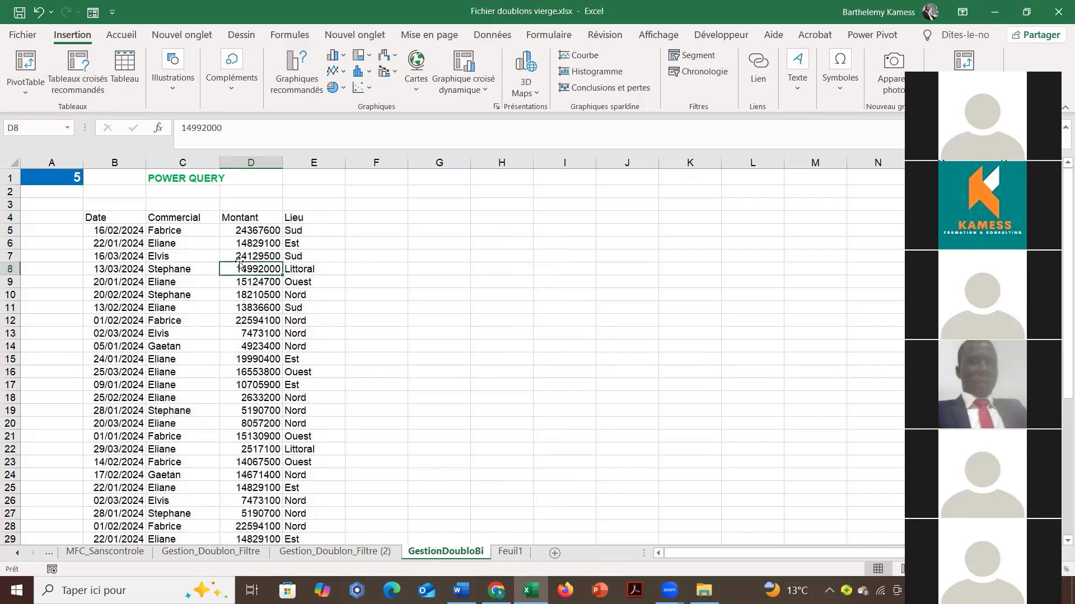
{"action": "left_click", "coordinate": [184, 246]}
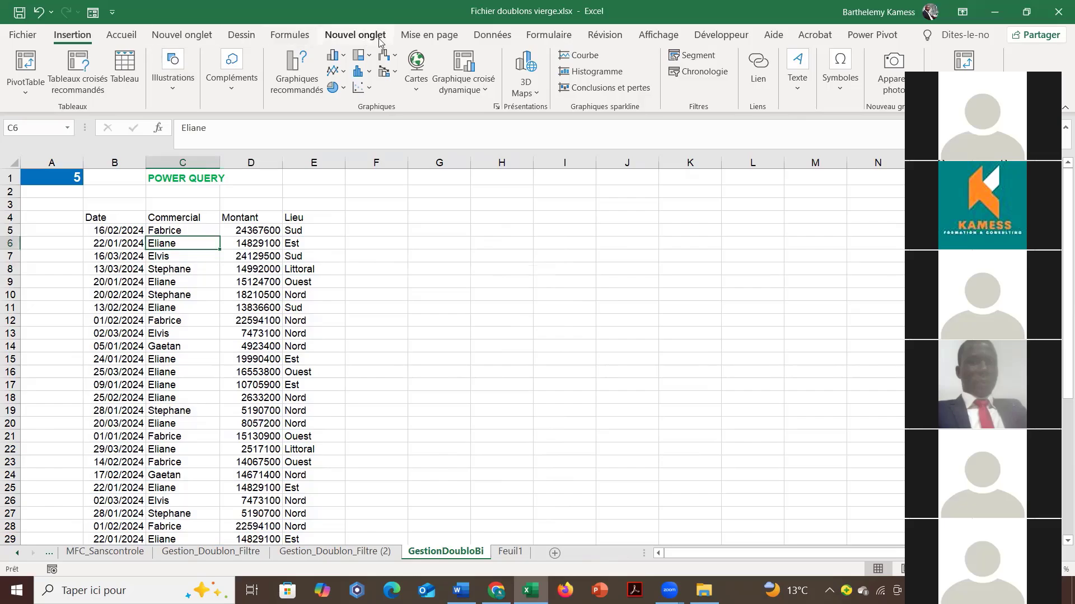
With cell D11 of the sales data selected, look through the available data import sources, including the file-based ones.
{"action": "left_click", "coordinate": [492, 35]}
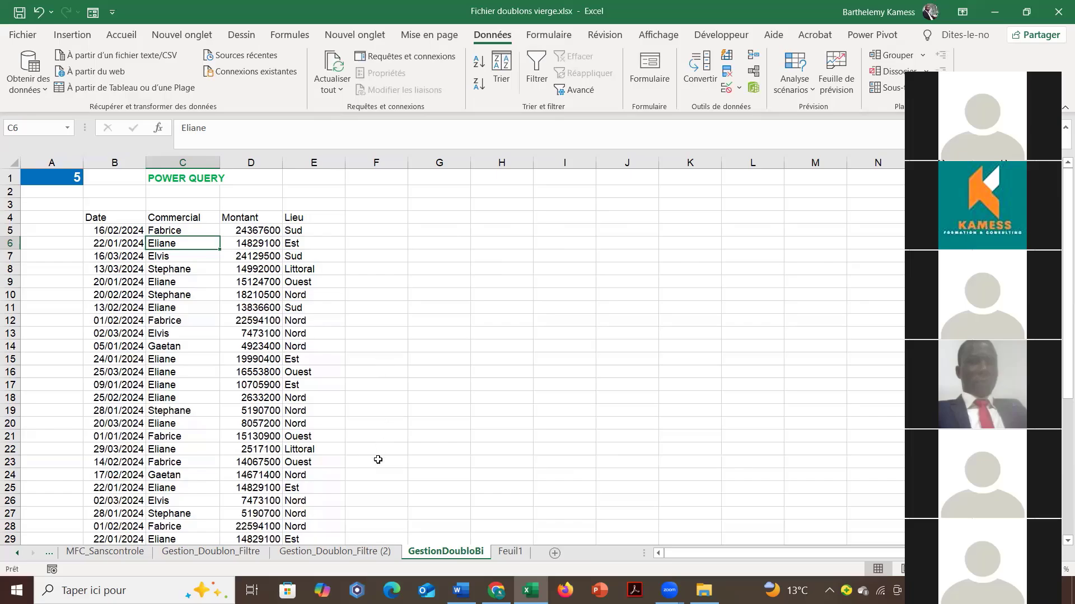
{"action": "left_click", "coordinate": [670, 589]}
{"action": "left_click", "coordinate": [270, 310]}
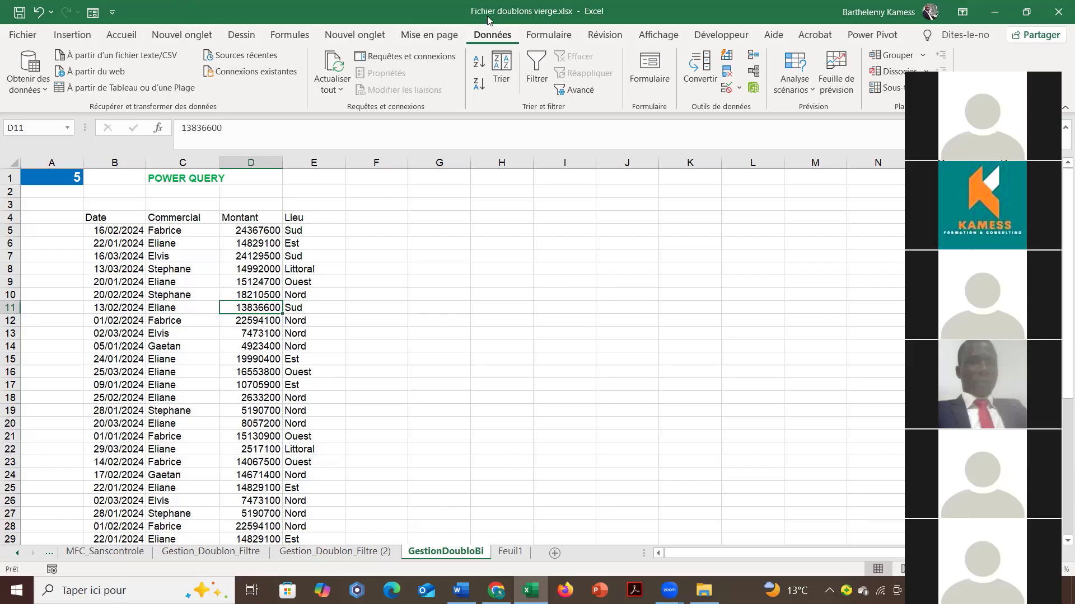
{"action": "left_click", "coordinate": [32, 92]}
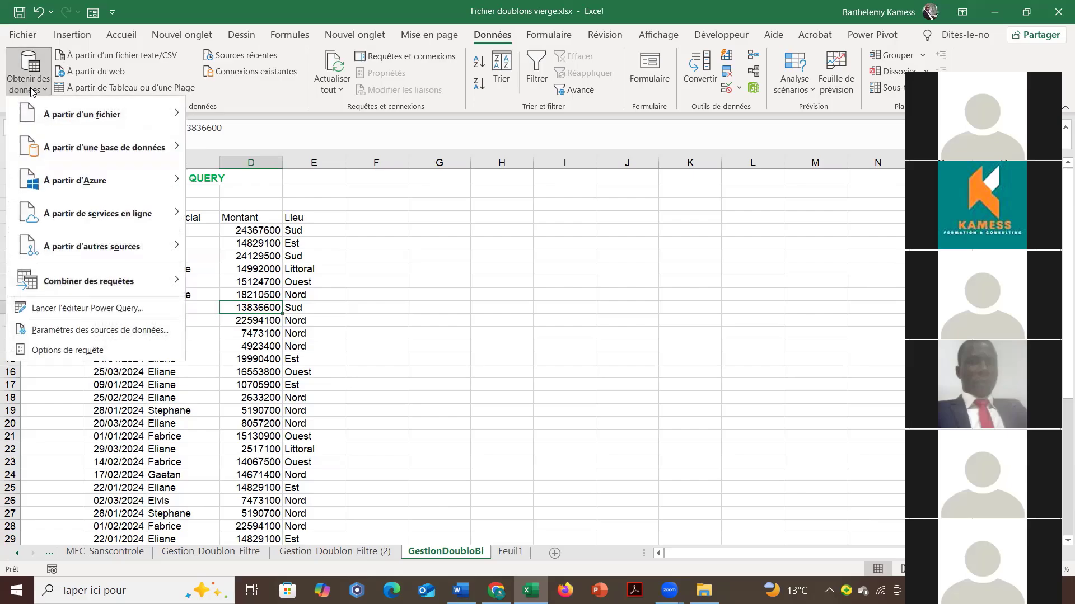
{"action": "mouse_move", "coordinate": [43, 110]}
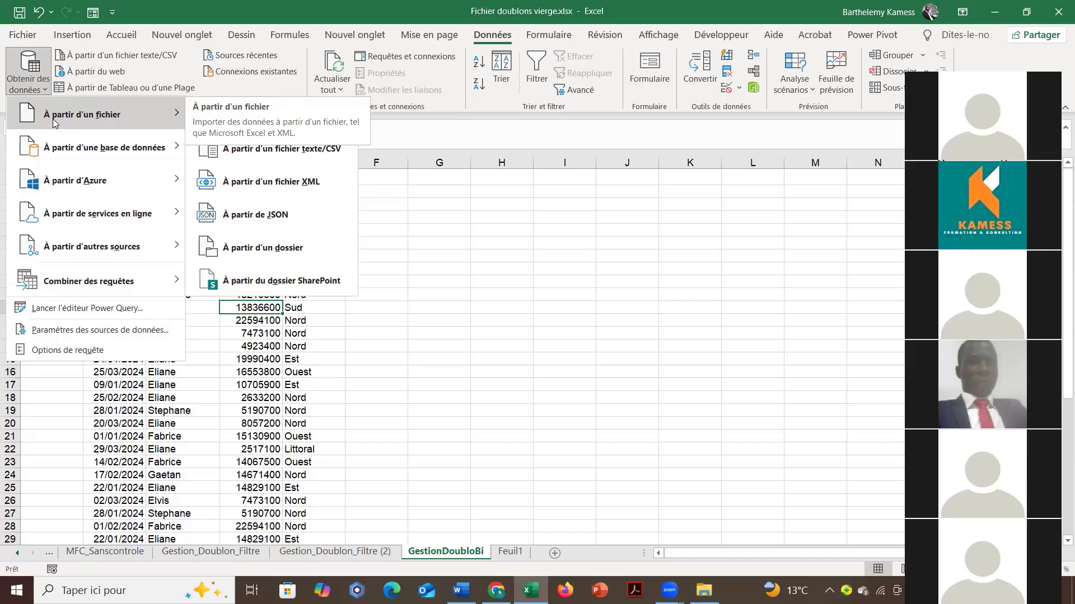
{"action": "left_click", "coordinate": [130, 89]}
{"action": "left_click", "coordinate": [130, 88]}
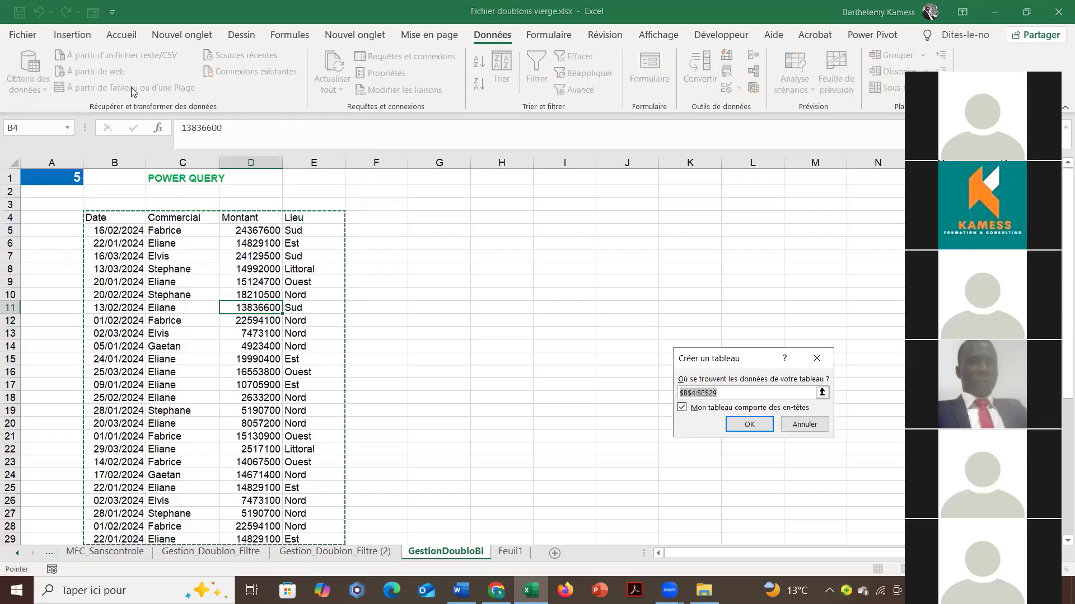
{"action": "left_click", "coordinate": [764, 426]}
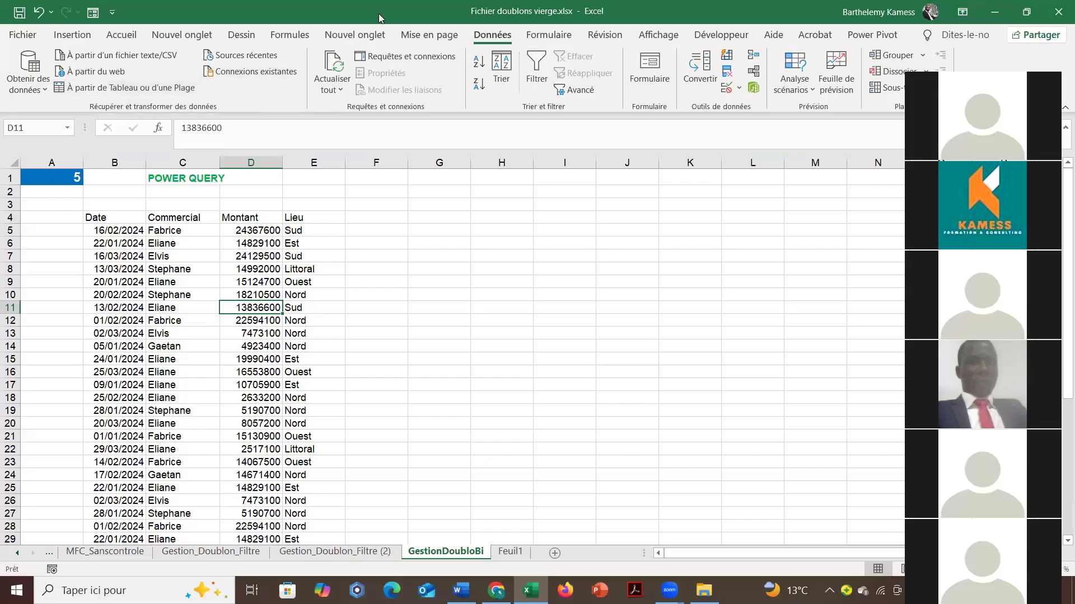
Turn the sales range B4:E29, with headers, into a table and load it into the Power Query editor.
{"action": "left_click", "coordinate": [114, 90]}
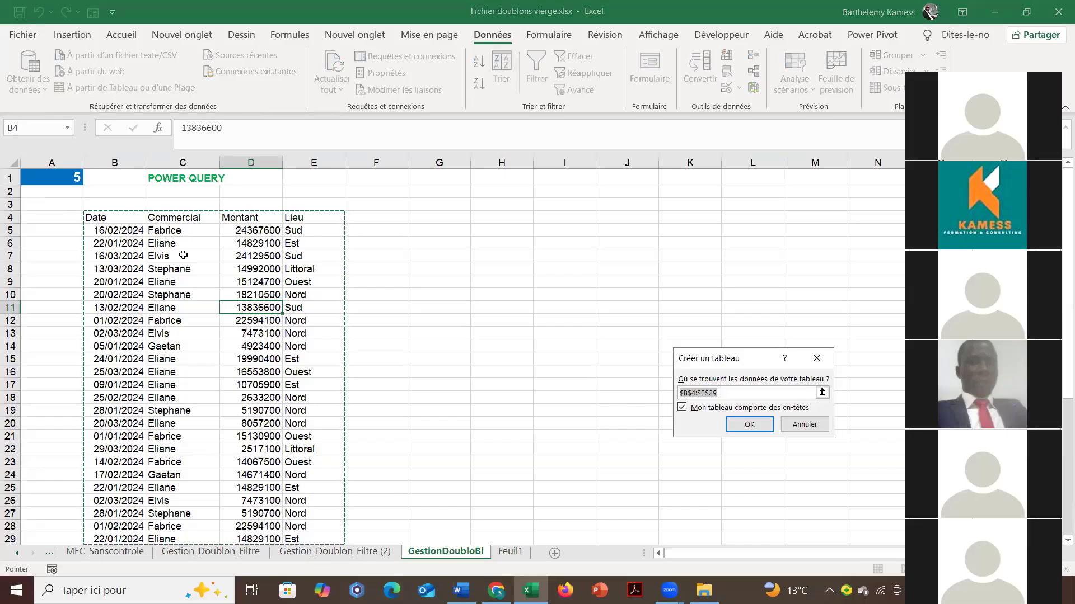
{"action": "scroll", "coordinate": [201, 357], "scroll_direction": "down", "scroll_amount": 2}
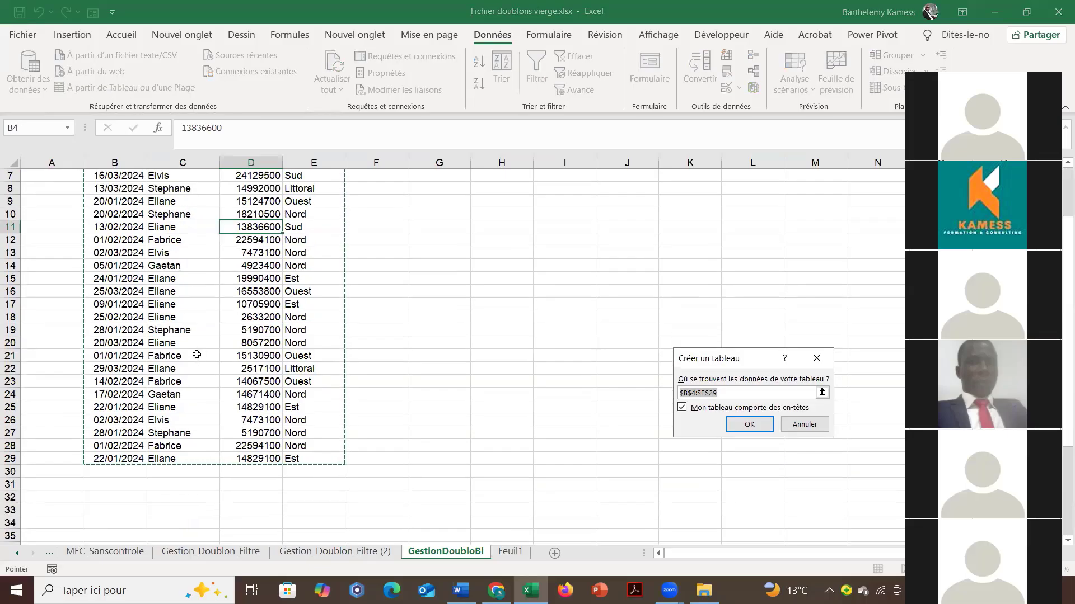
{"action": "scroll", "coordinate": [502, 379], "scroll_direction": "up", "scroll_amount": 1}
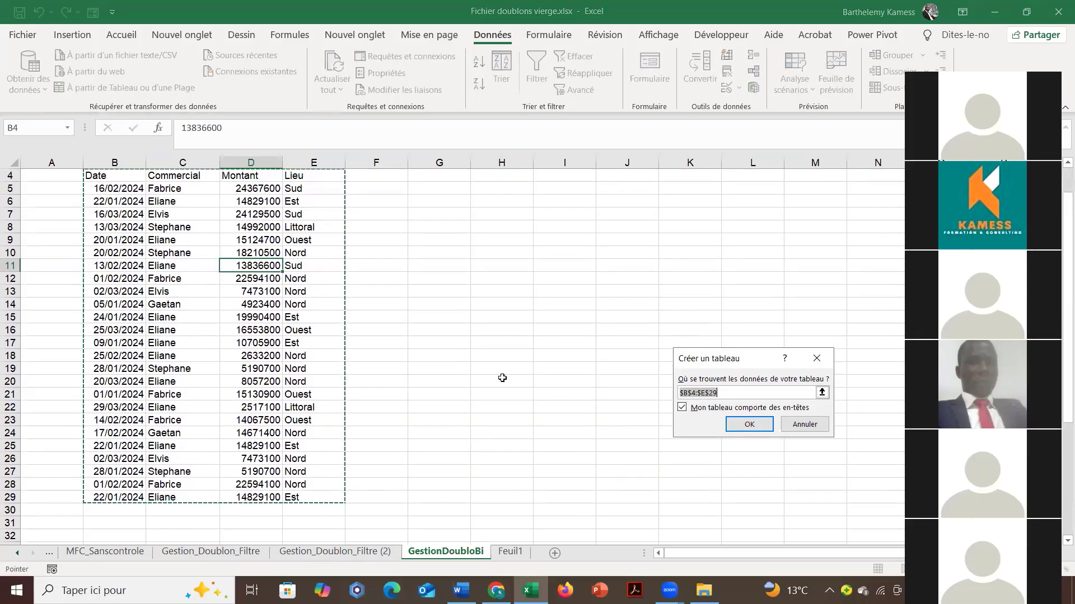
{"action": "left_click", "coordinate": [745, 424]}
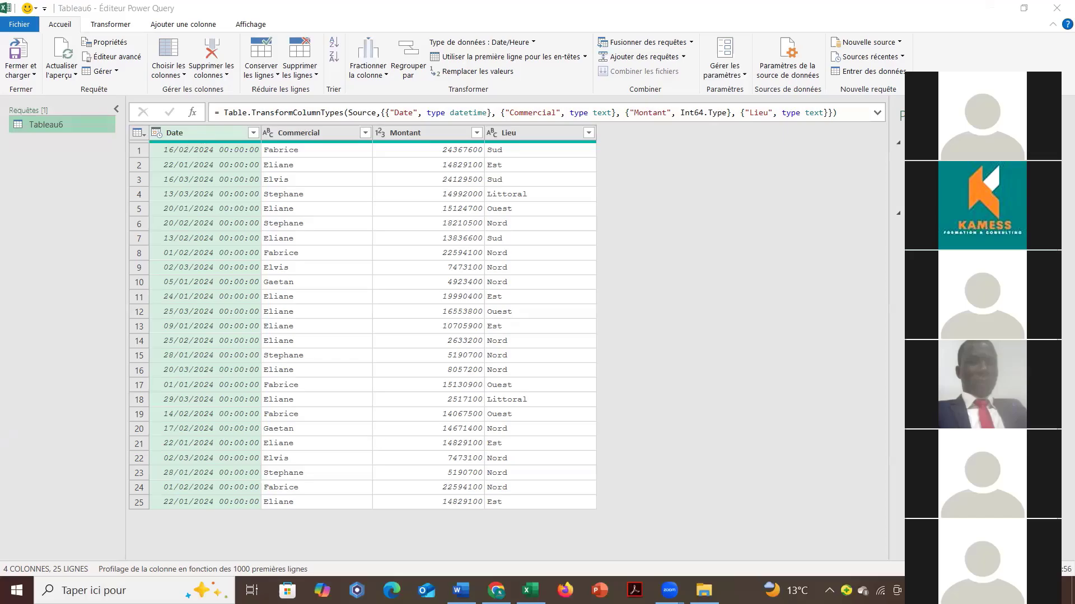
Keep only the query rows with duplicate values in the Date column, and close and load the result into the workbook.
{"action": "mouse_move", "coordinate": [530, 591]}
{"action": "left_click", "coordinate": [60, 25]}
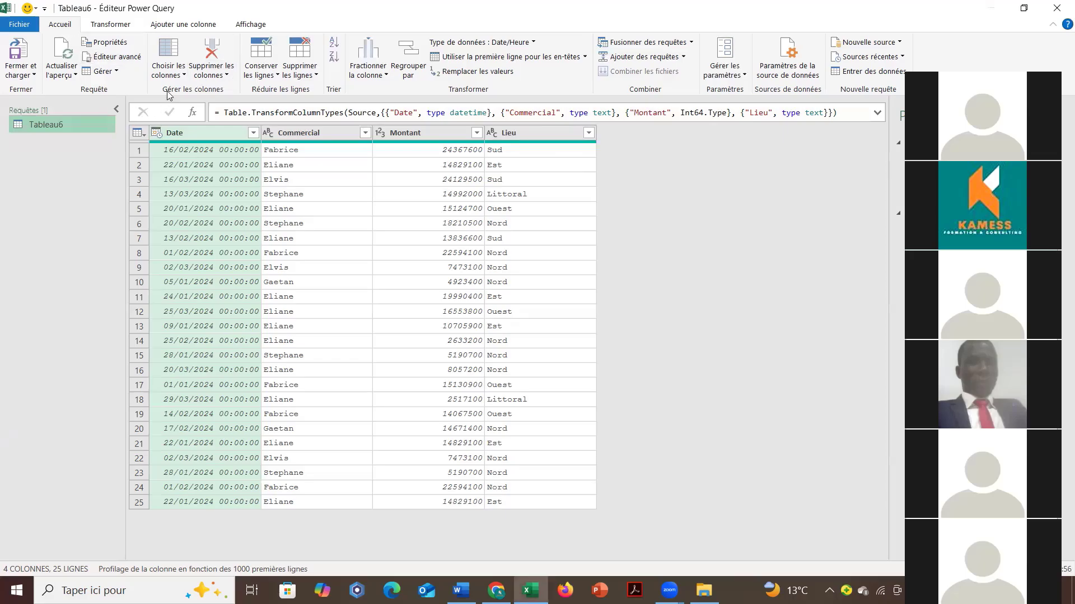
{"action": "left_click", "coordinate": [180, 80]}
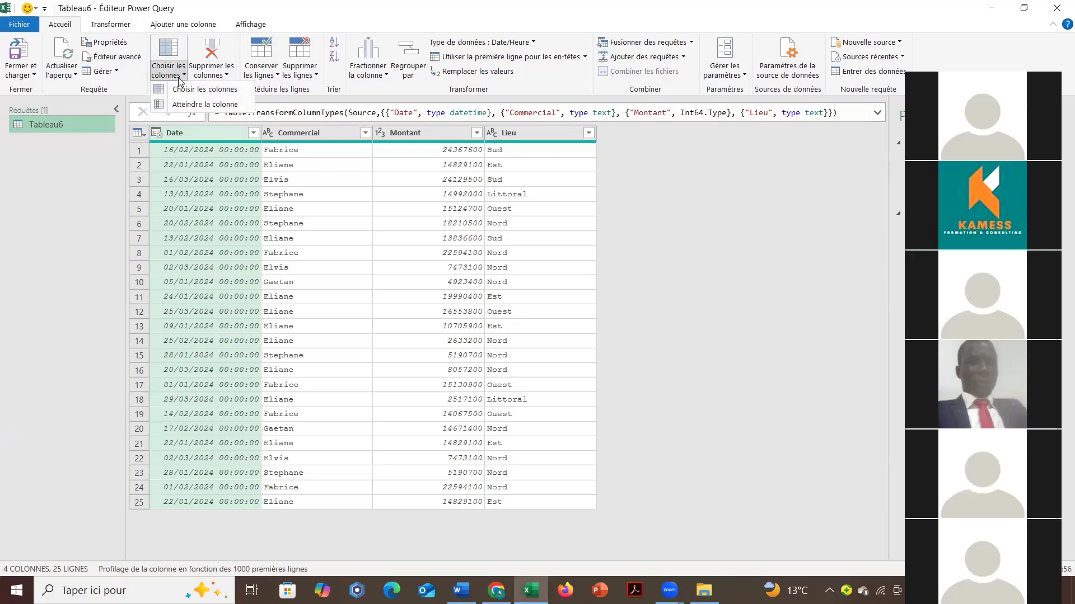
{"action": "left_click", "coordinate": [227, 73]}
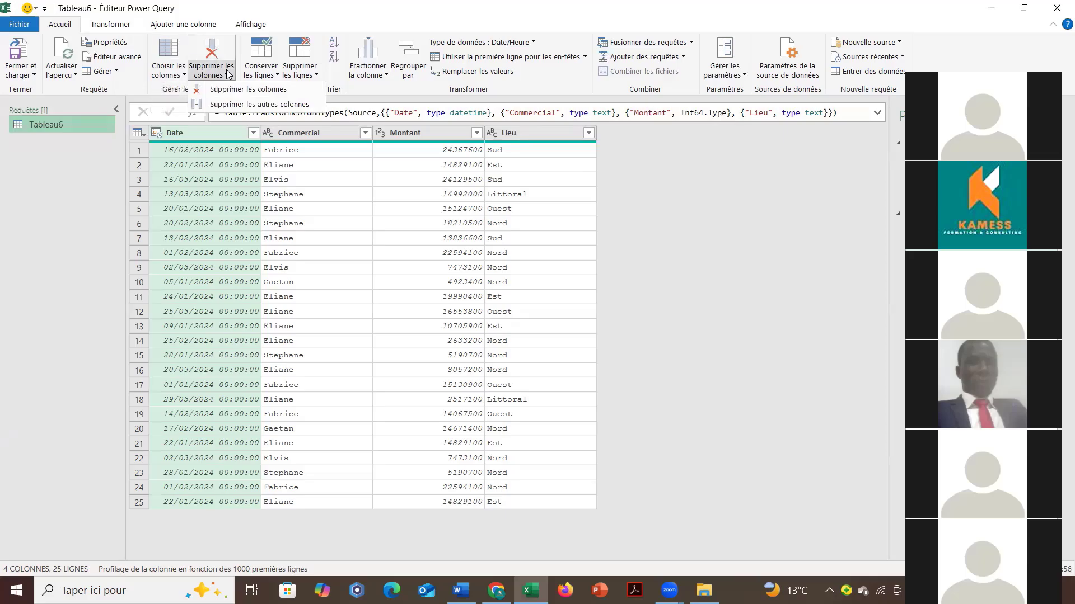
{"action": "left_click", "coordinate": [269, 75]}
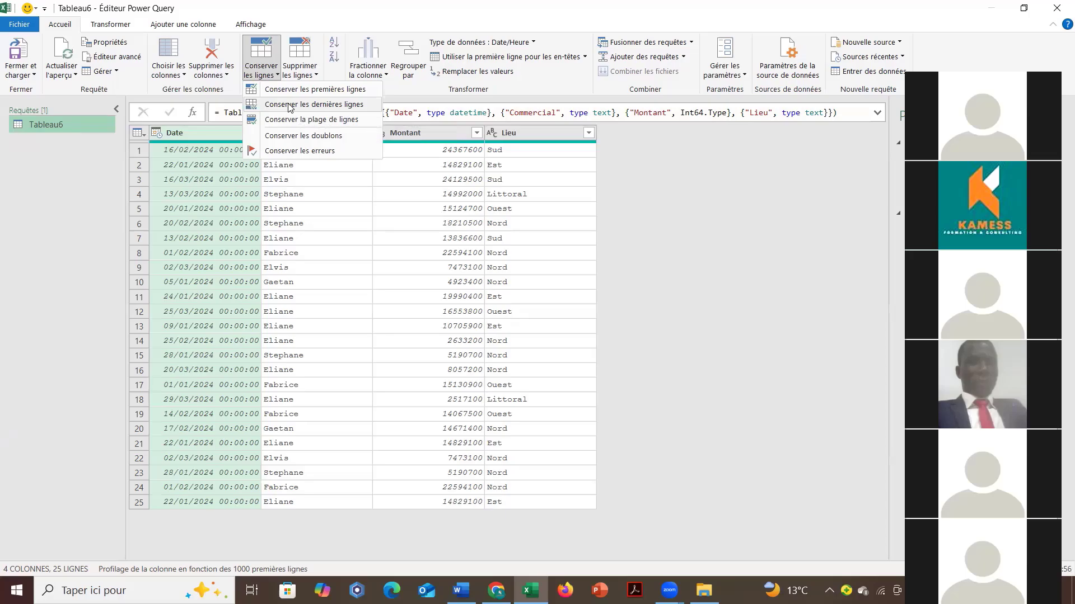
{"action": "left_click", "coordinate": [305, 136]}
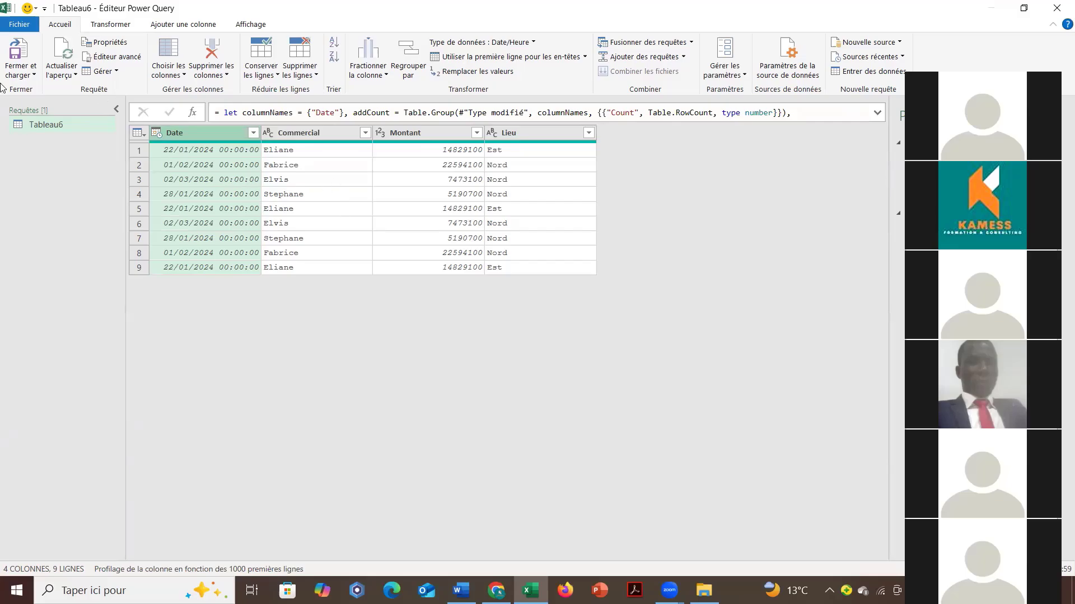
{"action": "left_click", "coordinate": [33, 73]}
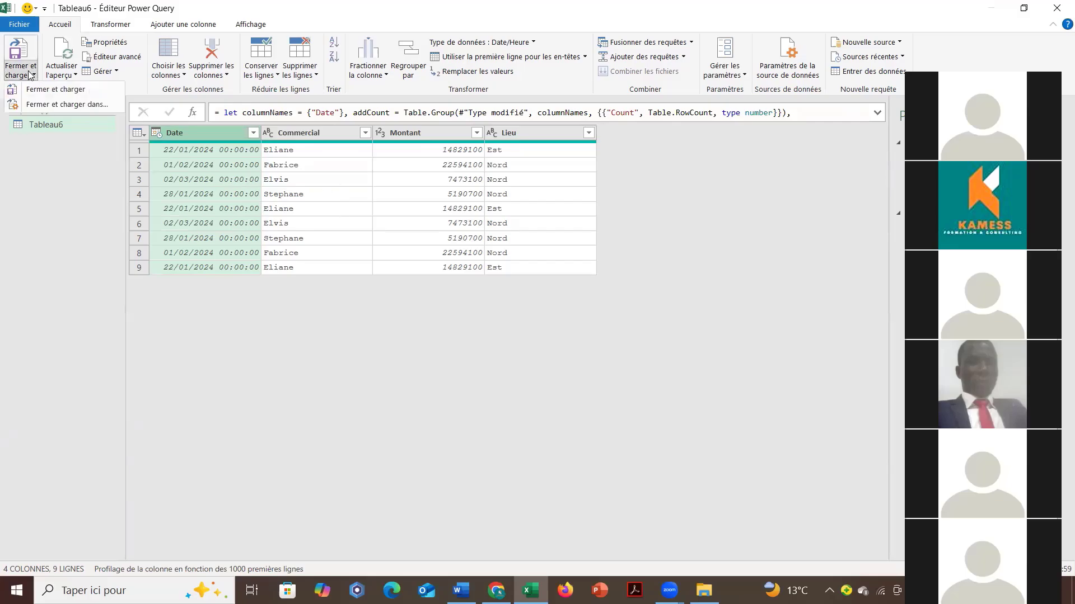
{"action": "left_click", "coordinate": [50, 90]}
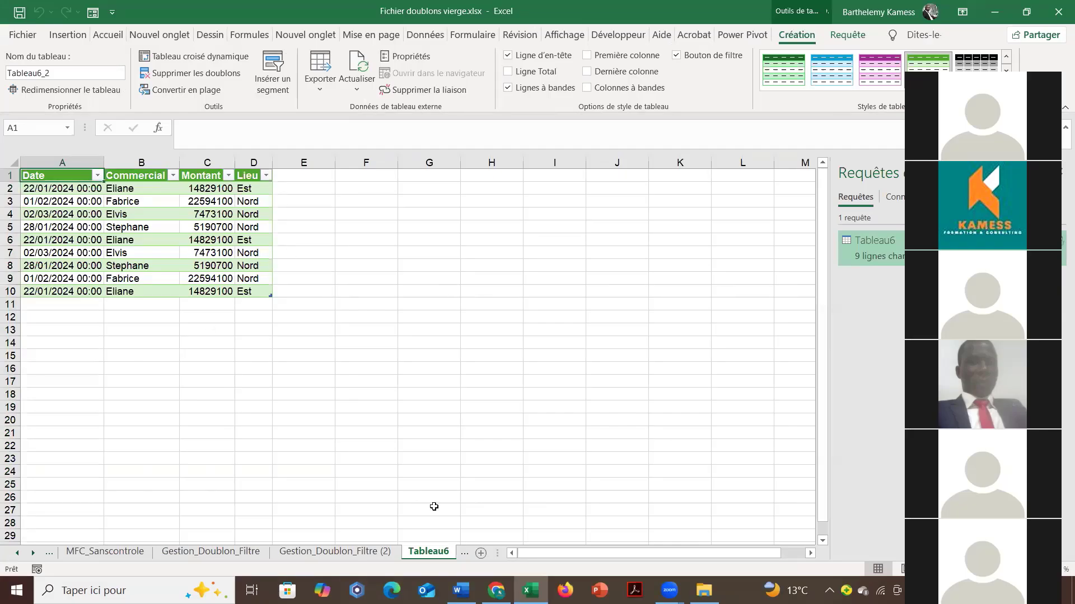
Copy the rows A2:D18 from Feuil1 and paste them at B30, directly below the table on GestionDoubloBi.
{"action": "left_click", "coordinate": [463, 554]}
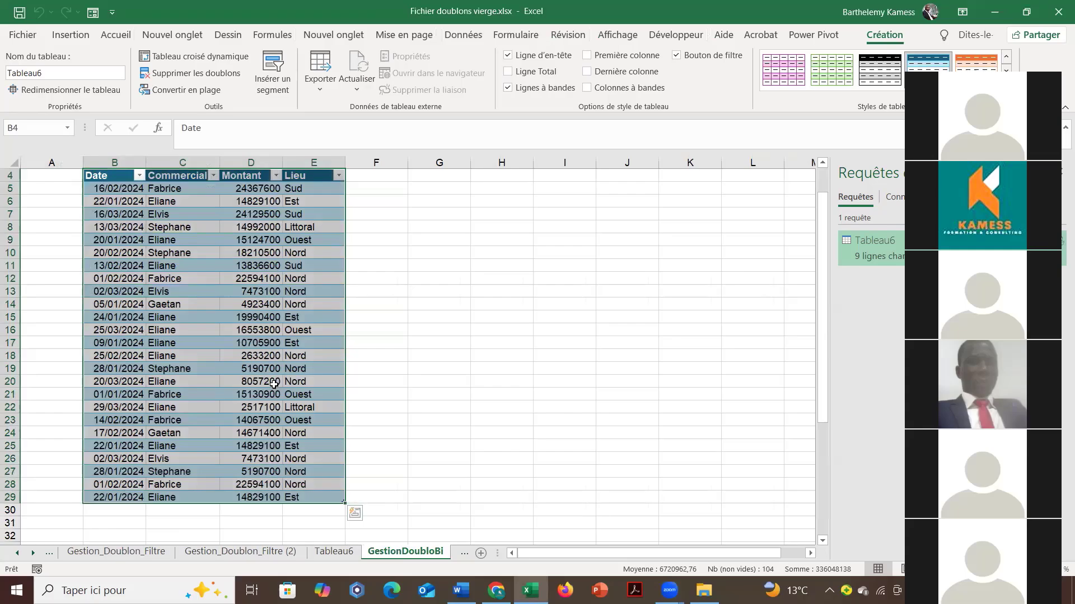
{"action": "left_click", "coordinate": [462, 554]}
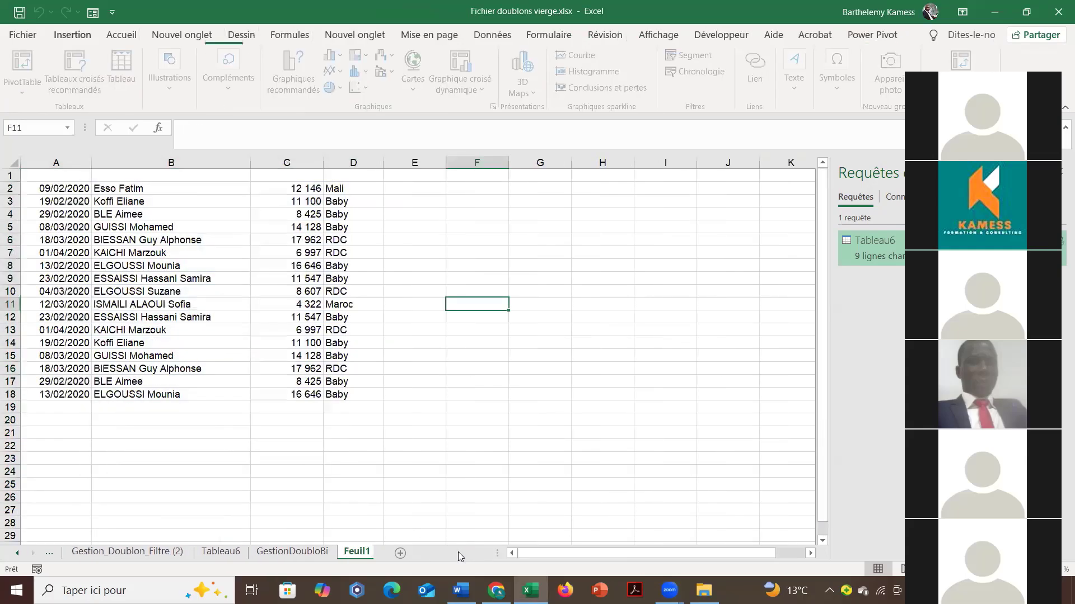
{"action": "left_click_drag", "start_coordinate": [104, 190], "coordinate": [358, 317]}
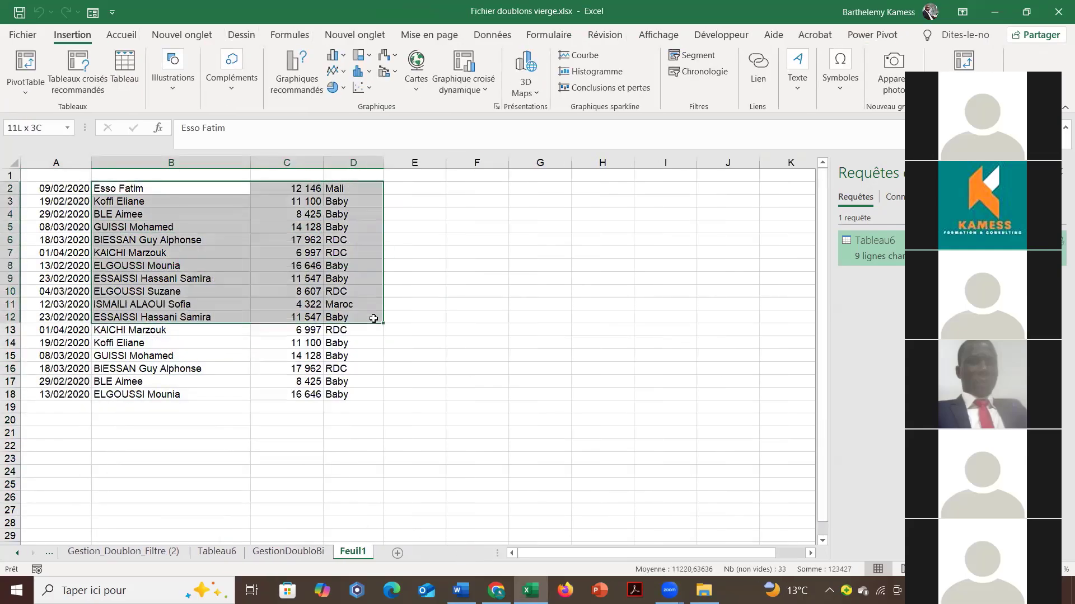
{"action": "left_click_drag", "start_coordinate": [75, 191], "coordinate": [324, 385]}
{"action": "key", "text": "ctrl+c"}
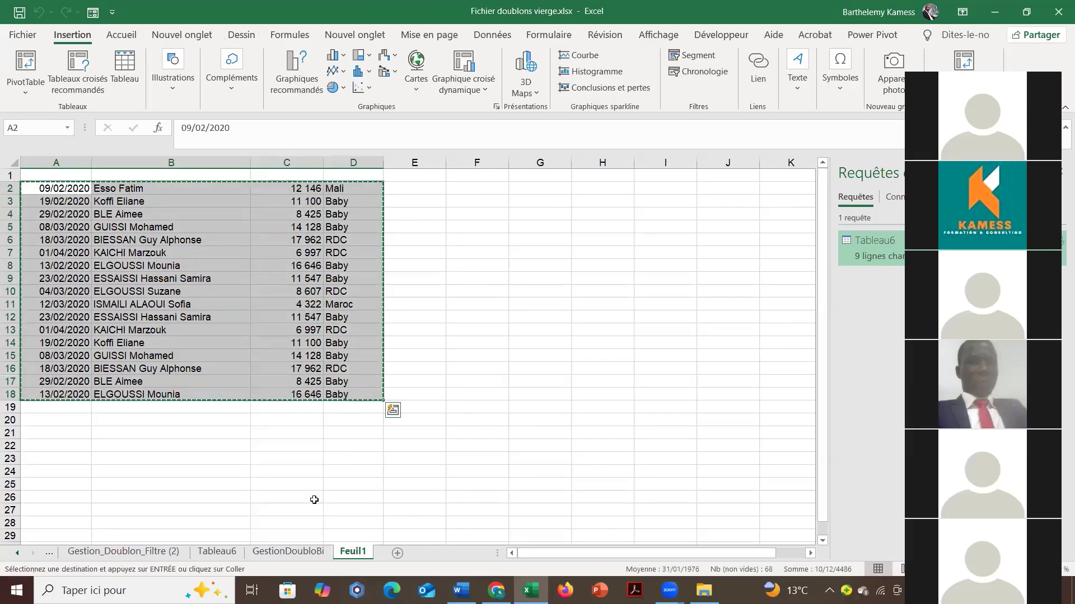
{"action": "left_click", "coordinate": [303, 552]}
{"action": "left_click", "coordinate": [120, 511]}
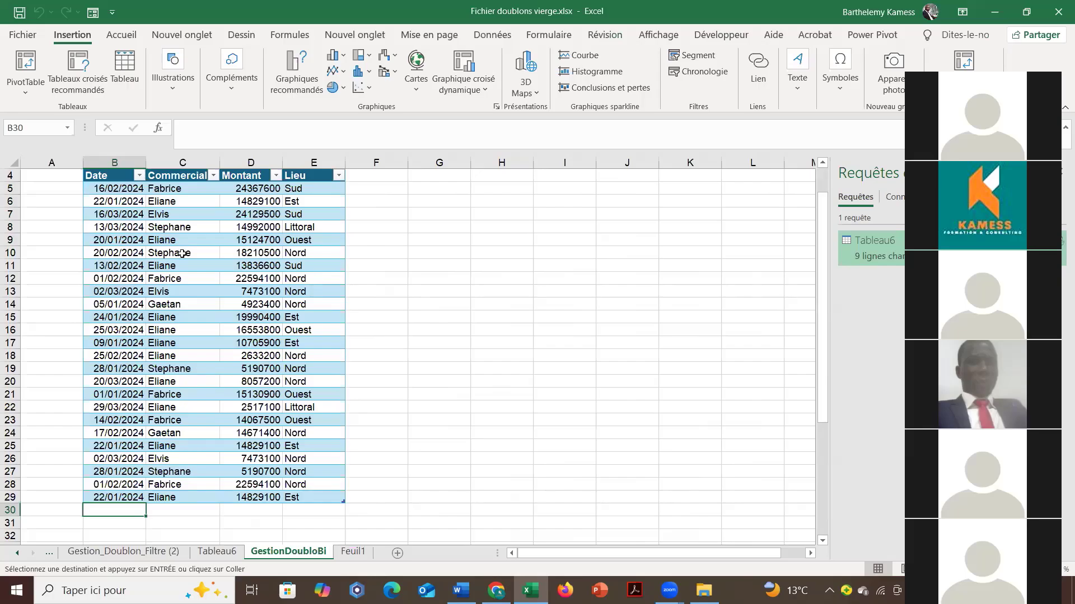
{"action": "key", "text": "ctrl+v"}
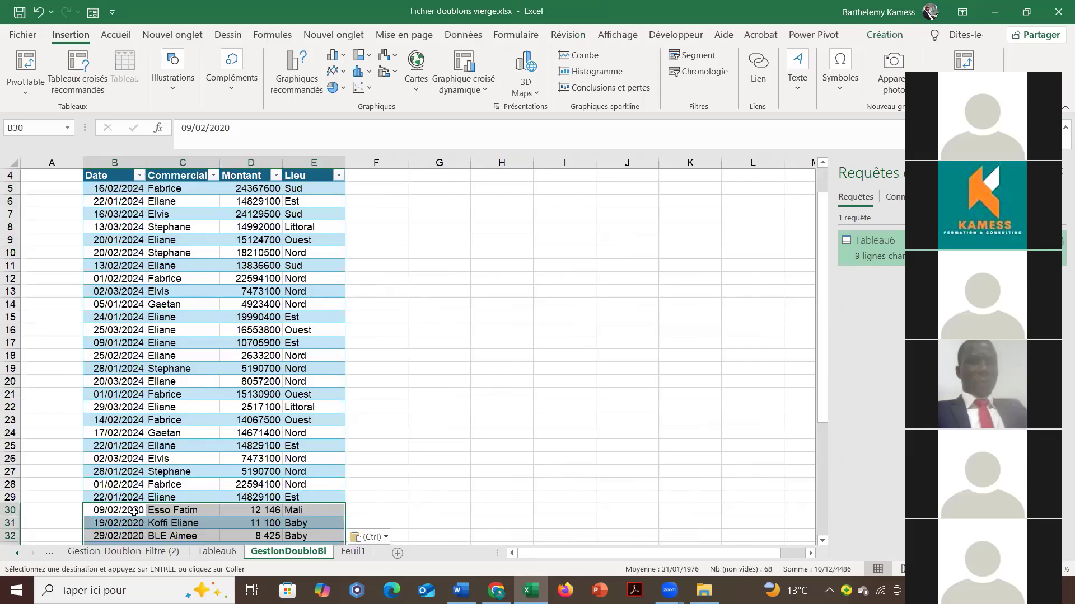
{"action": "scroll", "coordinate": [203, 397], "scroll_direction": "down", "scroll_amount": 3}
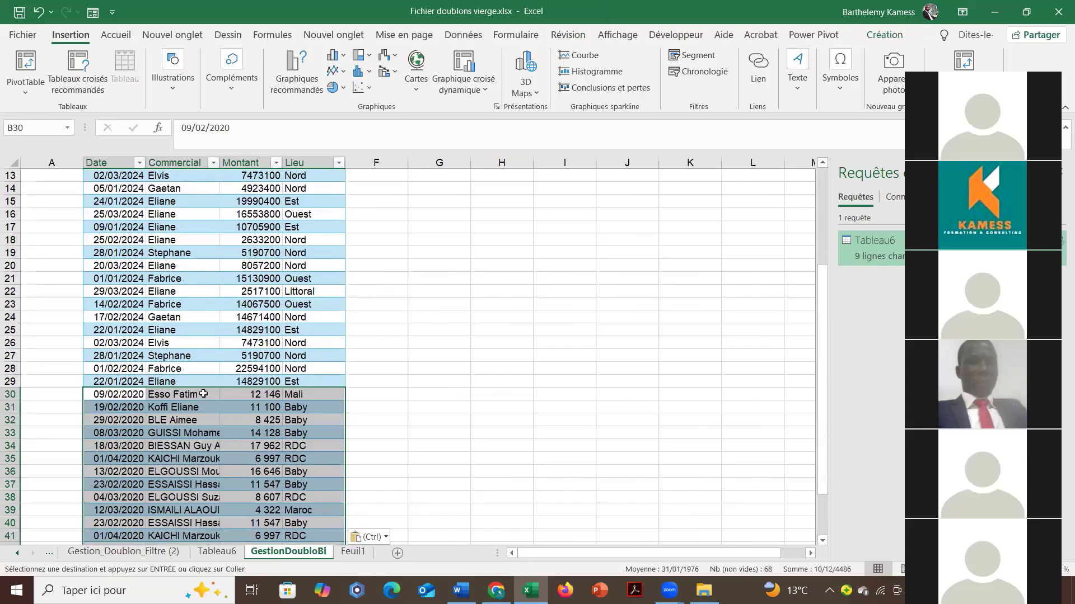
Refresh the query output table on the Tableau6 sheet so it takes in the rows added to the source table.
{"action": "left_click", "coordinate": [226, 553]}
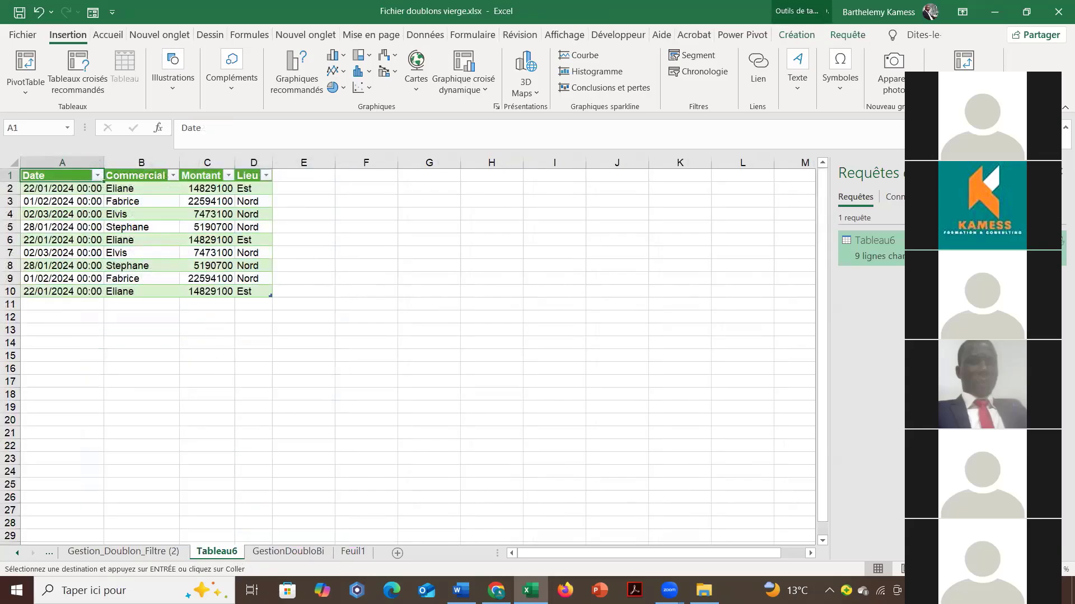
{"action": "mouse_move", "coordinate": [1058, 243]}
{"action": "mouse_move", "coordinate": [873, 246]}
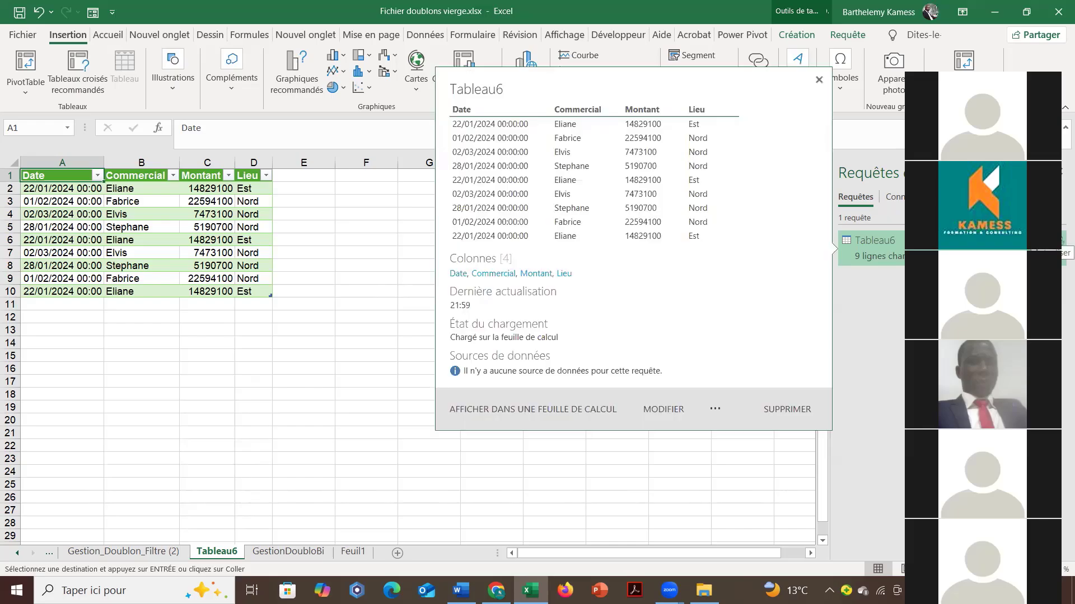
{"action": "left_click", "coordinate": [207, 202]}
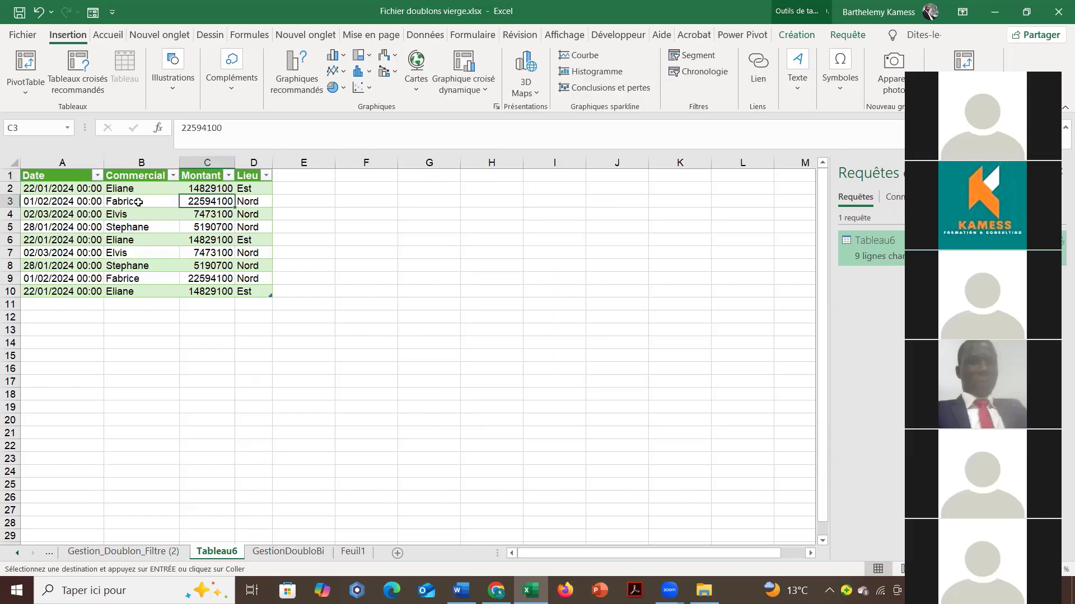
{"action": "left_click", "coordinate": [139, 201]}
{"action": "left_click", "coordinate": [135, 214]}
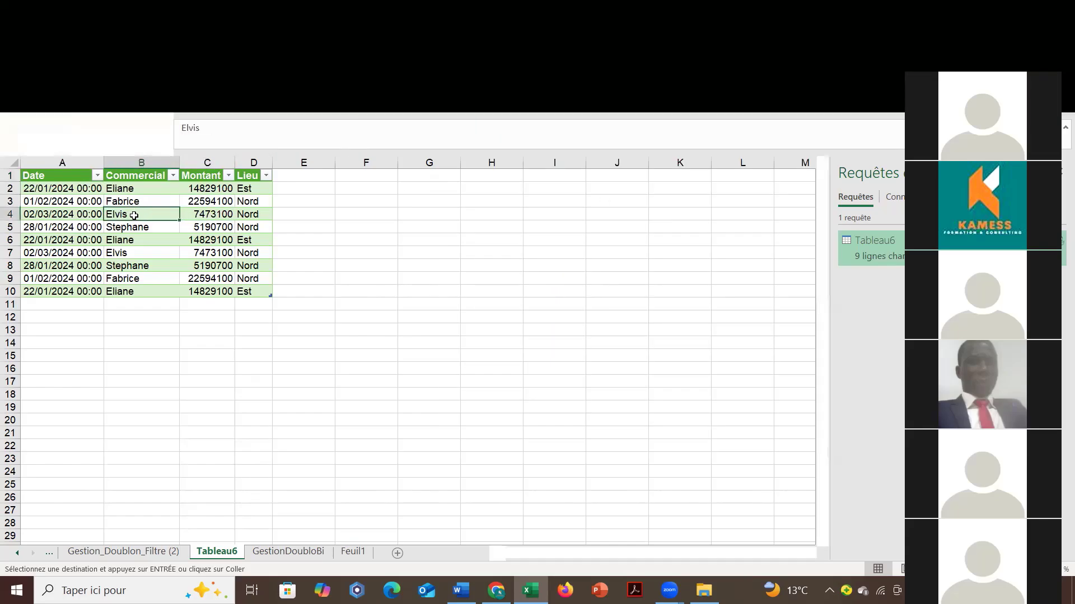
{"action": "right_click", "coordinate": [136, 217]}
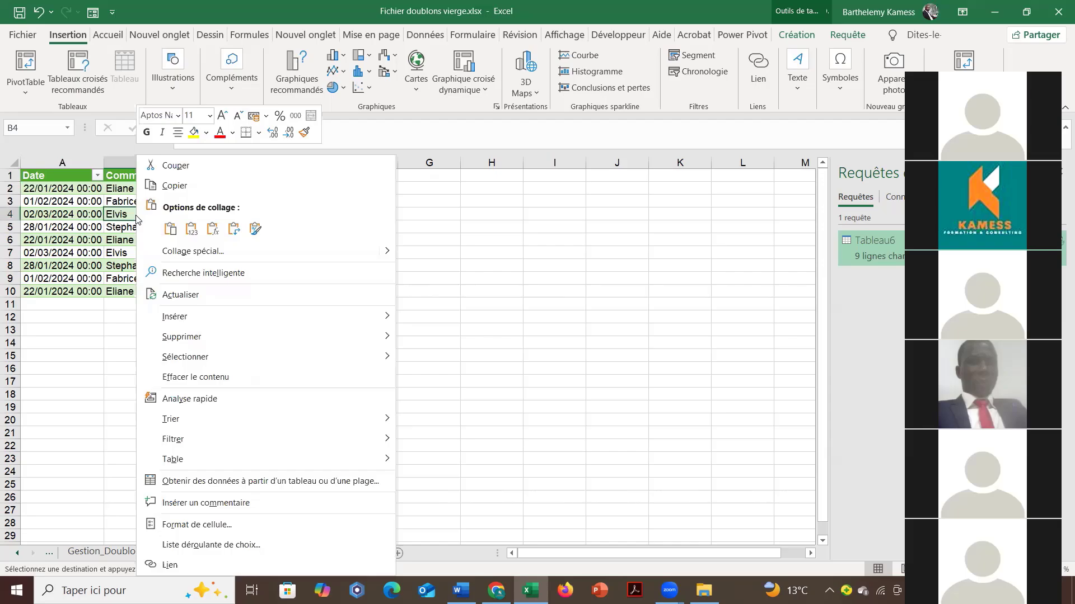
{"action": "left_click", "coordinate": [184, 303]}
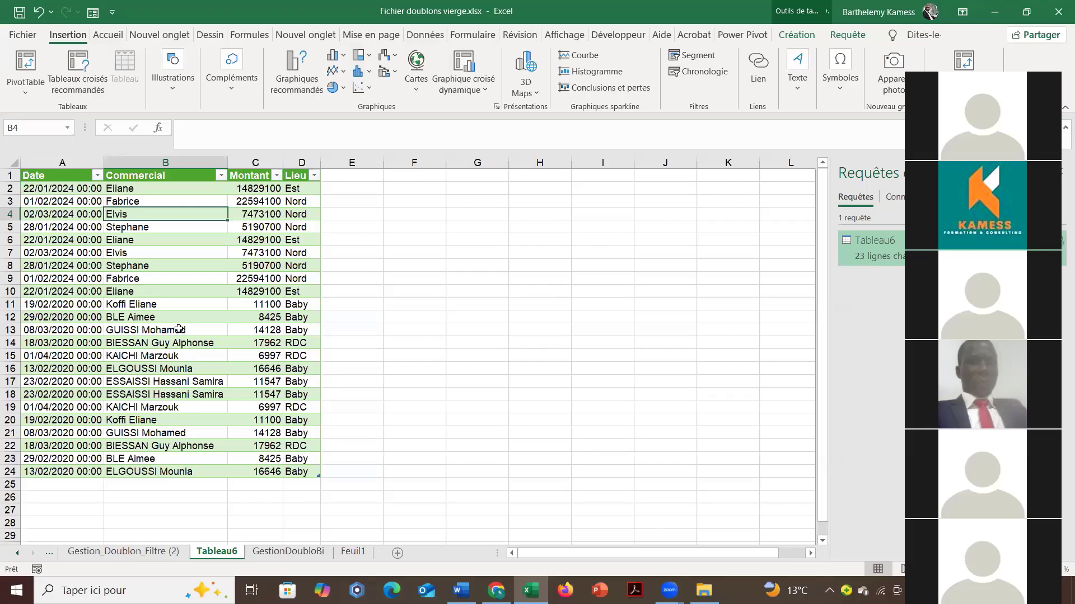
Compare the end of the GestionDoubloBi source table with the Tableau6 output and the FILTRE extraction on Gestion_Doublon_Filtre (2).
{"action": "left_click", "coordinate": [353, 552]}
{"action": "left_click", "coordinate": [288, 551]}
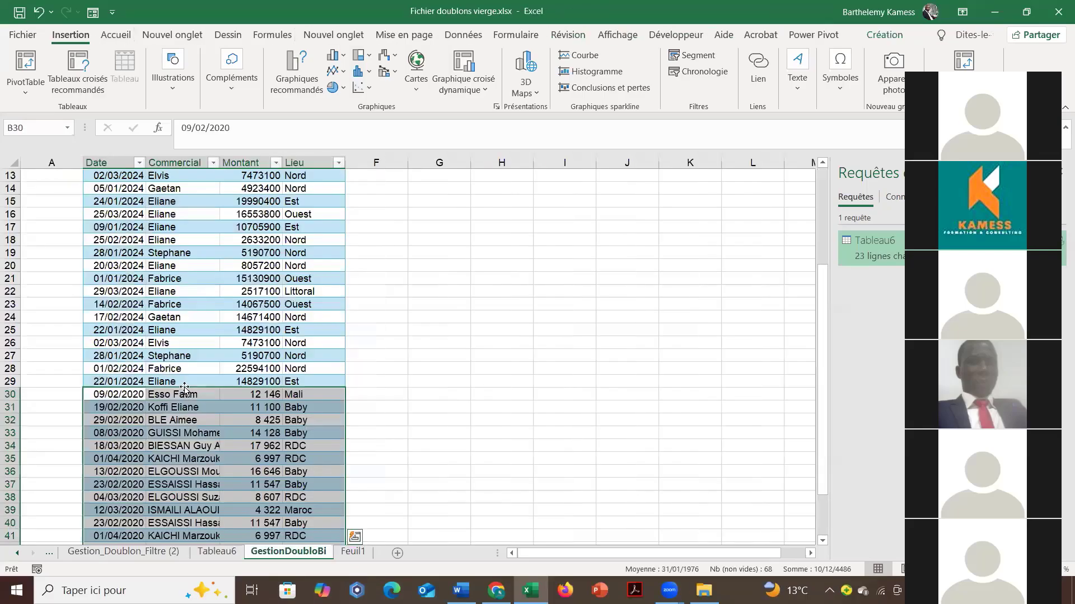
{"action": "scroll", "coordinate": [168, 391], "scroll_direction": "down", "scroll_amount": 5}
{"action": "left_click", "coordinate": [124, 420]}
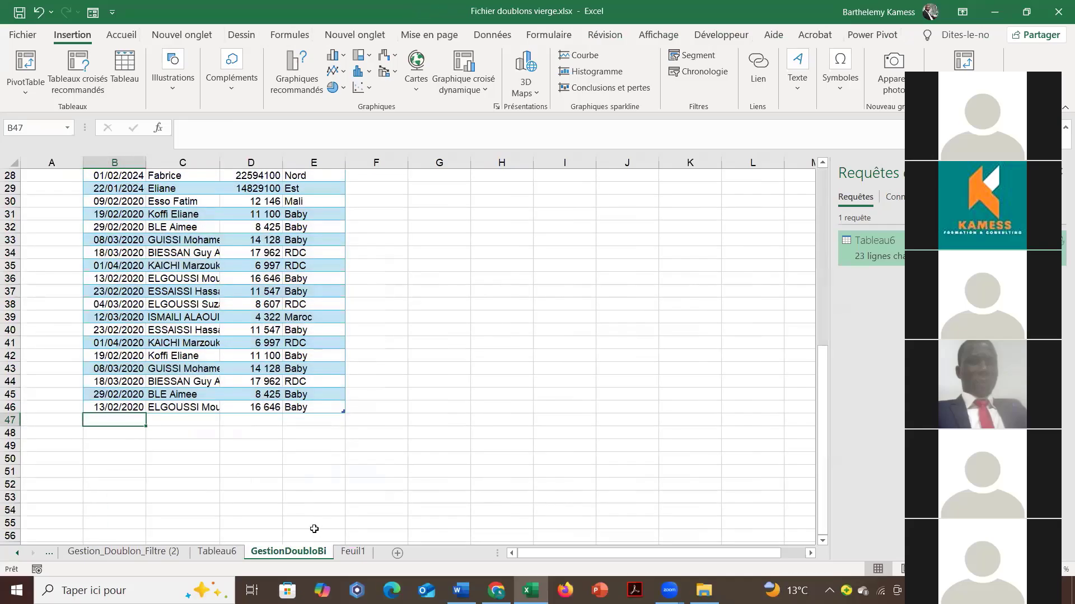
{"action": "left_click", "coordinate": [217, 552]}
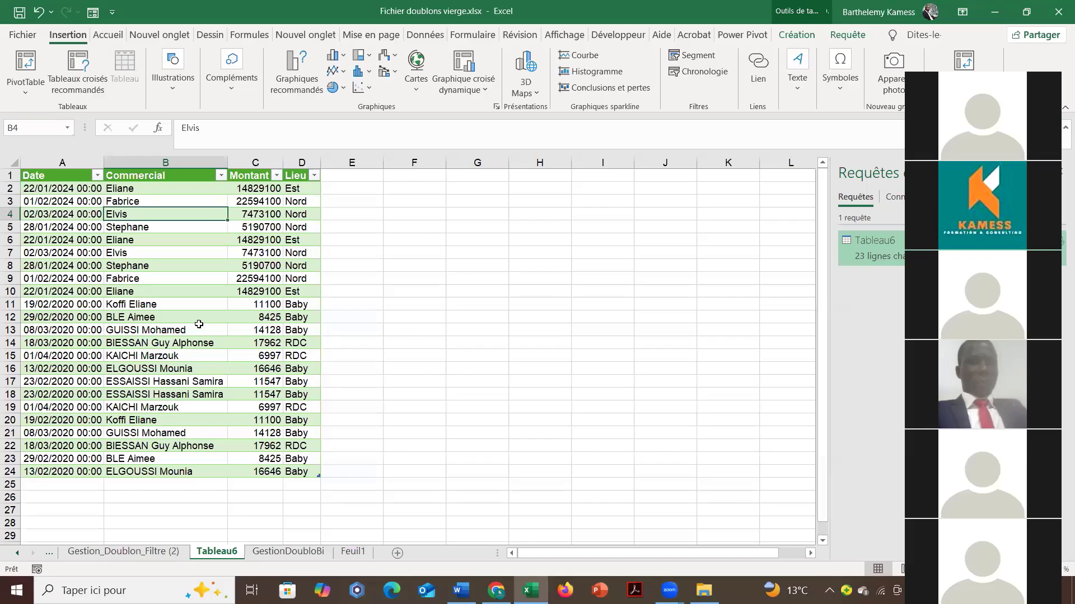
{"action": "left_click", "coordinate": [123, 552]}
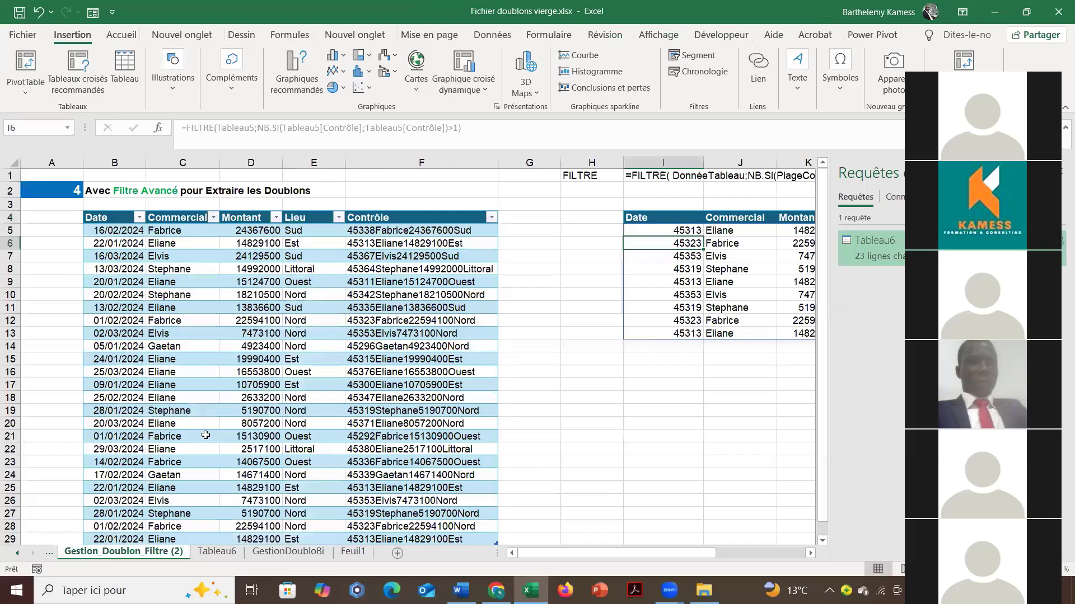
{"action": "left_click", "coordinate": [715, 305]}
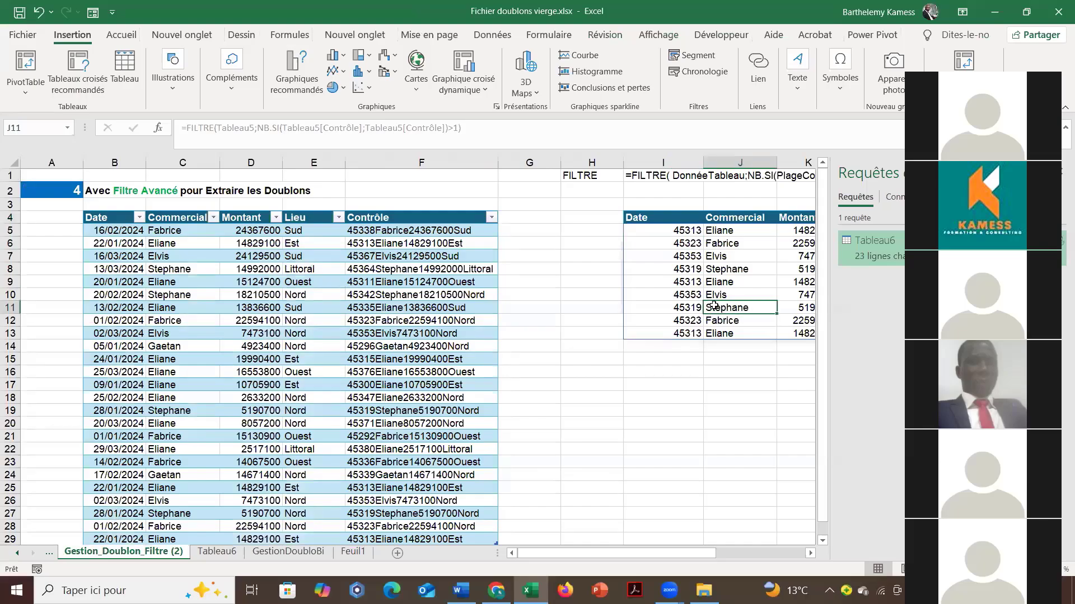
Copy the rows A2:D18 from Feuil1 and paste them at B30, directly below the table on Gestion_Doublon_Filtre (2).
{"action": "scroll", "coordinate": [411, 368], "scroll_direction": "down", "scroll_amount": 4}
{"action": "left_click", "coordinate": [115, 394]}
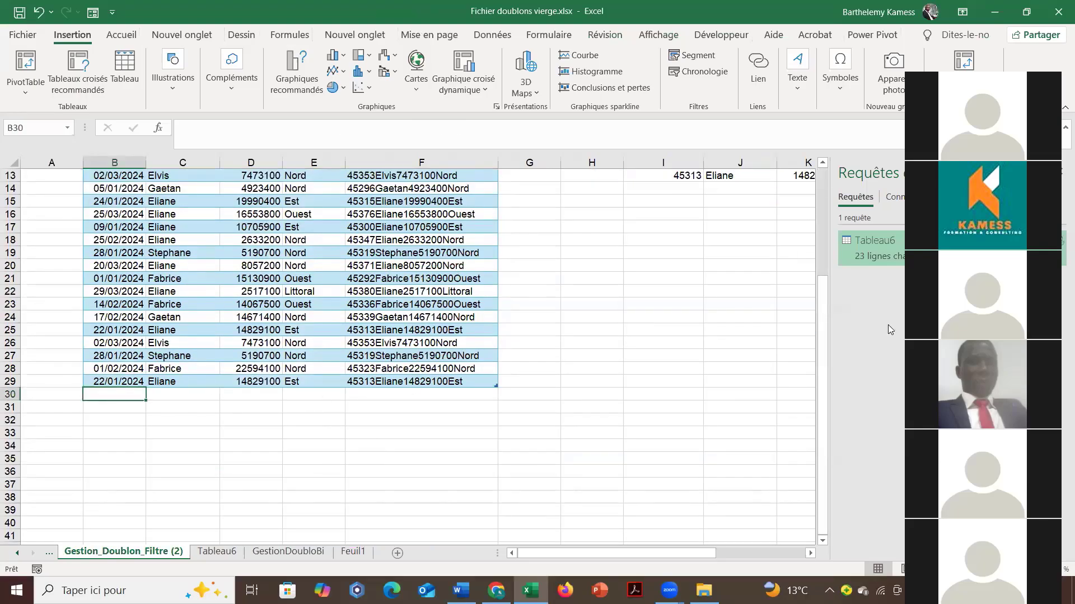
{"action": "scroll", "coordinate": [675, 239], "scroll_direction": "up", "scroll_amount": 4}
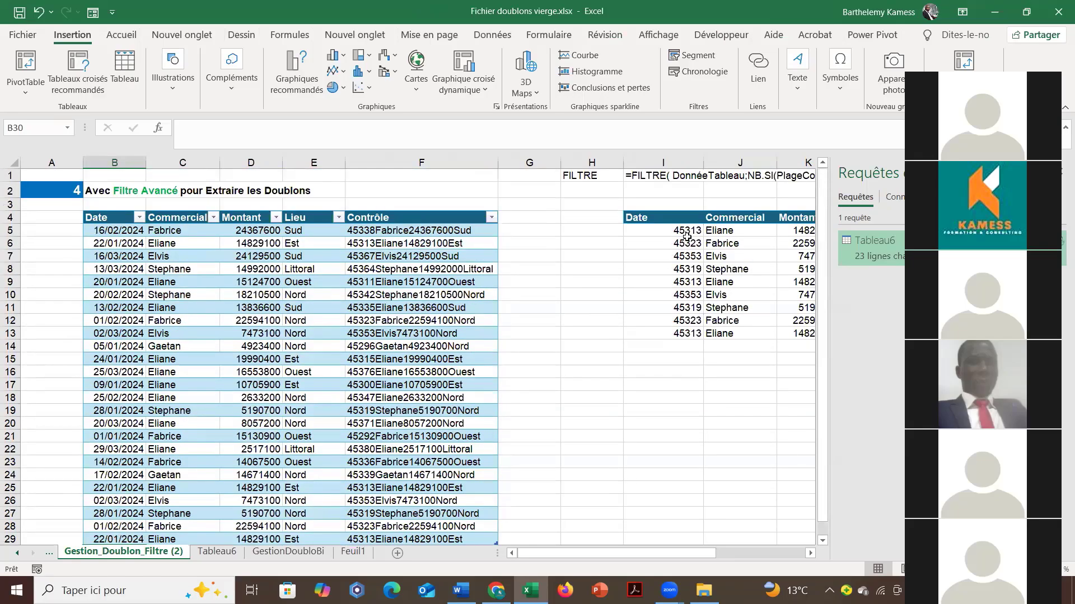
{"action": "left_click", "coordinate": [687, 240]}
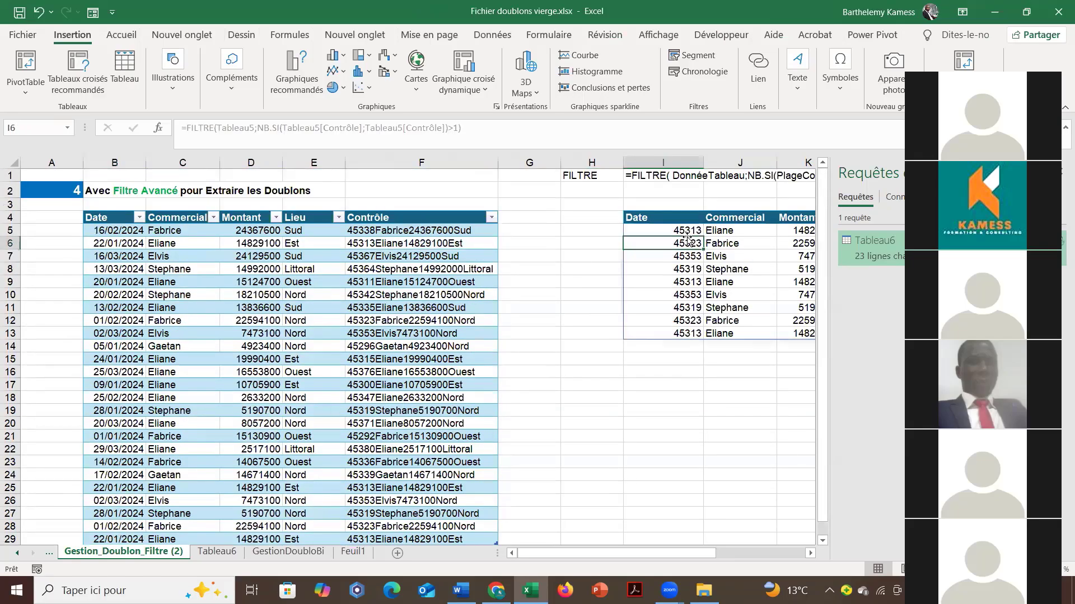
{"action": "left_click", "coordinate": [685, 346]}
{"action": "scroll", "coordinate": [456, 452], "scroll_direction": "down", "scroll_amount": 3}
{"action": "left_click", "coordinate": [353, 551]}
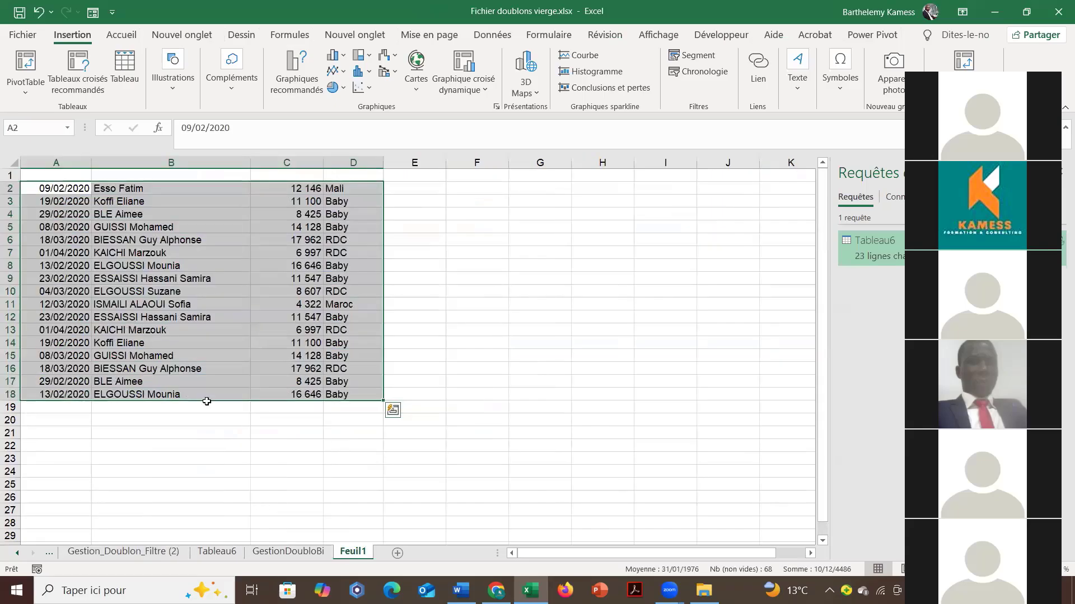
{"action": "key", "text": "ctrl+c"}
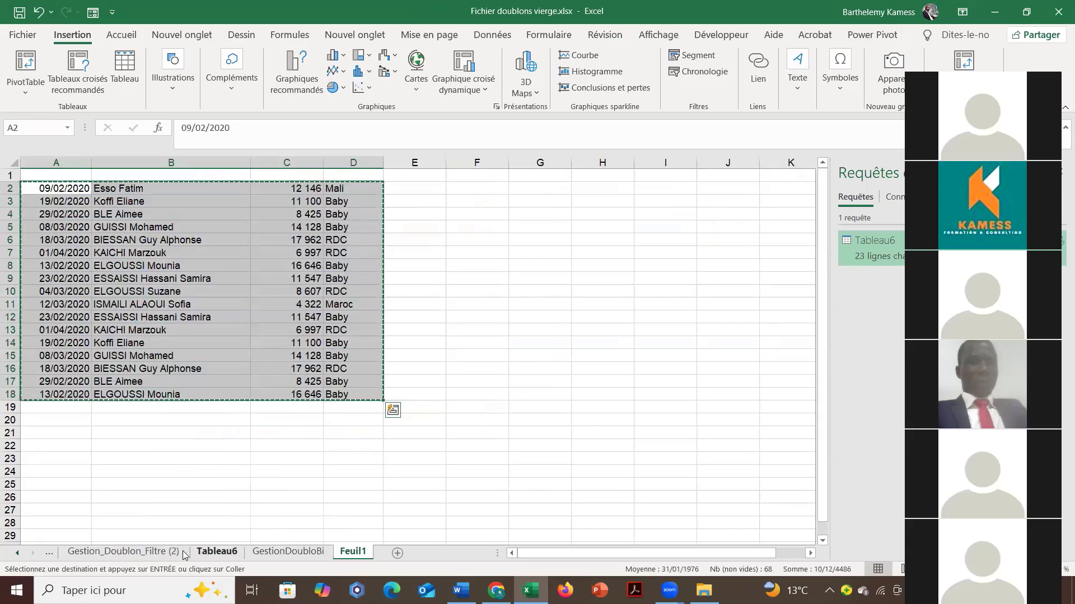
{"action": "left_click", "coordinate": [124, 551]}
{"action": "scroll", "coordinate": [104, 389], "scroll_direction": "down", "scroll_amount": 2}
{"action": "left_click", "coordinate": [123, 358]}
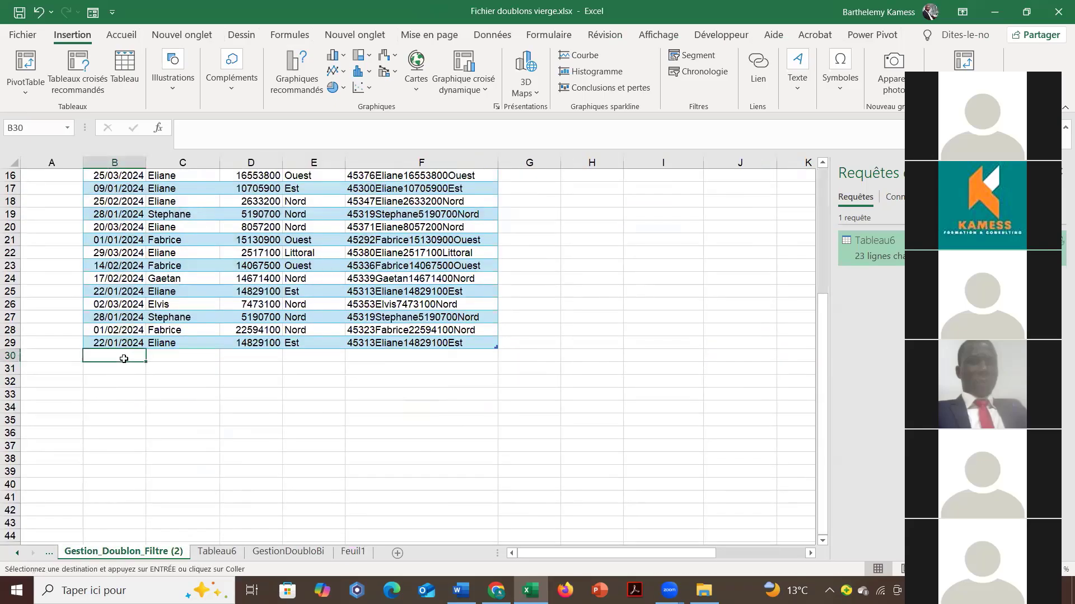
{"action": "key", "text": "ctrl+v"}
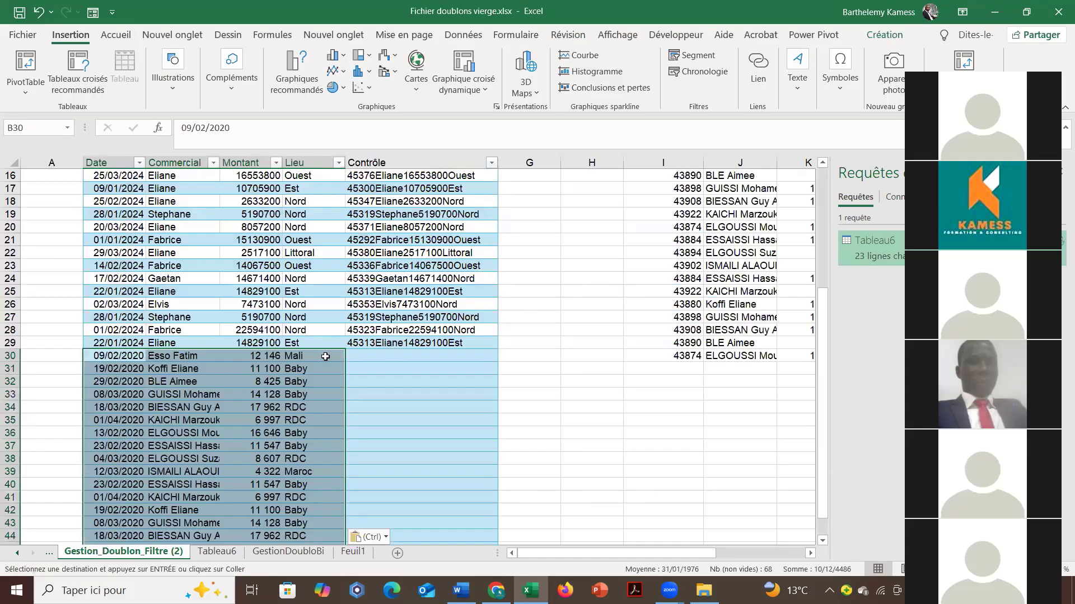
Try to extend the Contrôle formula from F29 down to the last pasted row, F46.
{"action": "left_click", "coordinate": [448, 344]}
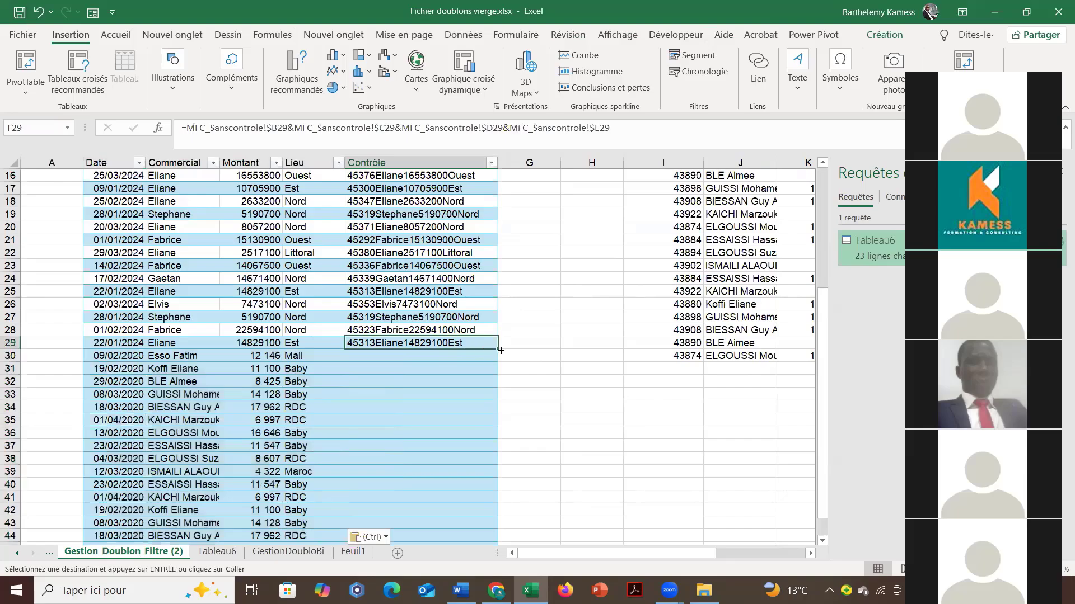
{"action": "double_click", "coordinate": [501, 351]}
{"action": "left_click", "coordinate": [484, 348]}
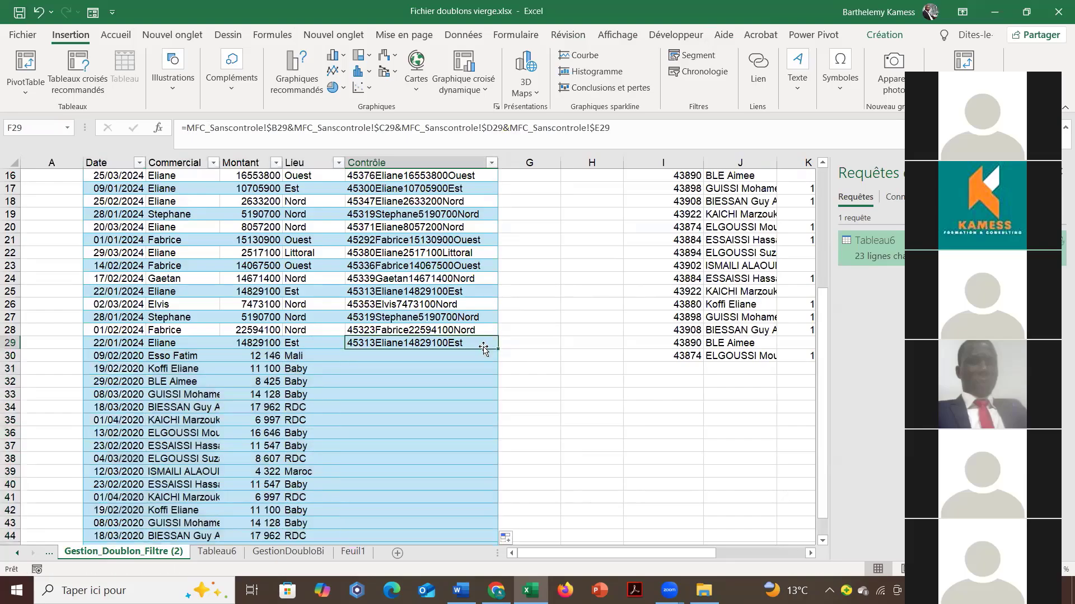
{"action": "left_click_drag", "start_coordinate": [496, 348], "coordinate": [470, 525]}
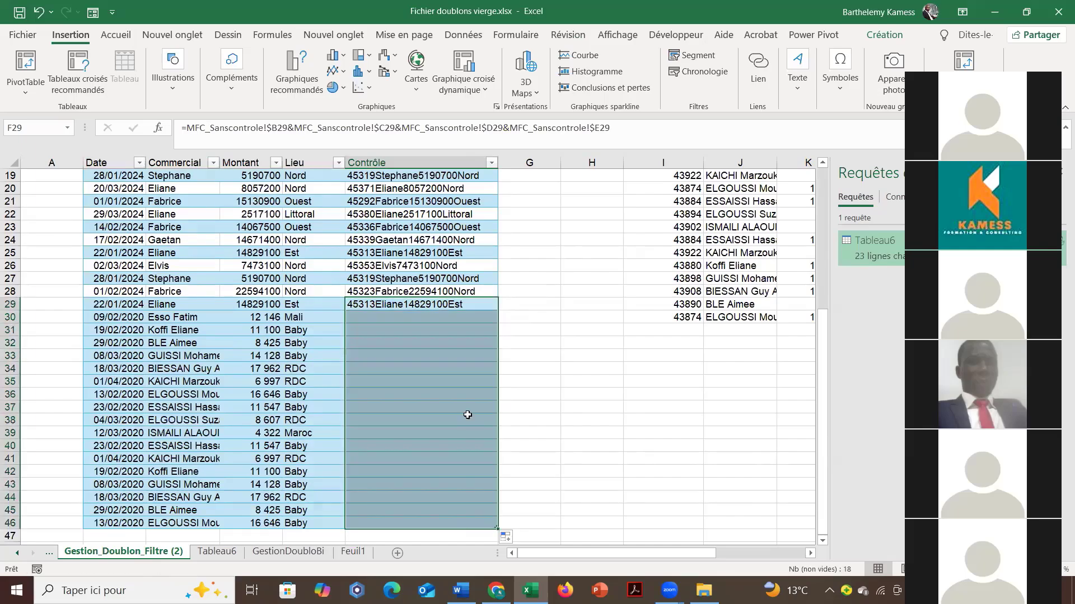
{"action": "left_click", "coordinate": [437, 317]}
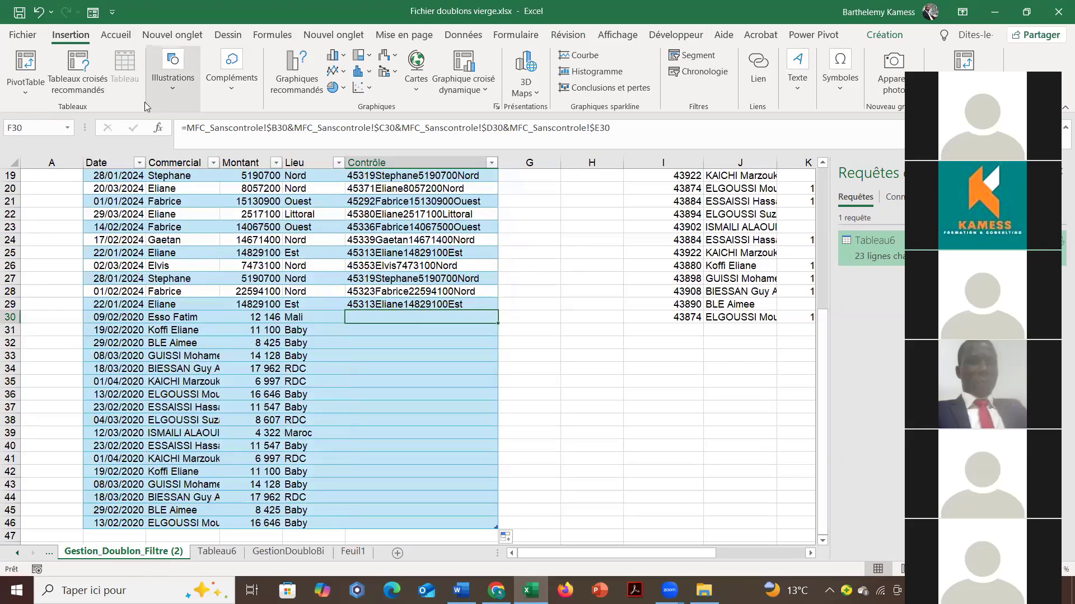
Inspect the Contrôle formulas in F28 and F29 and the extent of the table, leaving the formula edit without changes.
{"action": "left_click", "coordinate": [102, 37]}
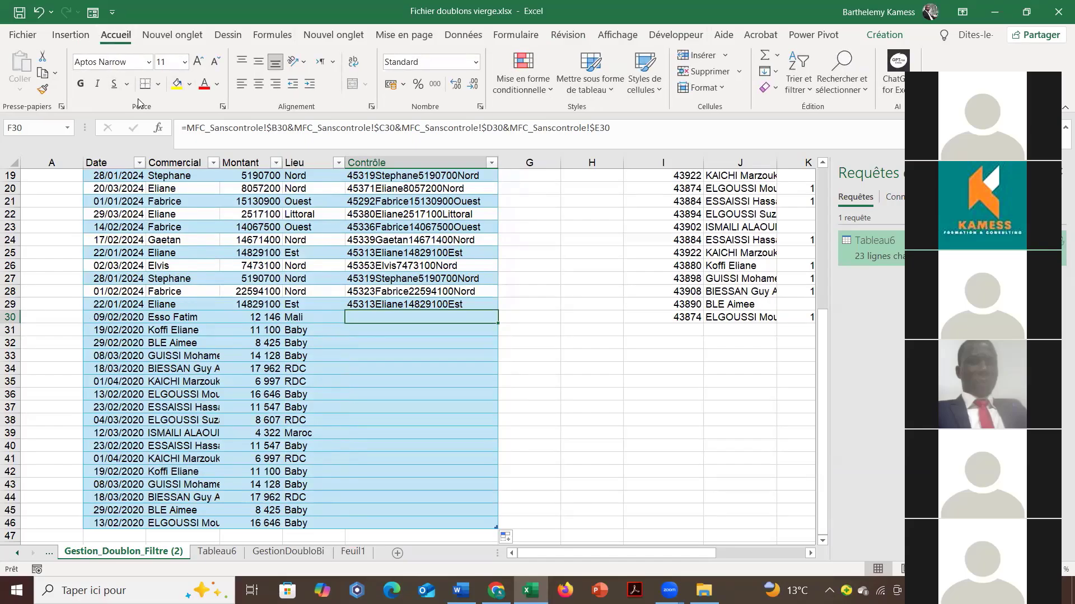
{"action": "left_click", "coordinate": [217, 84]}
{"action": "left_click", "coordinate": [396, 308]}
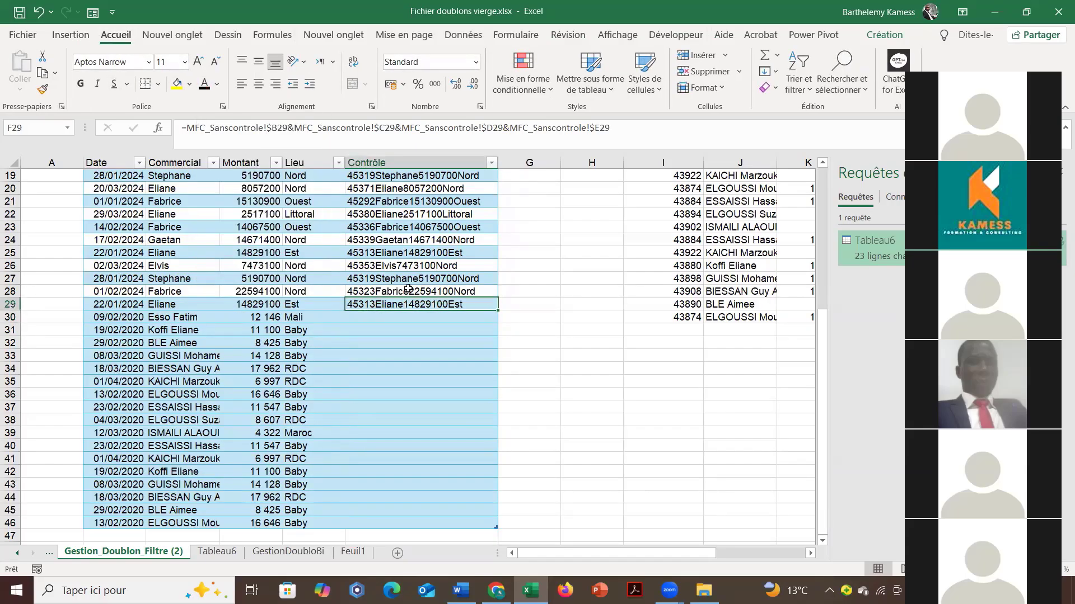
{"action": "left_click", "coordinate": [408, 290]}
{"action": "scroll", "coordinate": [496, 443], "scroll_direction": "down", "scroll_amount": 2}
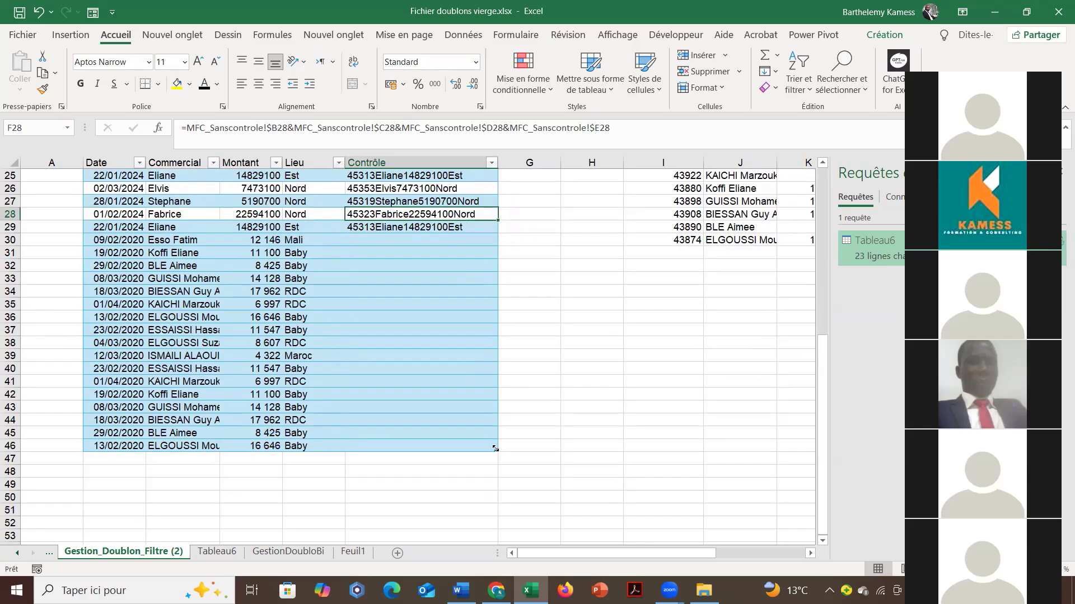
{"action": "mouse_move", "coordinate": [495, 447]}
{"action": "left_mouse_down"}
{"action": "mouse_move", "coordinate": [492, 192]}
{"action": "mouse_move", "coordinate": [479, 458]}
{"action": "mouse_move", "coordinate": [479, 448]}
{"action": "left_mouse_up"}
{"action": "scroll", "coordinate": [438, 283], "scroll_direction": "up", "scroll_amount": 2}
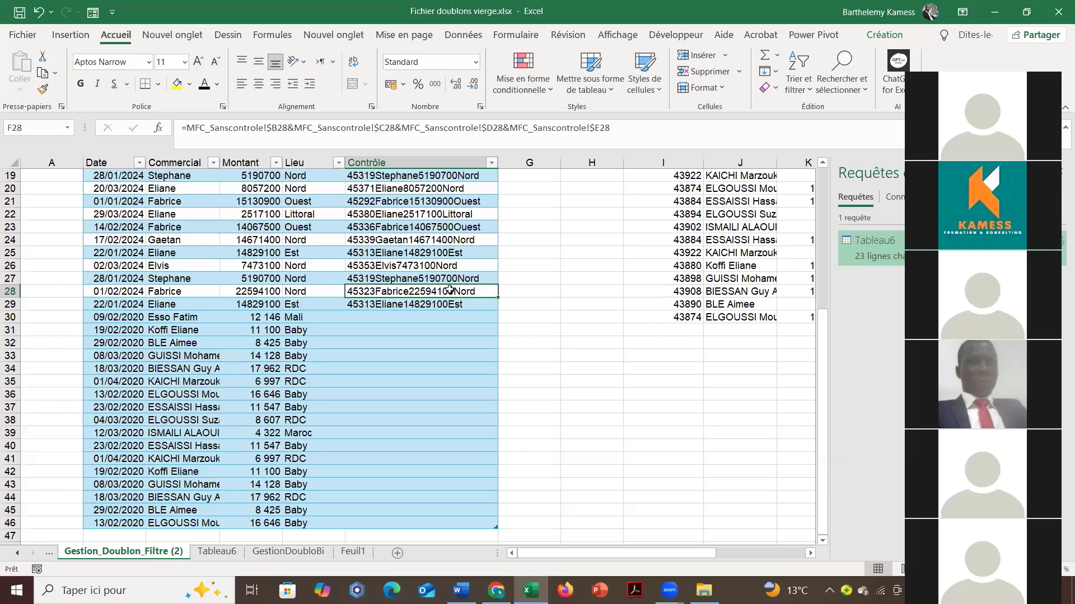
{"action": "double_click", "coordinate": [473, 292]}
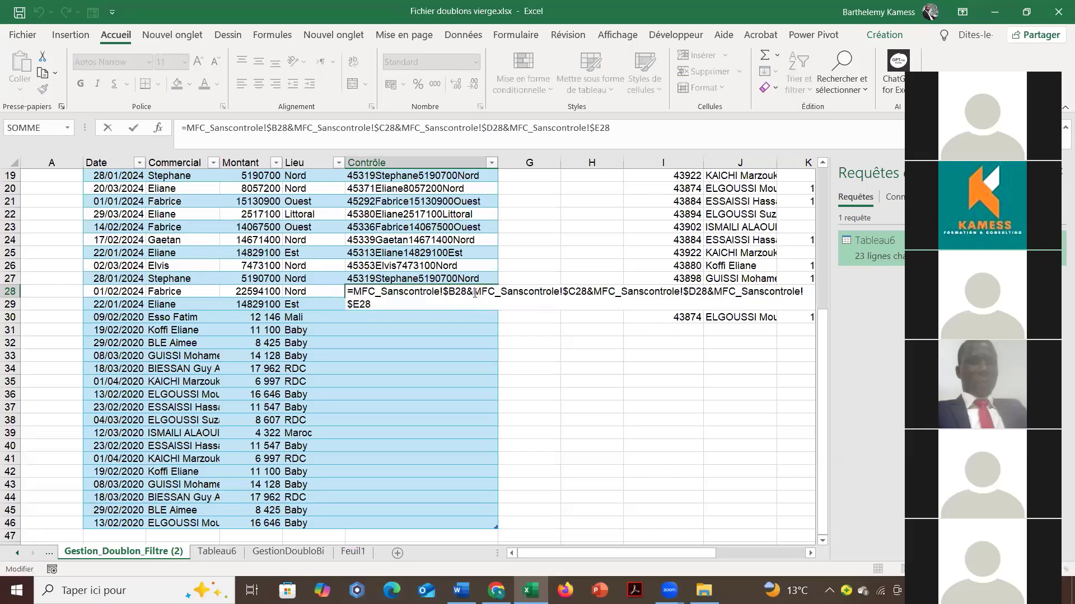
{"action": "left_click", "coordinate": [415, 223]}
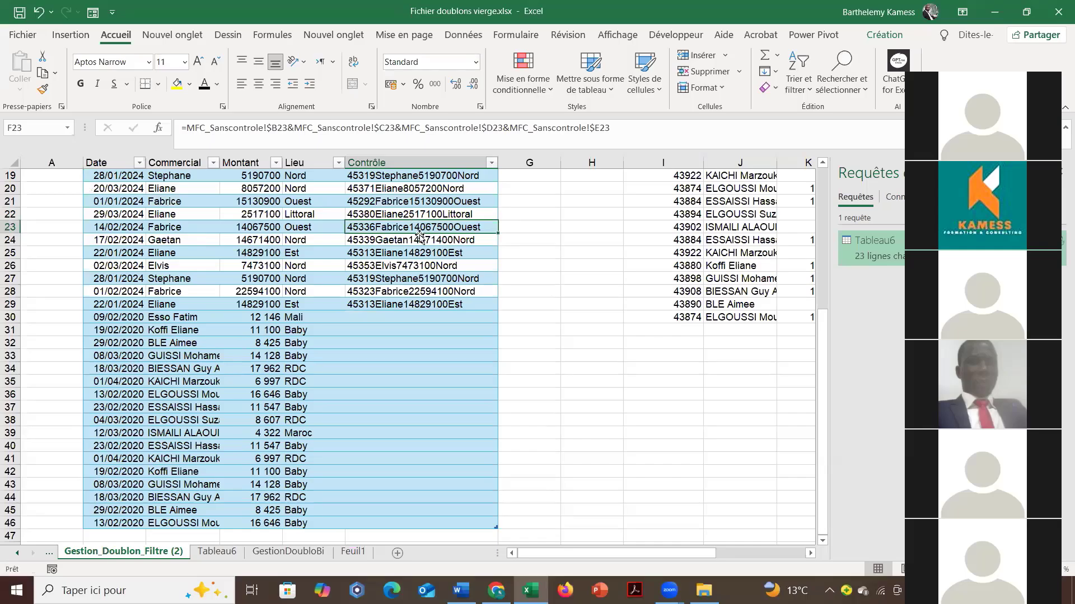
{"action": "scroll", "coordinate": [420, 236], "scroll_direction": "up", "scroll_amount": 6}
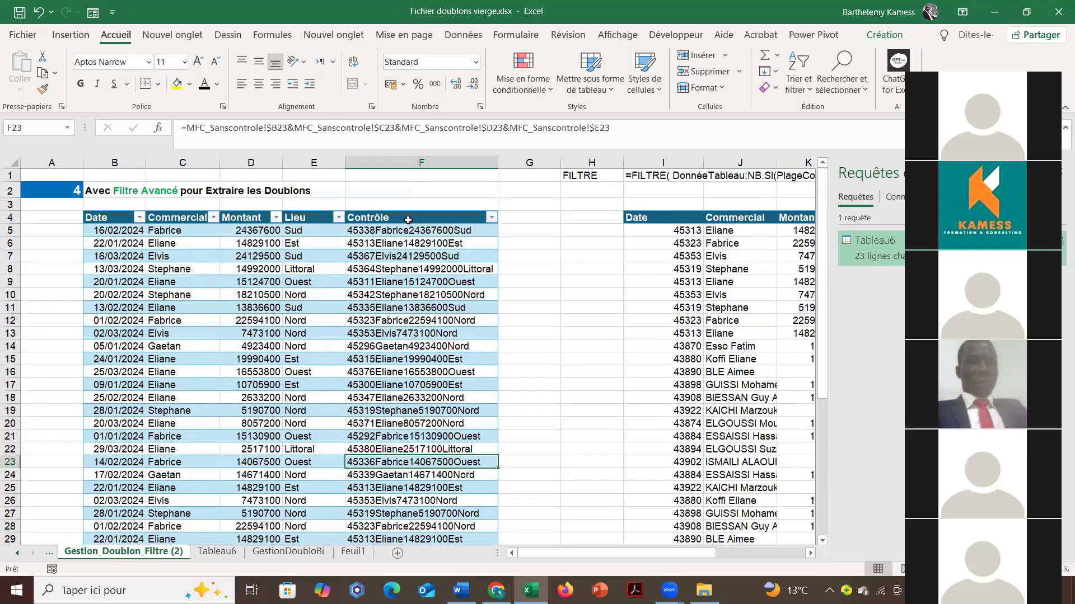
{"action": "left_click", "coordinate": [406, 230]}
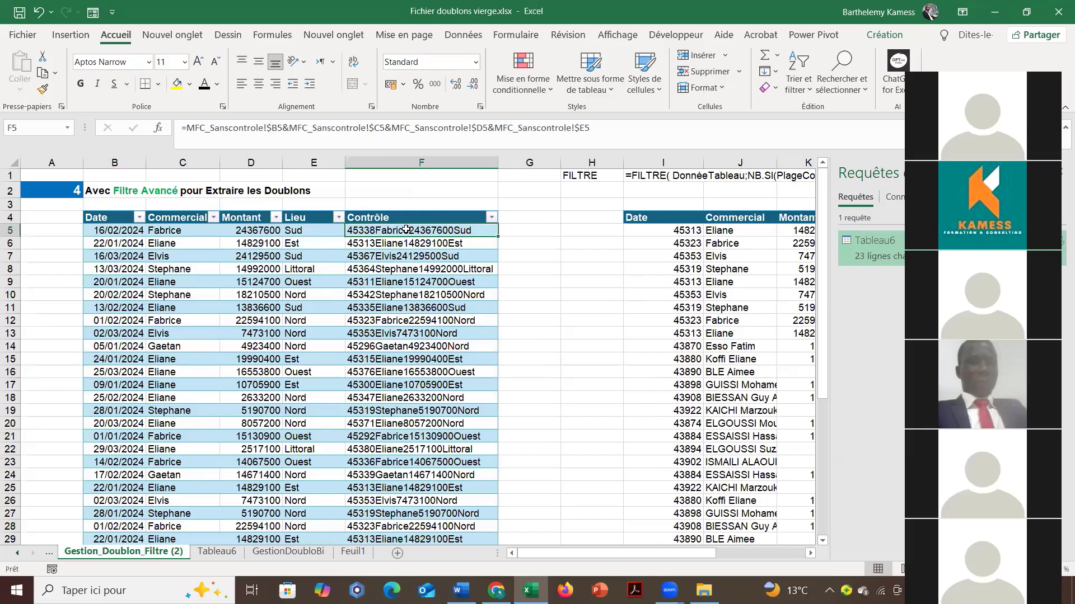
{"action": "type", "text": "="}
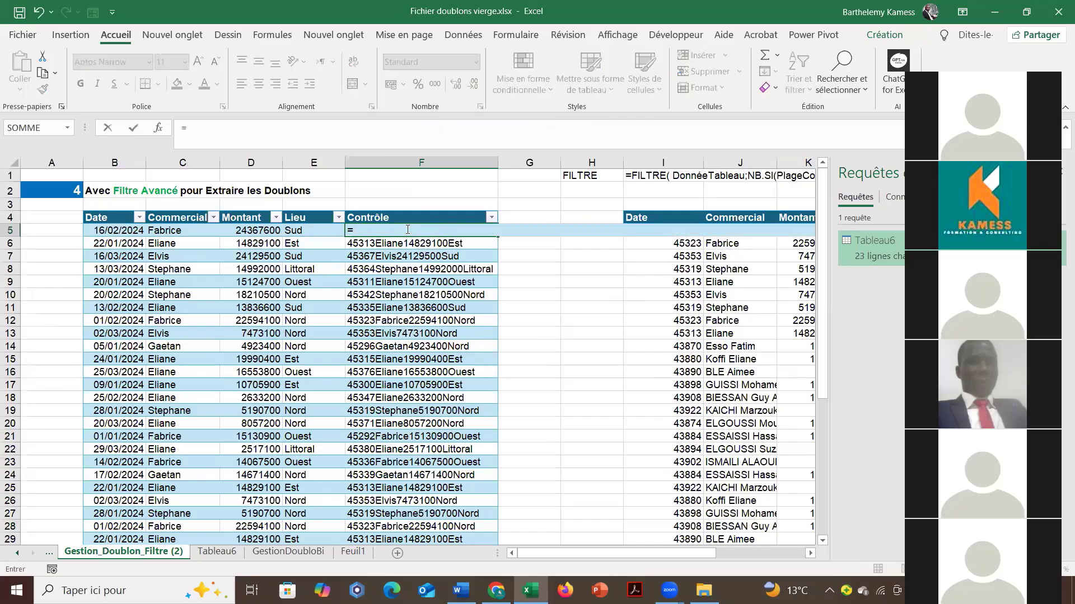
{"action": "left_click", "coordinate": [131, 229]}
{"action": "type", "text": "&"}
{"action": "left_click", "coordinate": [169, 230]}
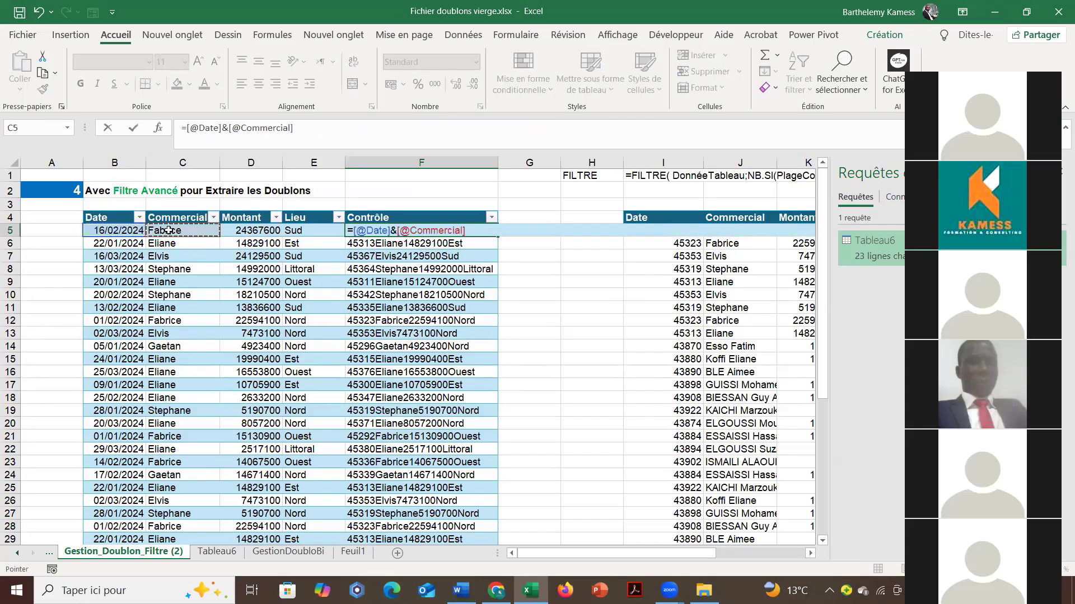
{"action": "type", "text": "&"}
{"action": "left_click", "coordinate": [266, 230]}
{"action": "type", "text": "&&"}
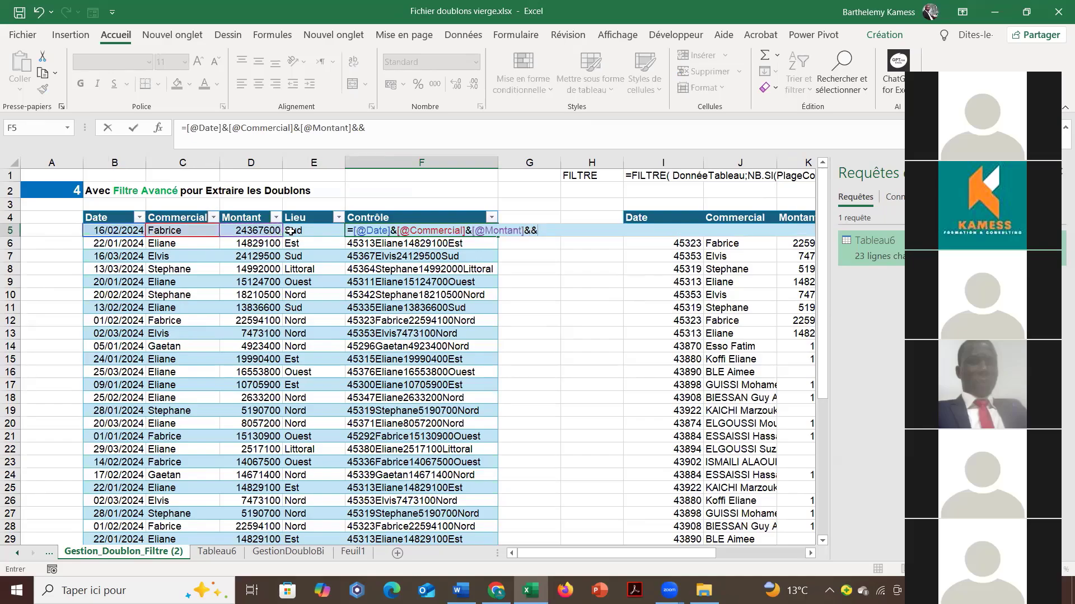
{"action": "key", "text": "BackSpace"}
{"action": "left_click", "coordinate": [290, 231]}
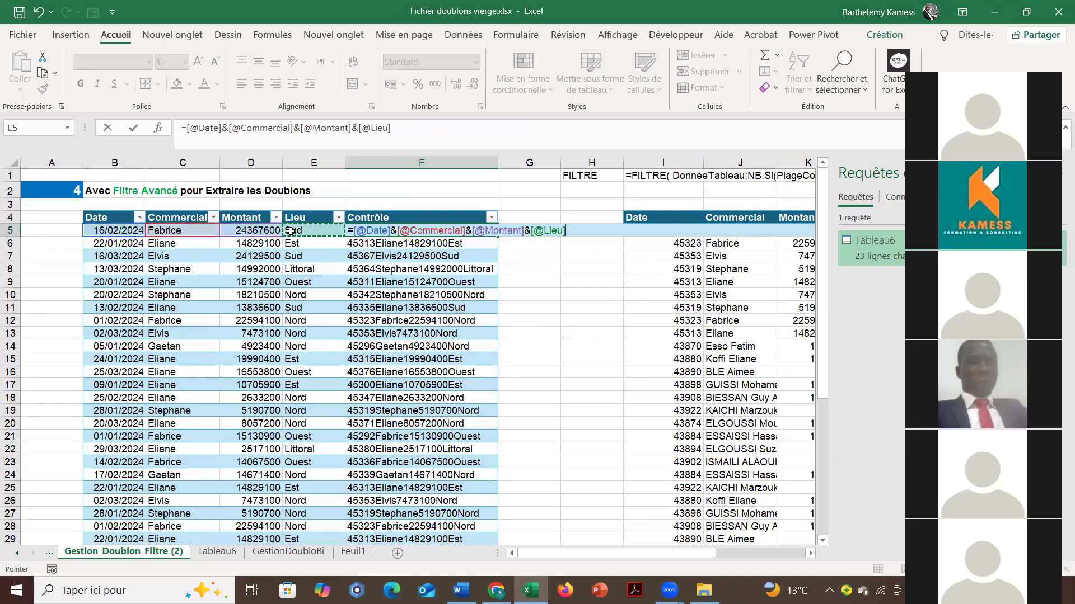
{"action": "key", "text": "Return"}
Fill the F5 formula down the Contrôle column to row 46 and review the rows extracted by FILTRE.
{"action": "left_click", "coordinate": [466, 230]}
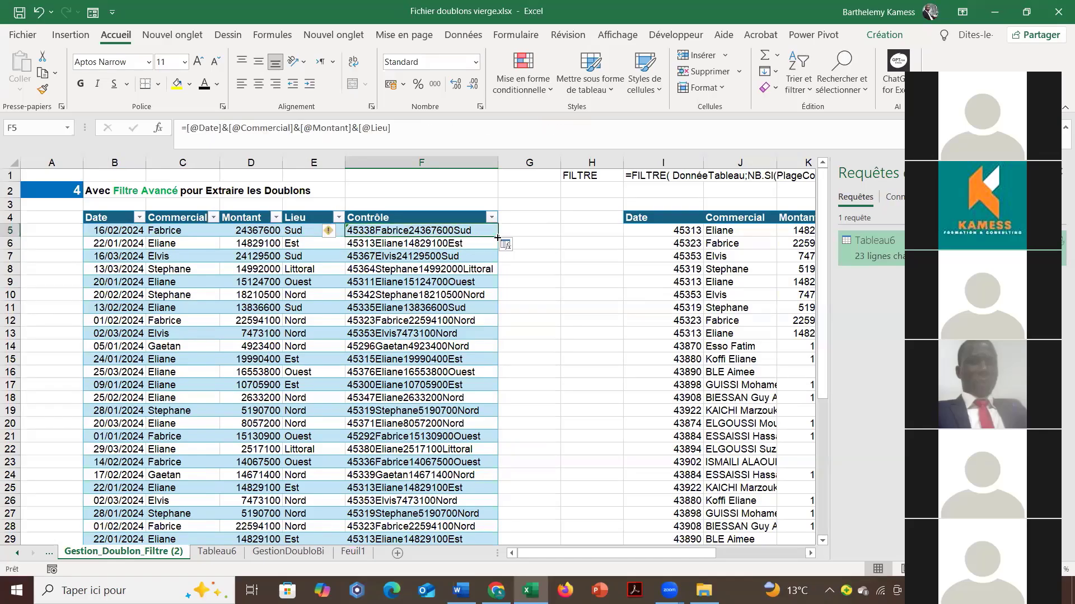
{"action": "double_click", "coordinate": [497, 238]}
{"action": "scroll", "coordinate": [458, 269], "scroll_direction": "down", "scroll_amount": 9}
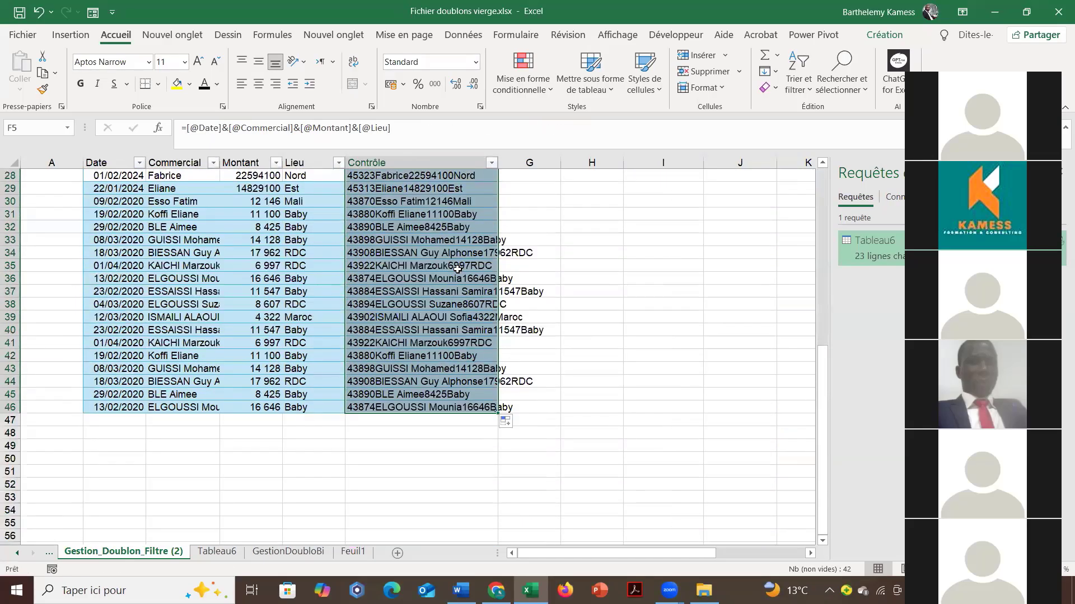
{"action": "scroll", "coordinate": [594, 358], "scroll_direction": "up", "scroll_amount": 5}
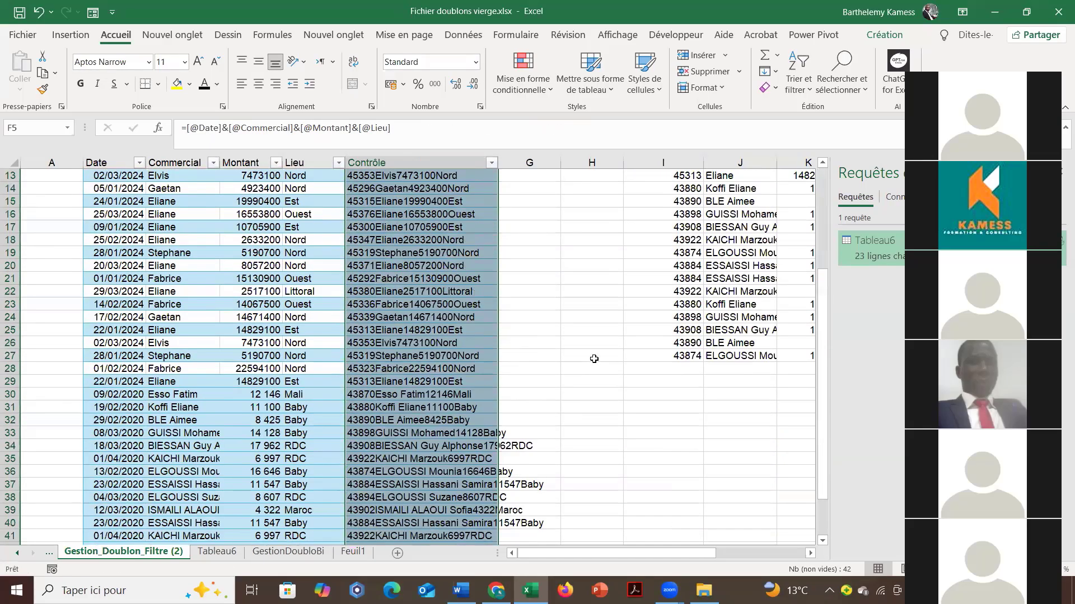
{"action": "left_click", "coordinate": [721, 554]}
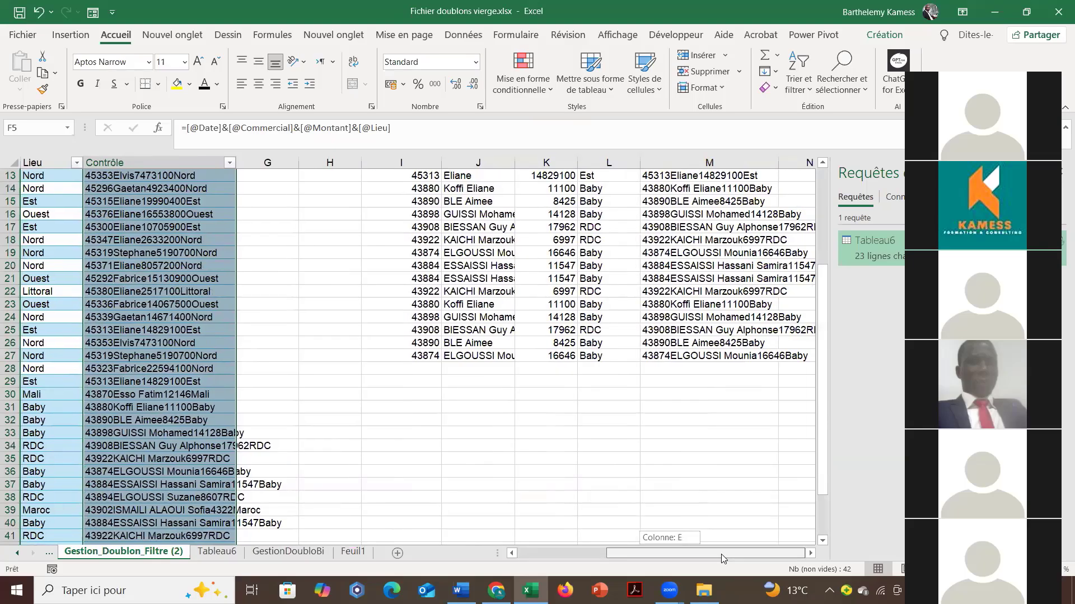
{"action": "left_click_drag", "start_coordinate": [721, 554], "coordinate": [359, 556]}
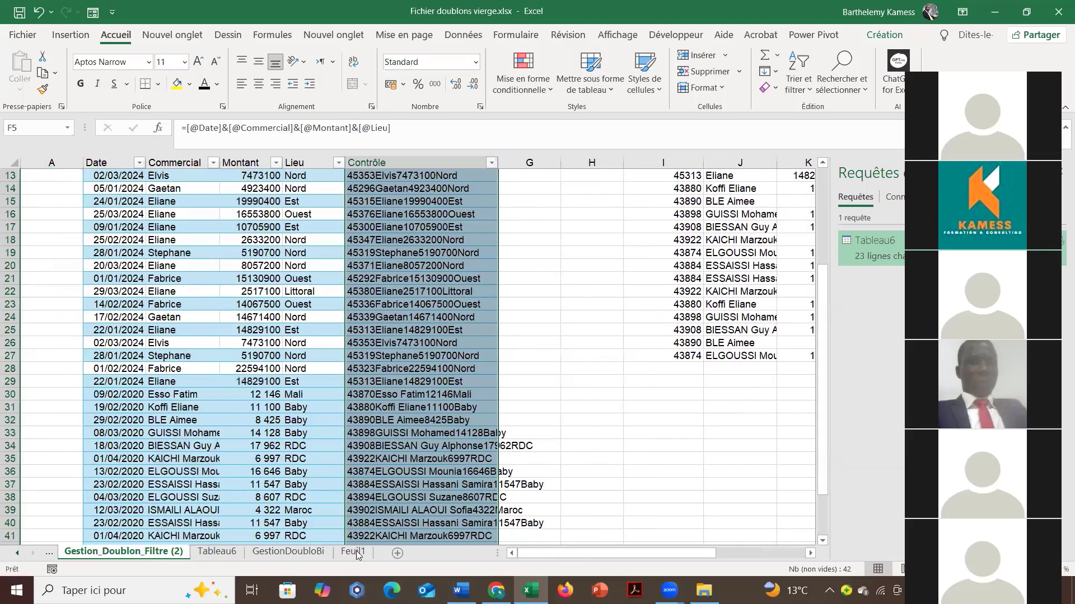
Copy the rows A2:D18 from Feuil1 and paste them at B30, directly below the table on the Gestion_Doublon_Filtre sheet.
{"action": "left_click", "coordinate": [51, 552]}
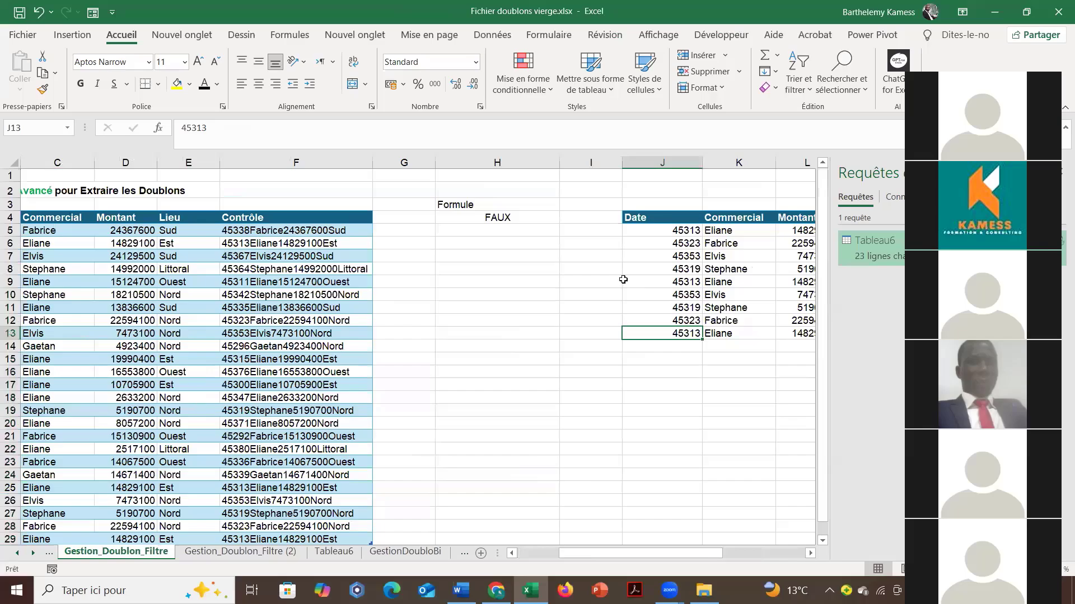
{"action": "scroll", "coordinate": [329, 346], "scroll_direction": "down", "scroll_amount": 4}
{"action": "left_click", "coordinate": [463, 553]}
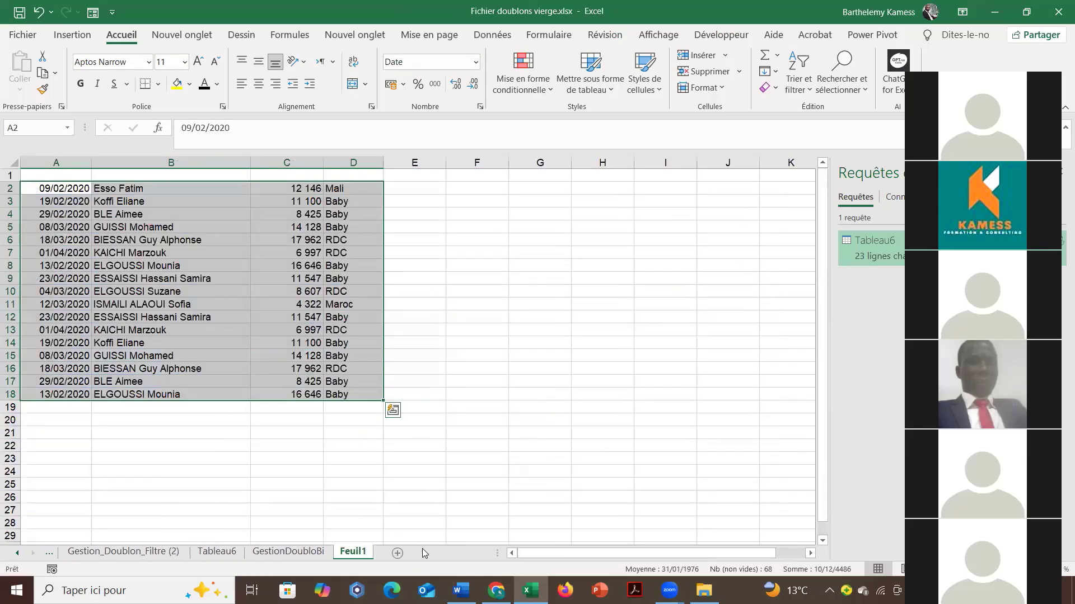
{"action": "key", "text": "ctrl+c"}
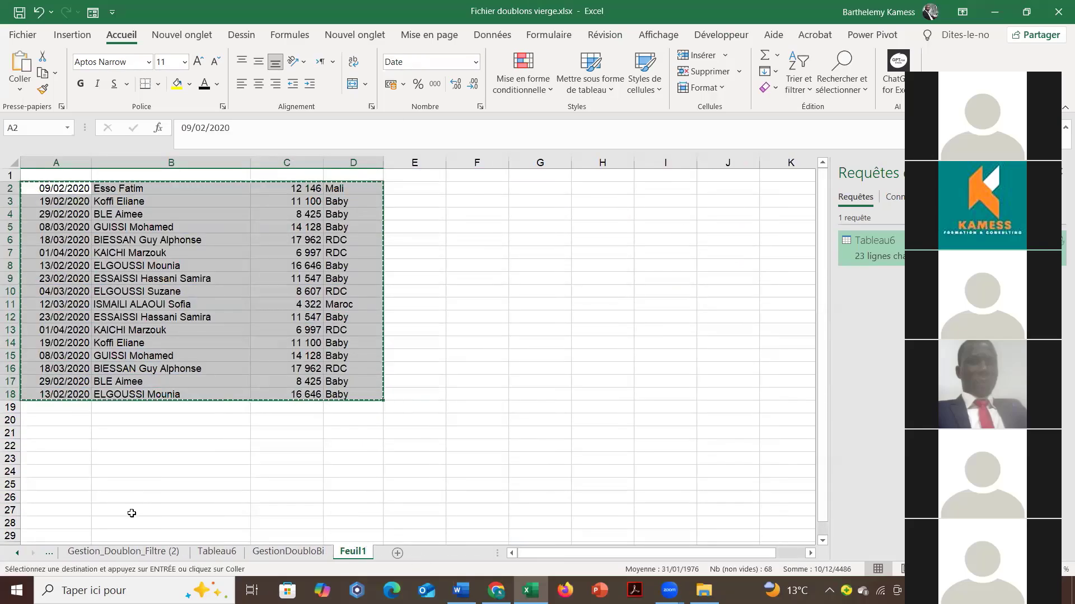
{"action": "scroll", "coordinate": [49, 554], "scroll_direction": "up", "scroll_amount": 2}
{"action": "scroll", "coordinate": [49, 555], "scroll_direction": "up", "scroll_amount": 1}
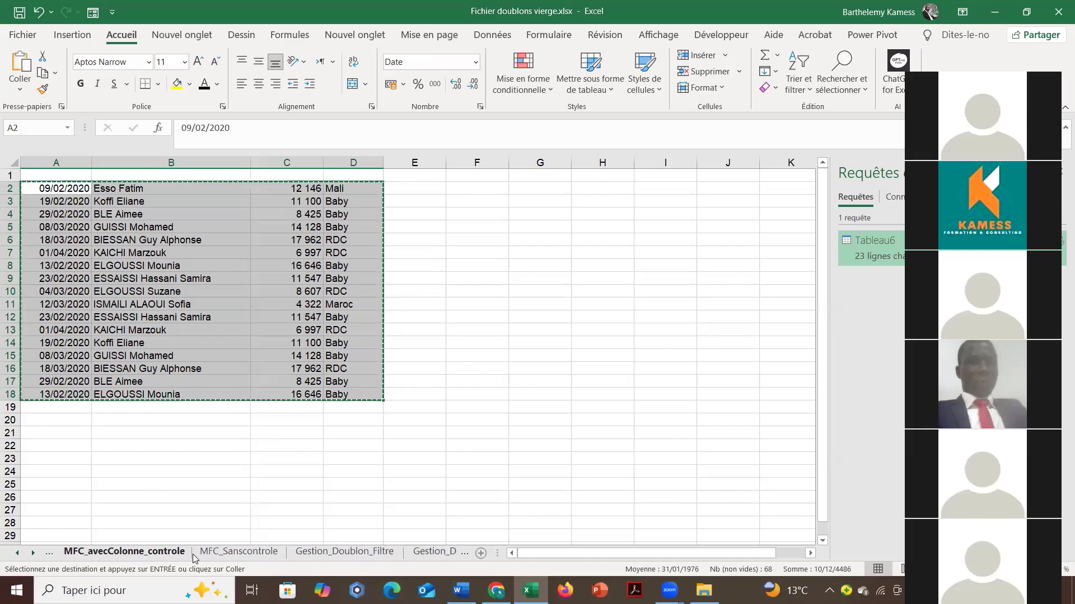
{"action": "left_click", "coordinate": [319, 553]}
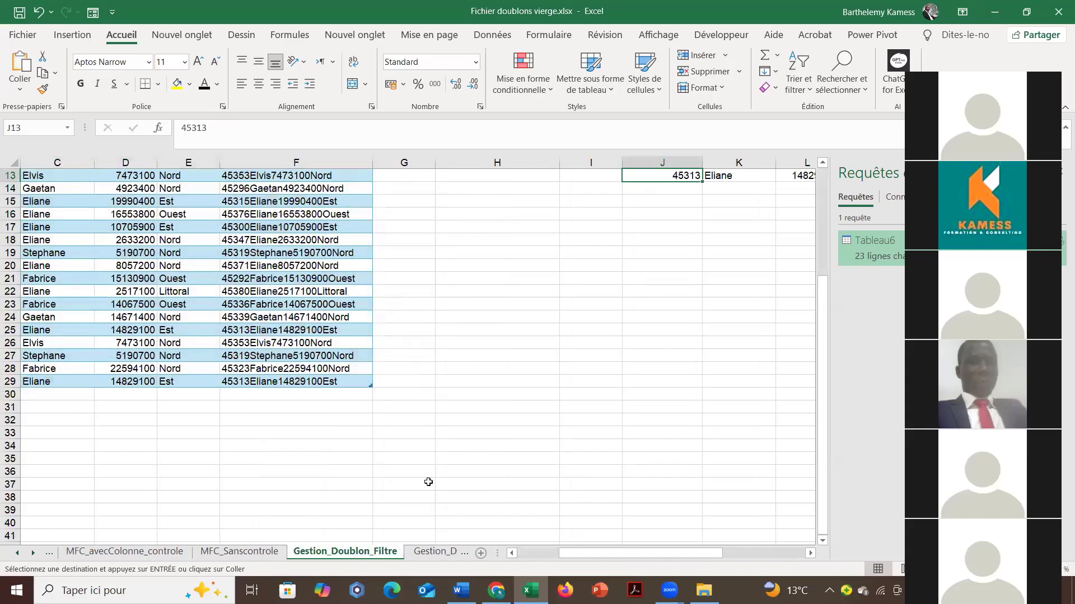
{"action": "left_click_drag", "start_coordinate": [571, 553], "coordinate": [529, 553]}
{"action": "left_click", "coordinate": [122, 395]}
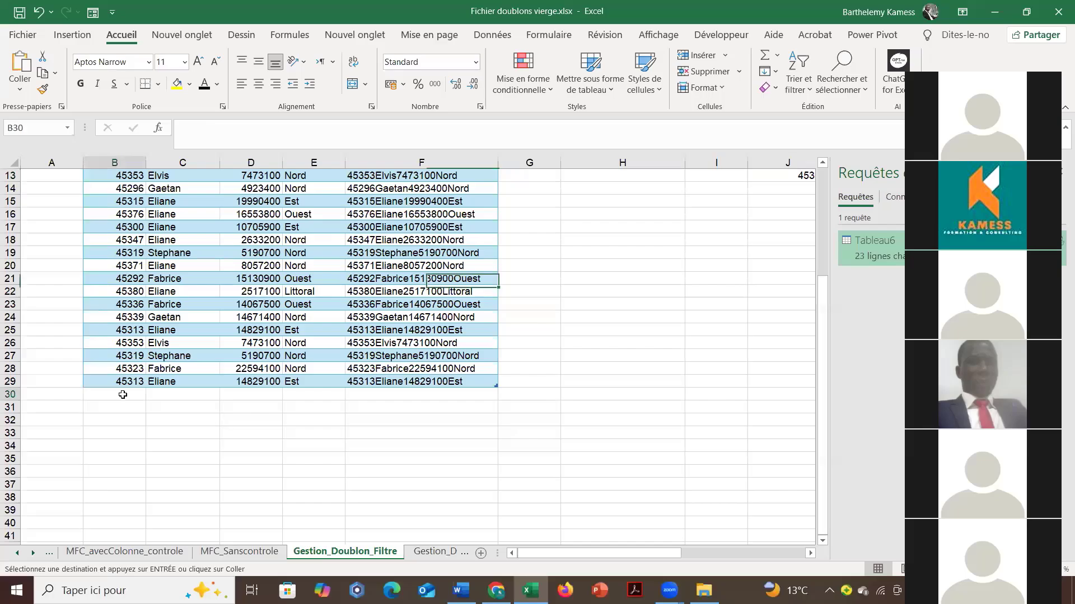
{"action": "key", "text": "ctrl+v"}
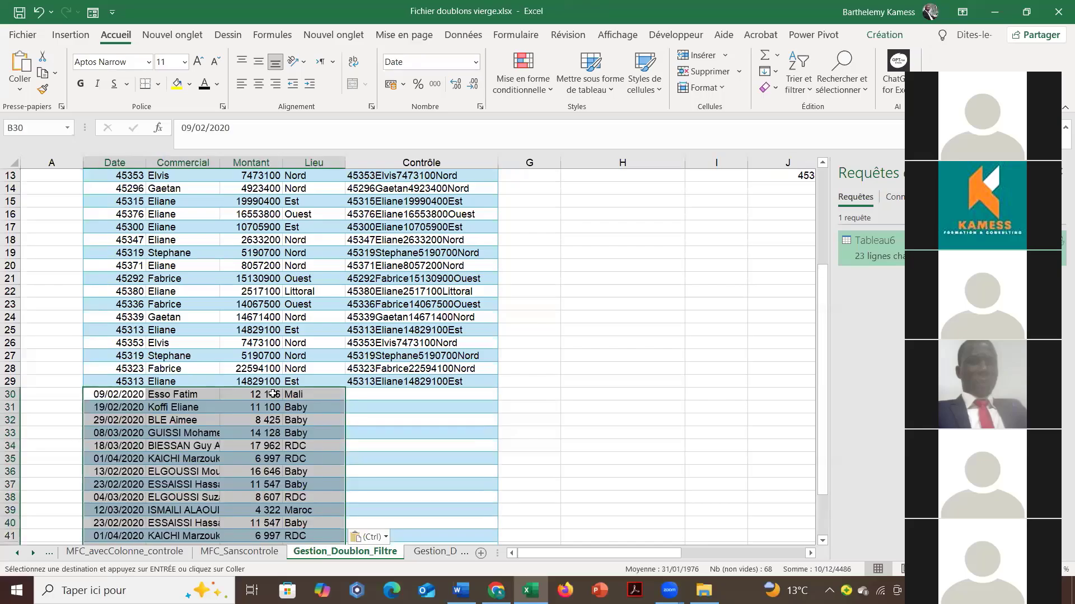
{"action": "left_click", "coordinate": [473, 384]}
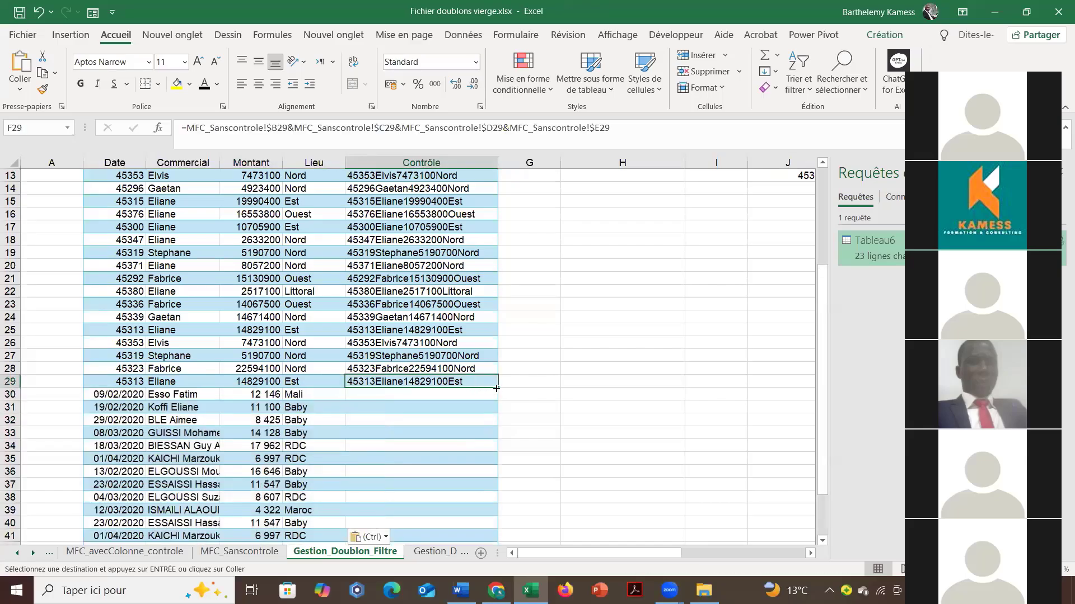
{"action": "type", "text": "="}
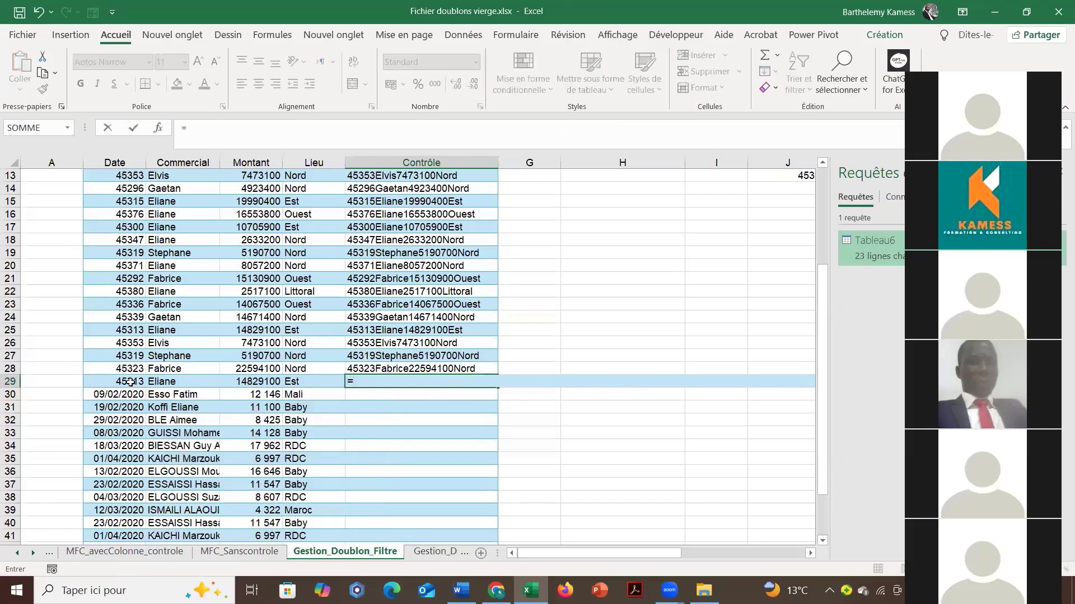
{"action": "scroll", "coordinate": [524, 361], "scroll_direction": "up", "scroll_amount": 2}
{"action": "scroll", "coordinate": [523, 361], "scroll_direction": "up", "scroll_amount": 2}
{"action": "left_click", "coordinate": [426, 230]}
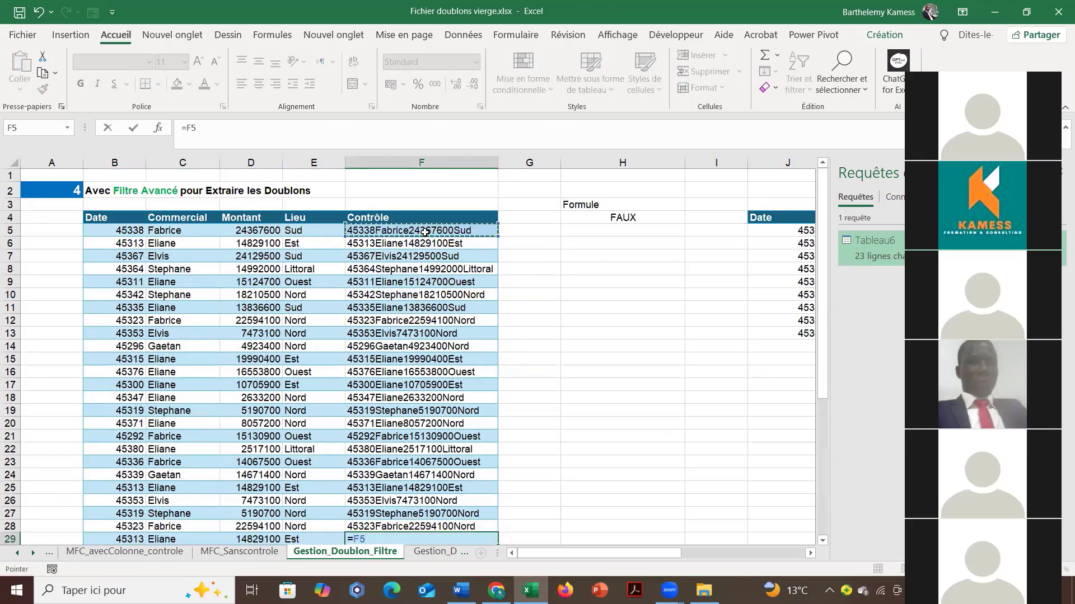
{"action": "key", "text": "Escape"}
{"action": "left_click", "coordinate": [423, 229]}
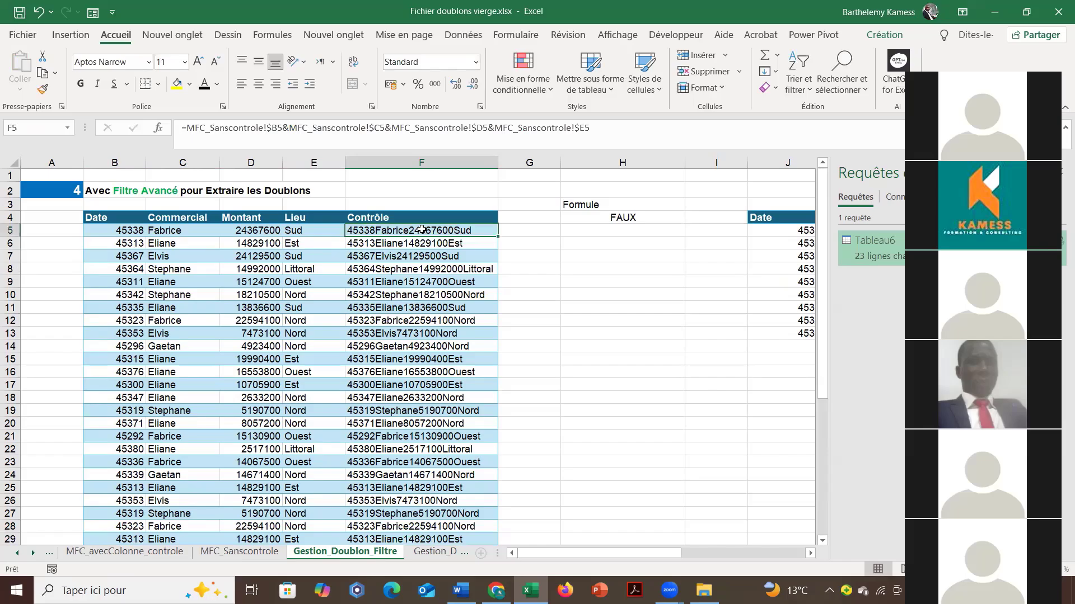
{"action": "type", "text": "="}
{"action": "left_click", "coordinate": [144, 229]}
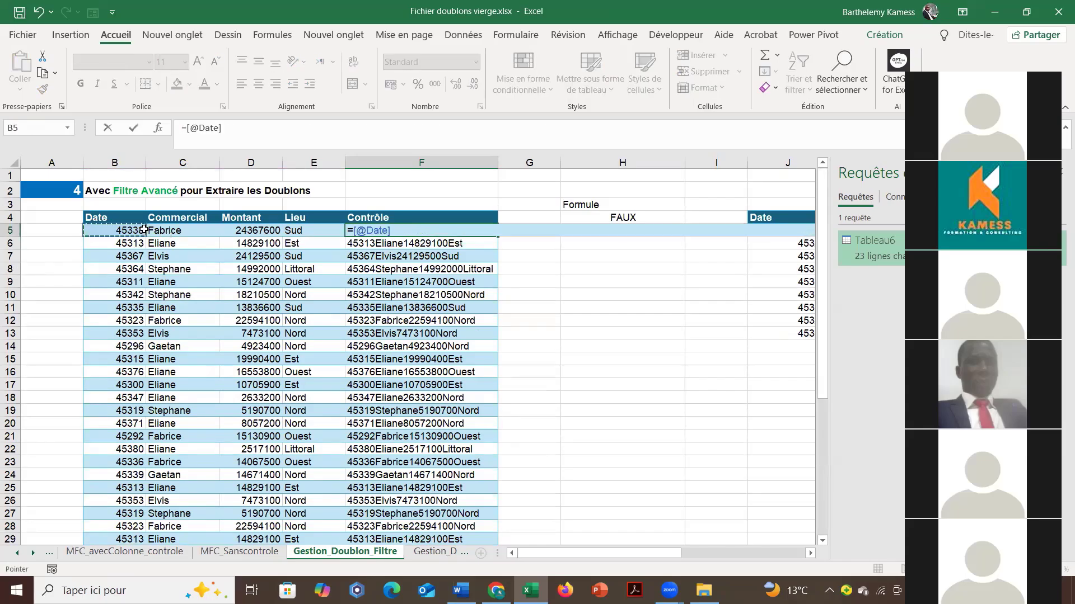
{"action": "type", "text": "&"}
{"action": "left_click", "coordinate": [176, 230]}
{"action": "type", "text": "&"}
{"action": "left_click", "coordinate": [243, 232]}
{"action": "type", "text": "&"}
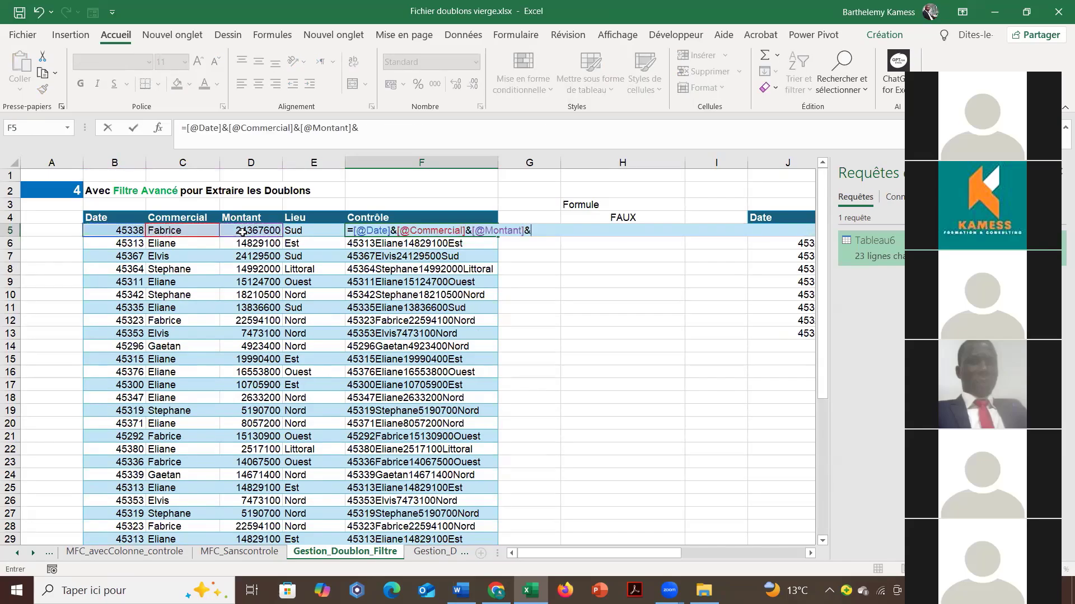
{"action": "left_click", "coordinate": [330, 231]}
{"action": "key", "text": "Return"}
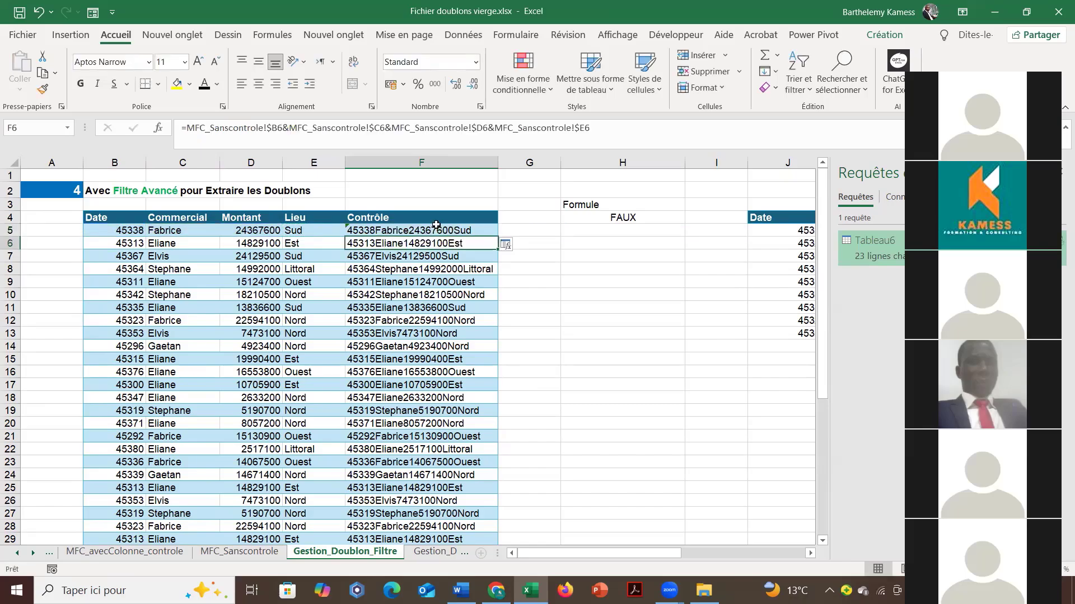
Fill the F5 formula down the Contrôle column through the pasted rows and review the advanced filter's extraction in columns J to N.
{"action": "left_click", "coordinate": [436, 226]}
{"action": "key", "text": "ctrl+shift+Down"}
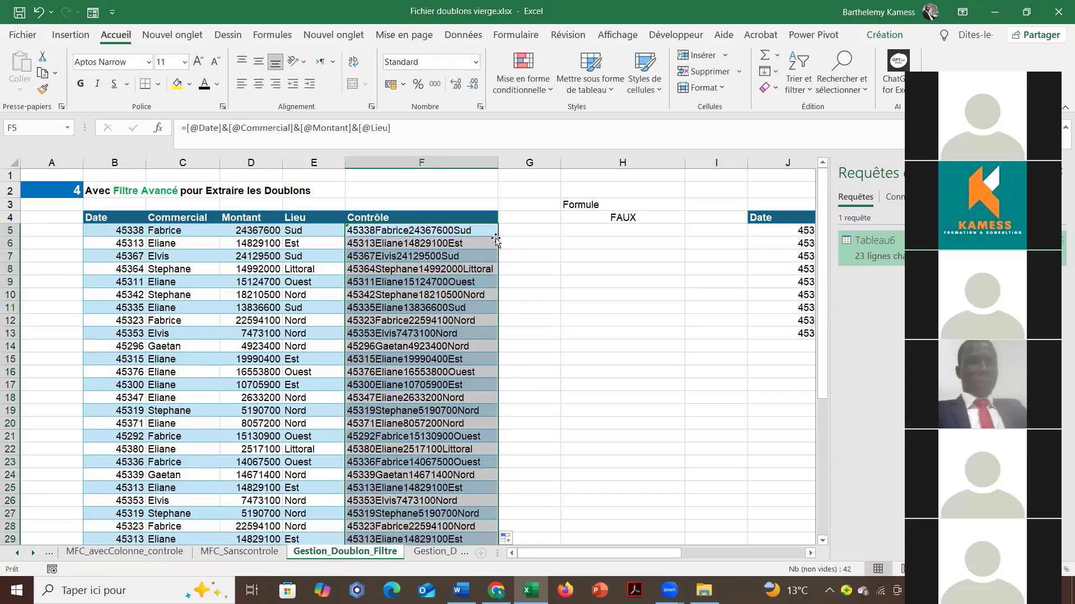
{"action": "scroll", "coordinate": [588, 420], "scroll_direction": "up", "scroll_amount": 7}
{"action": "left_click", "coordinate": [645, 555]}
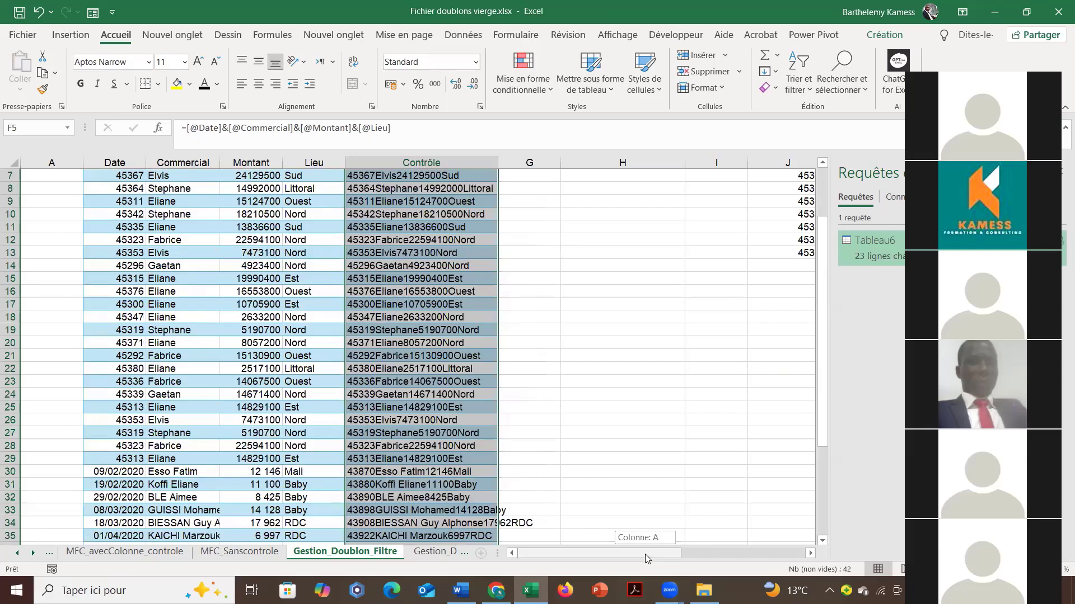
{"action": "left_click_drag", "start_coordinate": [645, 554], "coordinate": [753, 554]}
{"action": "scroll", "coordinate": [622, 357], "scroll_direction": "up", "scroll_amount": 2}
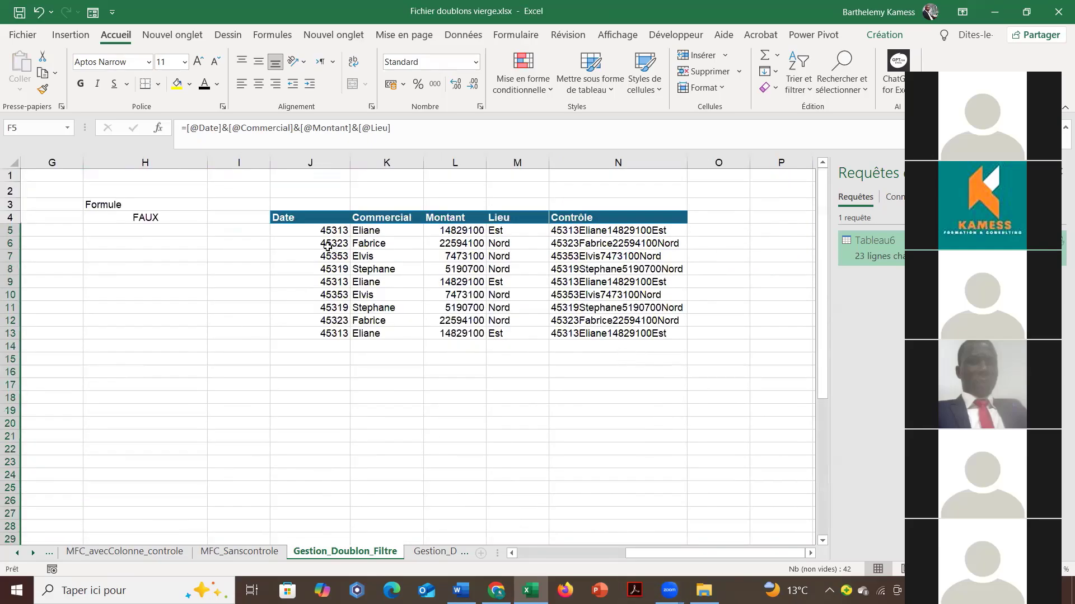
Check where the MFC_Sanscontrole table ends and copy the rows A2:D18 from the Feuil1 sheet.
{"action": "left_click", "coordinate": [255, 552]}
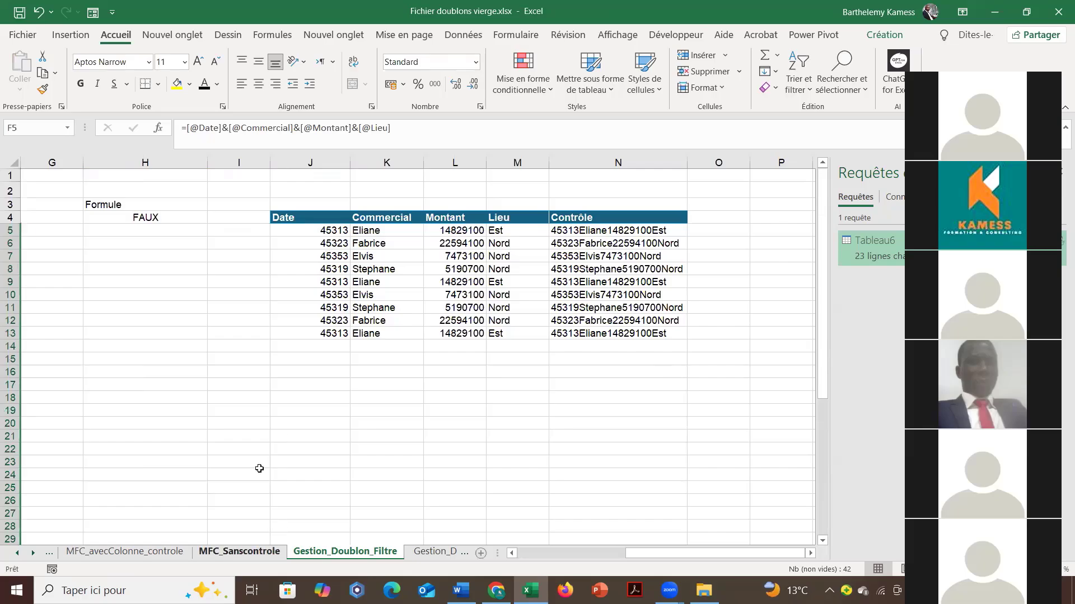
{"action": "scroll", "coordinate": [232, 356], "scroll_direction": "down", "scroll_amount": 3}
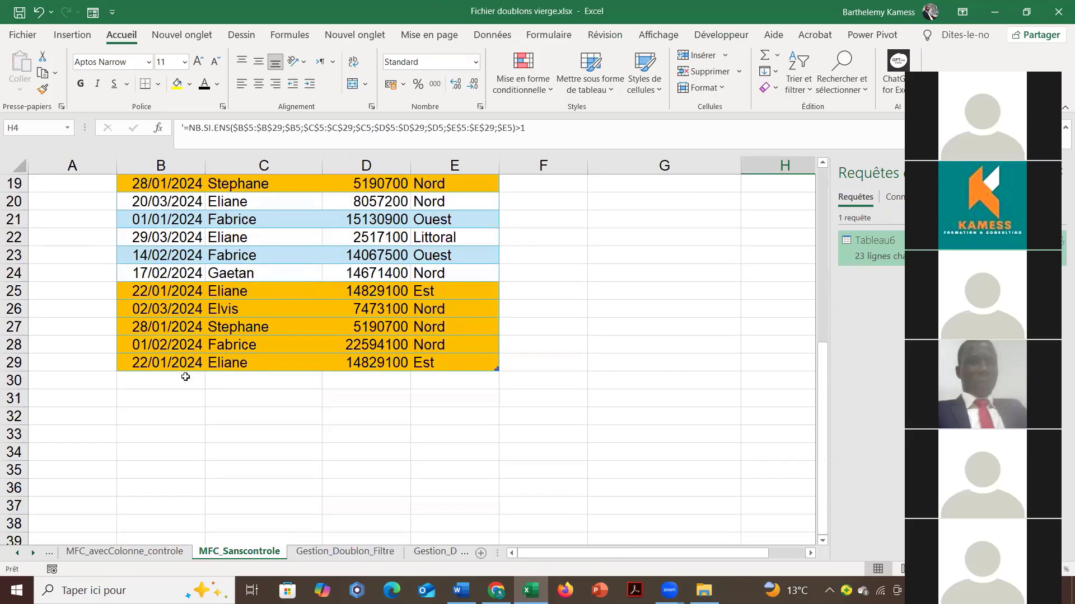
{"action": "left_click", "coordinate": [439, 552]}
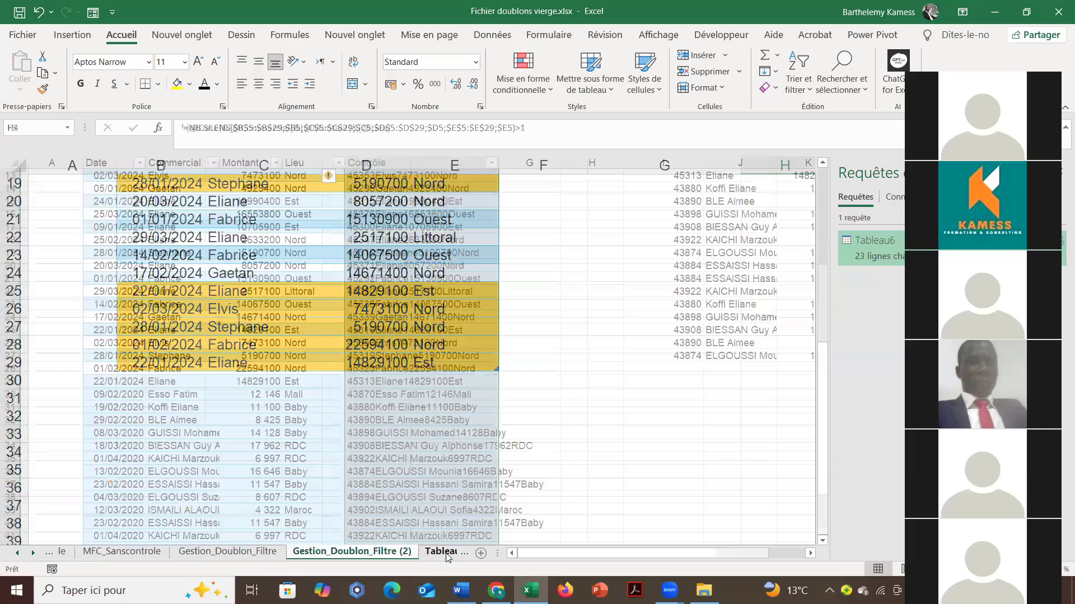
{"action": "left_click", "coordinate": [450, 553]}
{"action": "left_click", "coordinate": [464, 553]}
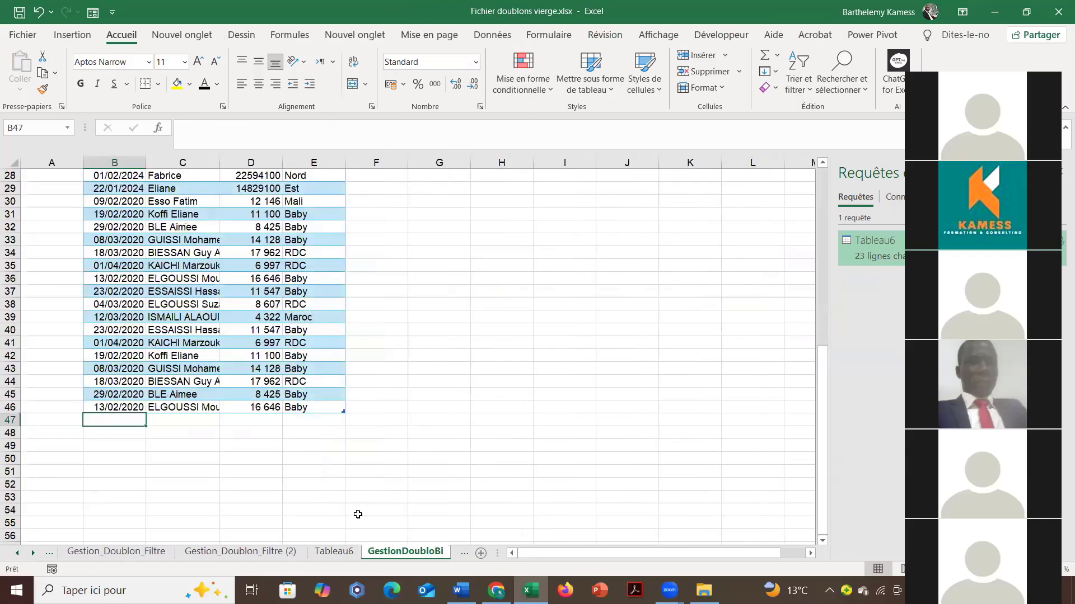
{"action": "left_click", "coordinate": [465, 554]}
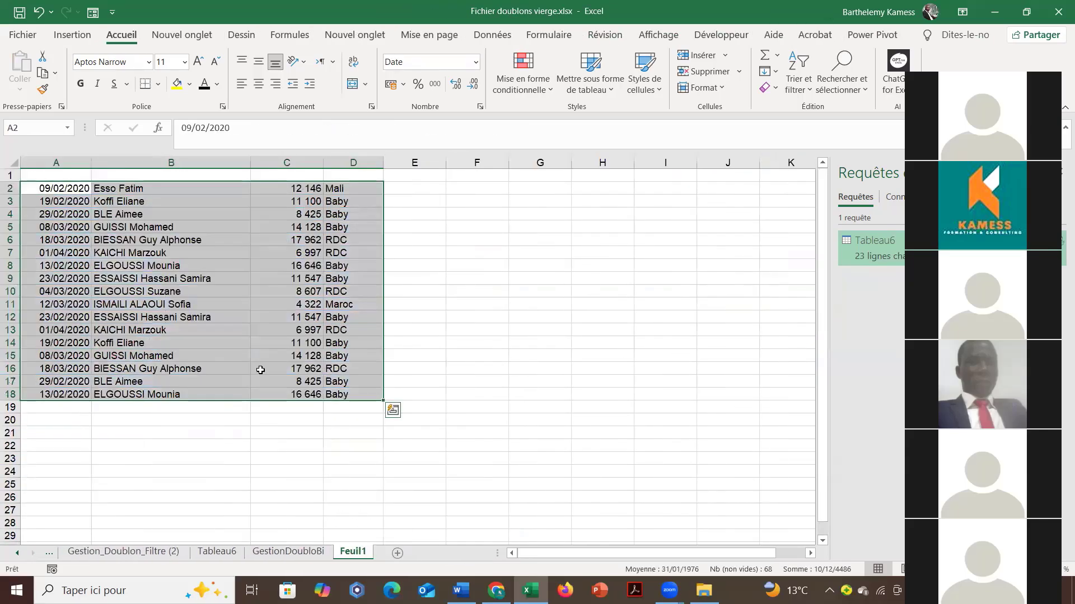
{"action": "key", "text": "ctrl+c"}
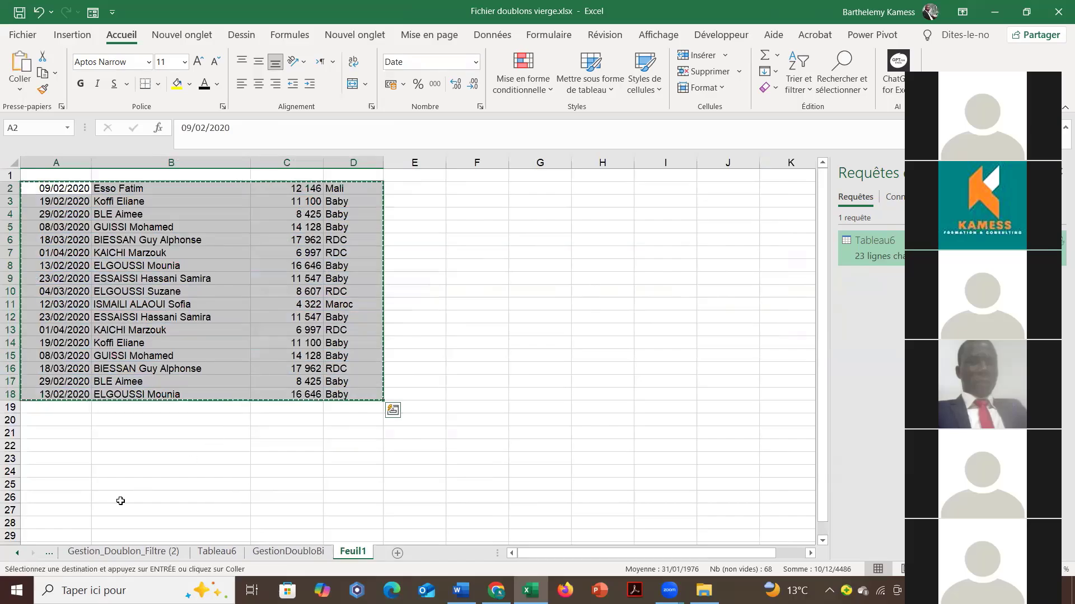
Paste the copied rows at B30, directly below the table on the MFC_Sanscontrole sheet, and review their duplicate highlighting.
{"action": "left_click", "coordinate": [46, 555]}
{"action": "left_click", "coordinate": [47, 554]}
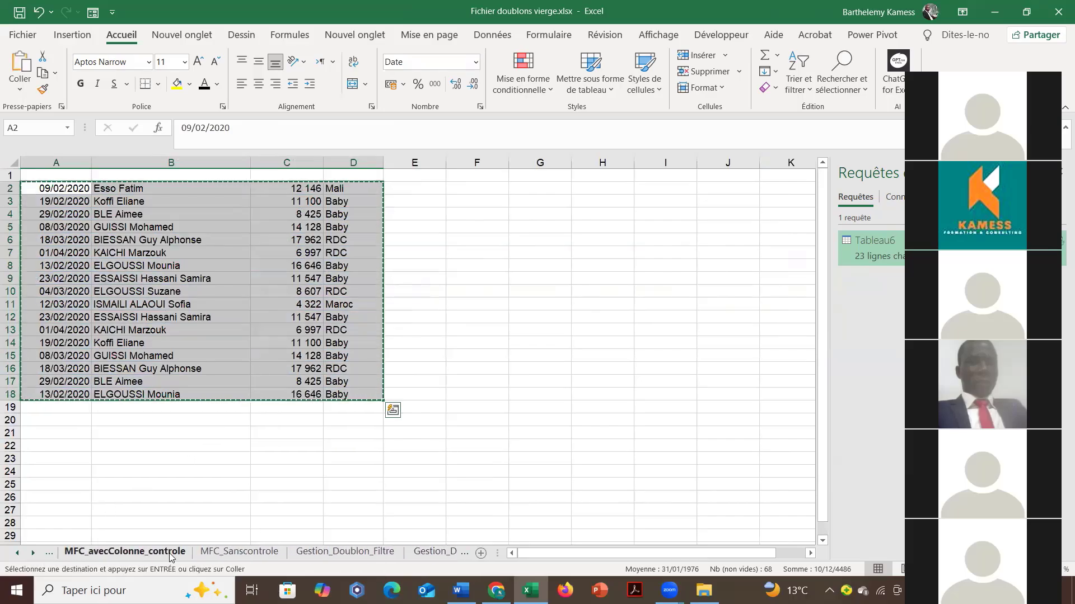
{"action": "left_click", "coordinate": [206, 553]}
{"action": "left_click", "coordinate": [176, 380]}
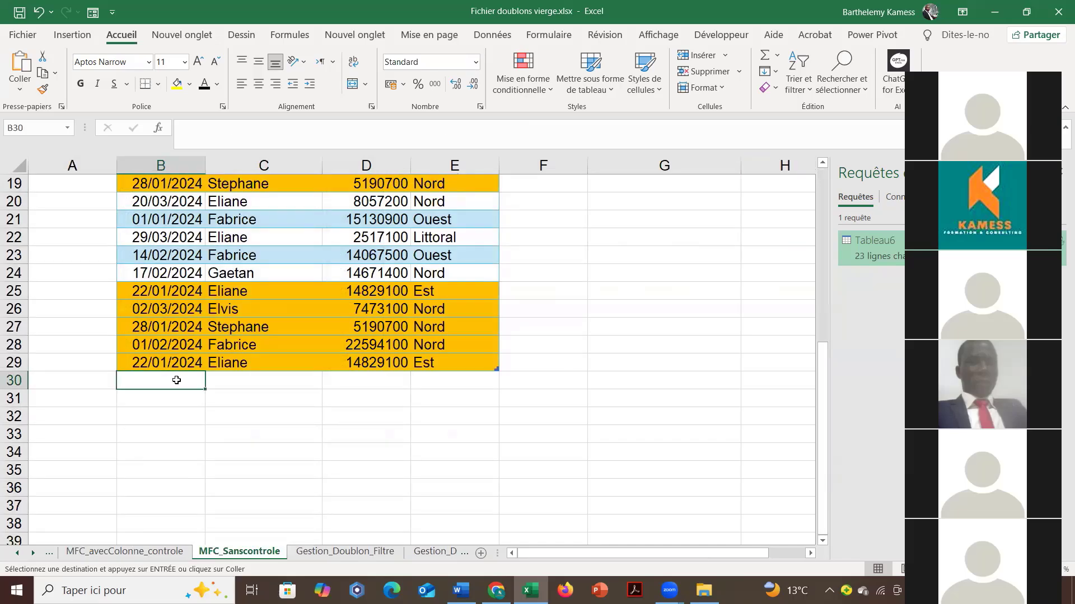
{"action": "key", "text": "ctrl+v"}
{"action": "scroll", "coordinate": [376, 401], "scroll_direction": "down", "scroll_amount": 1}
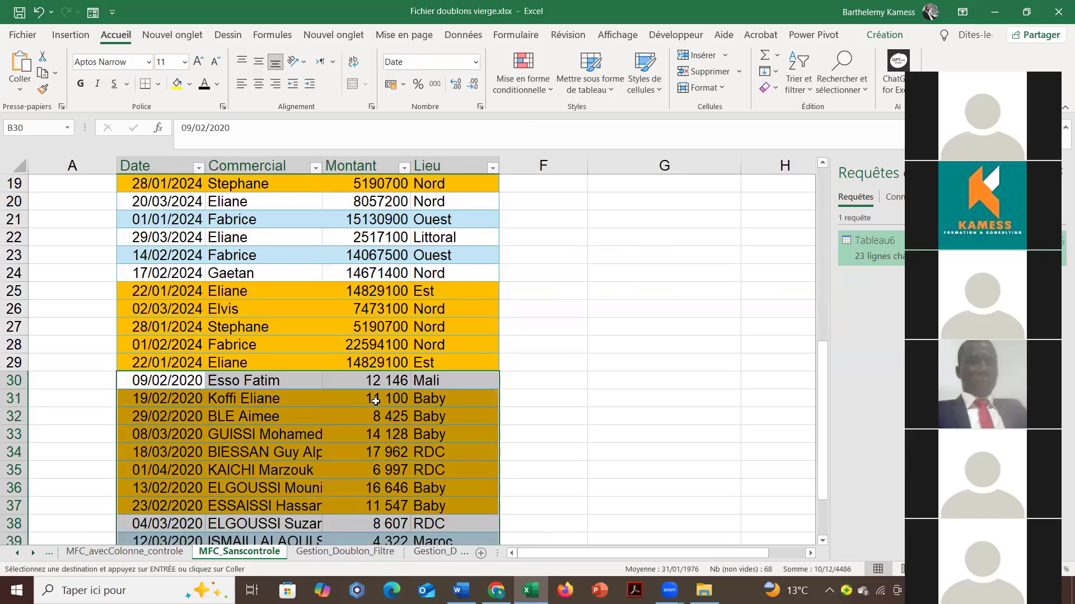
{"action": "scroll", "coordinate": [375, 401], "scroll_direction": "up", "scroll_amount": 1}
{"action": "scroll", "coordinate": [490, 460], "scroll_direction": "down", "scroll_amount": 1}
{"action": "scroll", "coordinate": [490, 459], "scroll_direction": "down", "scroll_amount": 4}
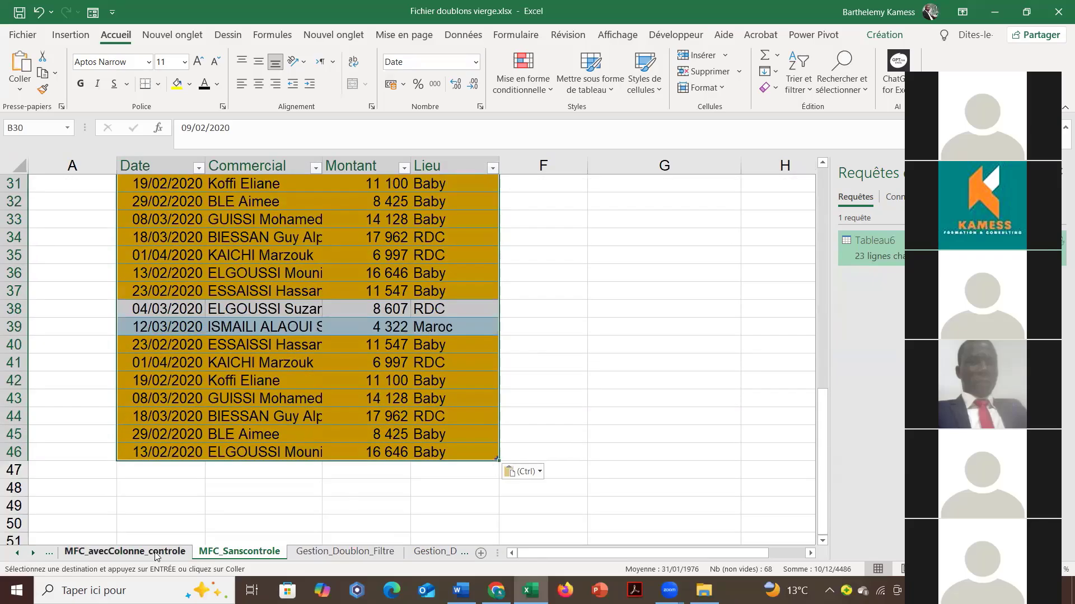
Compare the extracted duplicates on the Gestion_Doublon_Filtre (2), Gestion_Doublon_Filtre and Tableau6 sheets, including the FILTRE formula in I5.
{"action": "left_click", "coordinate": [433, 554]}
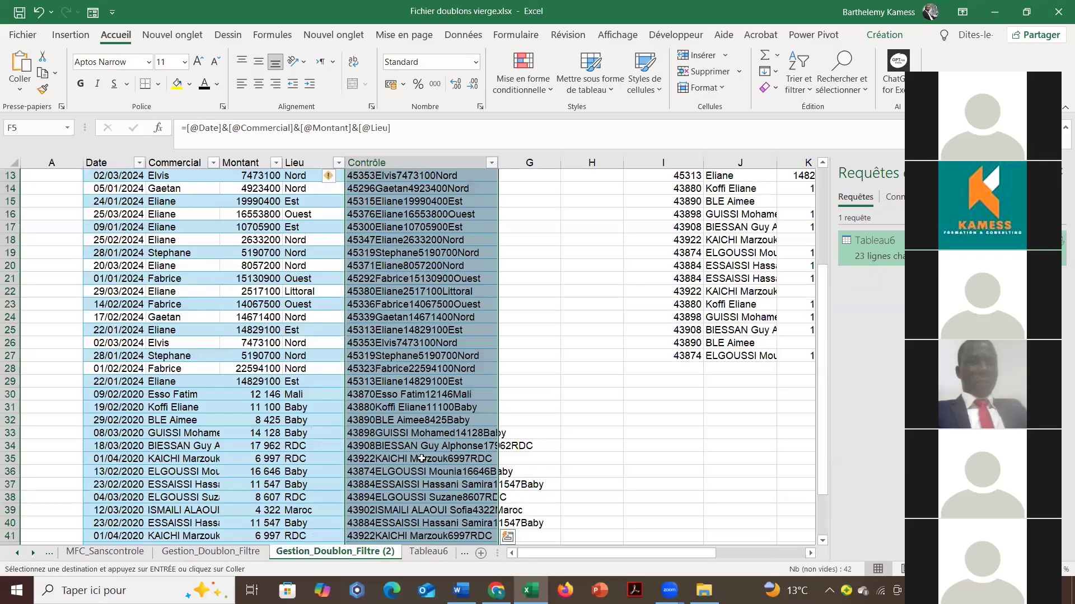
{"action": "scroll", "coordinate": [421, 459], "scroll_direction": "up", "scroll_amount": 4}
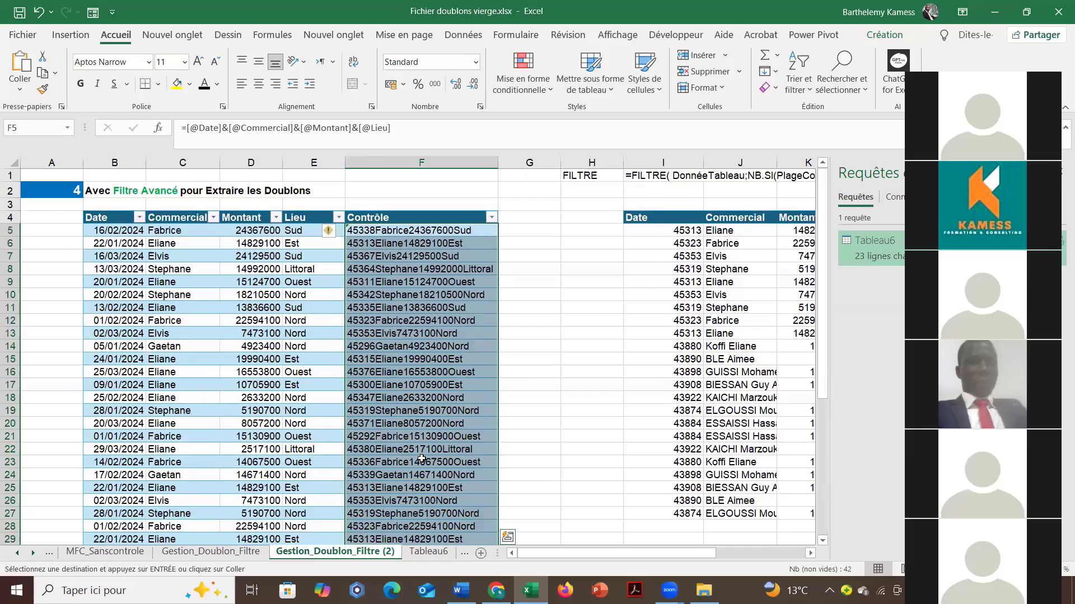
{"action": "left_click", "coordinate": [409, 355]}
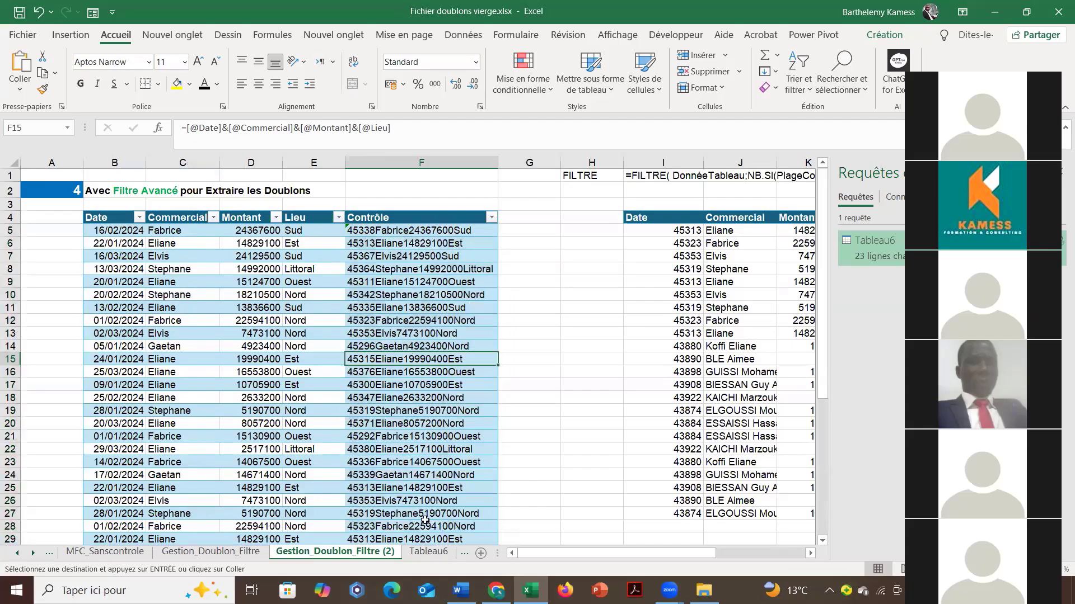
{"action": "left_click", "coordinate": [234, 555]}
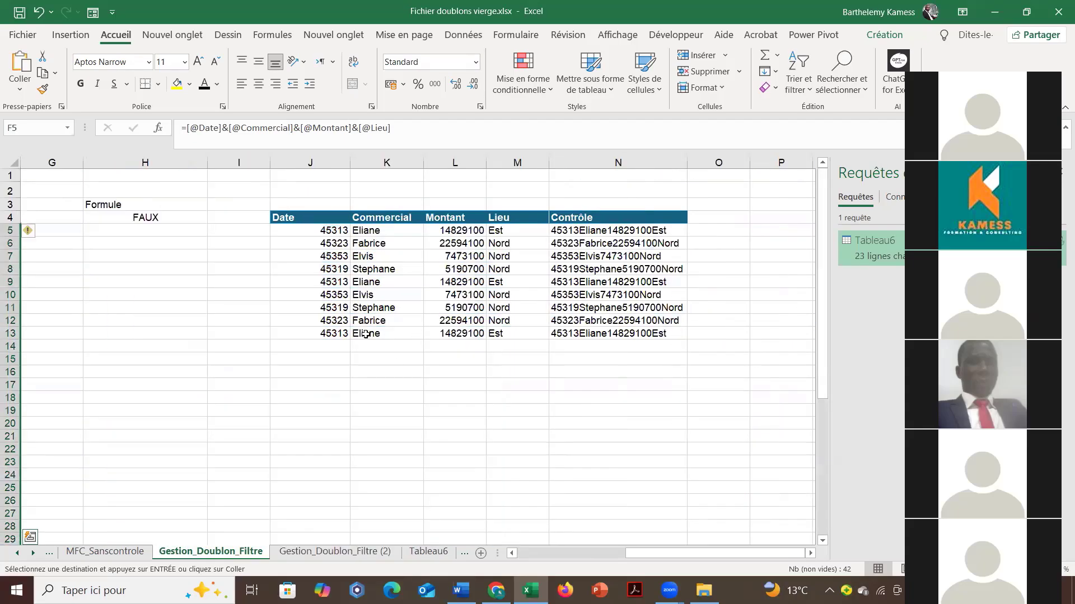
{"action": "left_click", "coordinate": [389, 553]}
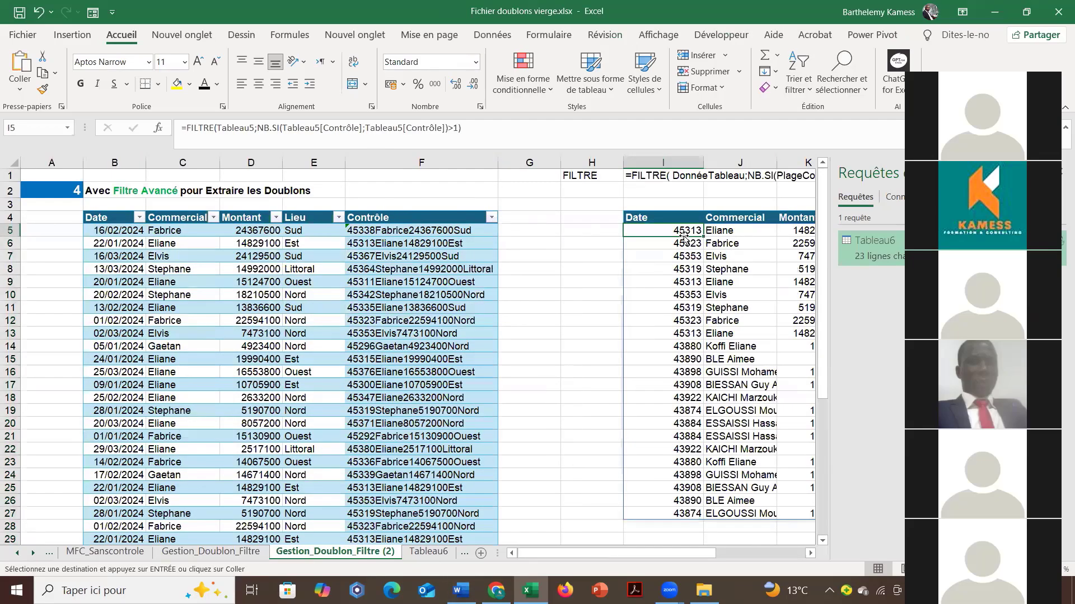
{"action": "left_click", "coordinate": [443, 552]}
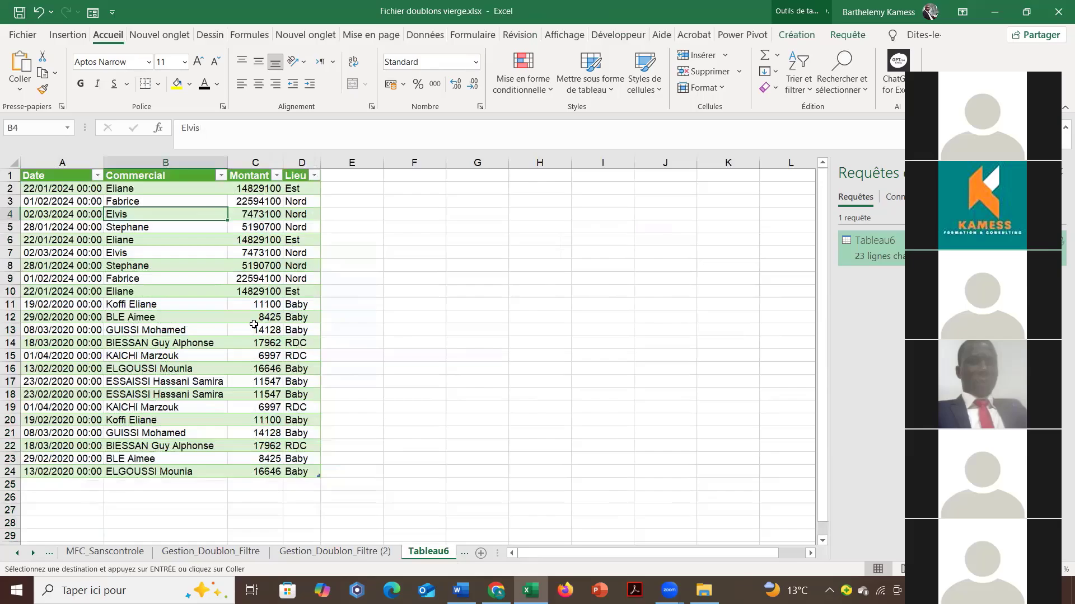